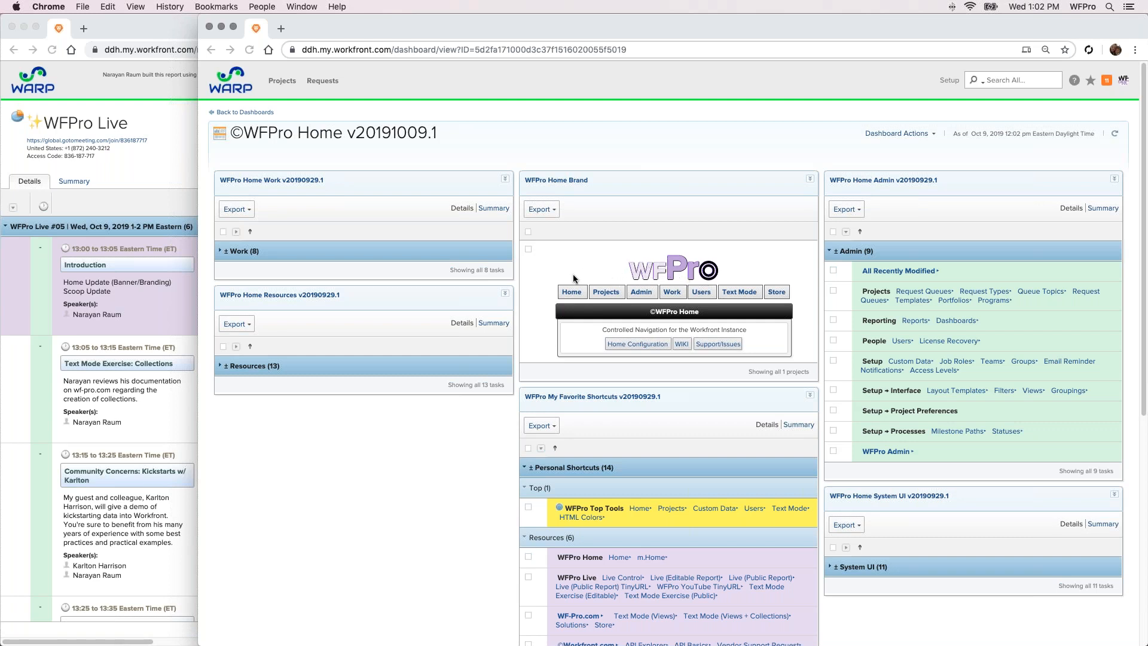
Reload the WFPro Home dashboard through the Home link in its brand banner
left_click(538, 285)
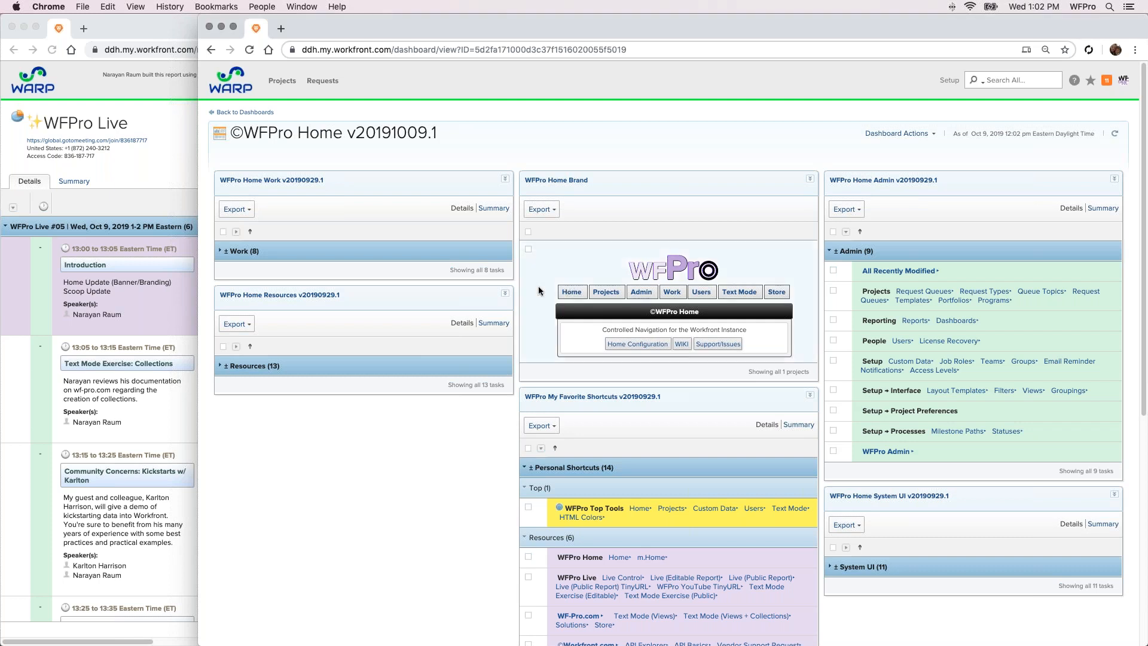
left_click(538, 286)
left_click(528, 249)
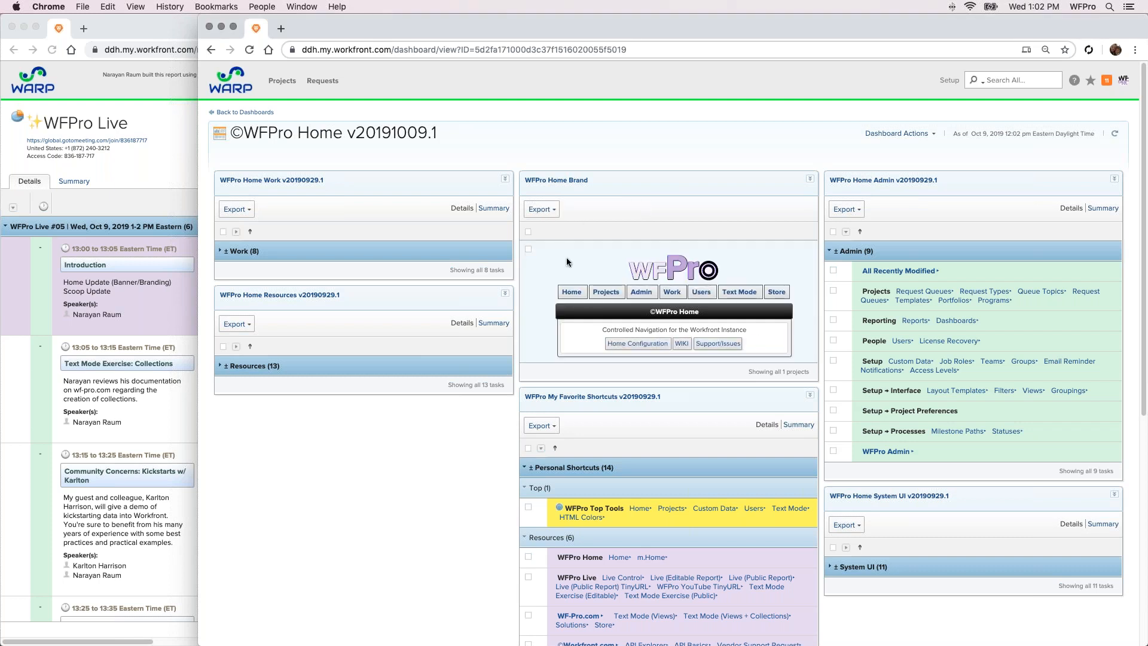
left_click(568, 292)
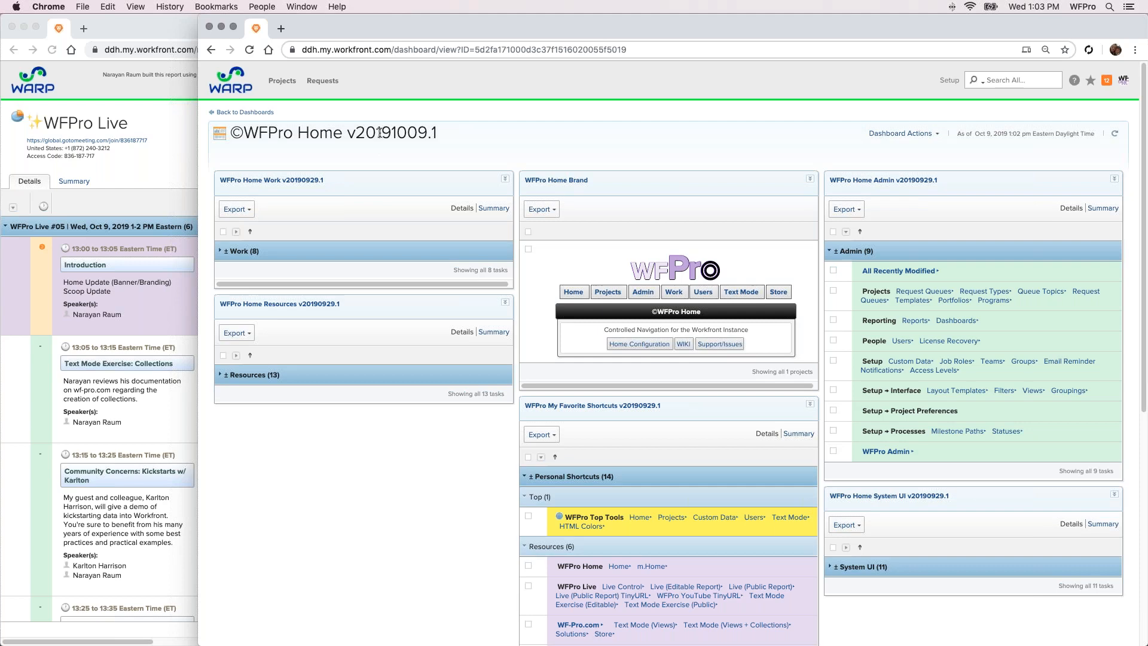
Open wf-pro.com in a new browser tab and return to the WFPro Home dashboard
key("super+t")
type("wf-pro.com")
key("Return")
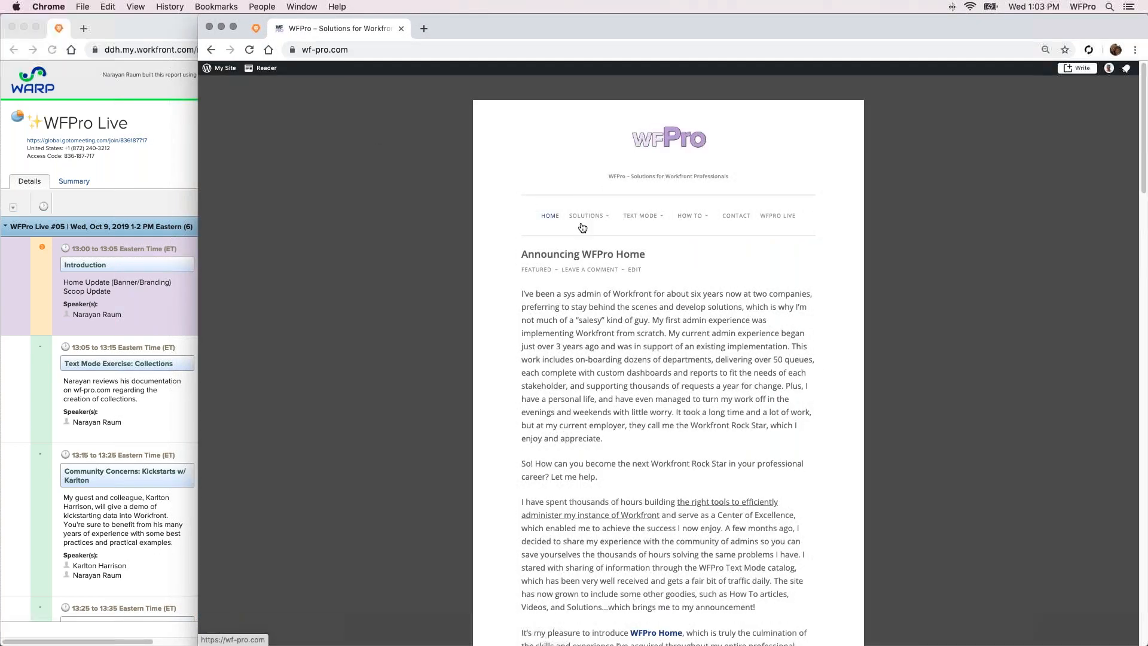
mouse_move(603, 211)
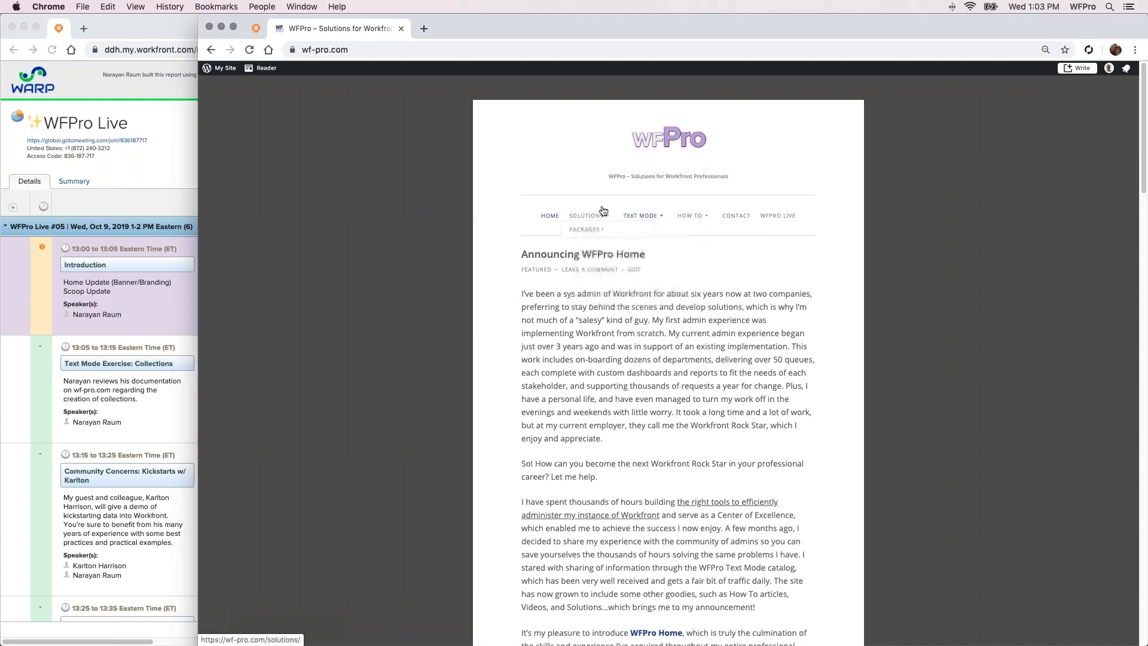
left_click(255, 31)
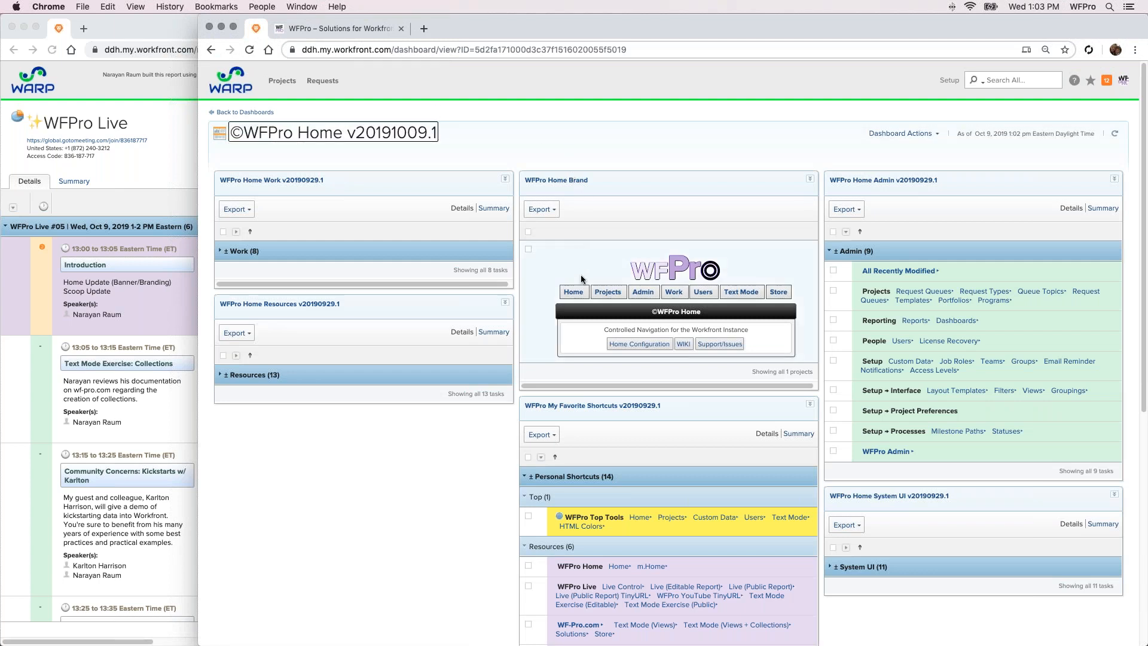
Visit the WFPro Projects dashboard from the brand banner and return to the WFPro Home dashboard
left_click(574, 288)
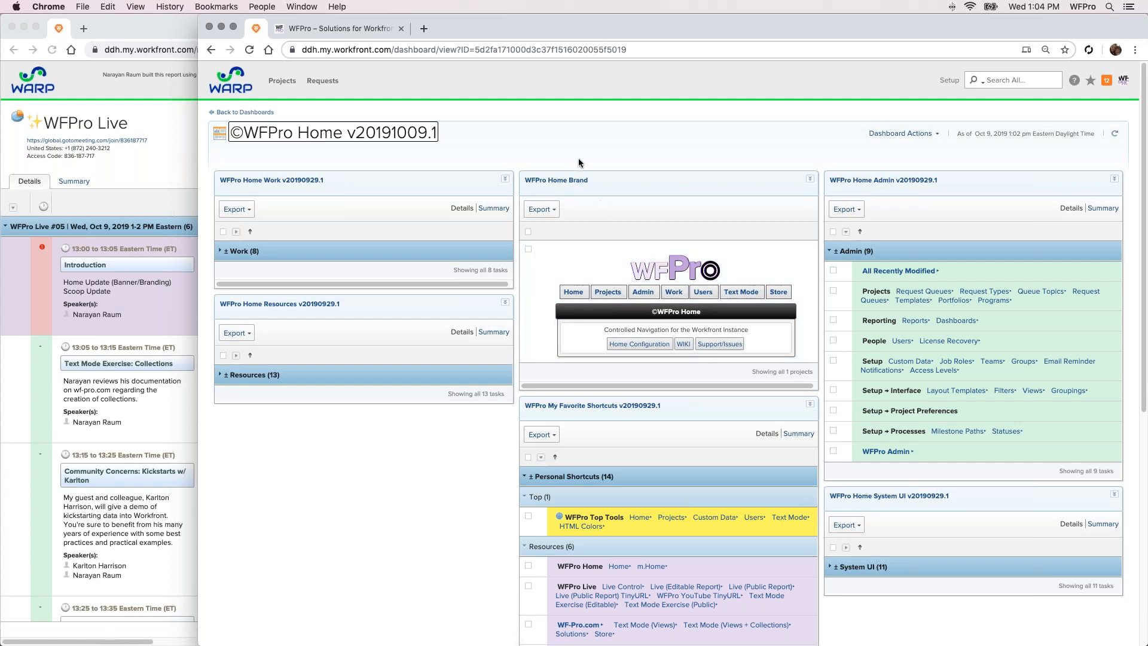
left_click(603, 293)
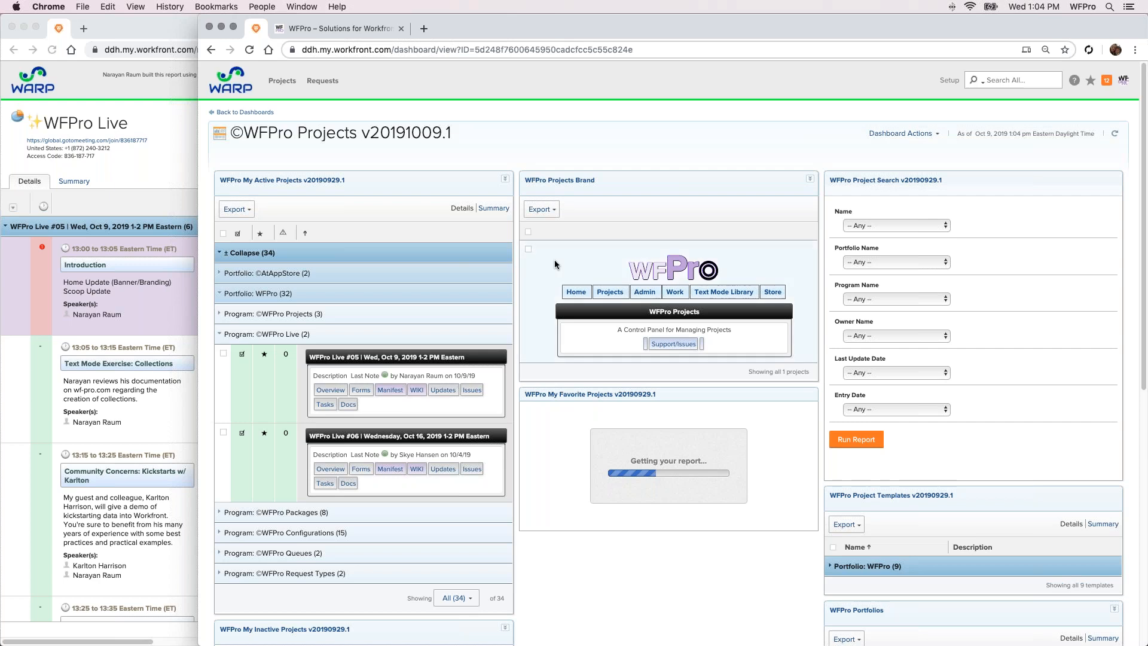
left_click(573, 292)
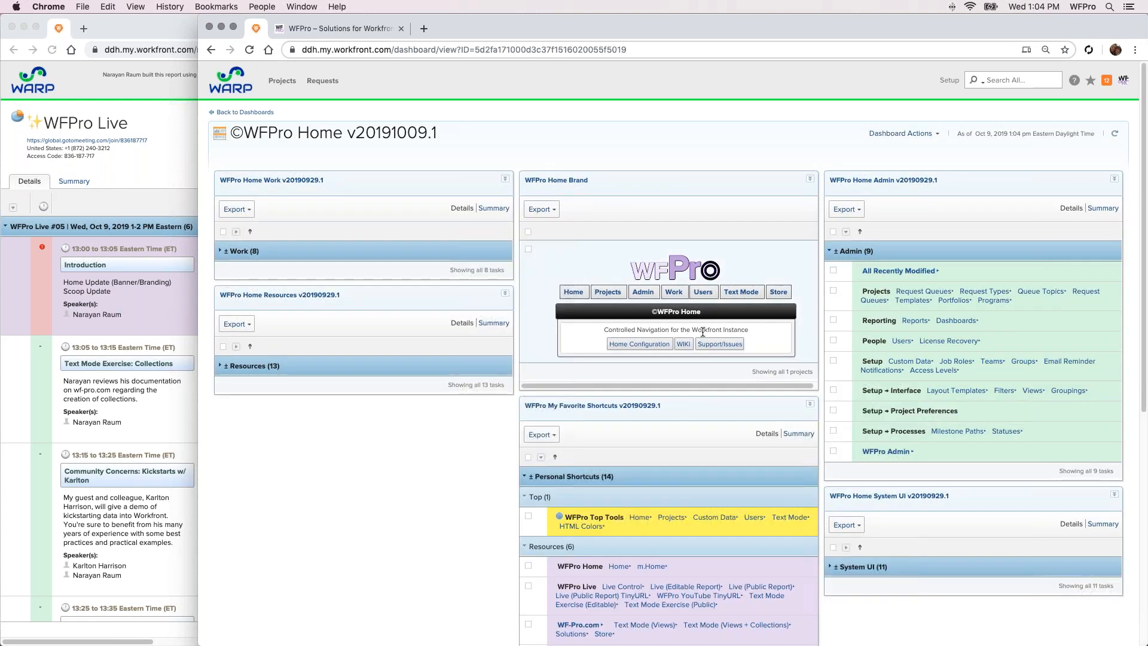
left_click(662, 344)
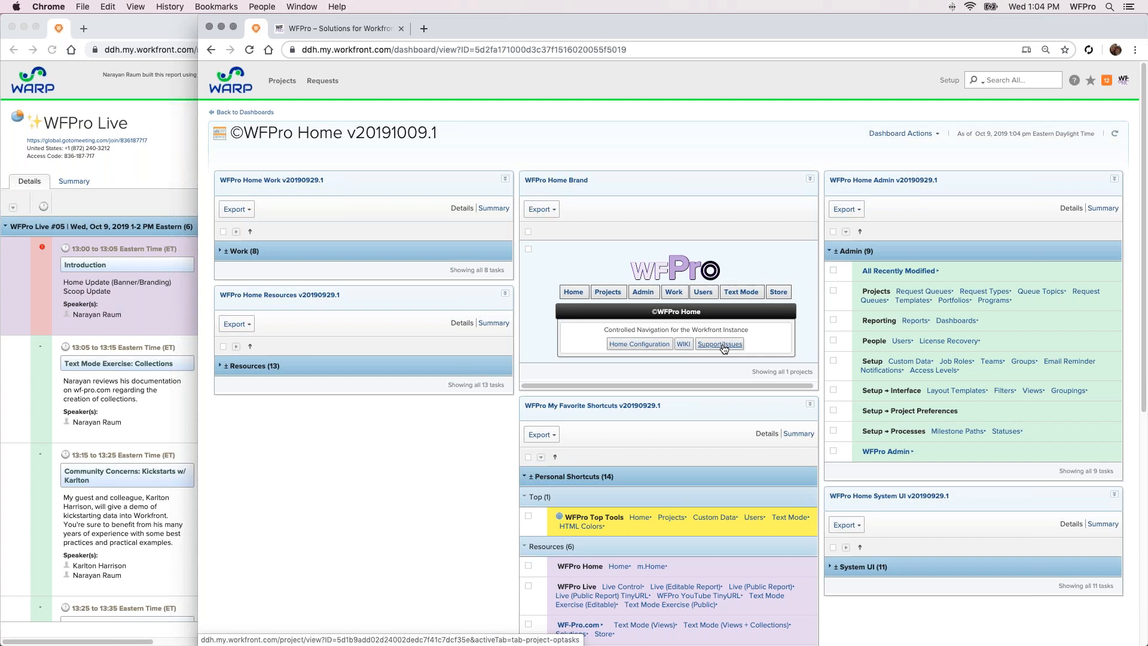
left_click(543, 142)
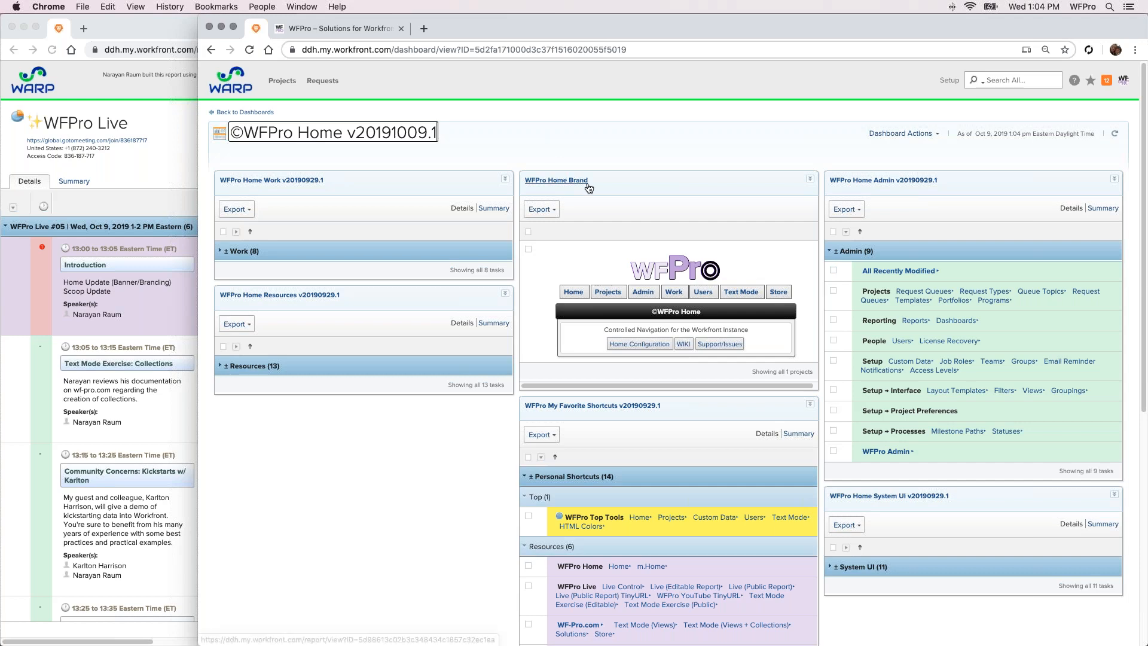
Search the WFPro Home dashboard page for "the scoop"
scroll(588, 187, "down", 2)
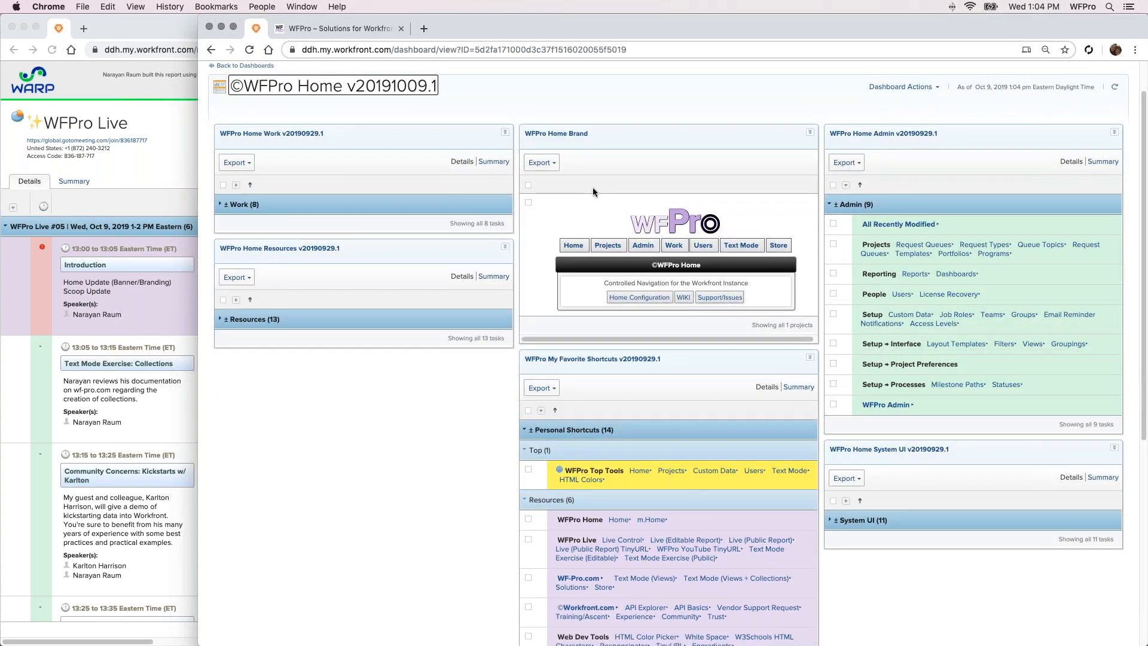
key("super+f")
type("the scoop")
scroll(407, 263, "down", 1)
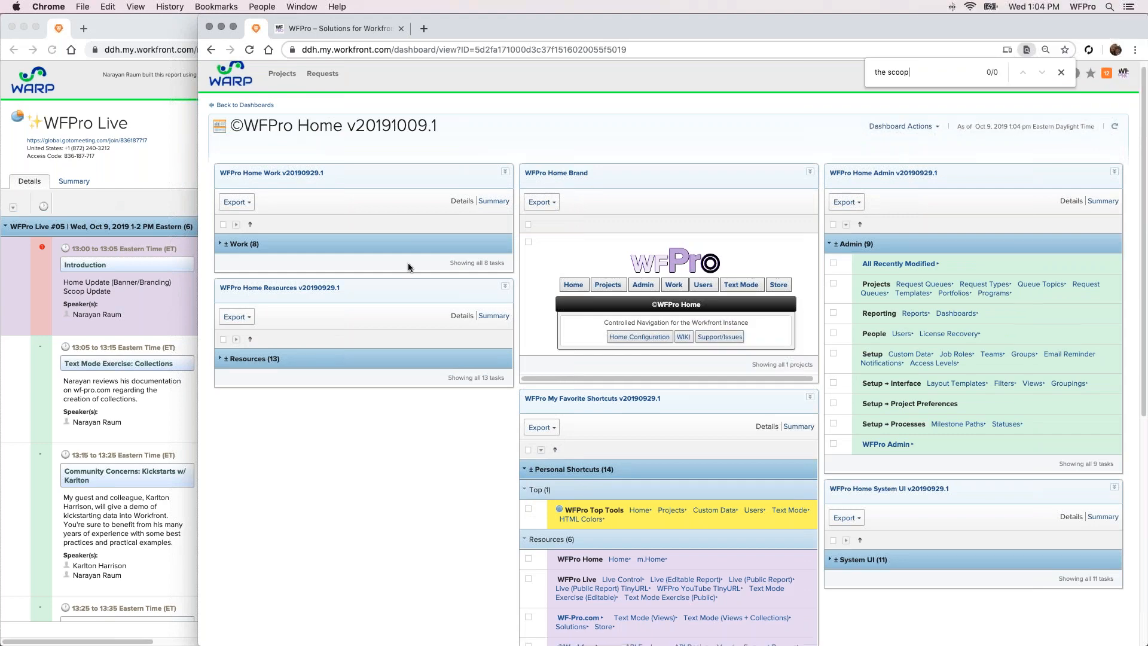
Expand the collapsed Resources, Work and System UI groups on the WFPro Home dashboard
scroll(408, 267, "down", 1)
left_click(380, 345)
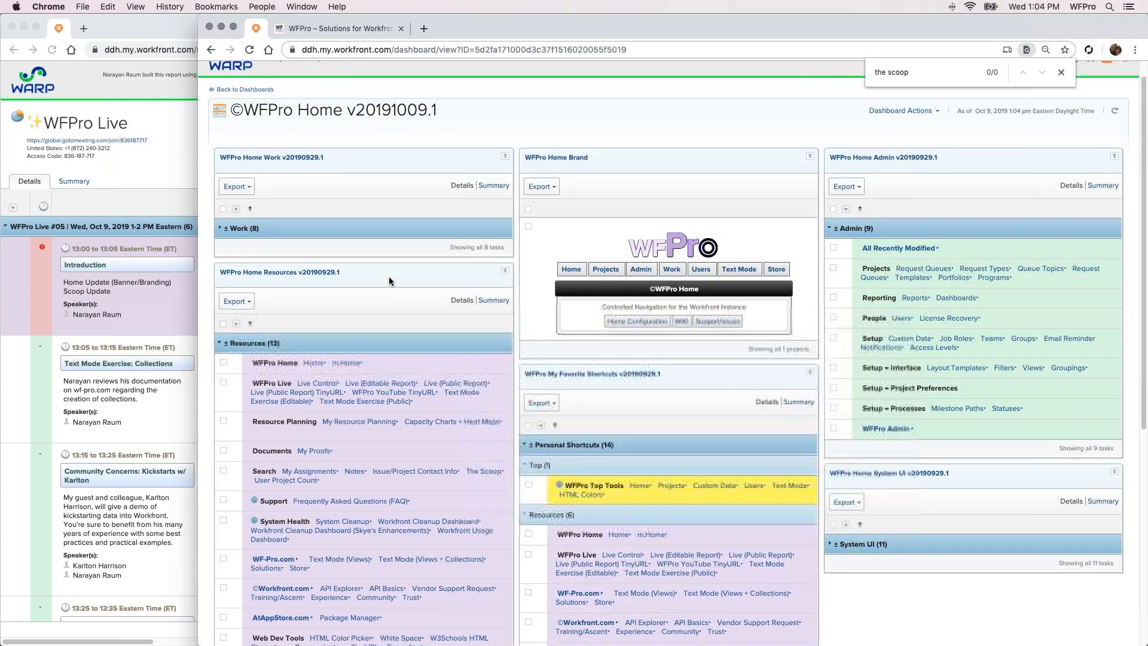
left_click(396, 228)
left_click(837, 544)
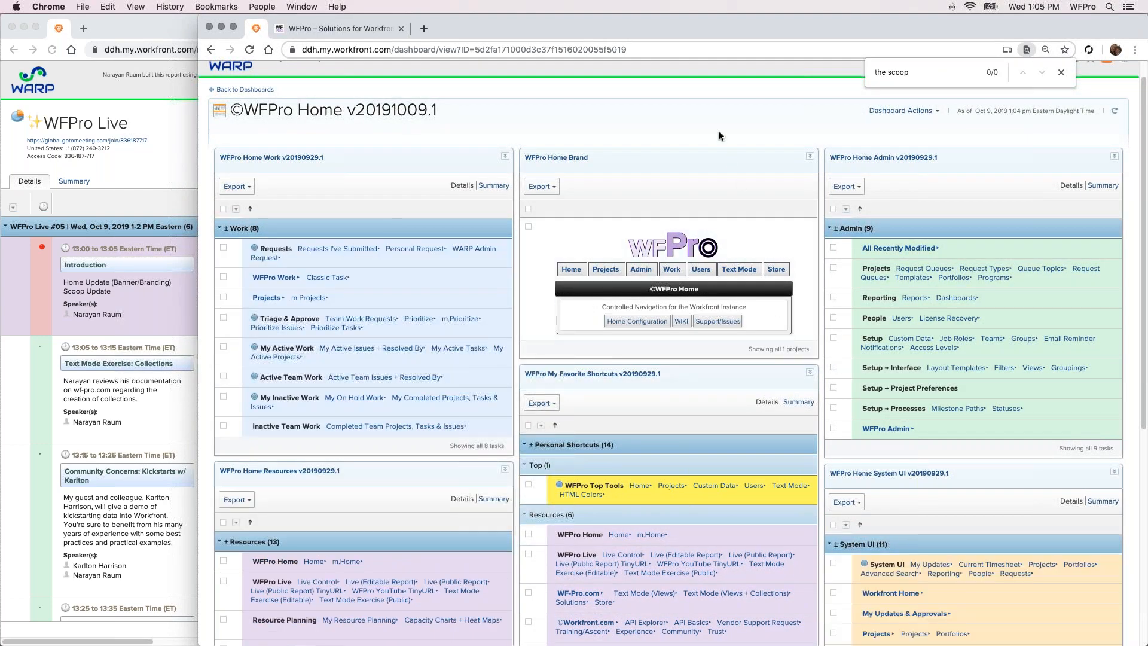
Find "the scoop" on the expanded page and open The Scoop dashboard from the Resources search links
key("super+f")
type("the scoop")
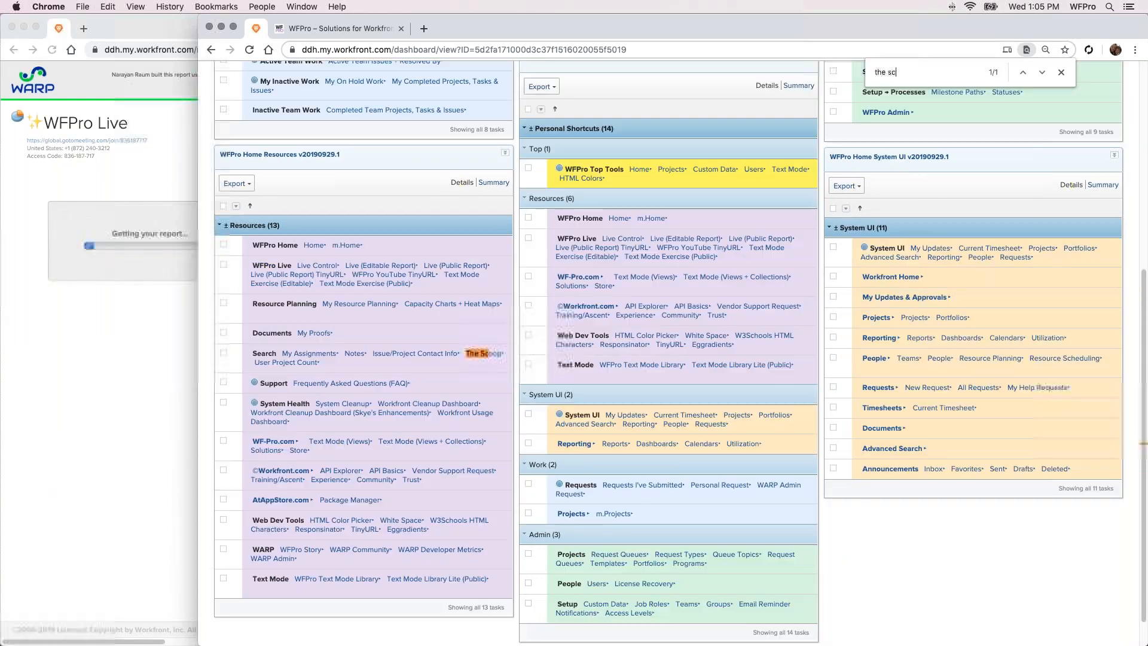
left_click(480, 354)
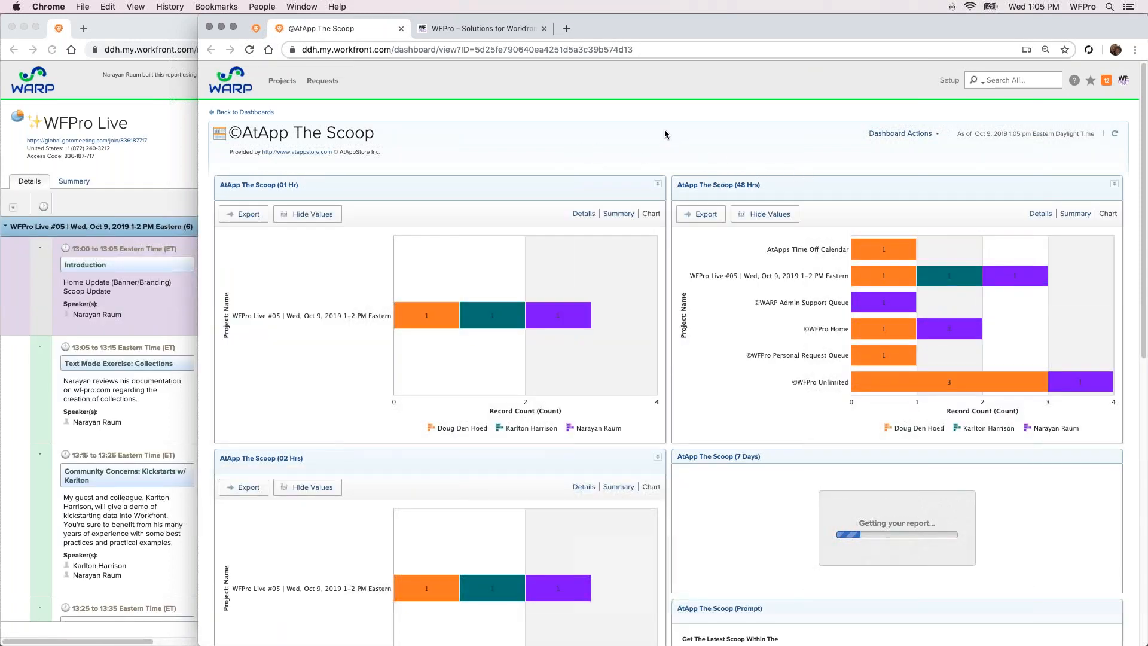
Examine The Scoop's activity charts for the different time windows, including the 7-day breakdown by project and person
scroll(664, 134, "down", 1)
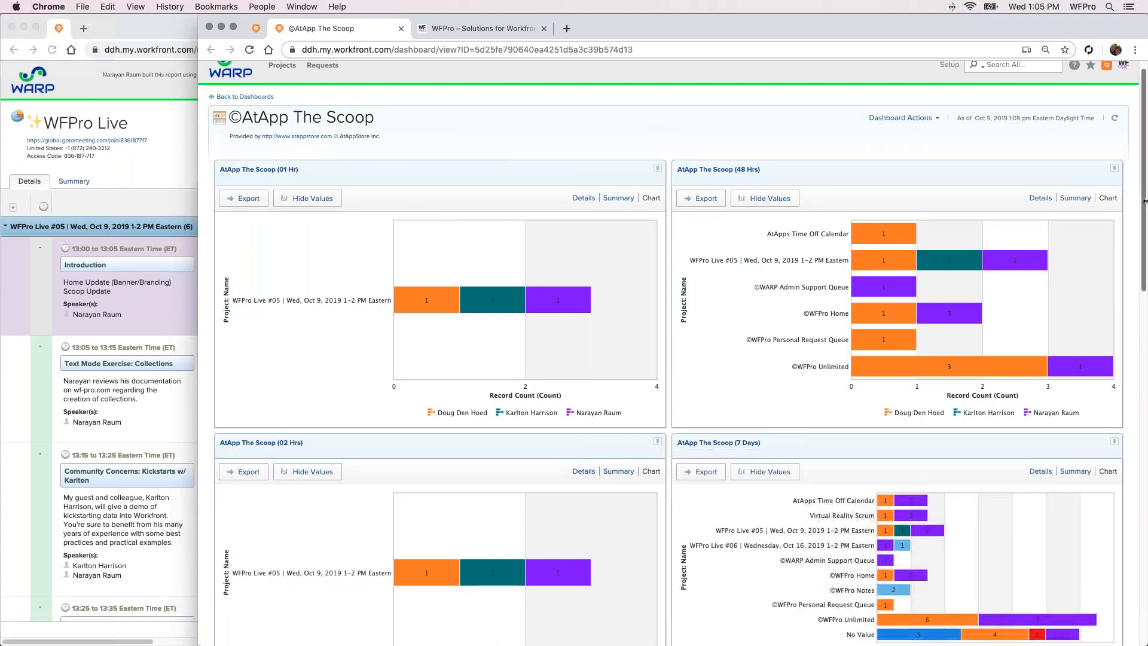
left_click_drag(1145, 200, 1127, 320)
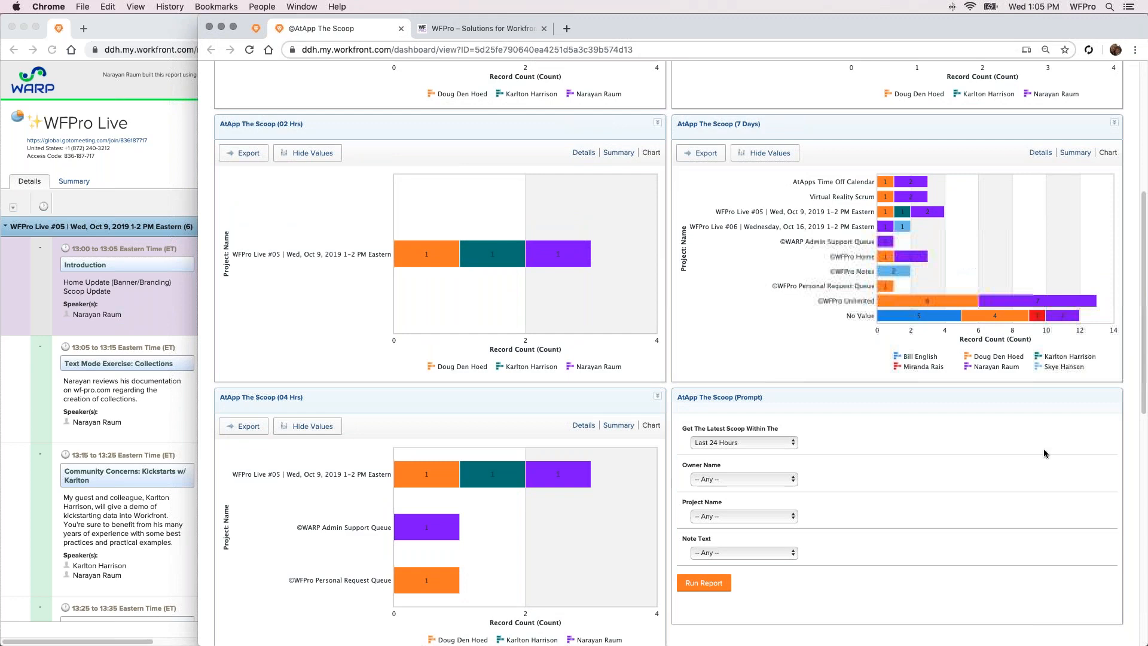
left_click_drag(1143, 391, 1128, 294)
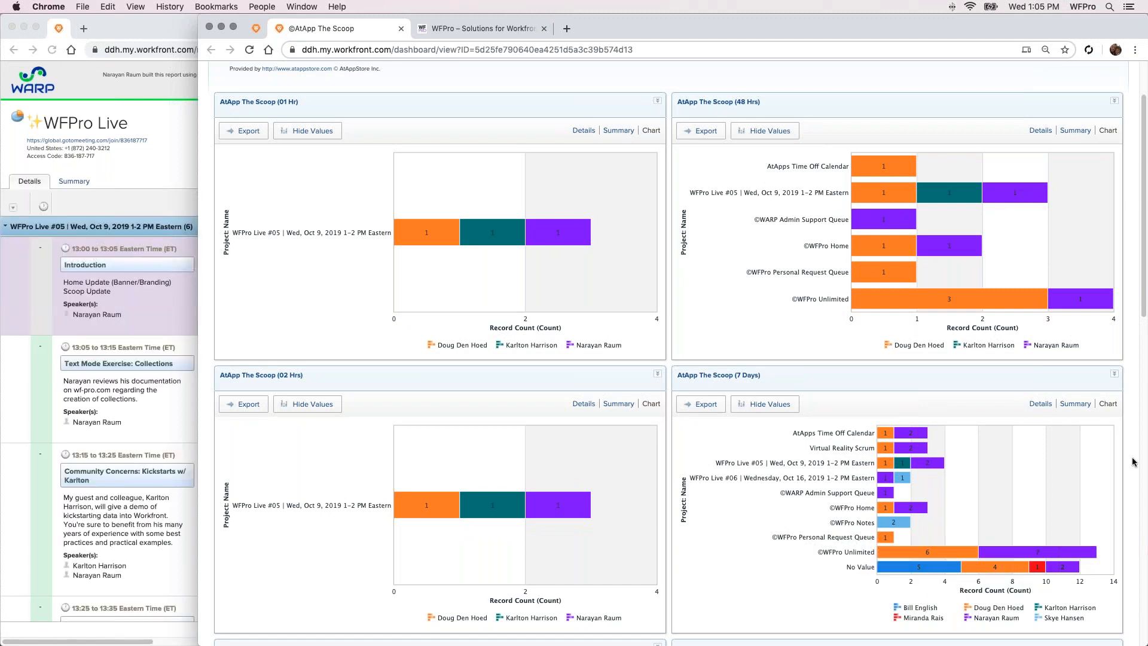
scroll(986, 419, "down", 2)
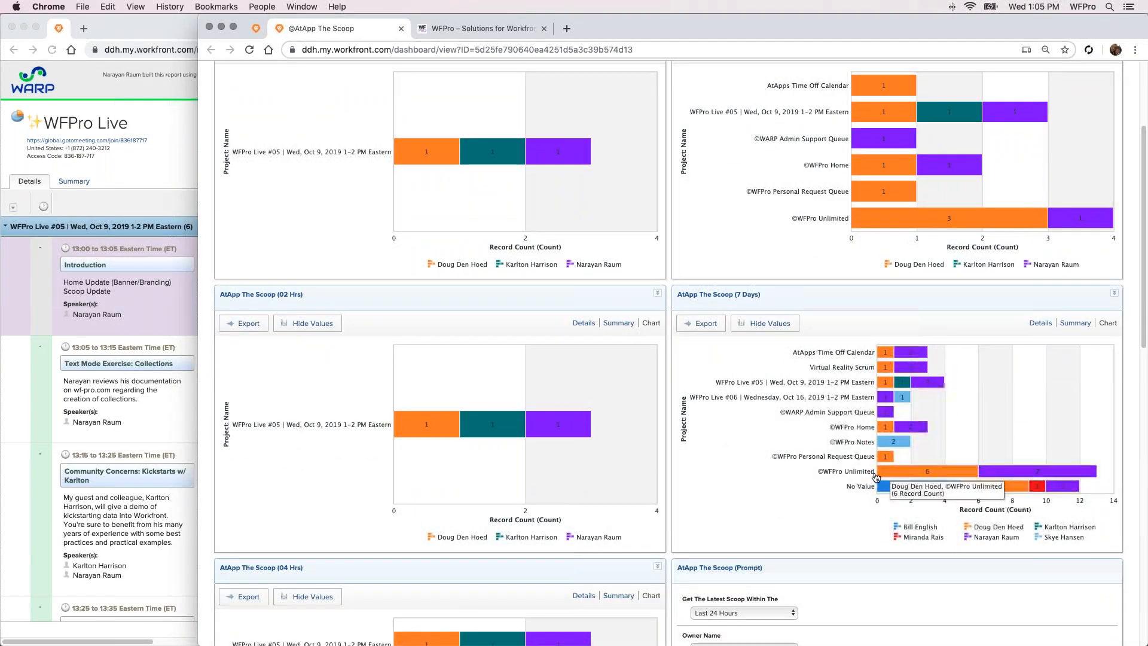
mouse_move(902, 476)
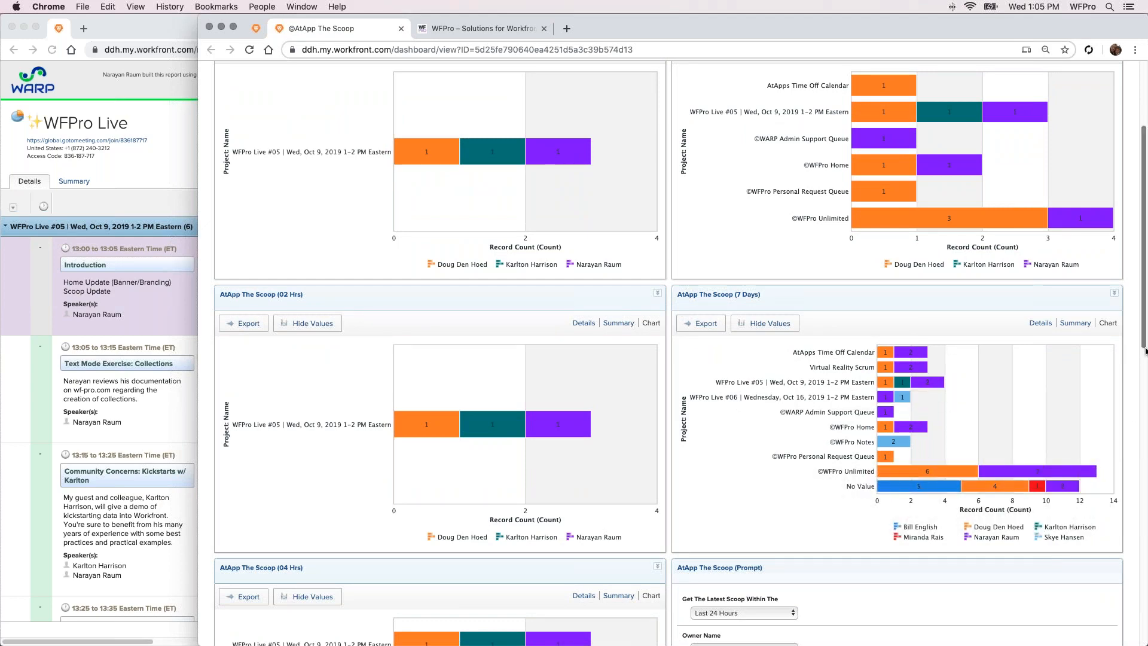
scroll(1145, 351, "down", 3)
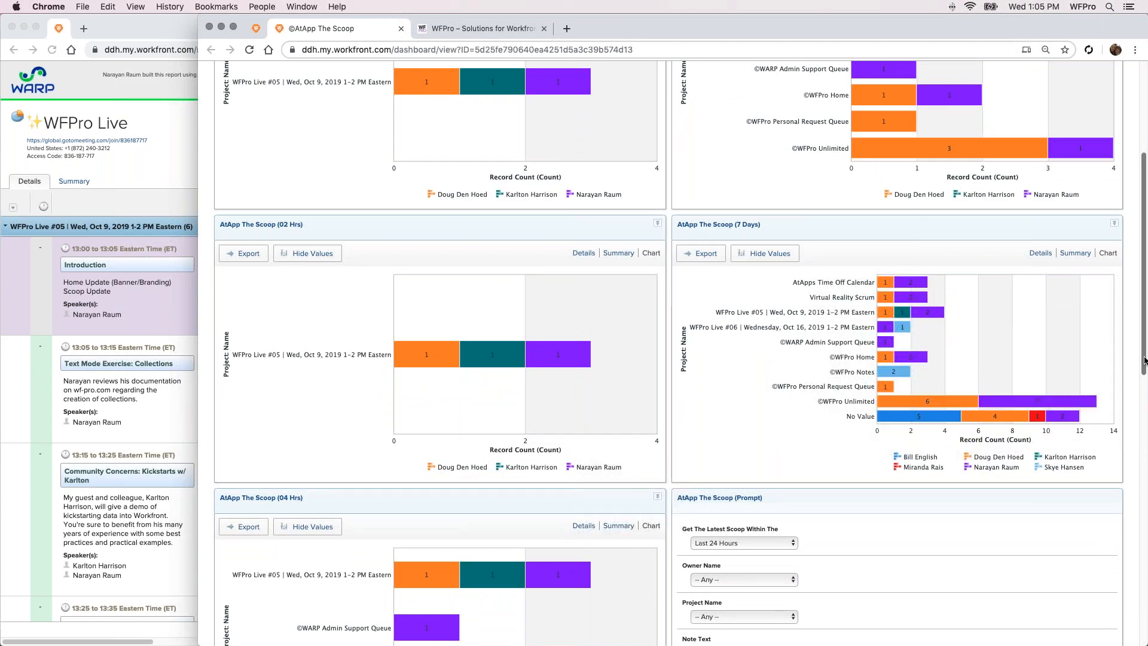
left_click_drag(1145, 362, 1144, 266)
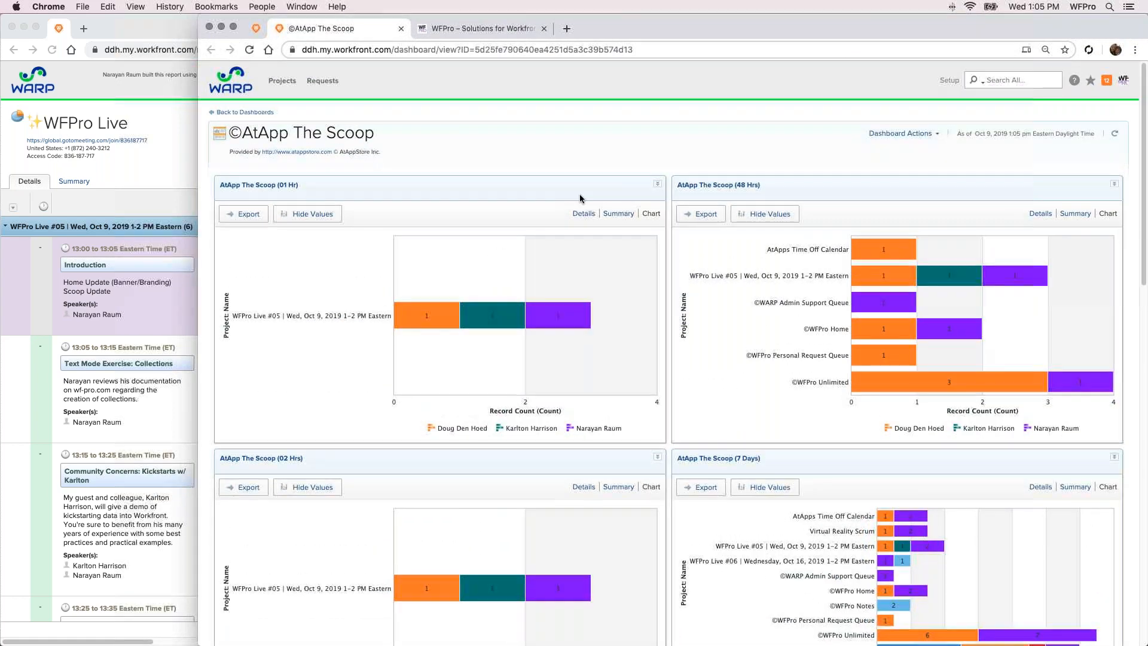
Choose another time range for the latest scoop in the AtApp The Scoop (Prompt) report and run it
scroll(724, 260, "down", 7)
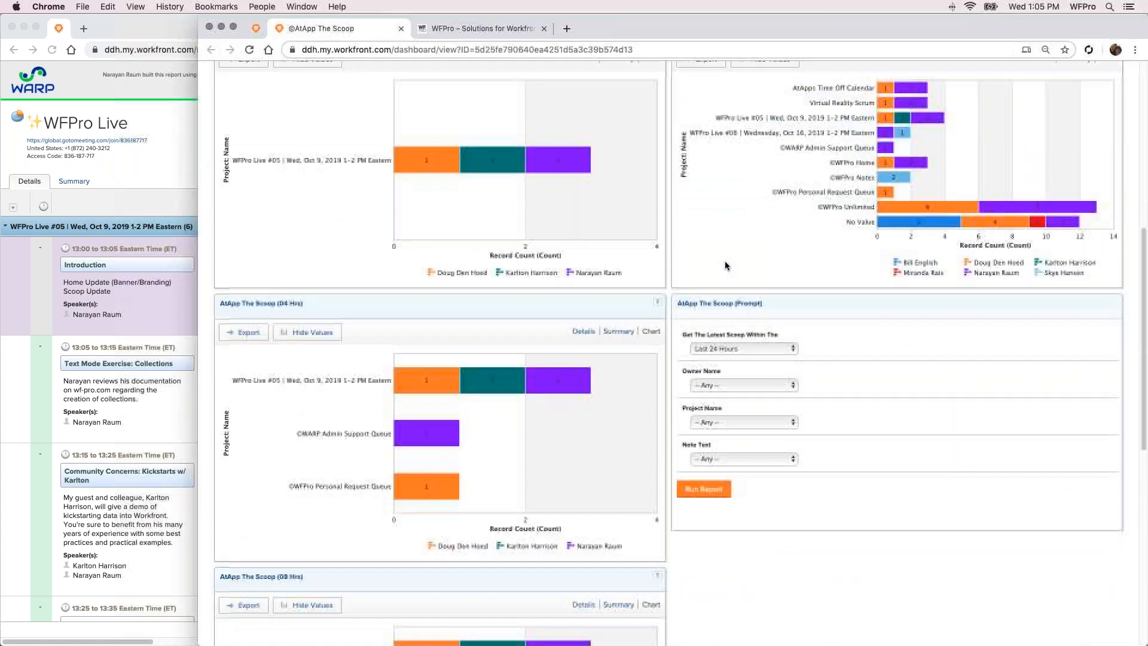
left_click(724, 352)
left_click(717, 407)
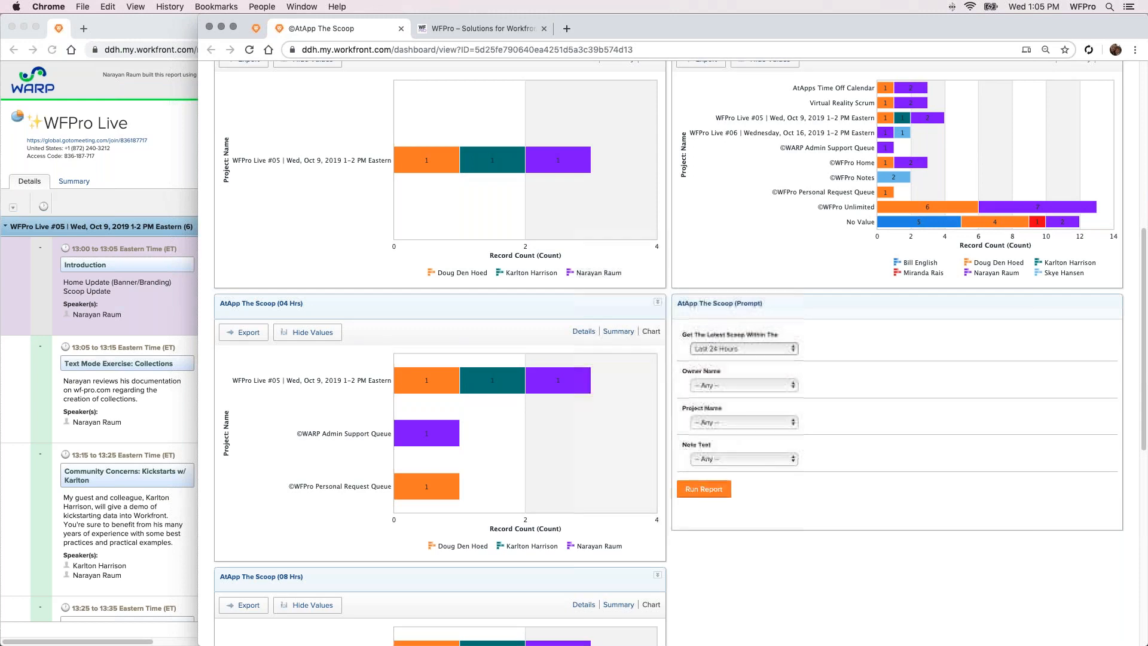
left_click(720, 490)
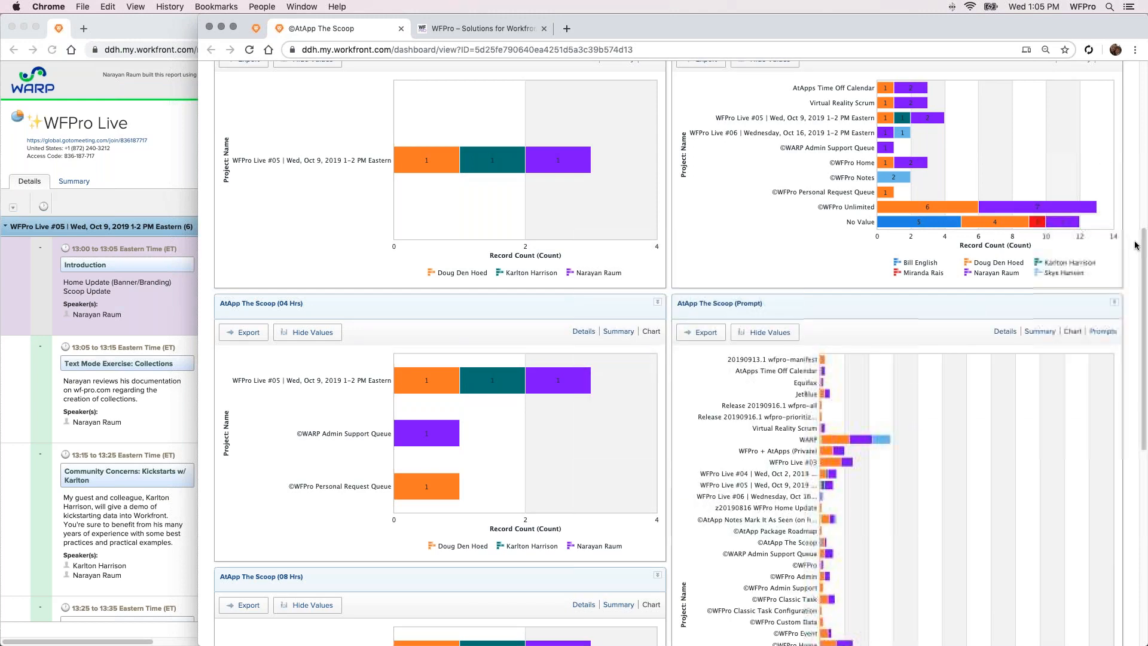
Examine the prompted report's chart by project, checking each person's share of the WFPro Workfront Cleanup Dashboard bar
left_click_drag(1136, 245, 1145, 338)
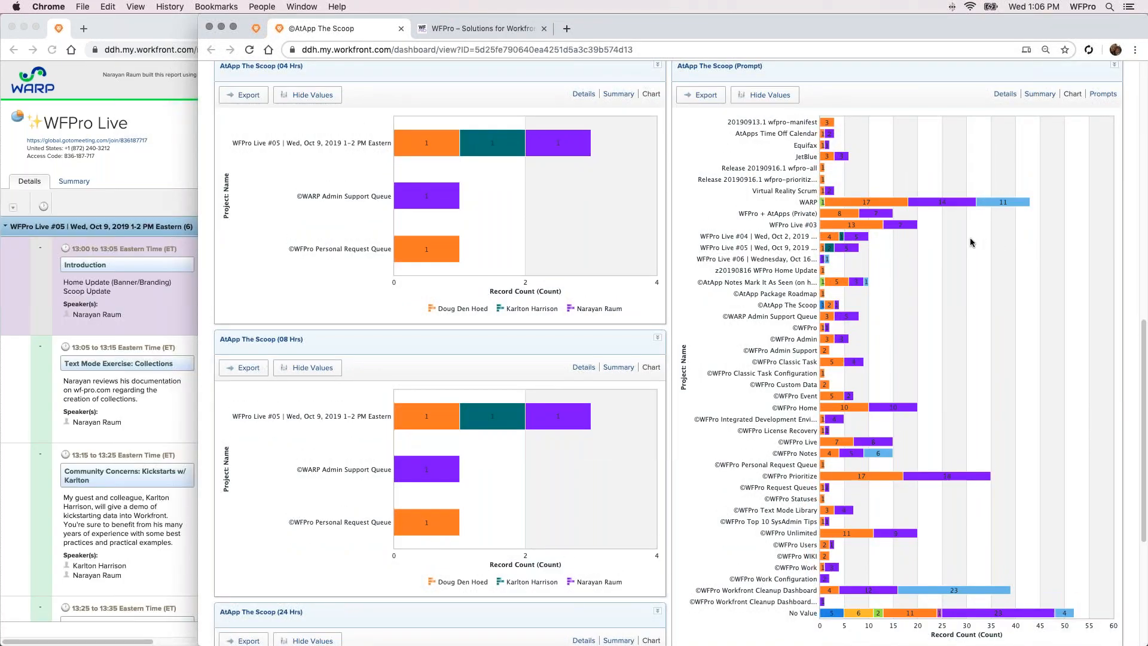
mouse_move(1011, 209)
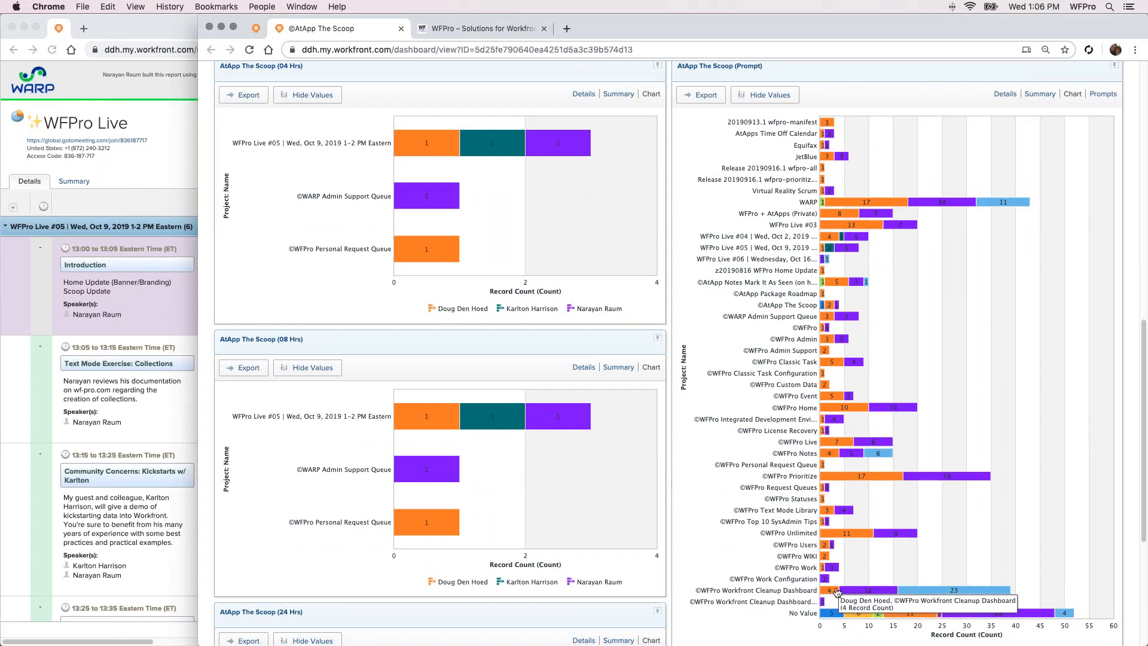
mouse_move(881, 590)
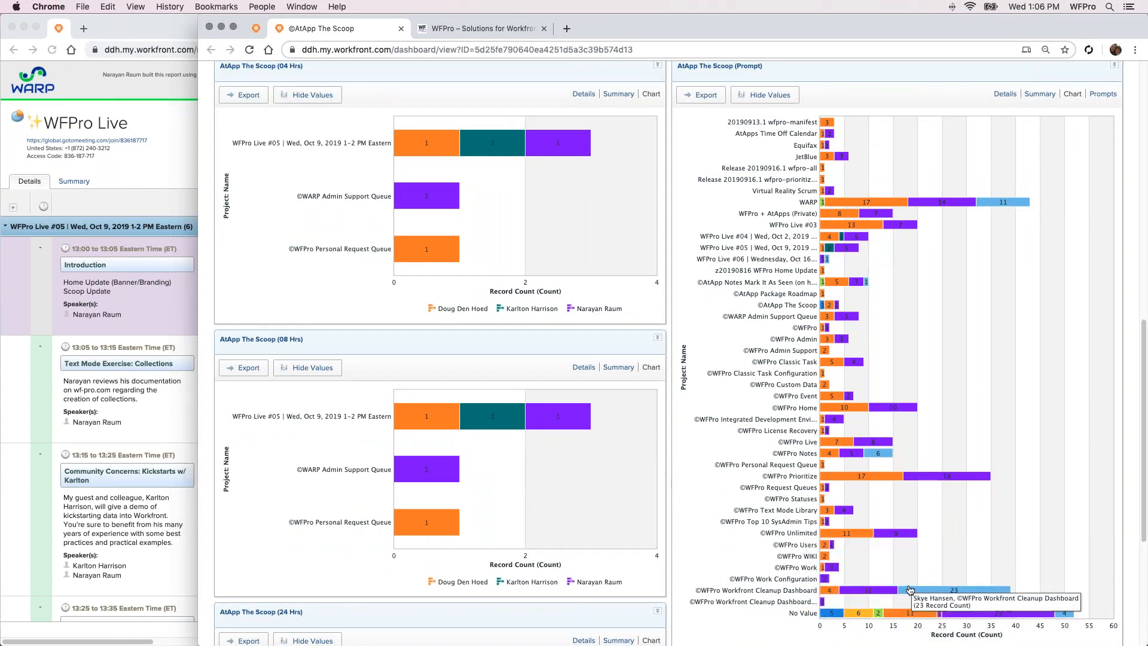
mouse_move(951, 591)
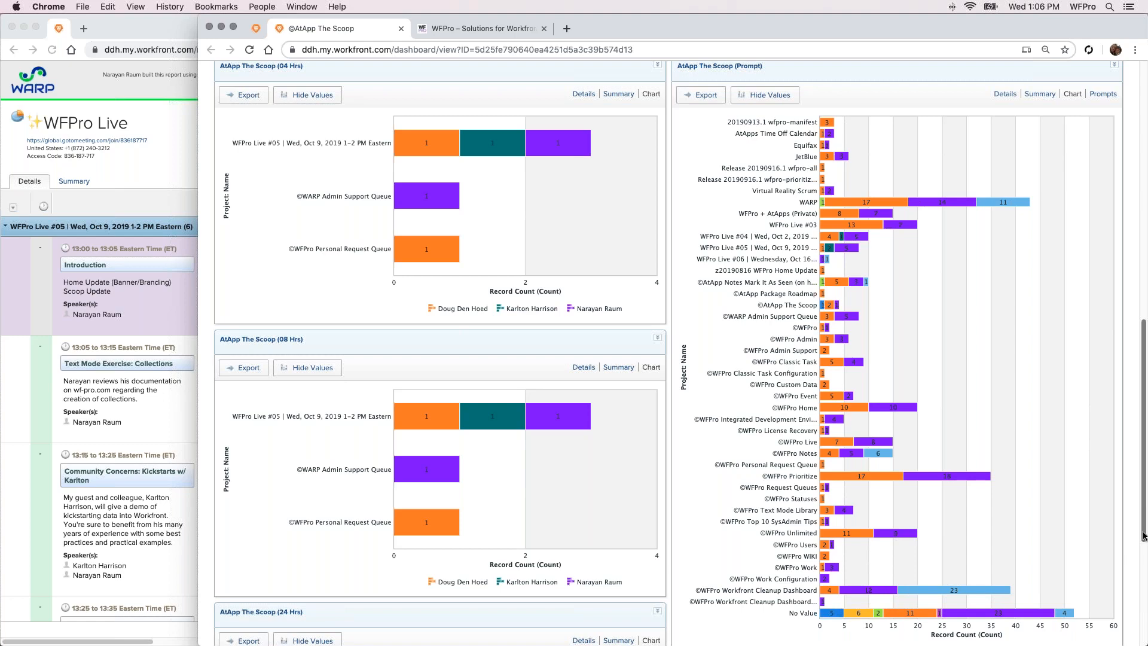
left_click_drag(1143, 535, 1141, 340)
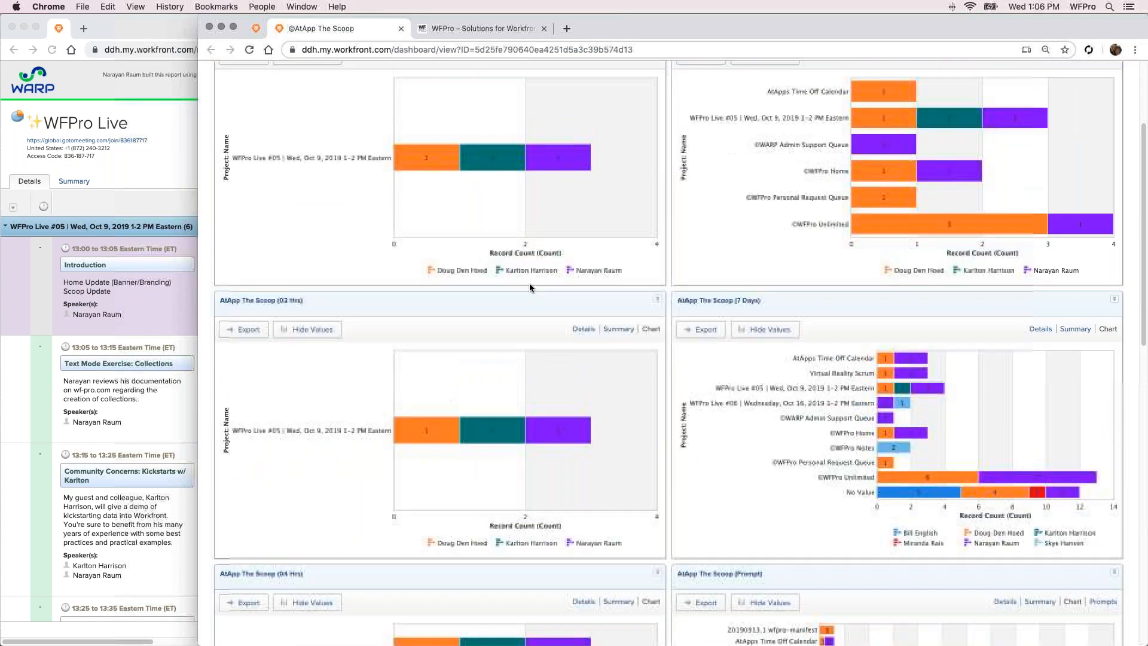
Close The Scoop dashboard and reopen it from the WFPro Home dashboard to view refreshed charts
left_click(400, 29)
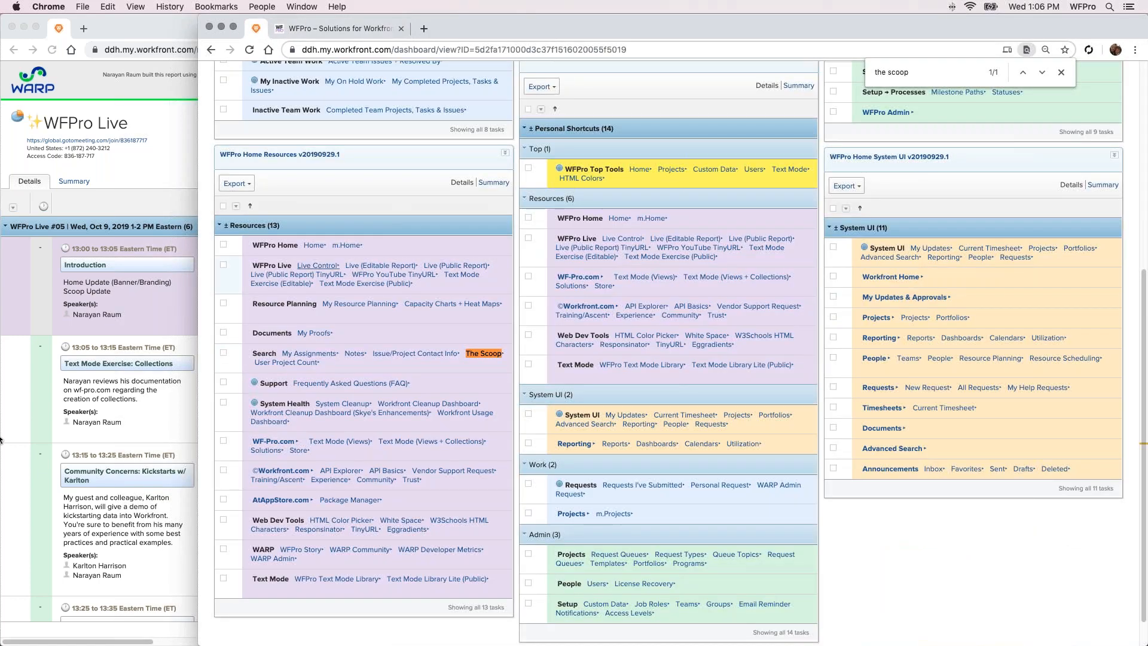
left_click(474, 357)
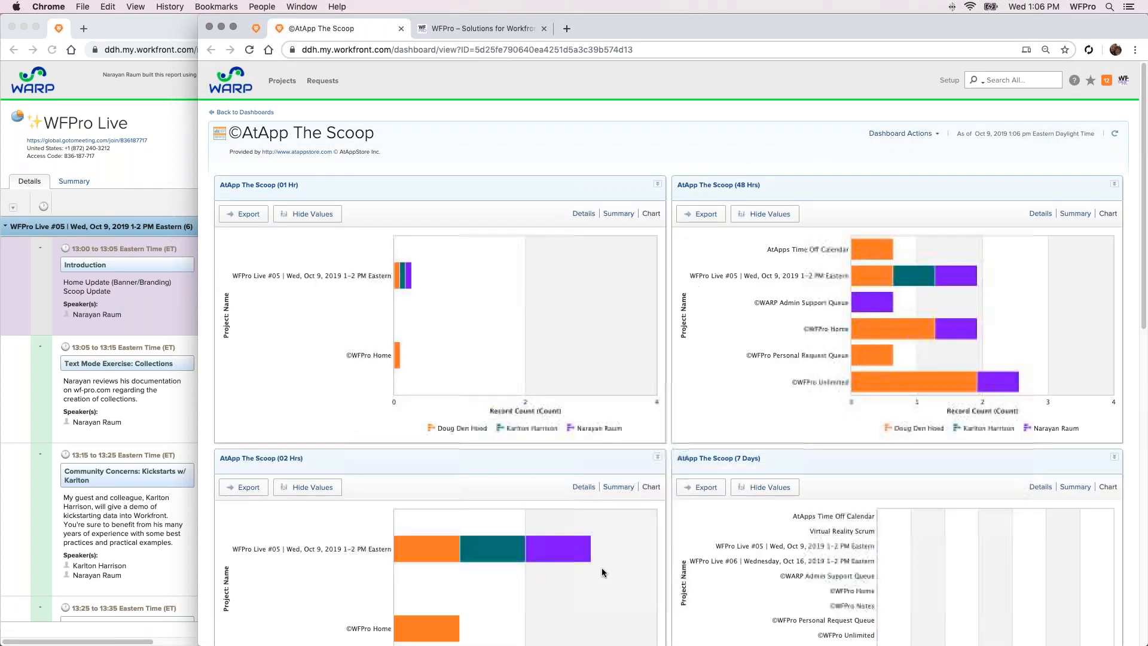
scroll(712, 290, "down", 1)
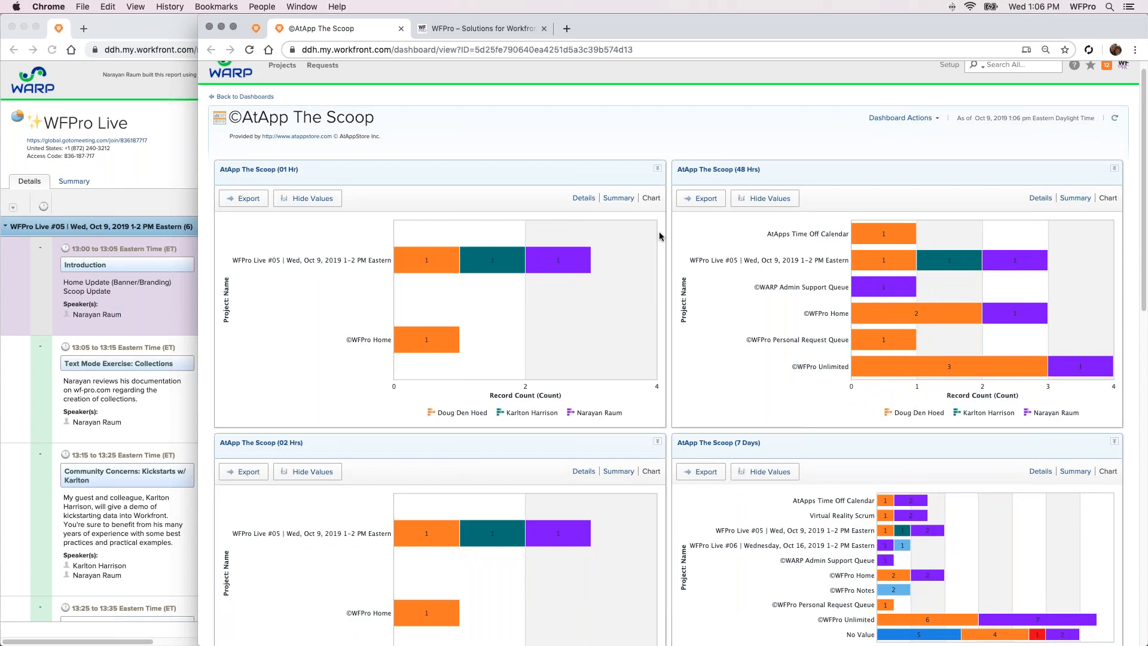
Show the AtApp The Scoop (01 Hr) report as detailed notes and bring each note's project link into view
scroll(659, 236, "down", 3)
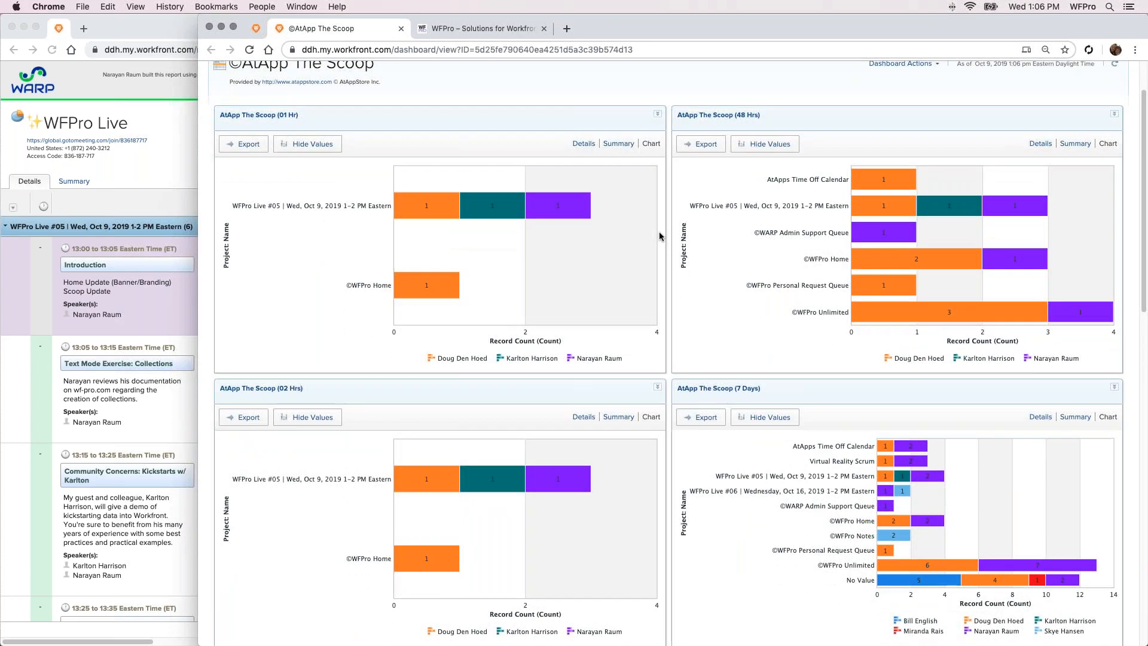
scroll(659, 233, "up", 2)
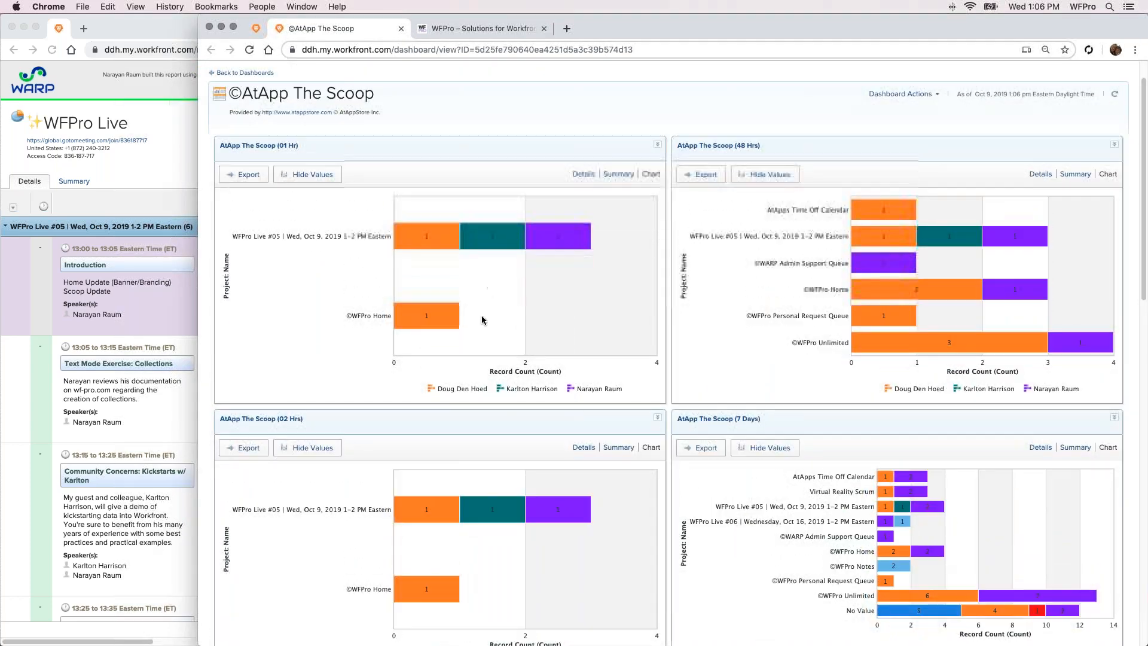
mouse_move(444, 321)
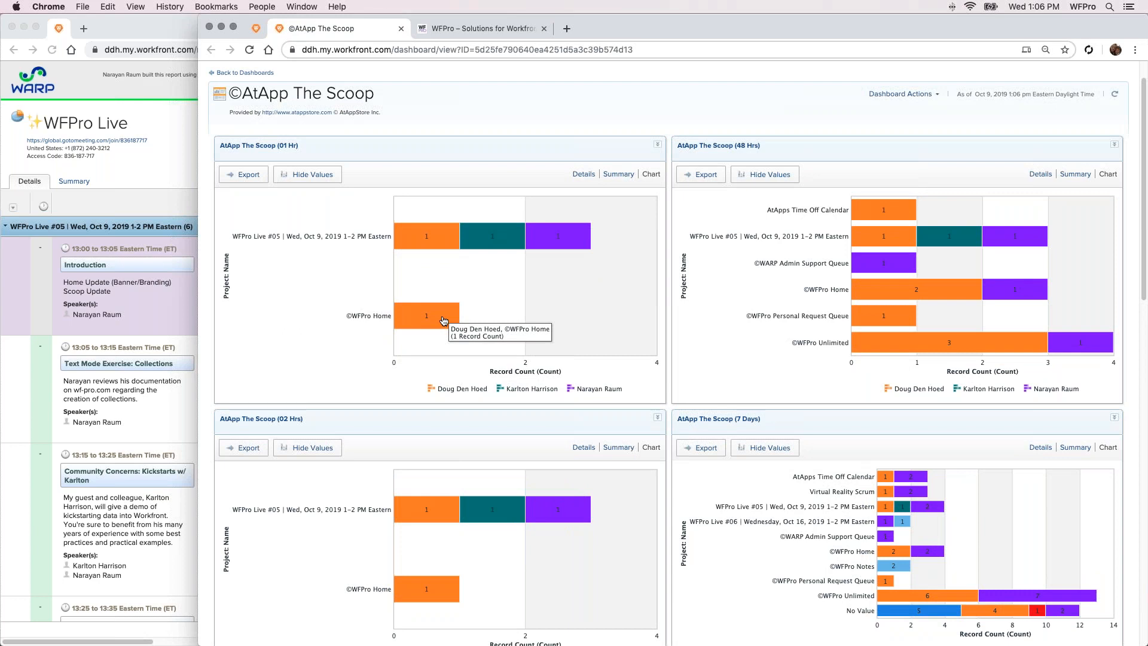
left_click(583, 173)
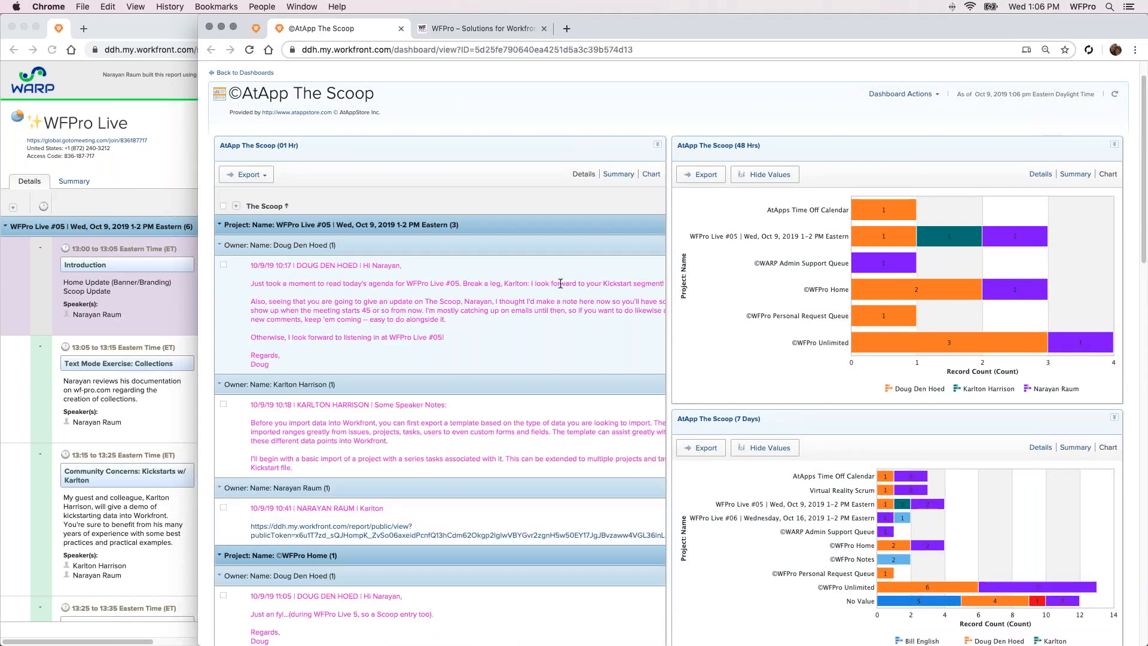
scroll(397, 235, "down", 3)
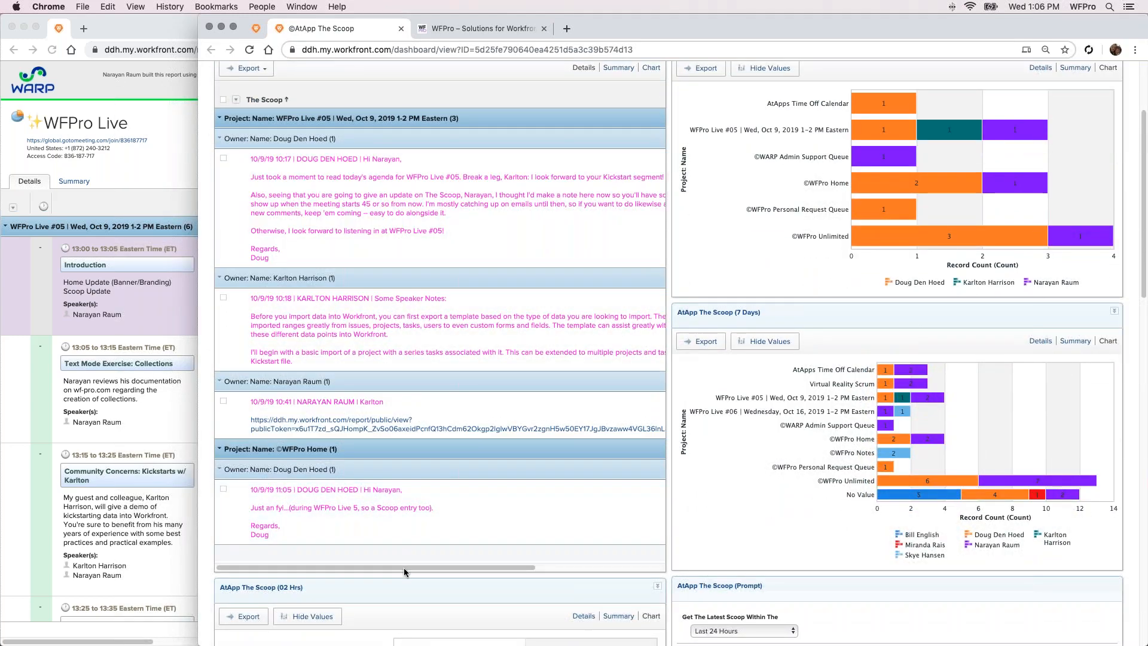
left_click_drag(403, 568, 549, 565)
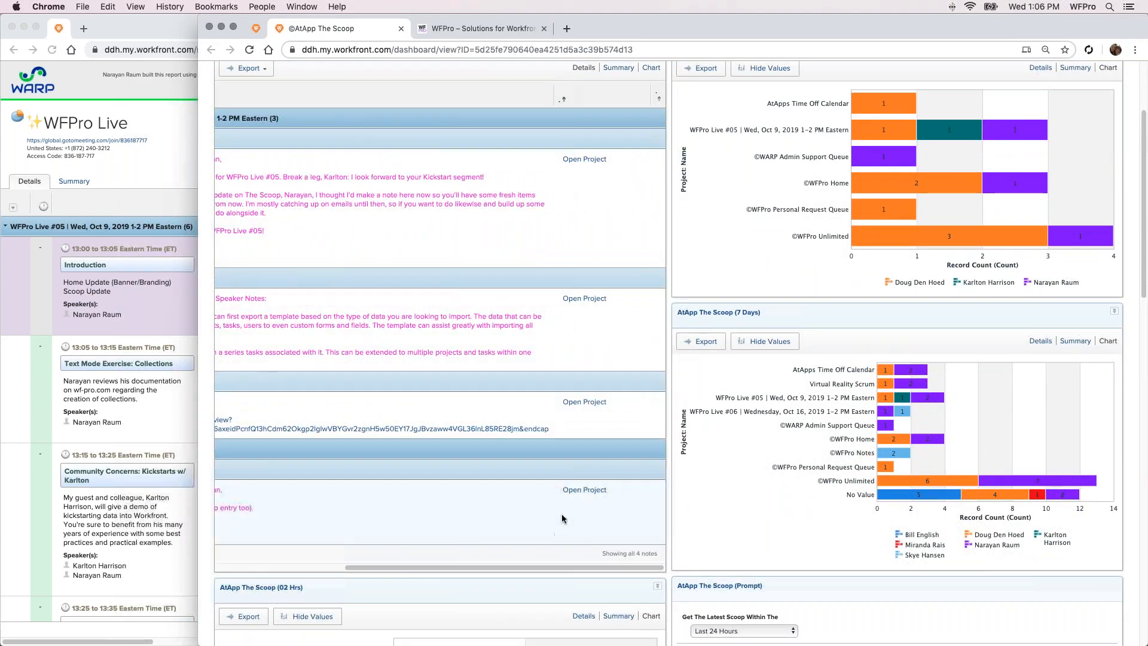
Open the ©WFPro Home project's open issue about the "O" being too small and view its attached WFProLittleOh.png
left_click(571, 491)
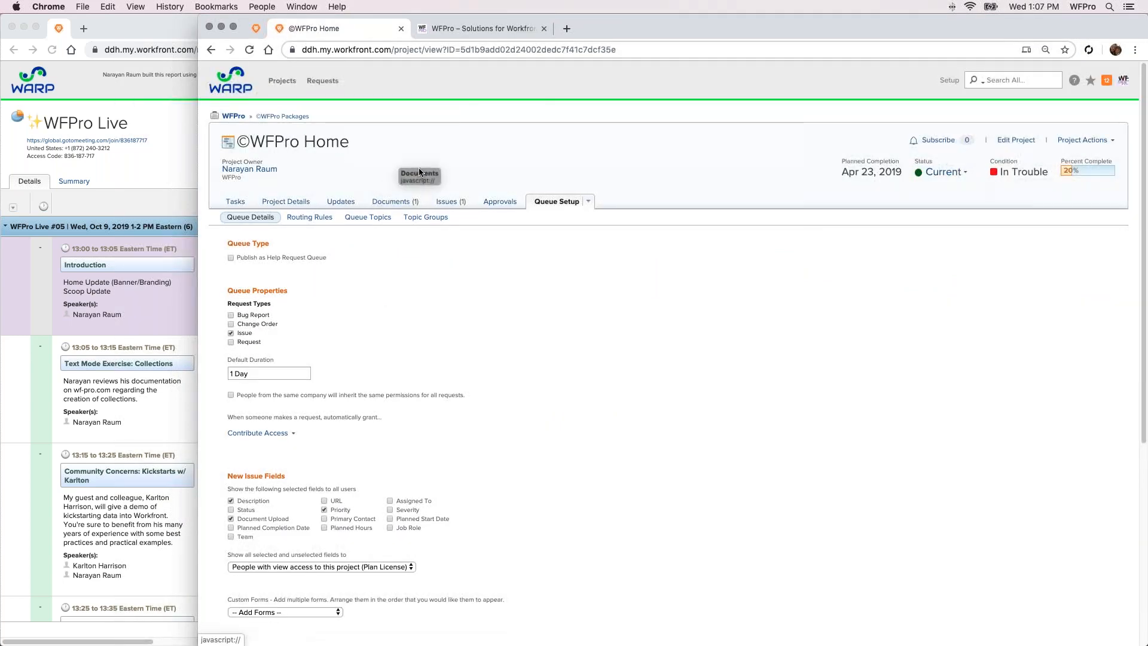
left_click(451, 202)
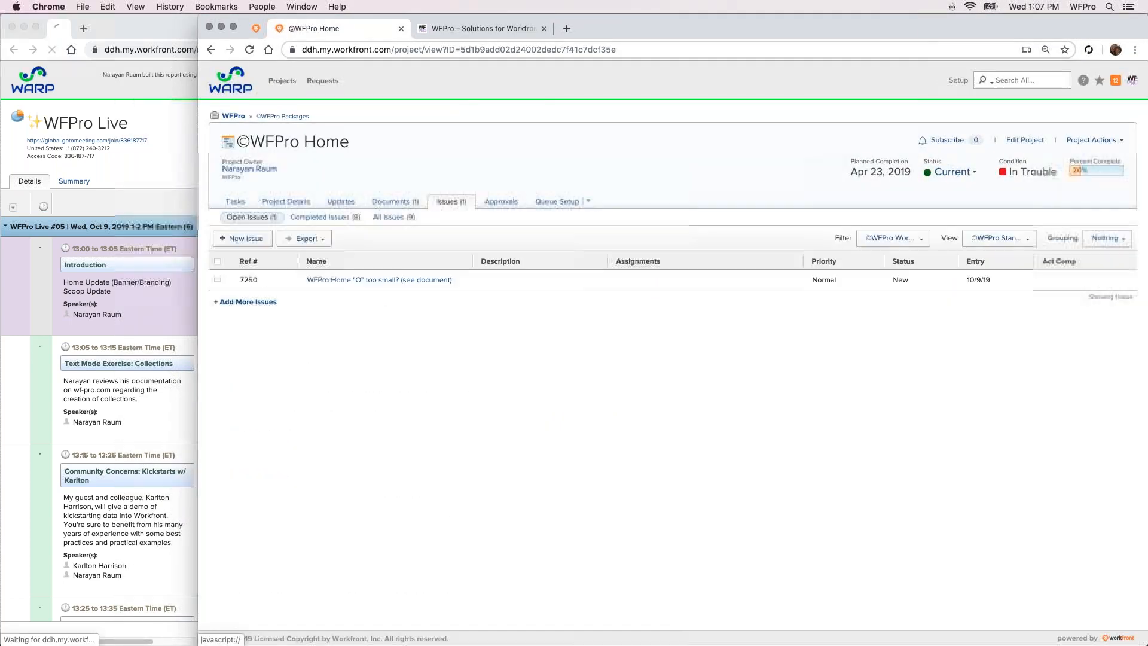
left_click(405, 286)
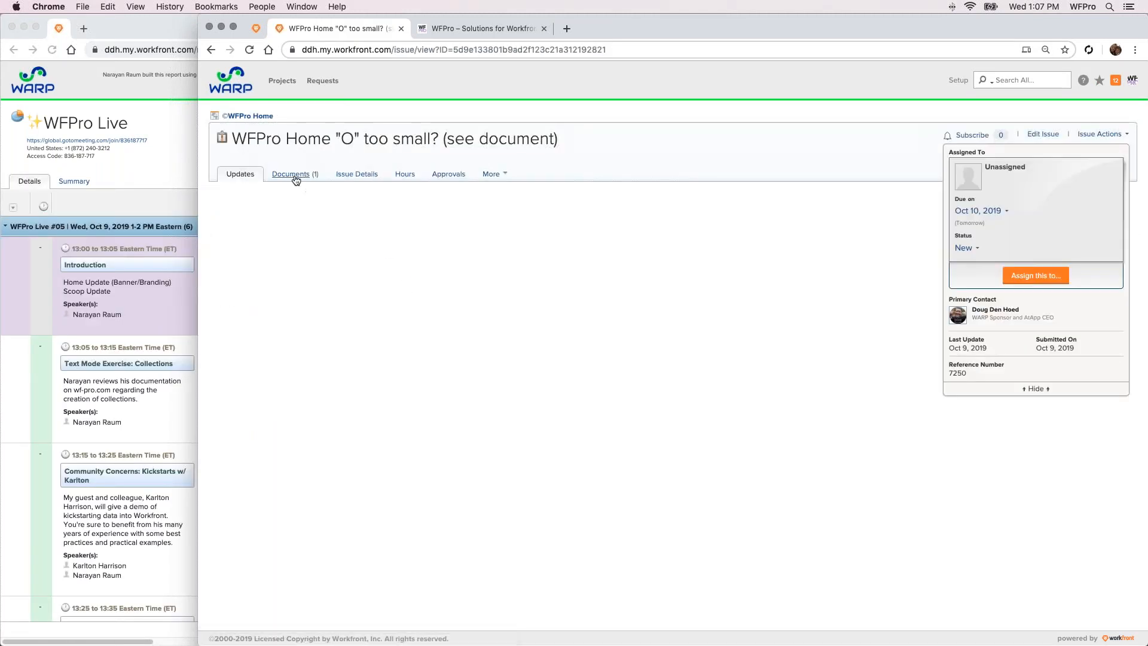
left_click(293, 175)
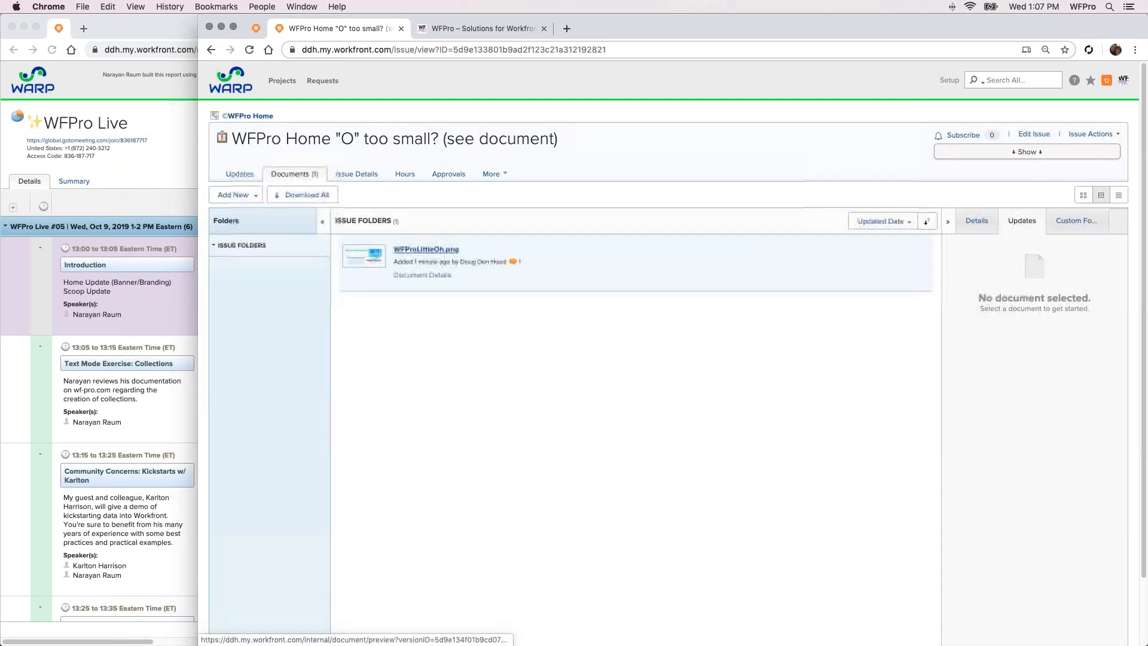
left_click(428, 252)
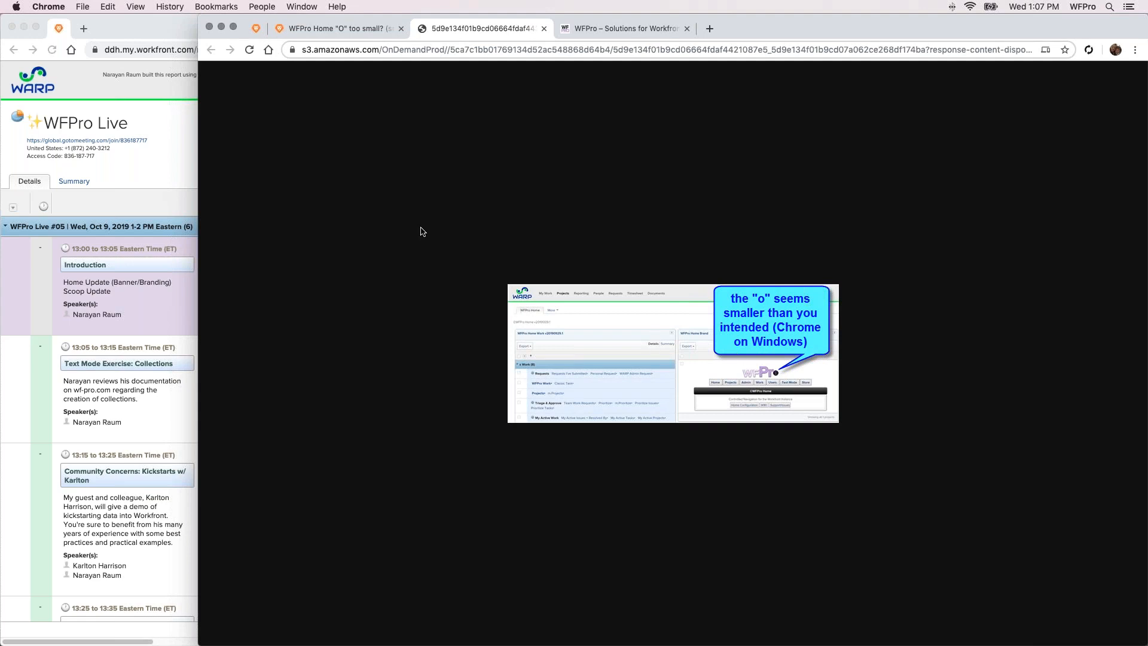
left_click(543, 29)
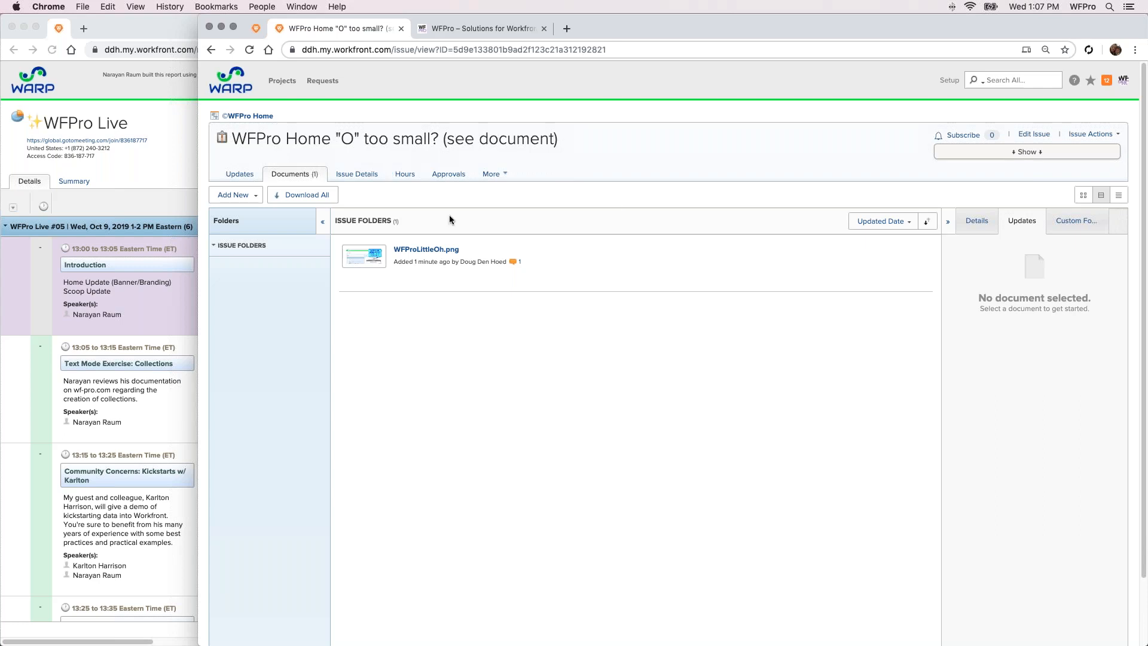
Assign the "WFPro Home "O" too small?" issue to WFPro Team and close the issue
left_click(1020, 152)
left_click(1027, 276)
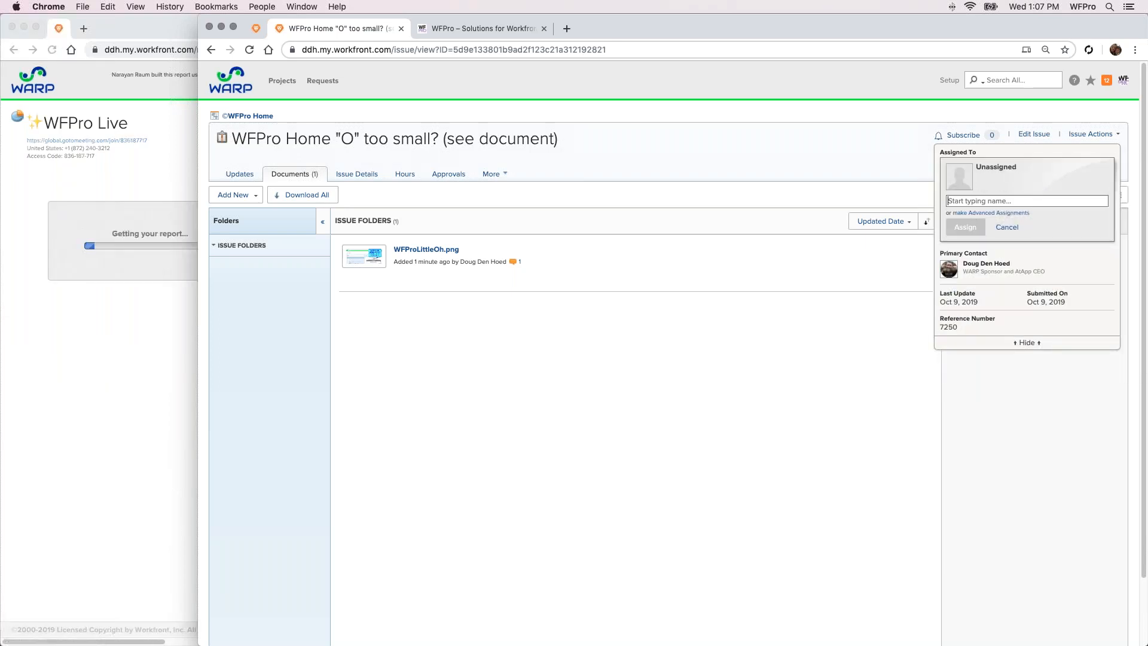
type("wfpro")
left_click(982, 264)
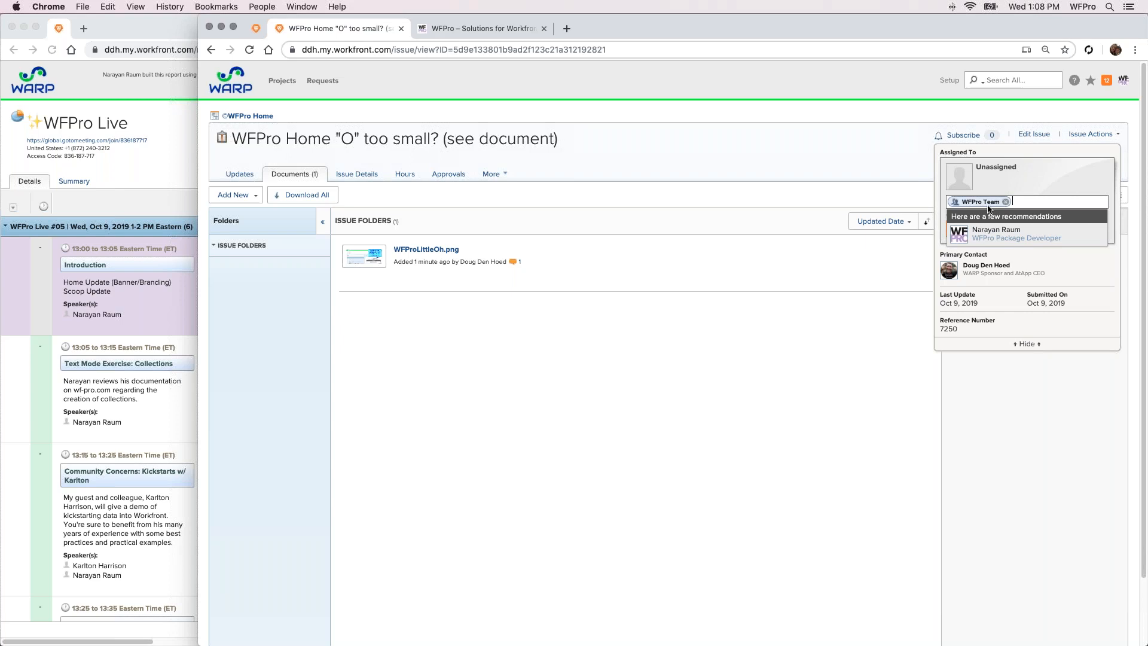
left_click(835, 151)
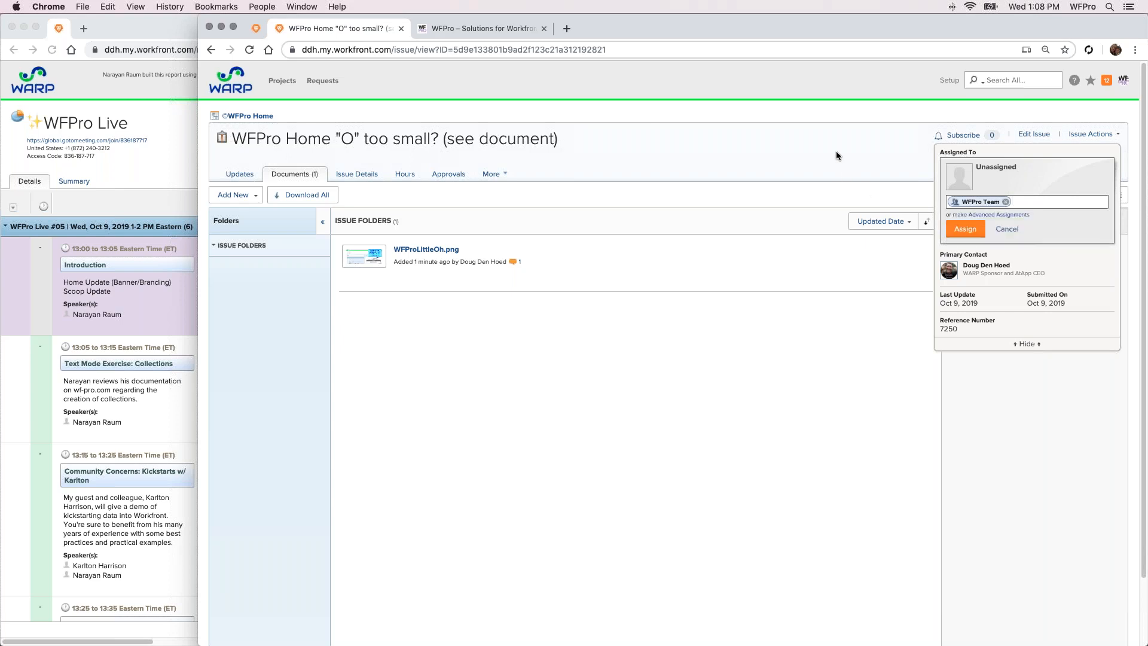
left_click(952, 231)
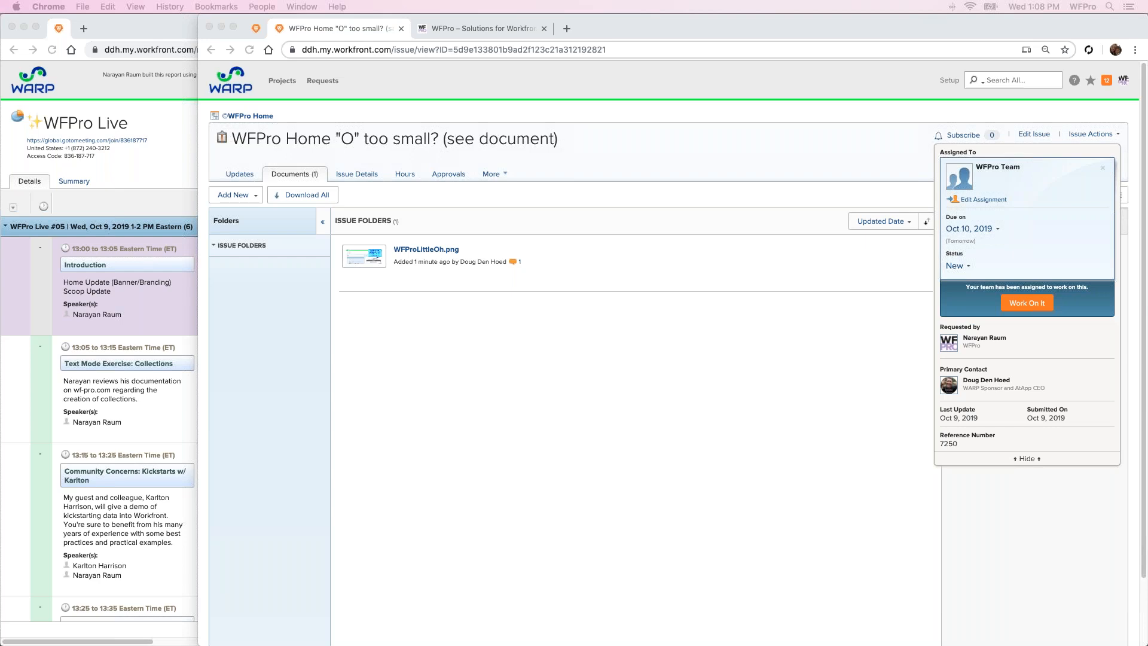
left_click(571, 303)
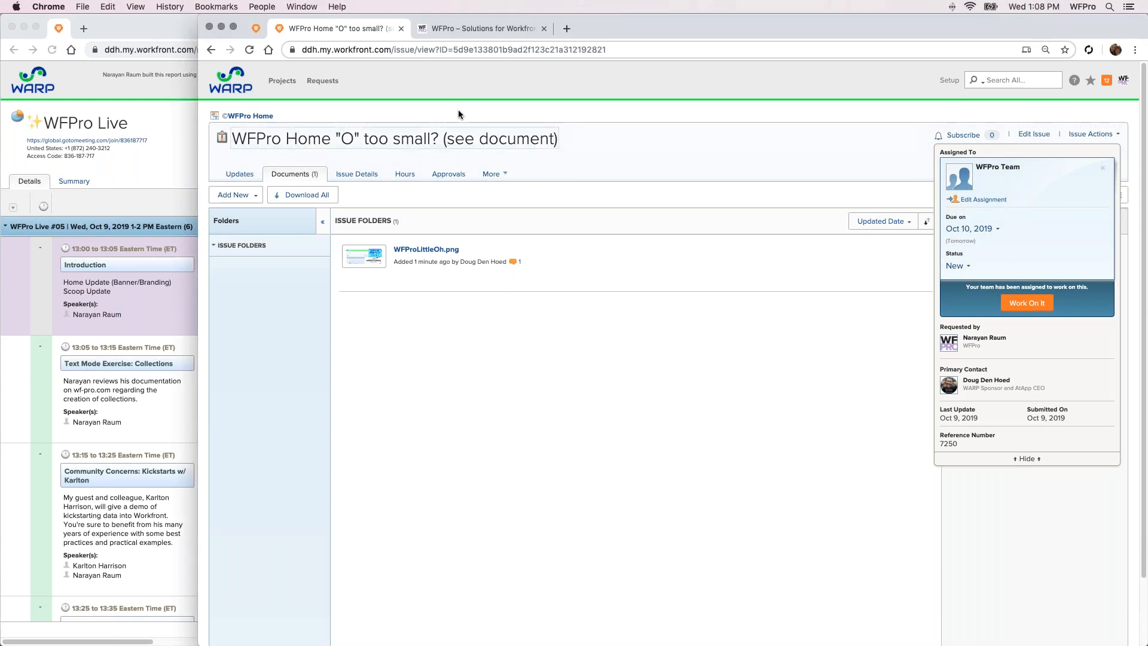
left_click(401, 29)
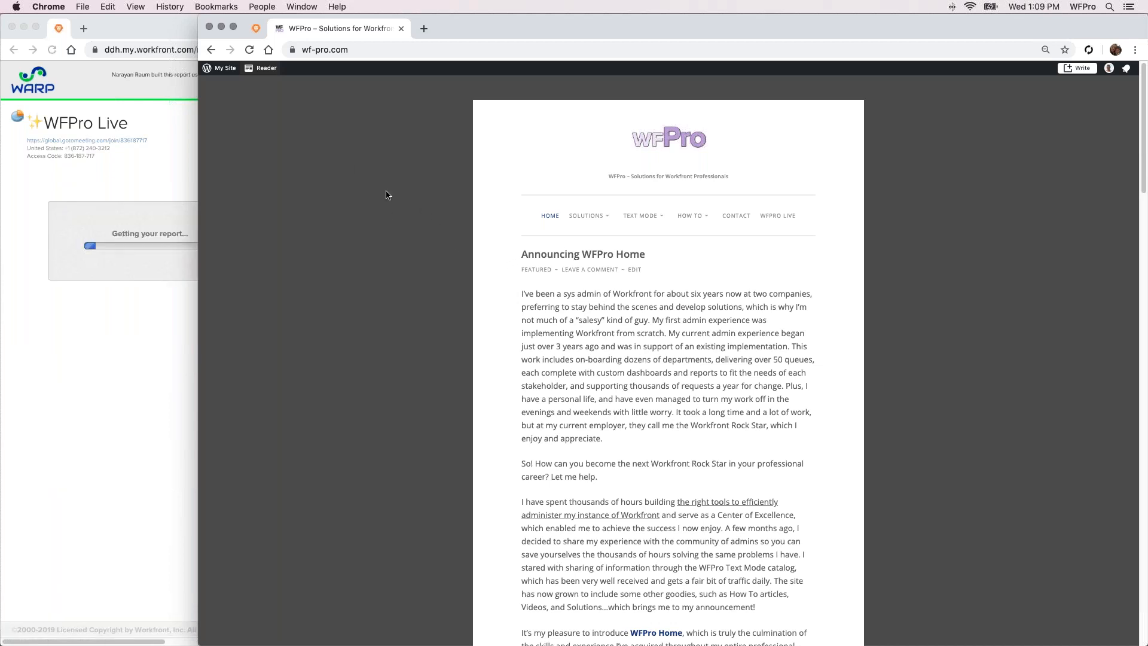
Return to the WFPro Home dashboard, open the WFPro Live Text Mode Exercise report and run it
key("super+f")
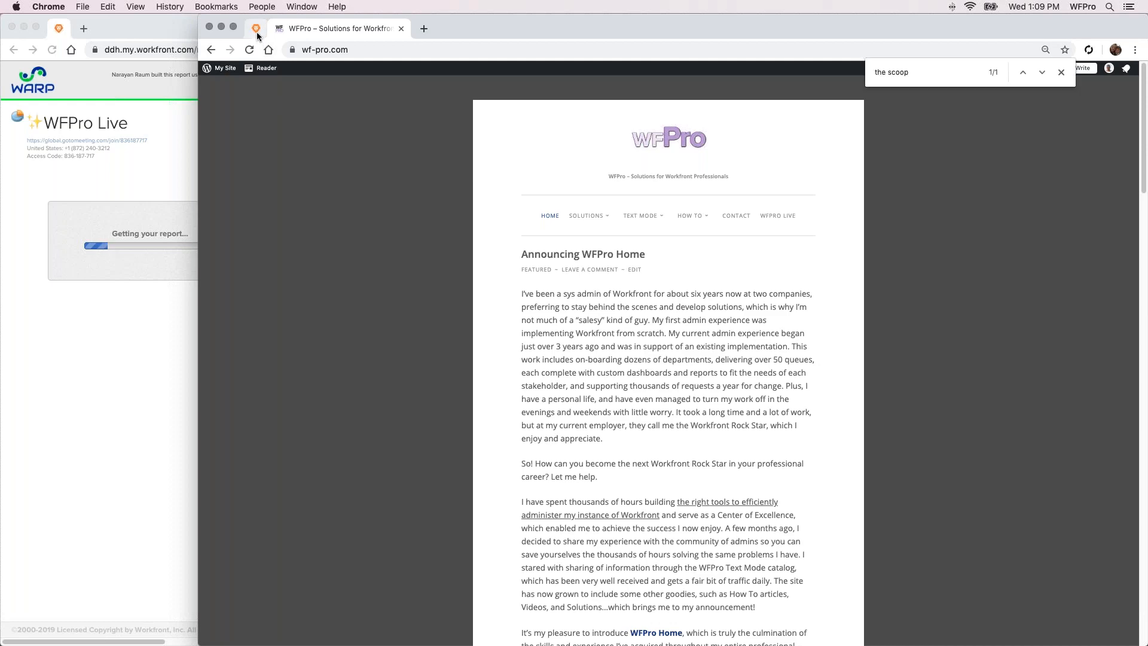
left_click(257, 34)
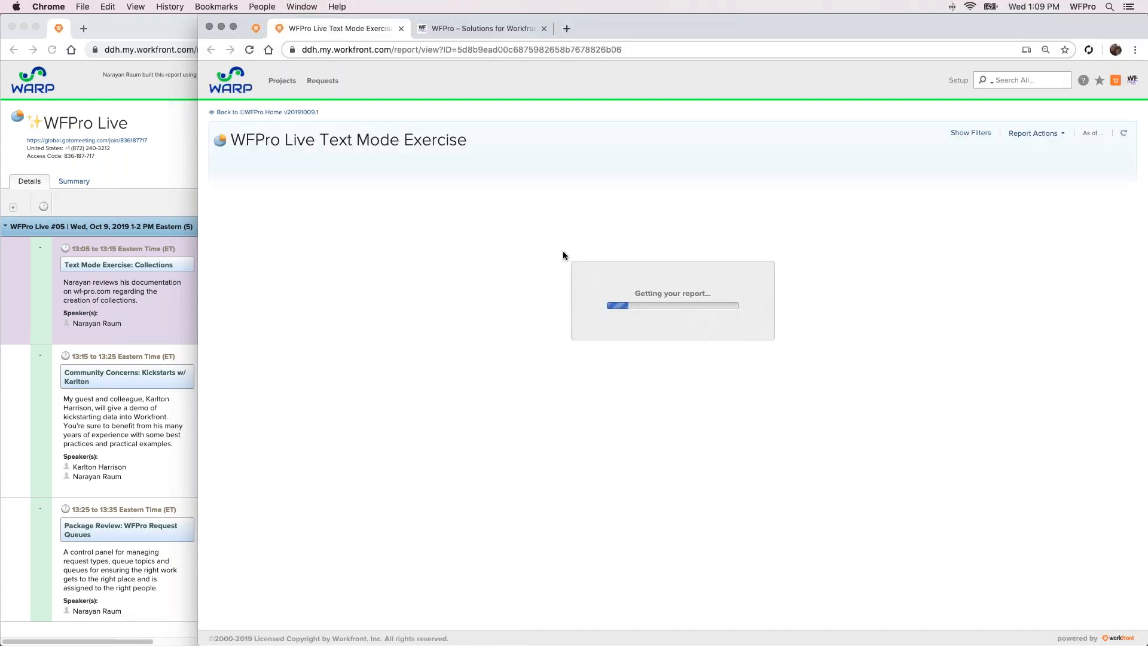
left_click(550, 340)
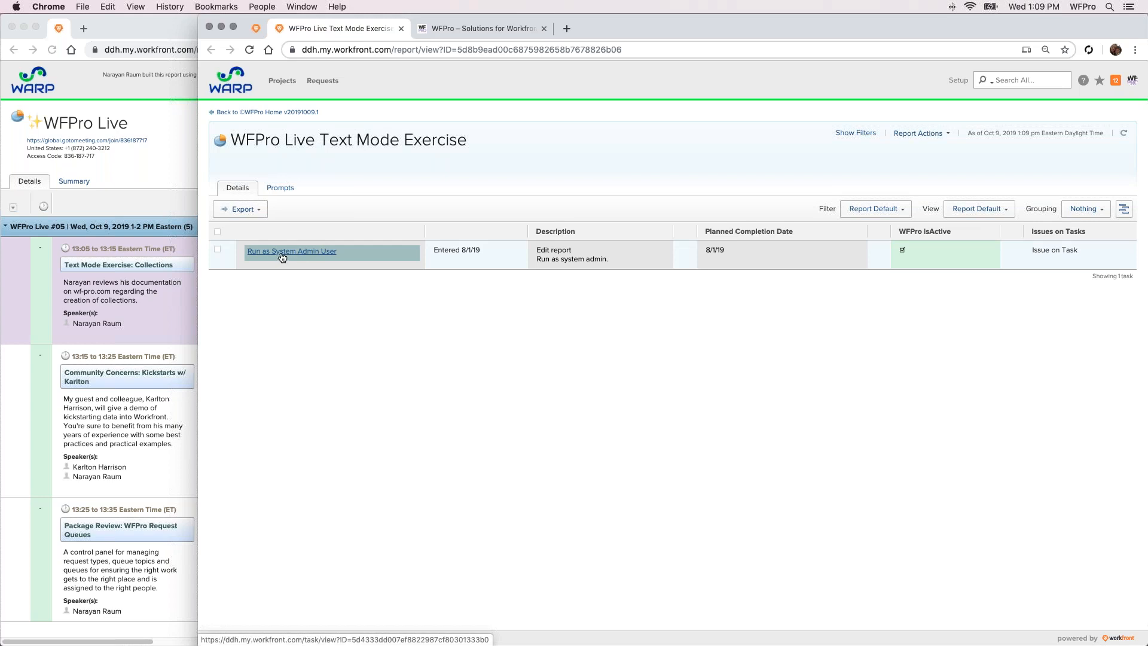
Open the Run as System Admin User task in a separate tab and compare its issues with the report's Issues on Tasks column
mouse_move(282, 257)
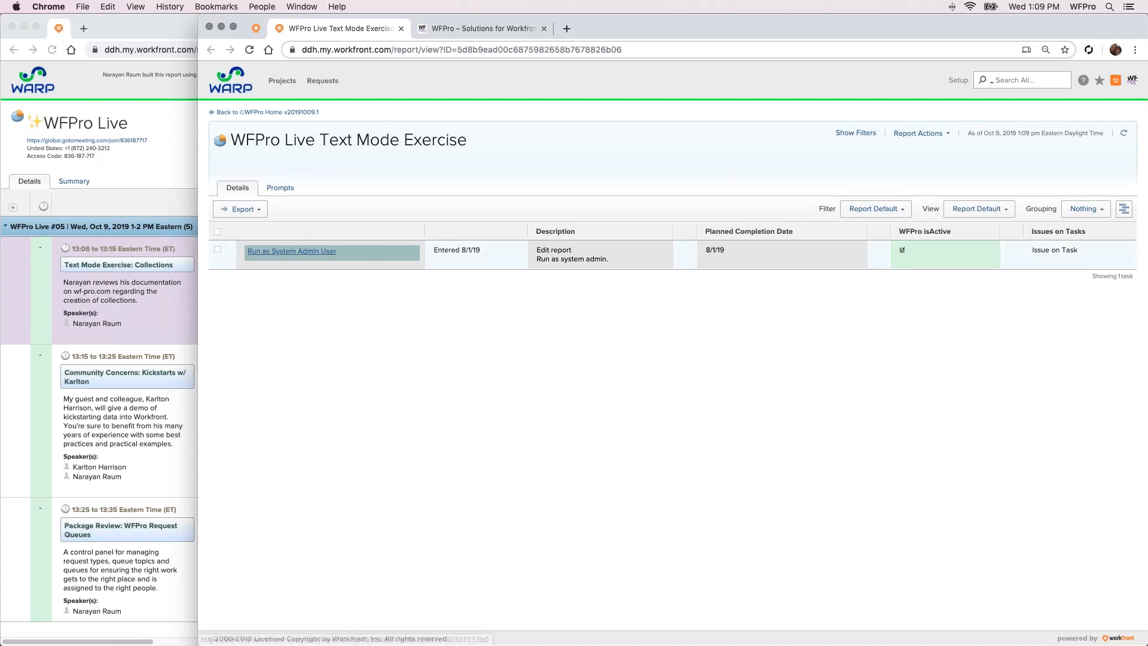
left_click(325, 256, "super")
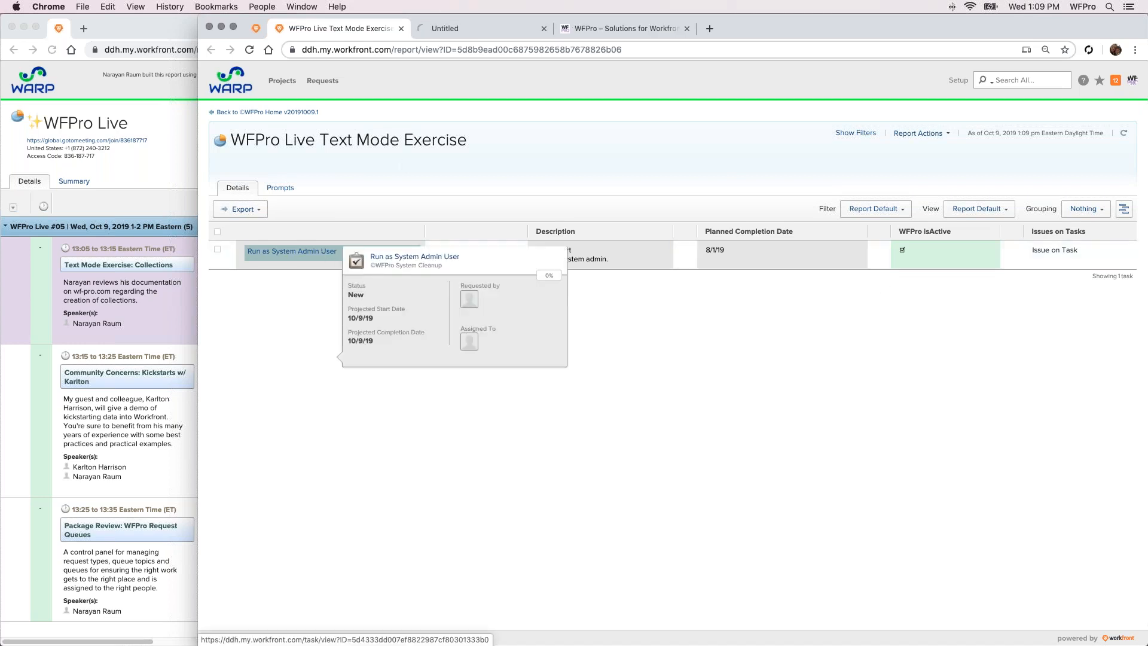
left_click(446, 27)
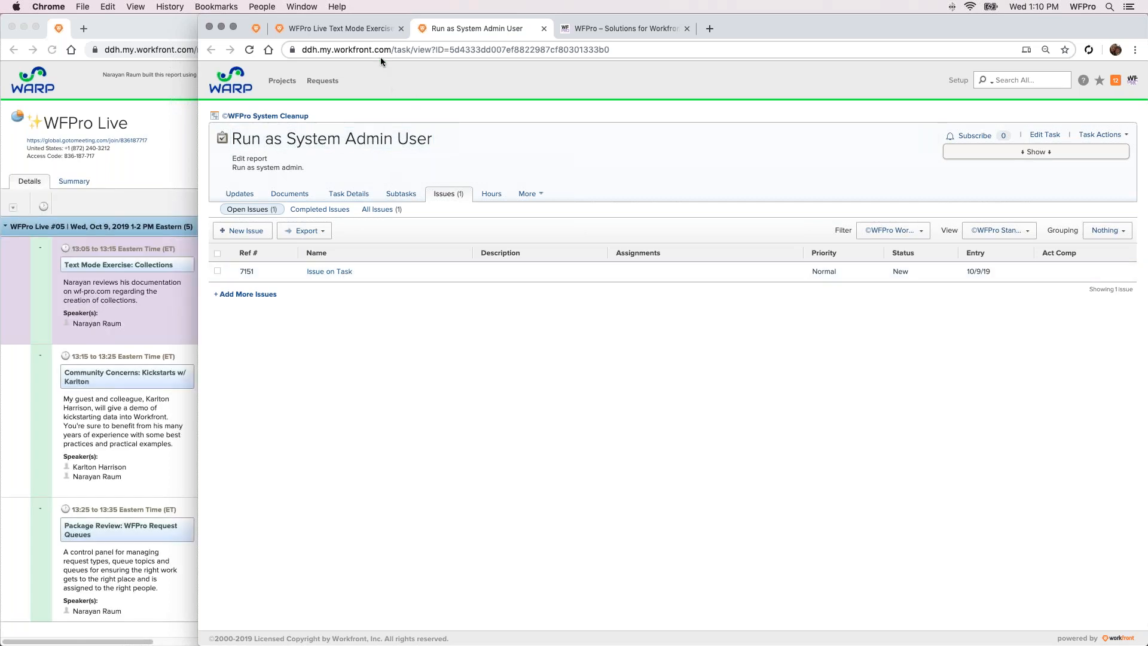
left_click(341, 29)
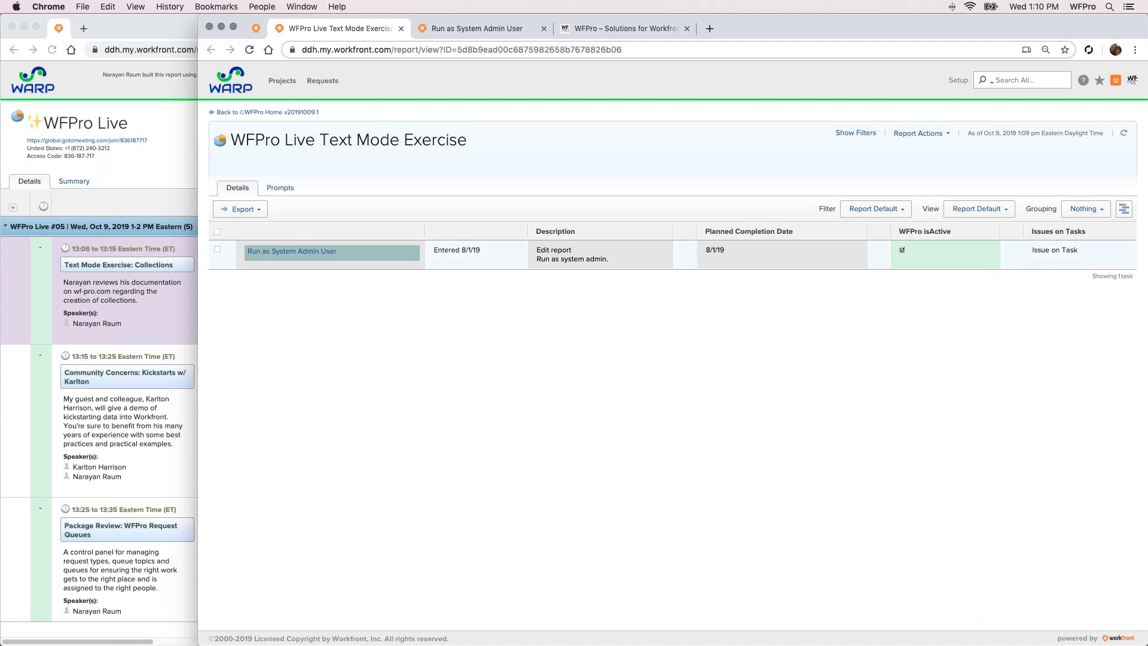
Add an issue named Second Issue to the Run as System Admin User task and refresh the Text Mode Exercise report
left_click(473, 31)
left_click(256, 295)
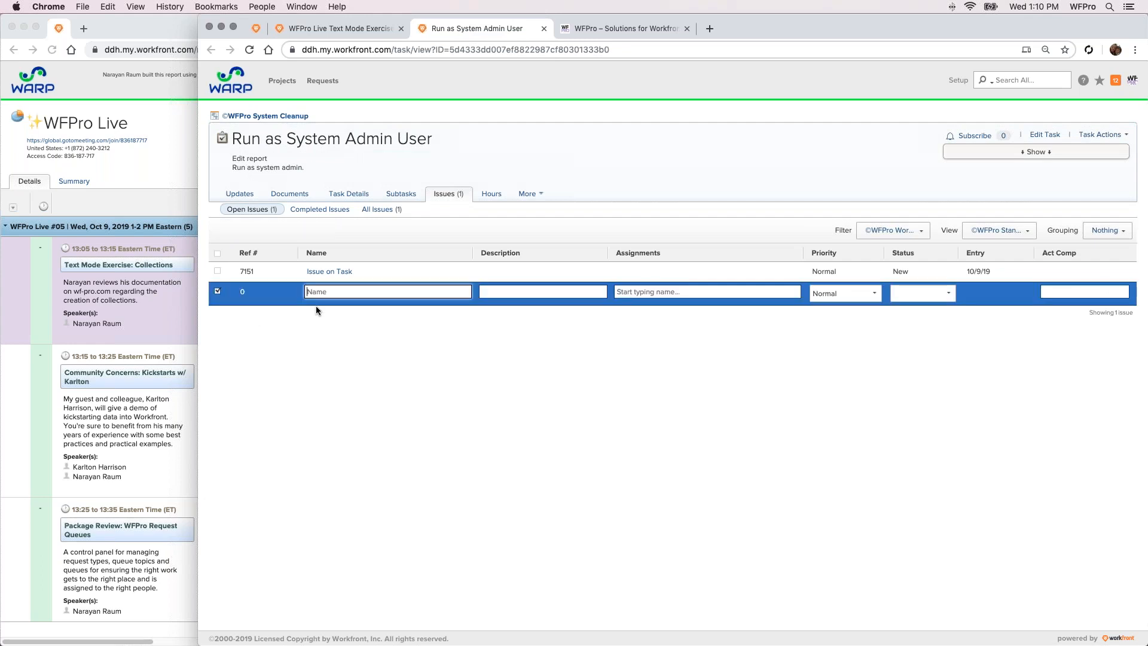
type("Second Issue")
key("Return")
left_click(364, 31)
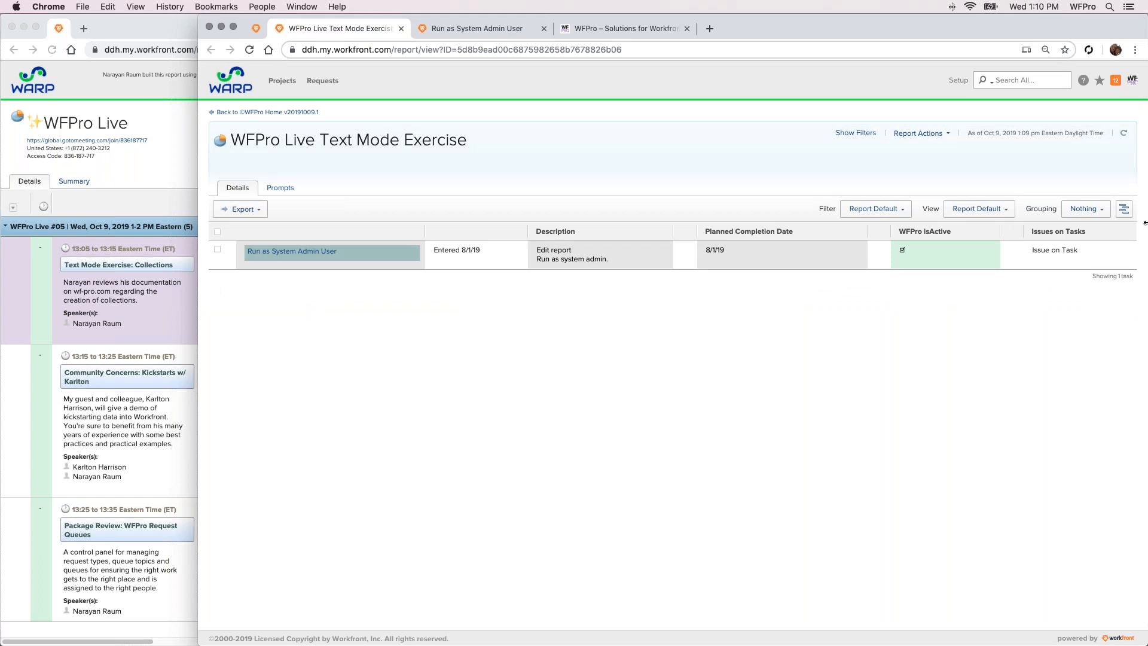
left_click(1123, 133)
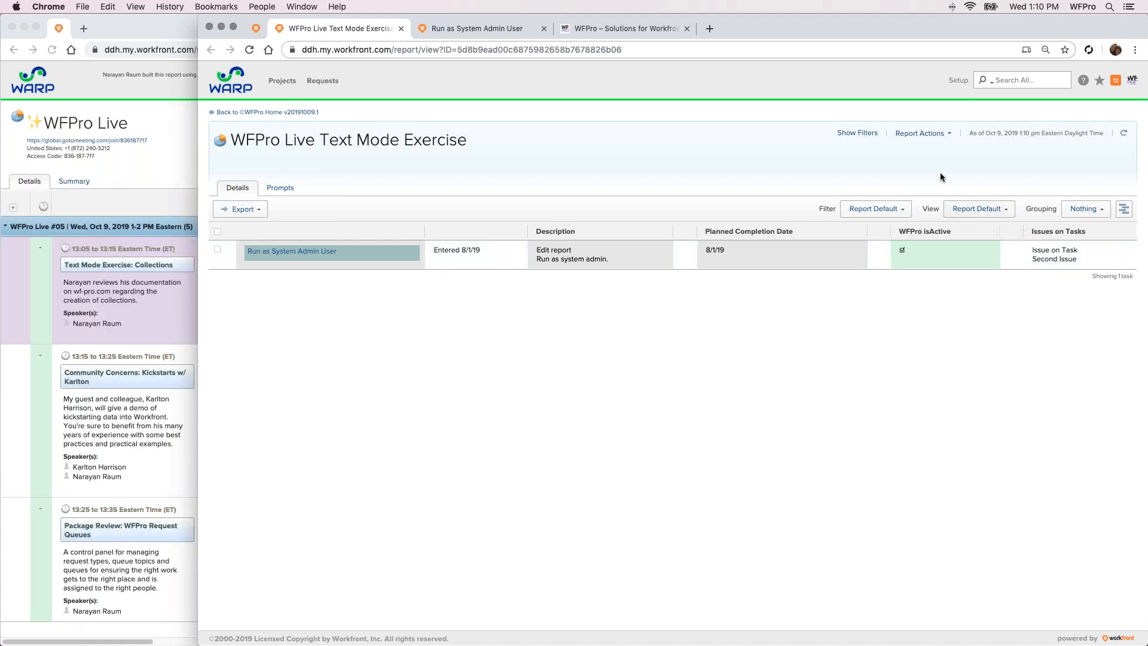
Open the WFPro Live Text Mode Exercise report for editing and duplicate its browser tab
left_click(918, 137)
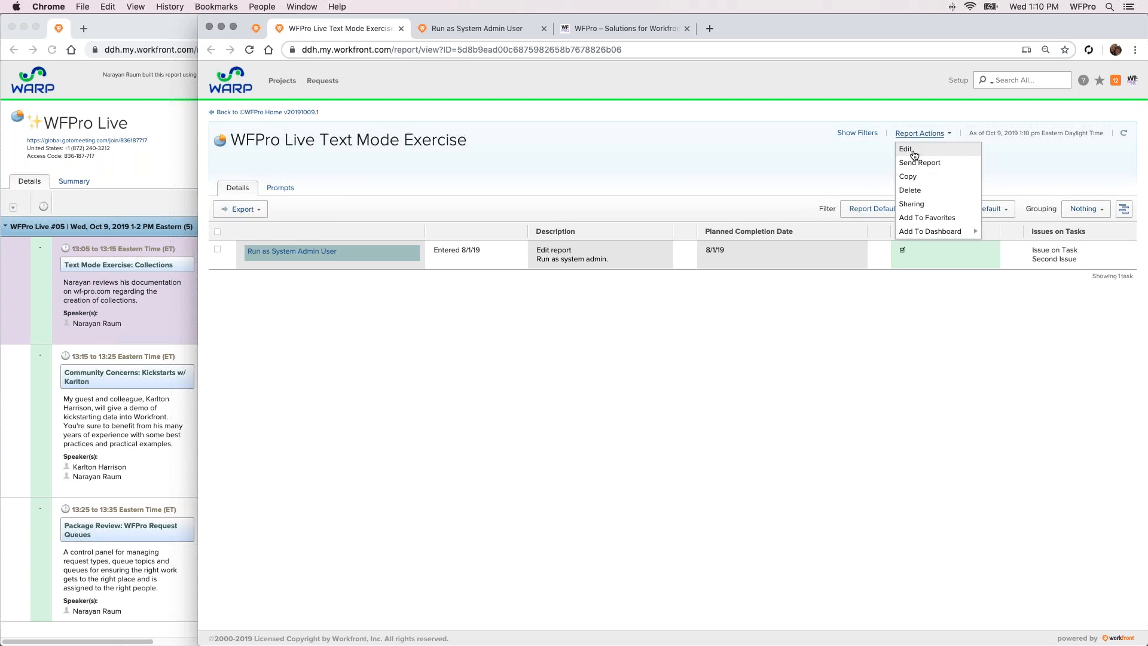
left_click(914, 155)
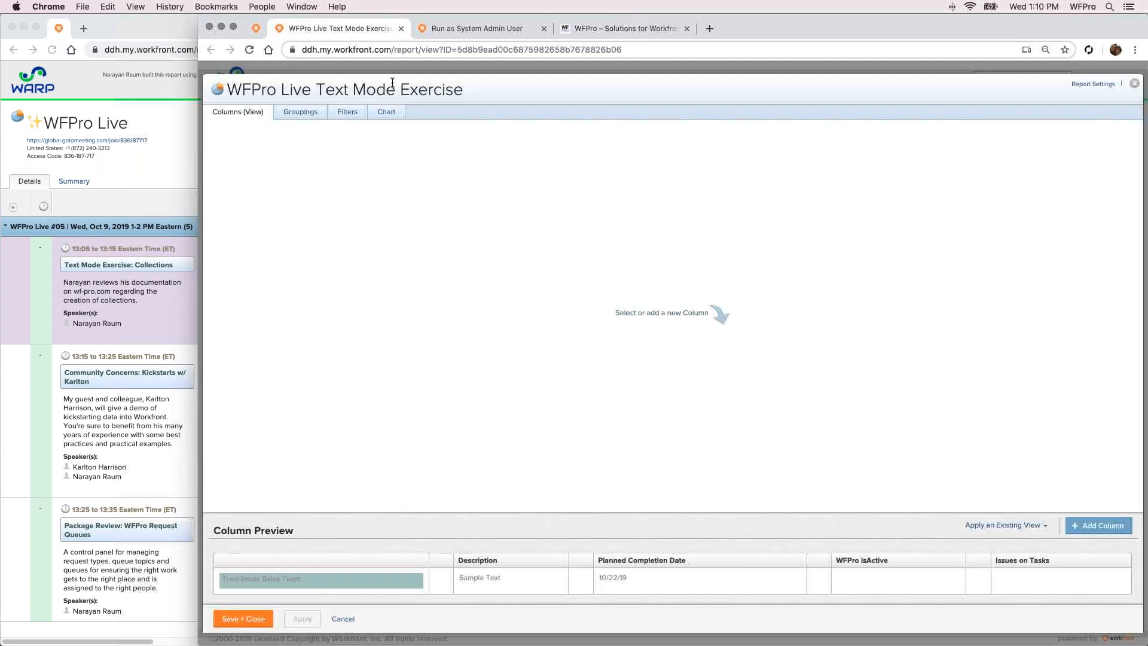
right_click(303, 27)
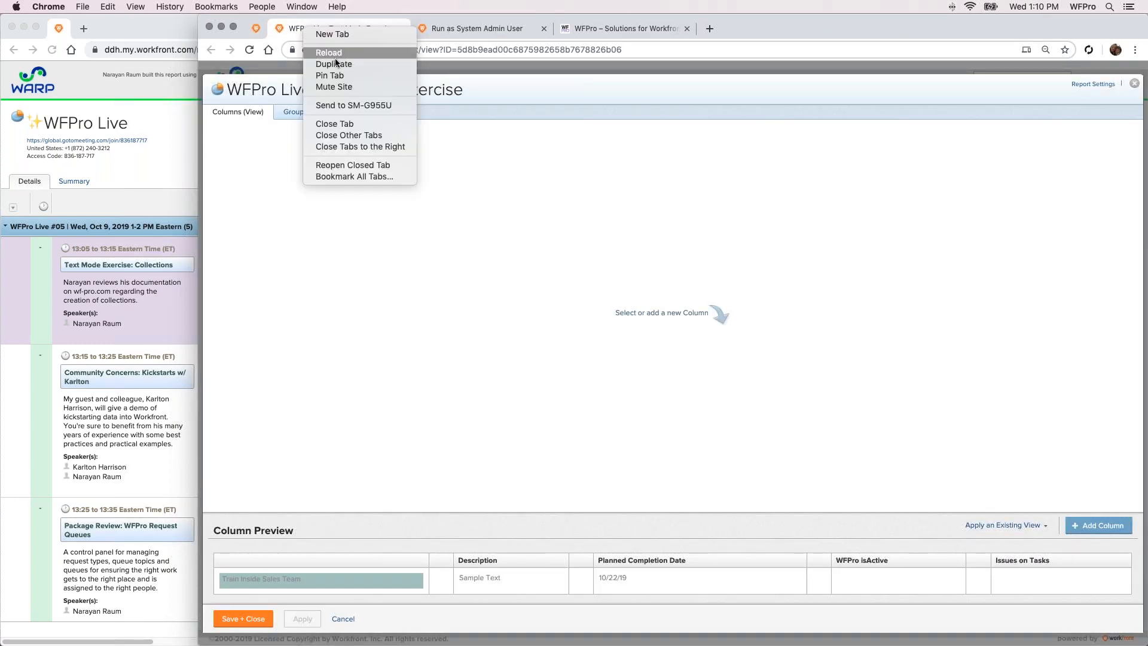
left_click(336, 62)
left_click(353, 31)
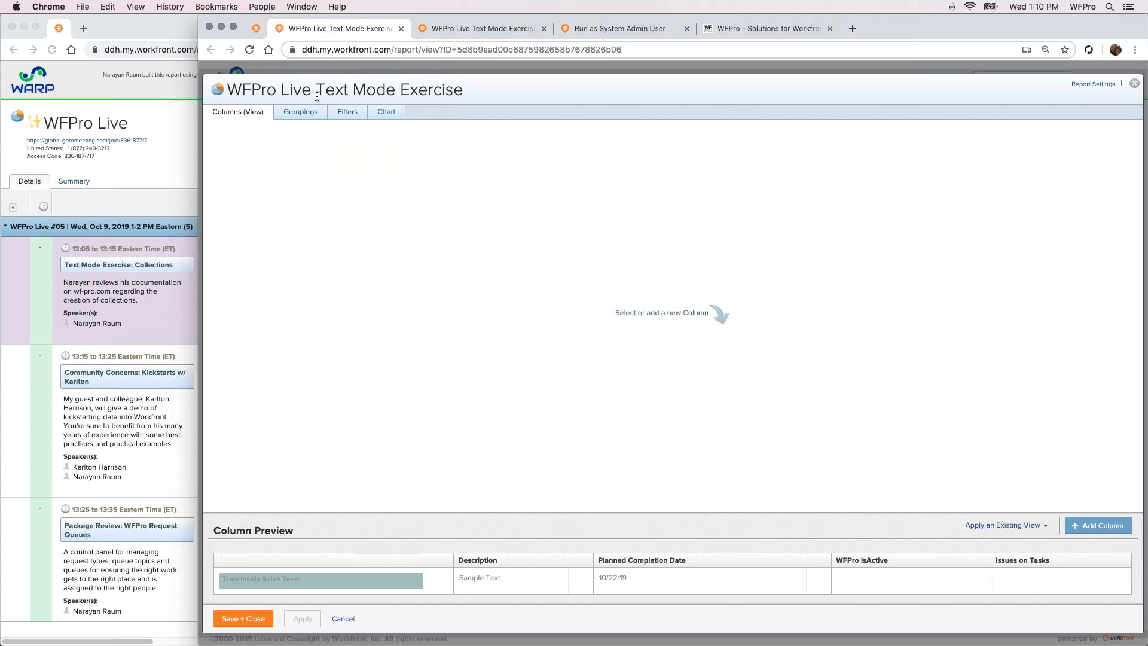
Show the Issues on Tasks column's text mode code in the editor, and run the report in the duplicate tab for comparison
left_click(1100, 565)
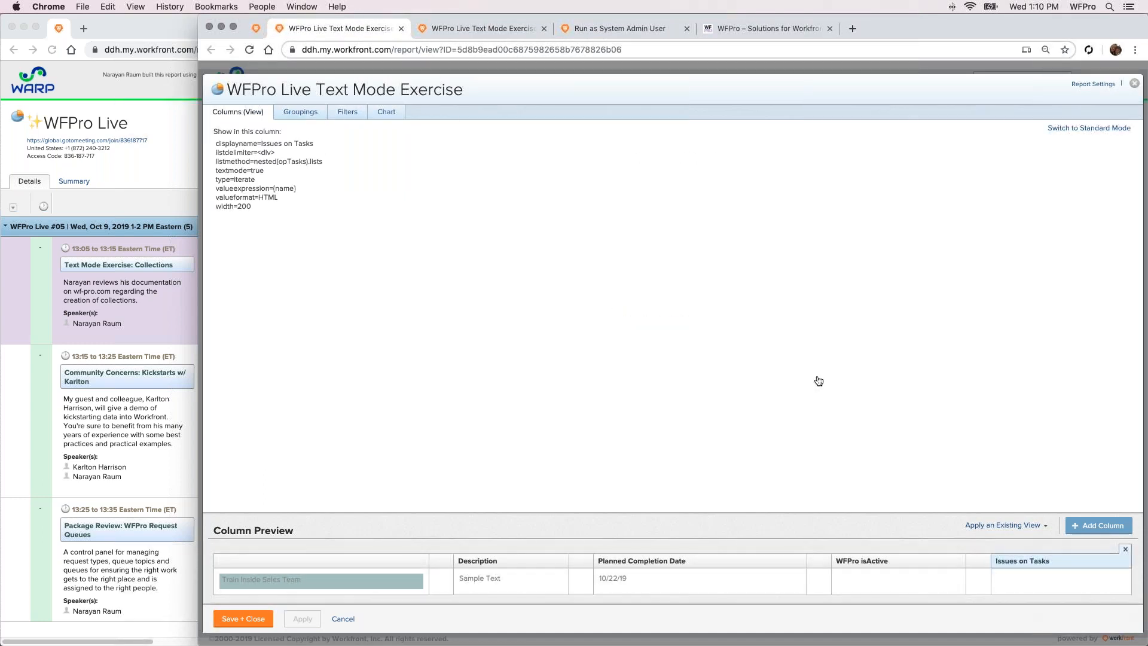
left_click(481, 29)
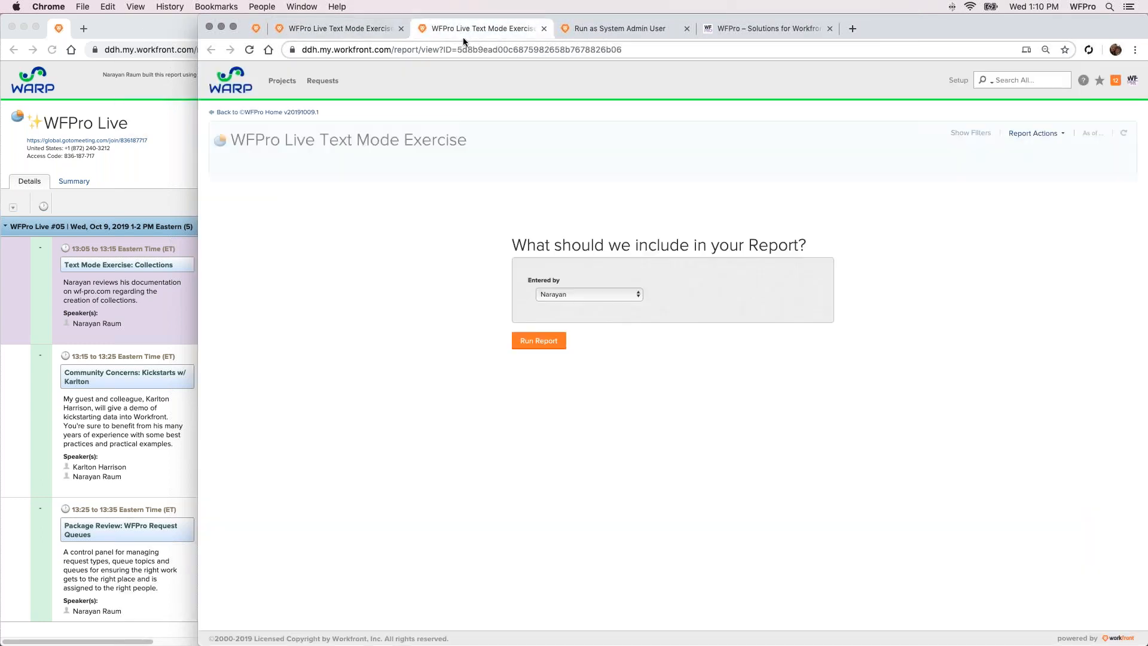
left_click(538, 340)
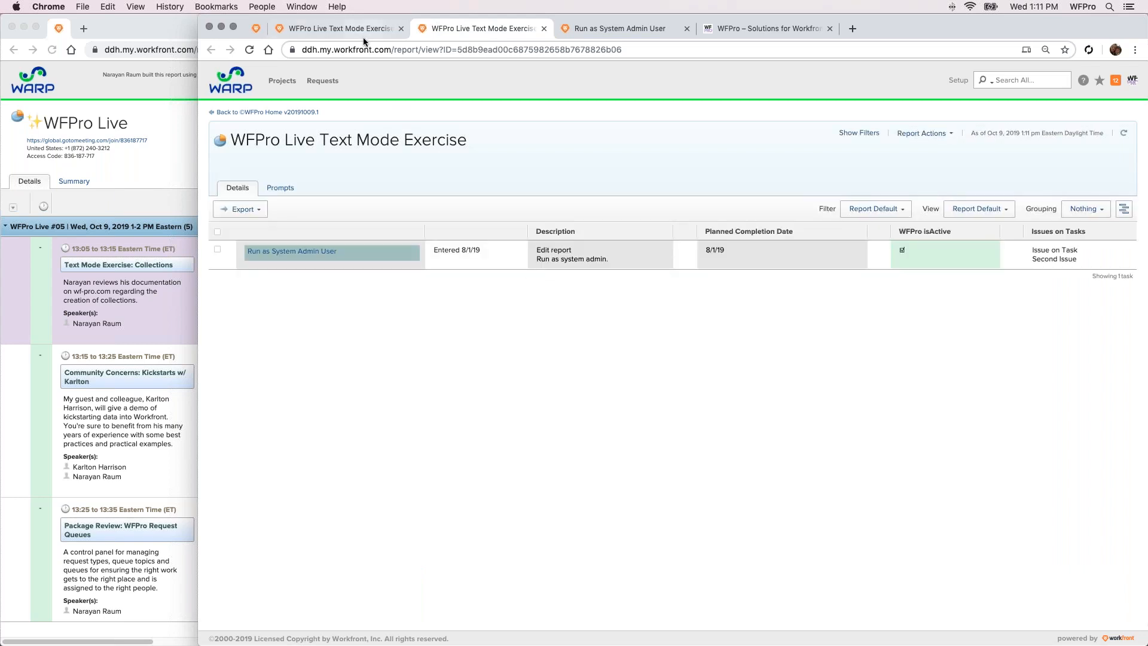
Open the "How to Add a Collection to a View" article on wf-pro.com and read through its numbered procedure
left_click(361, 30)
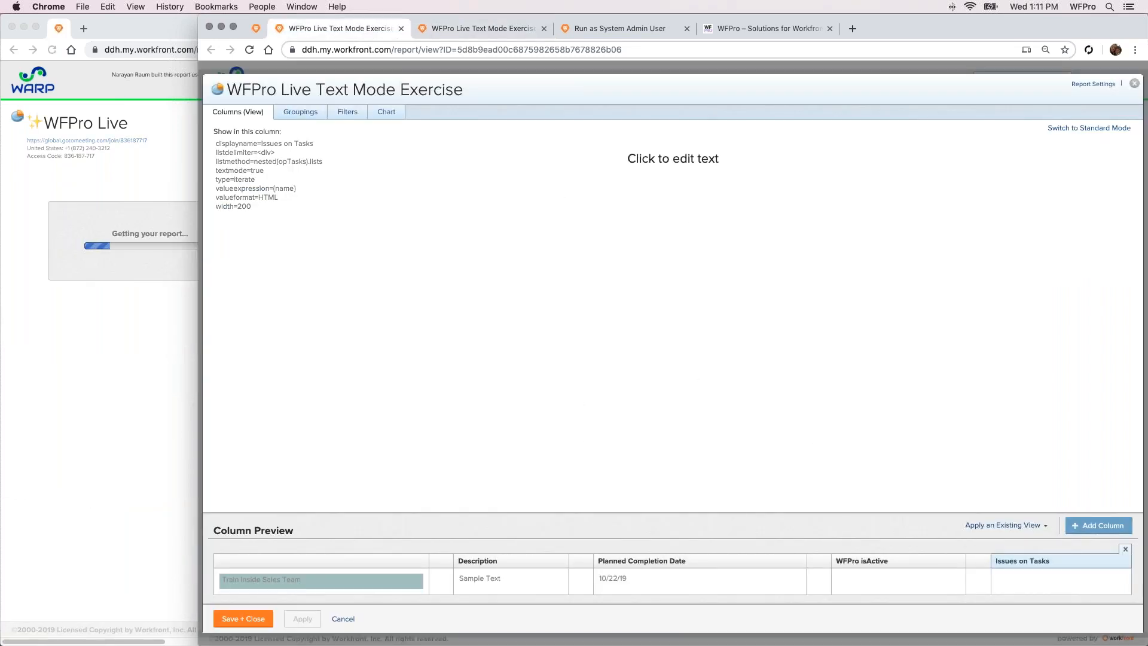
left_click(728, 29)
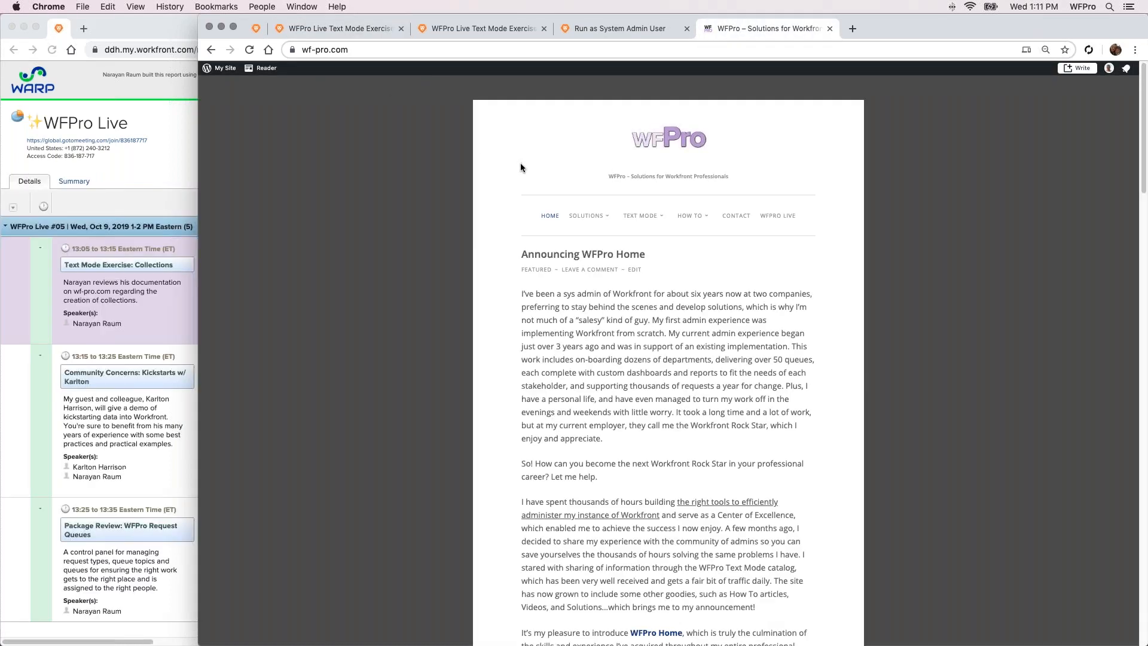
mouse_move(692, 218)
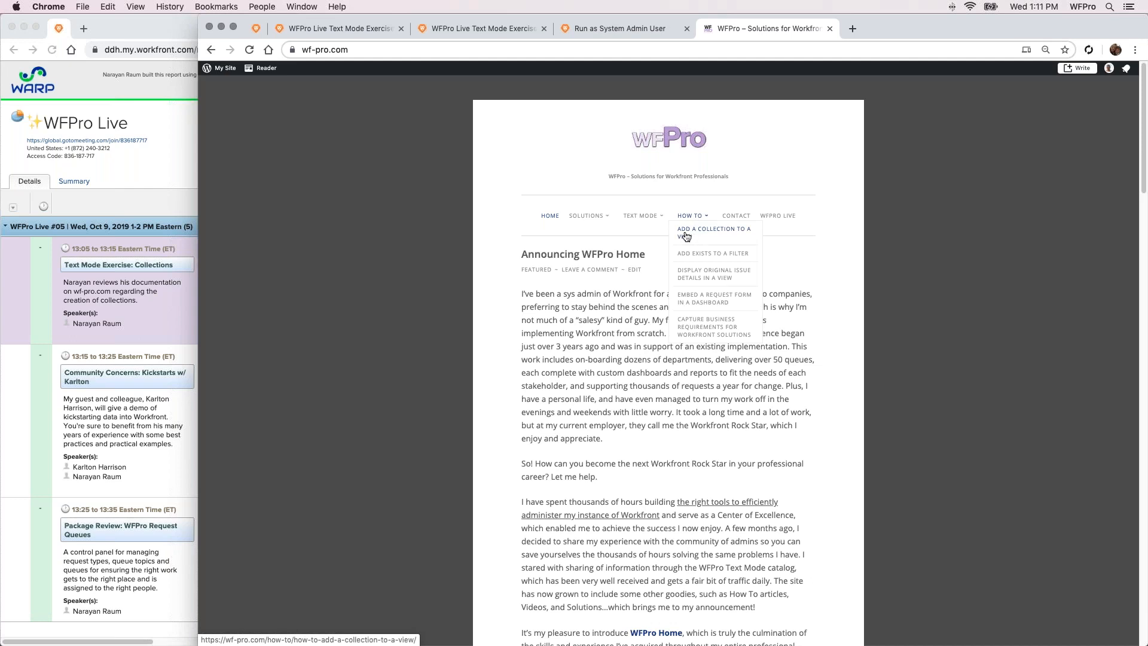
left_click(687, 236)
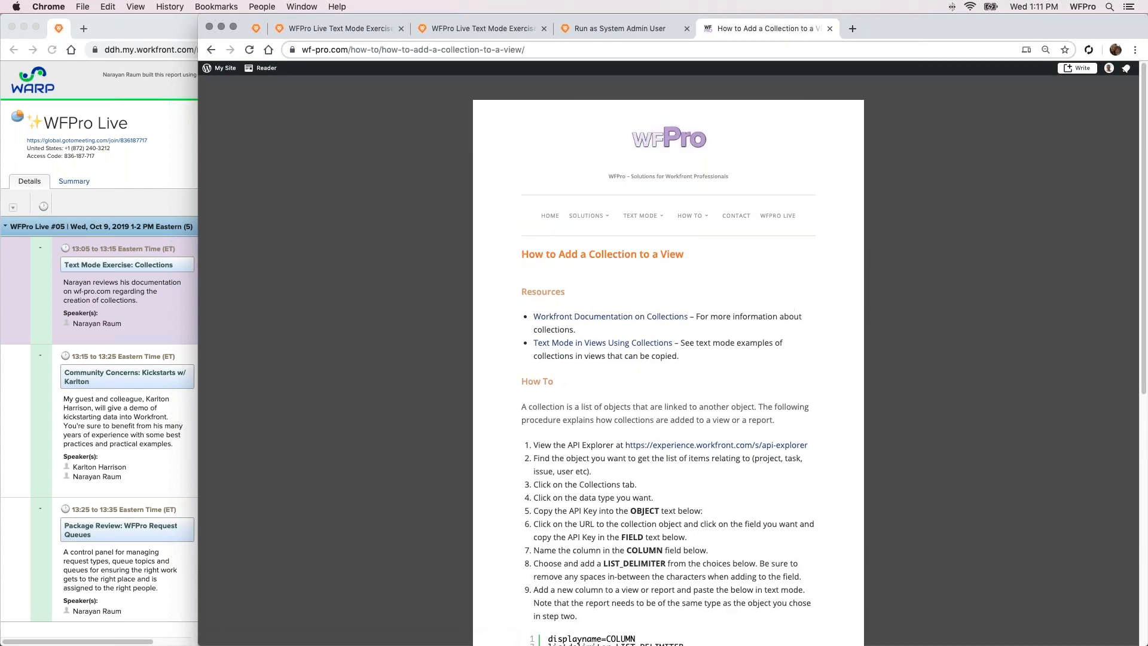
scroll(668, 368, "down", 1)
scroll(738, 293, "down", 1)
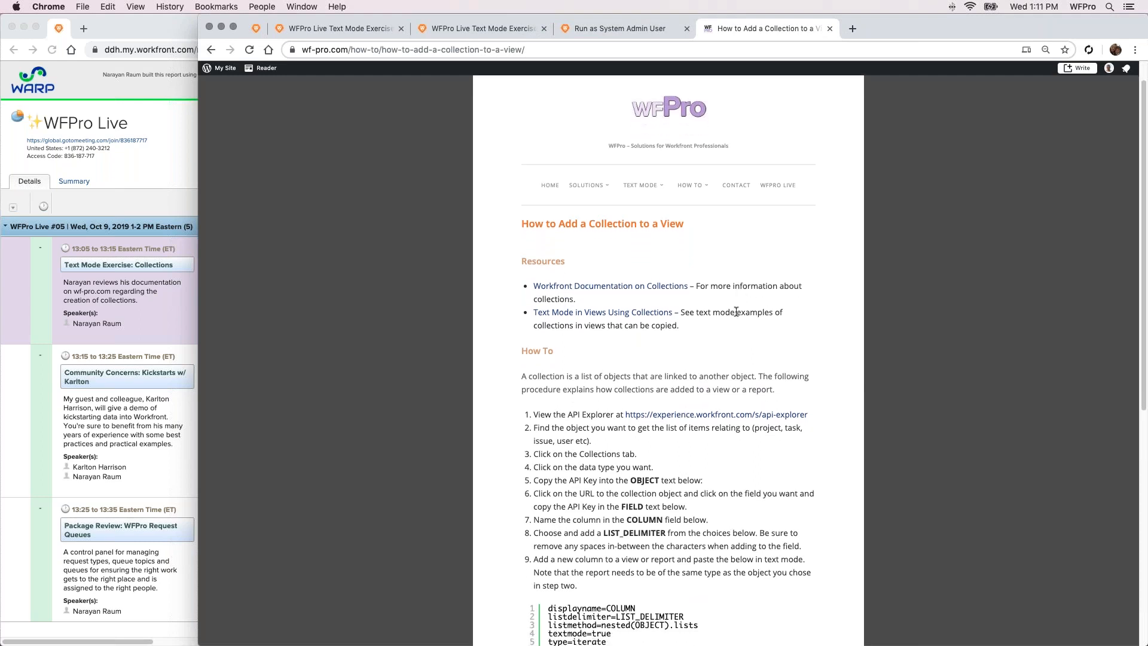
scroll(730, 377, "down", 1)
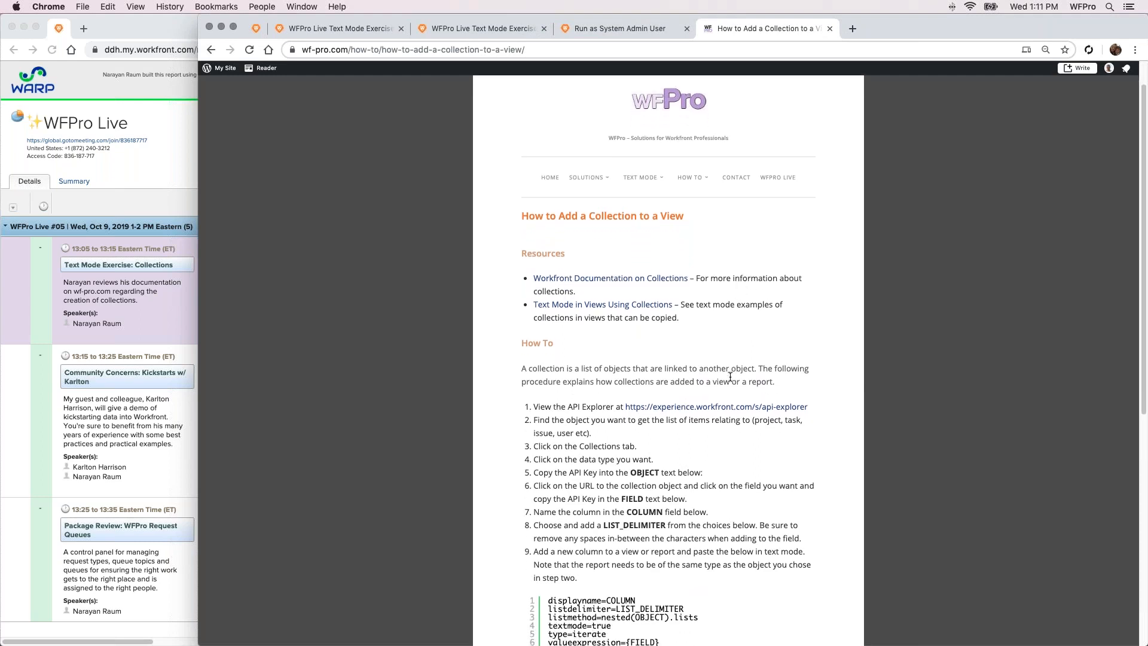
scroll(730, 376, "down", 3)
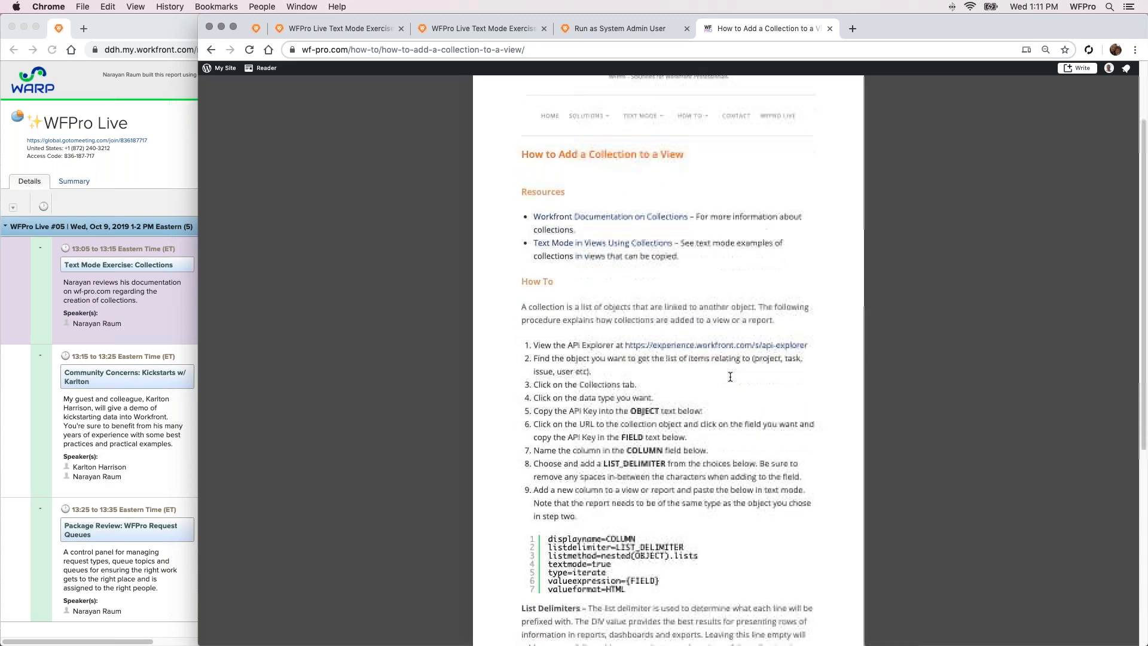
scroll(730, 376, "down", 2)
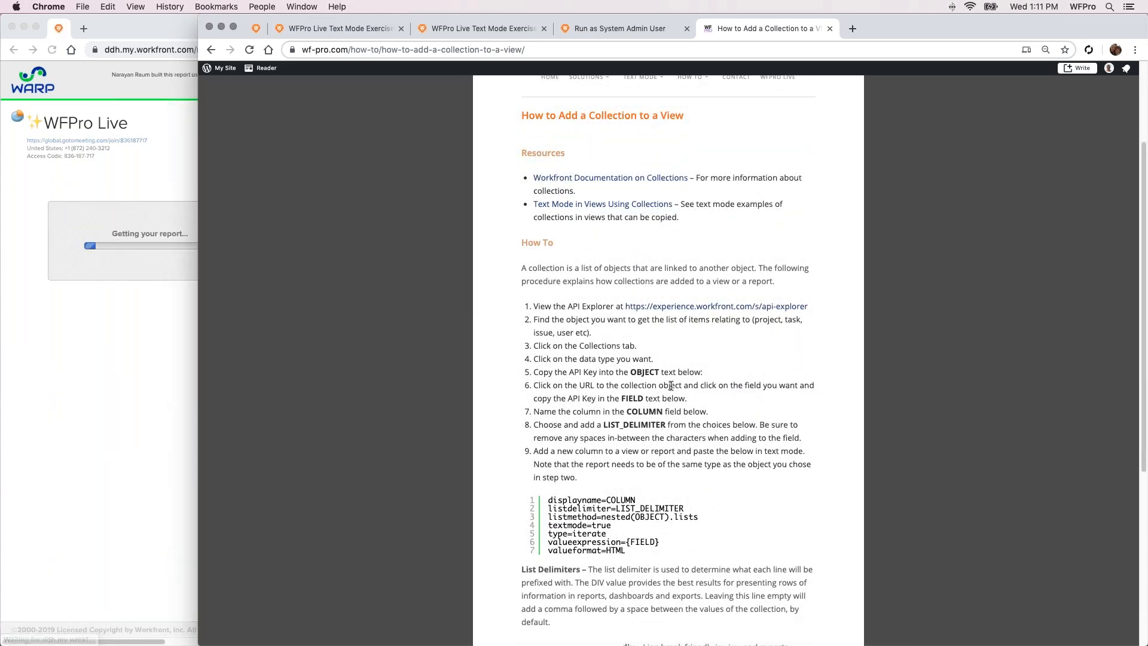
scroll(668, 386, "down", 1)
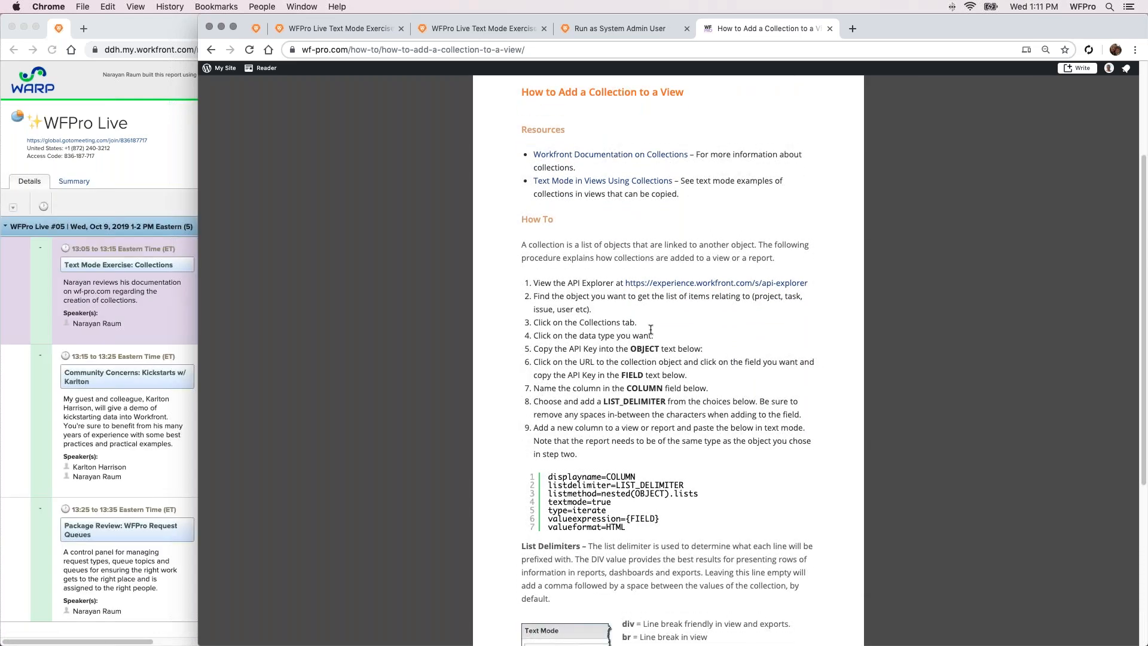
Open the API Explorer linked in the article, filter the objects by "ta", and show the Task object's collections
left_click(650, 290, "super")
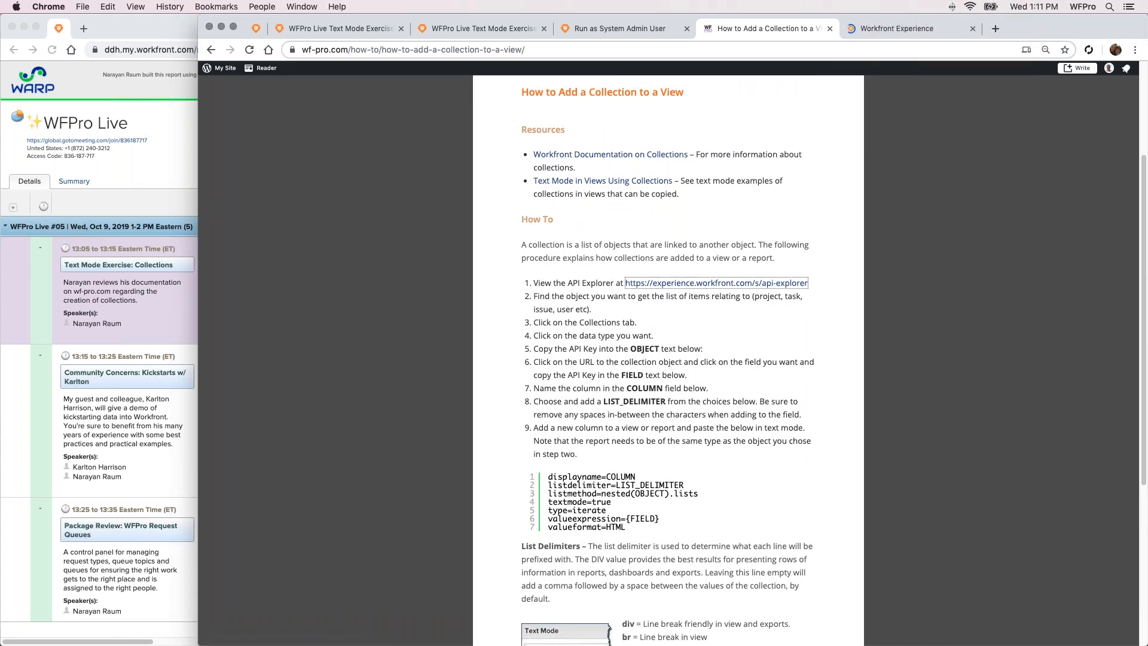
left_click(869, 29)
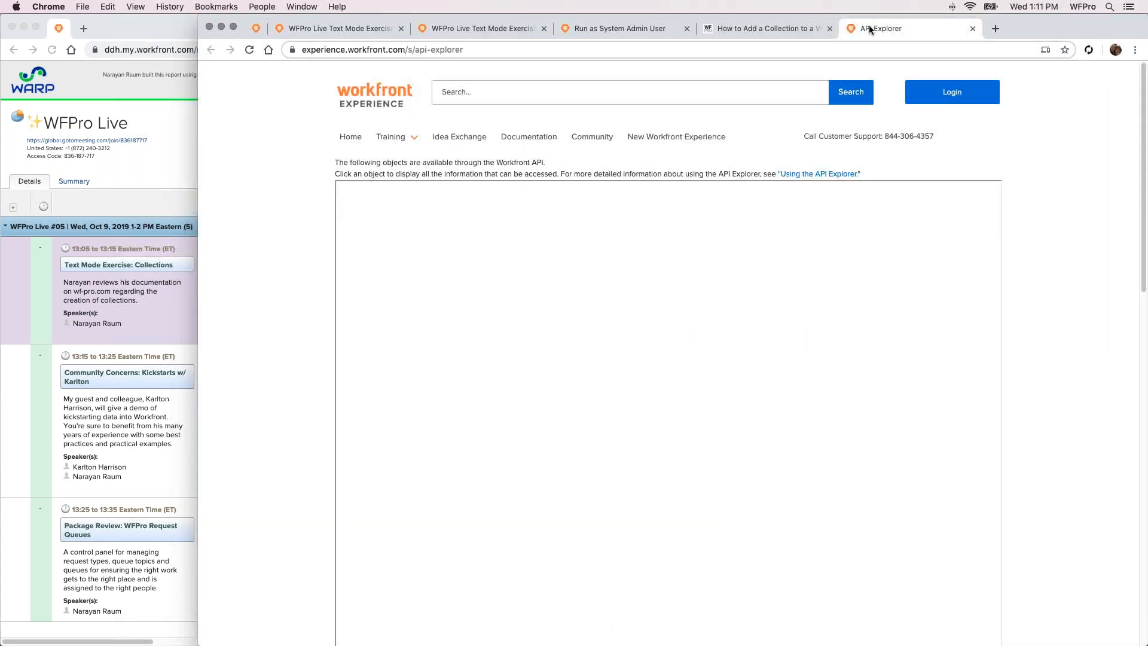
left_click(411, 240)
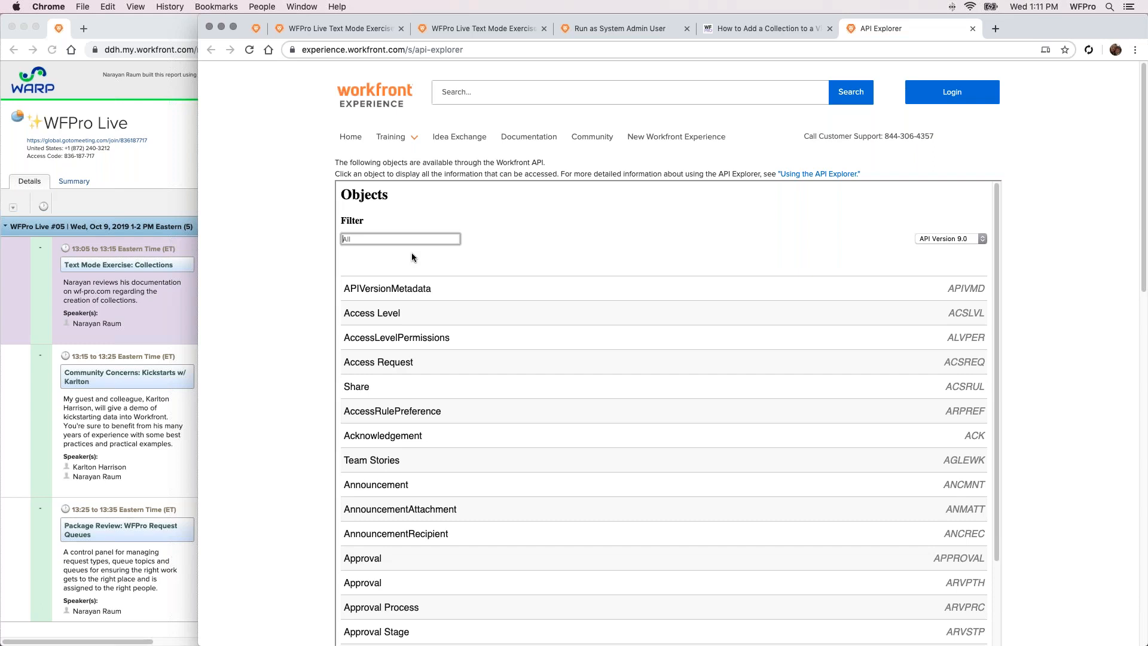
type("ta")
left_click(418, 286)
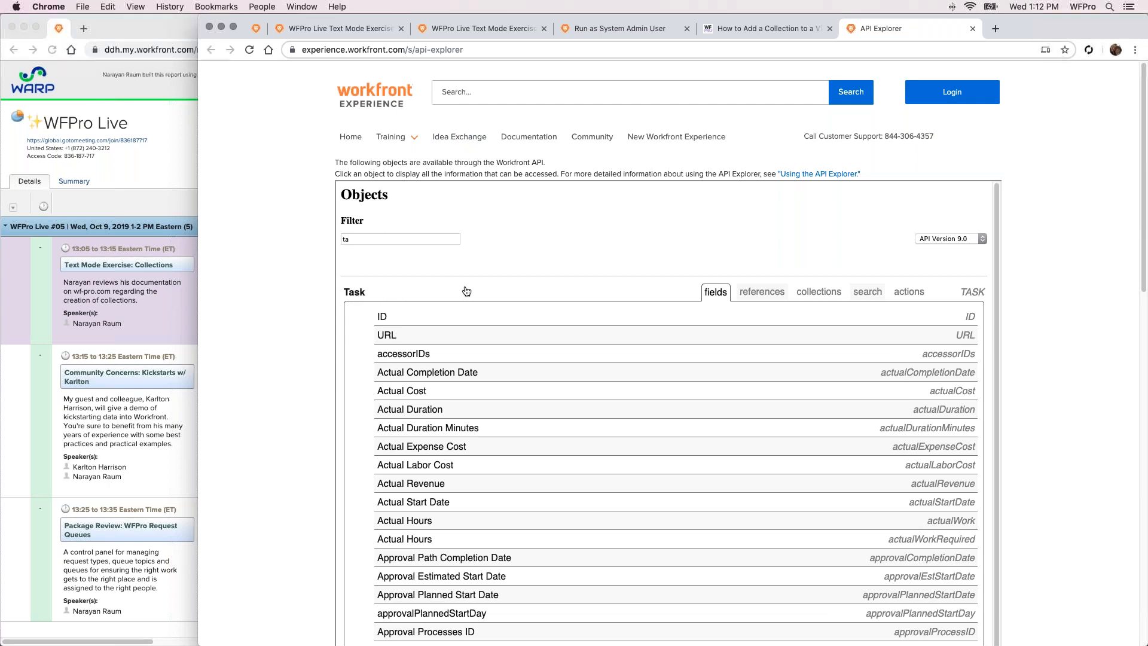
left_click(819, 294)
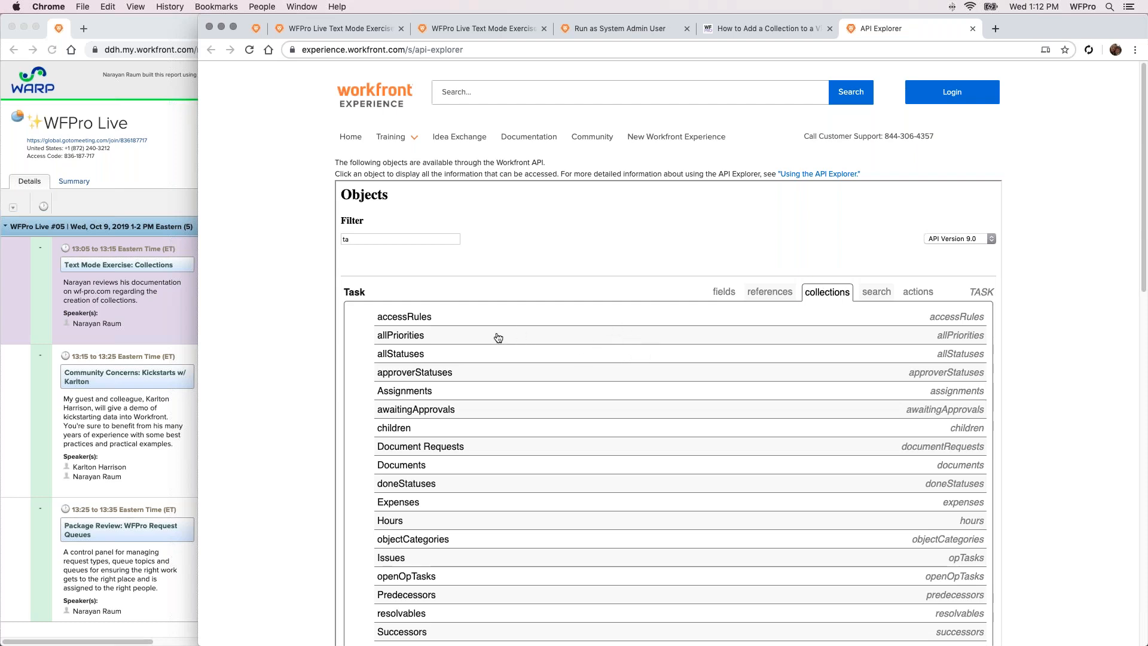
Expand the Issues collection of the Task object and highlight its field name, opTasks
scroll(494, 335, "down", 2)
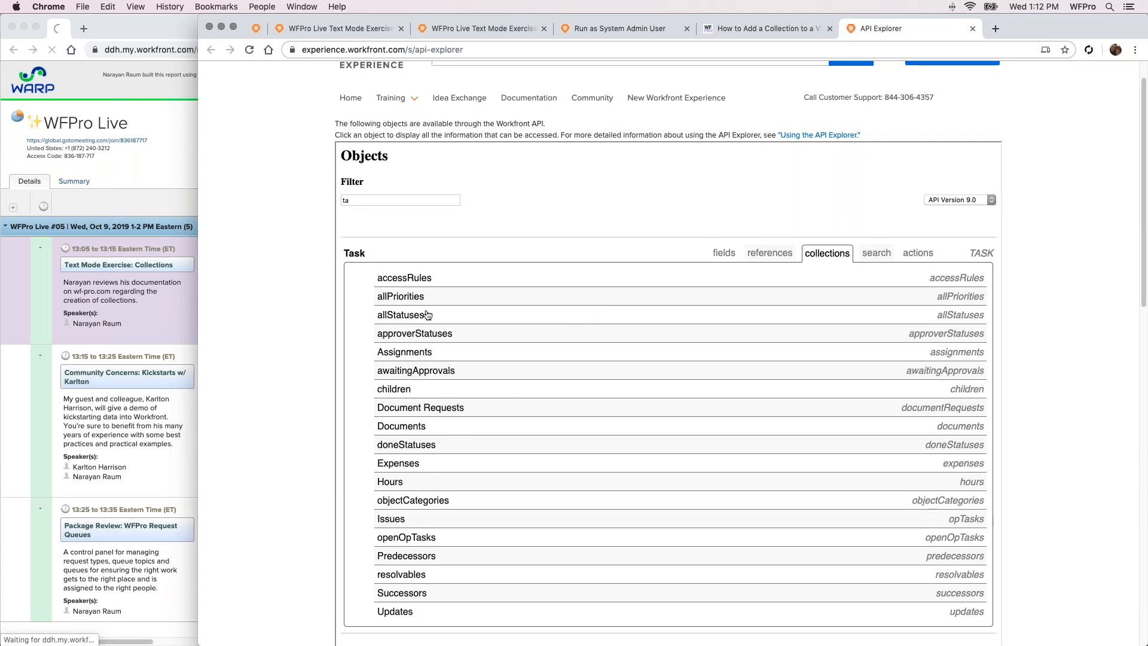
scroll(423, 407, "down", 1)
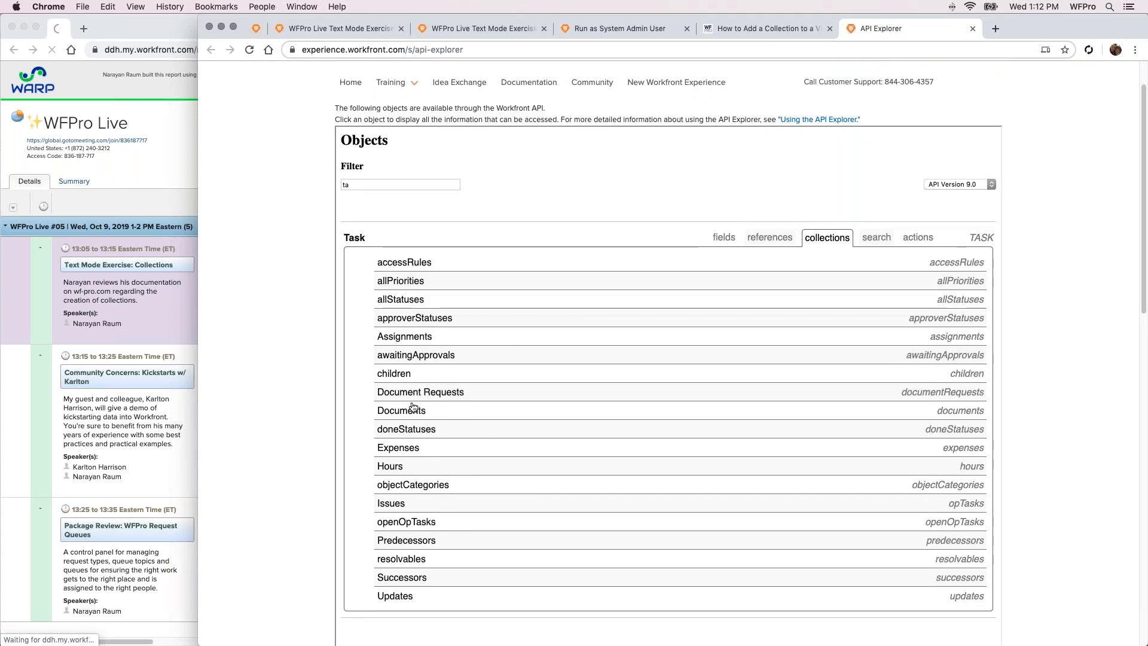
left_click(391, 506)
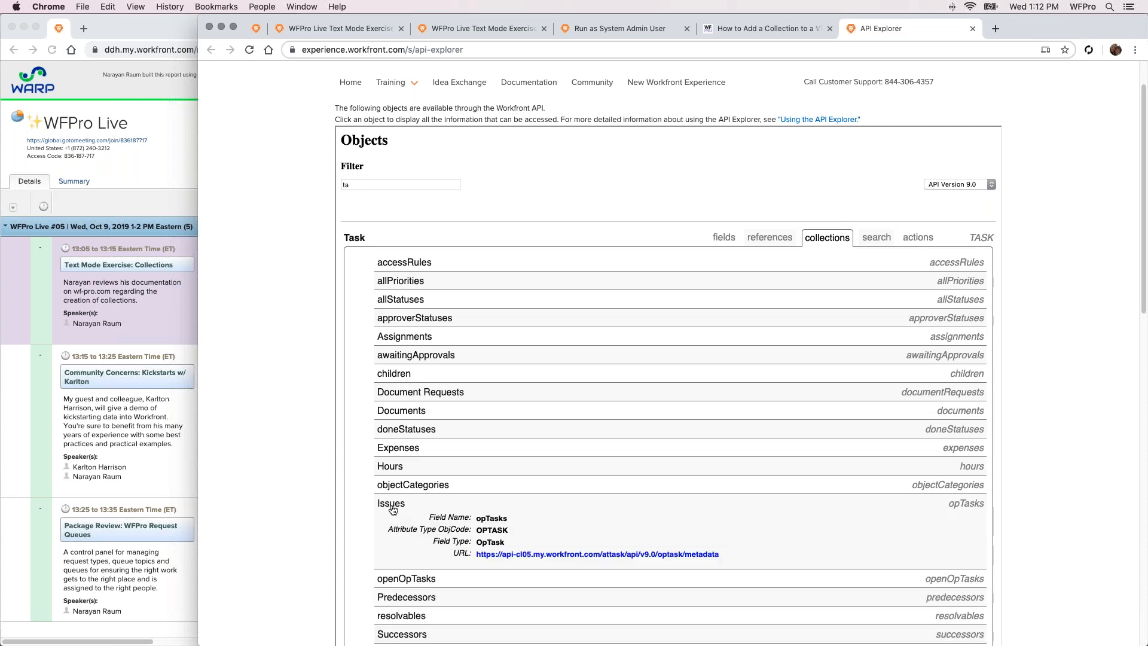
scroll(475, 494, "down", 1)
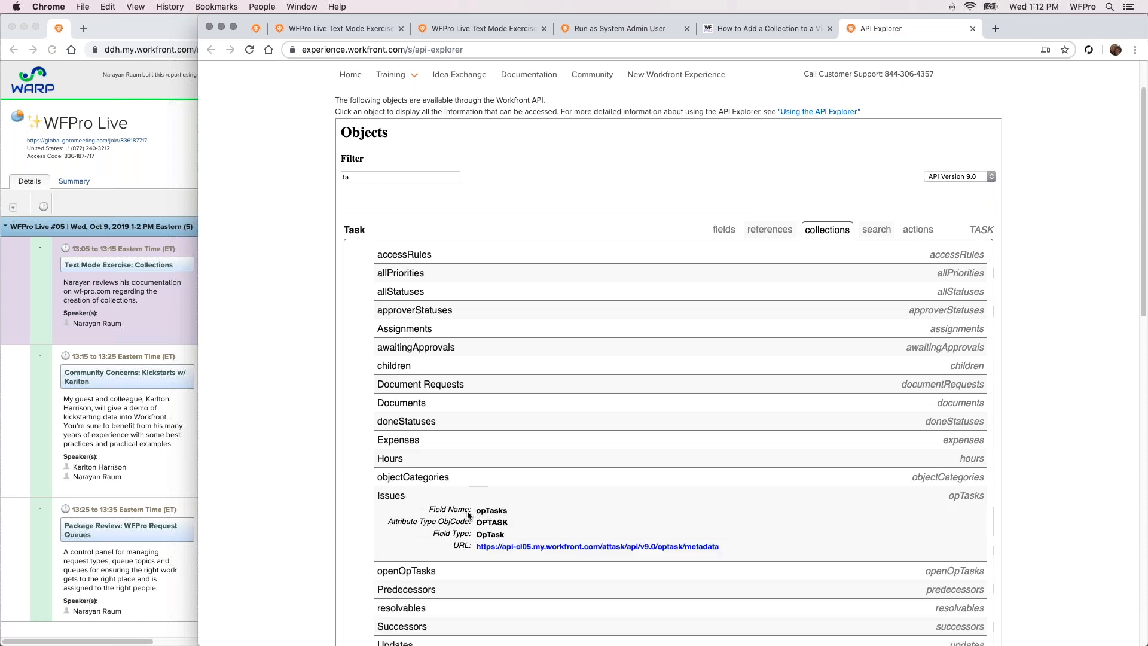
left_click_drag(480, 514, 506, 515)
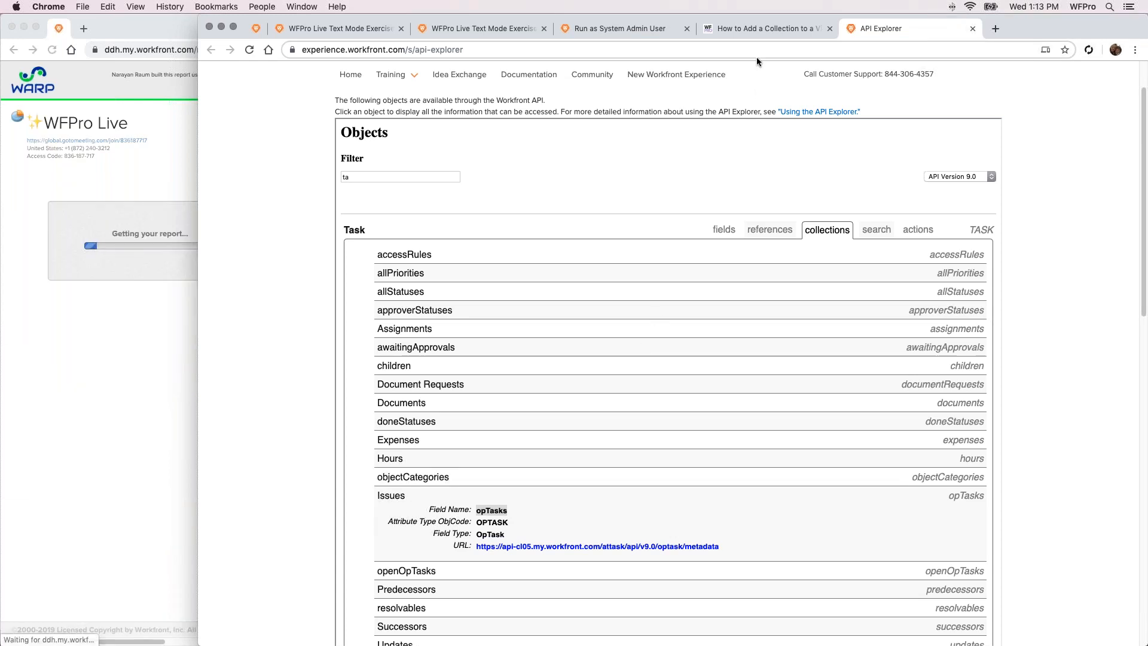
Return to the collection article and copy its seven-line text mode template, from displayname to valueformat
left_click(755, 33)
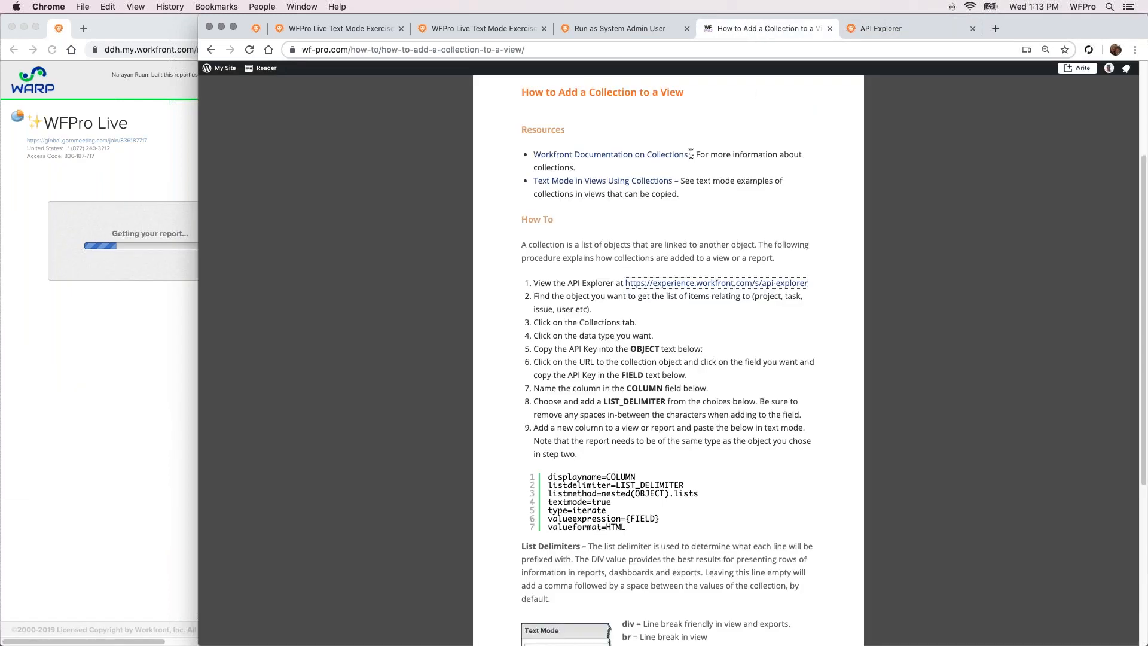
scroll(589, 357, "down", 2)
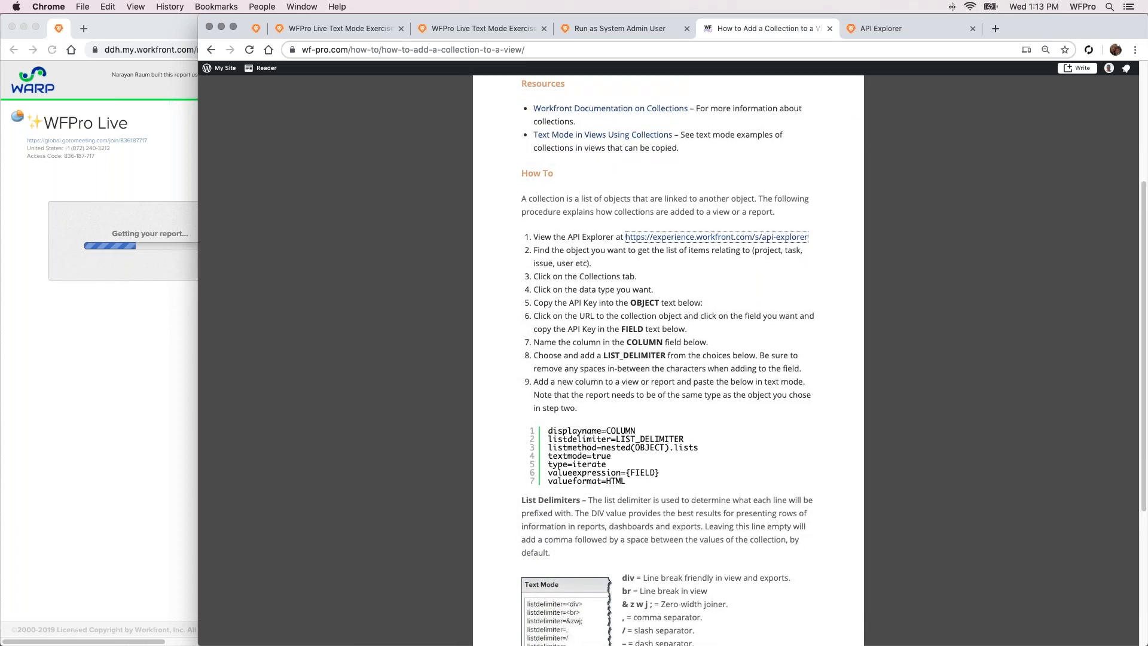
left_click_drag(626, 480, 556, 433)
key("super+c")
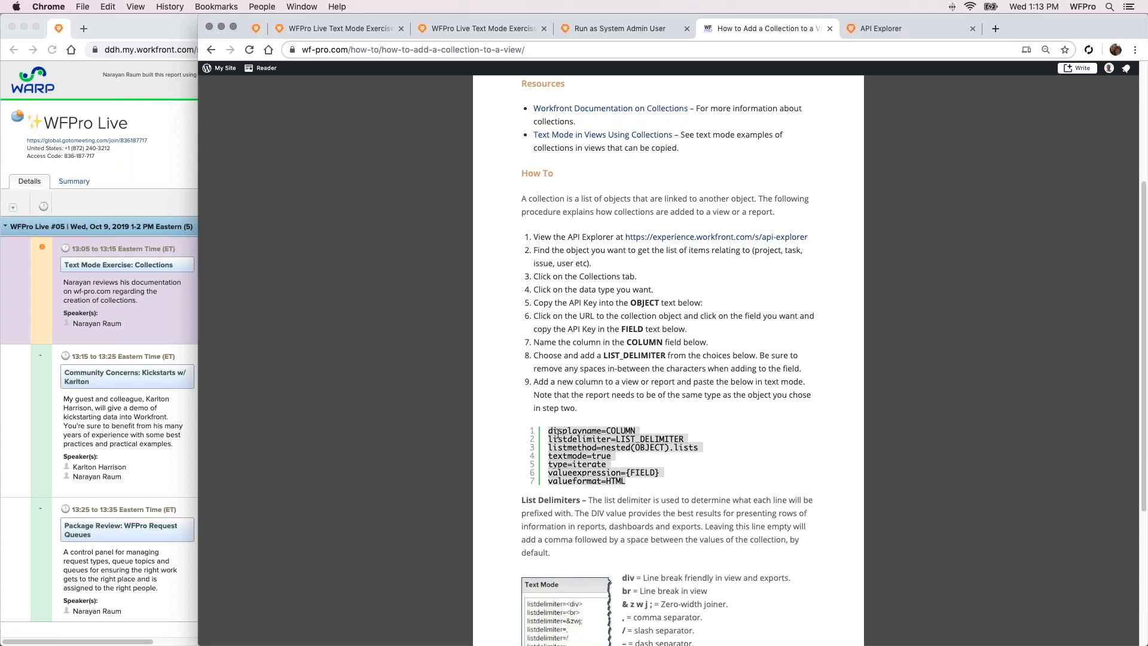
Add a new column to the WFPro Live Text Mode Exercise report and replace its text mode code with the copied template
left_click(371, 30)
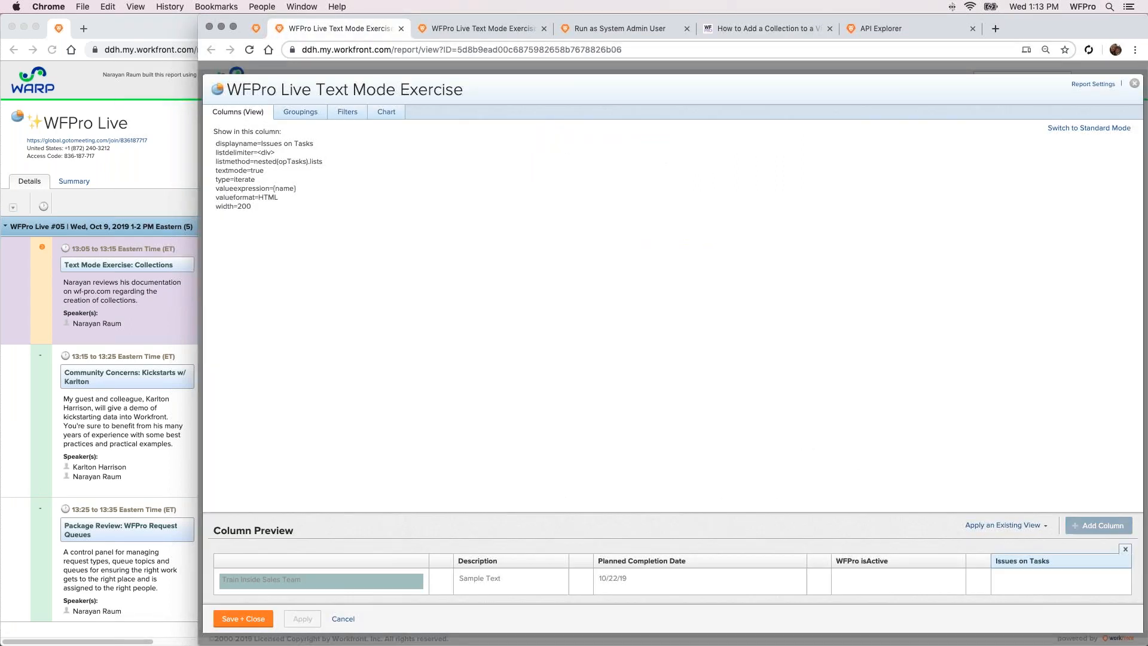
left_click(1099, 525)
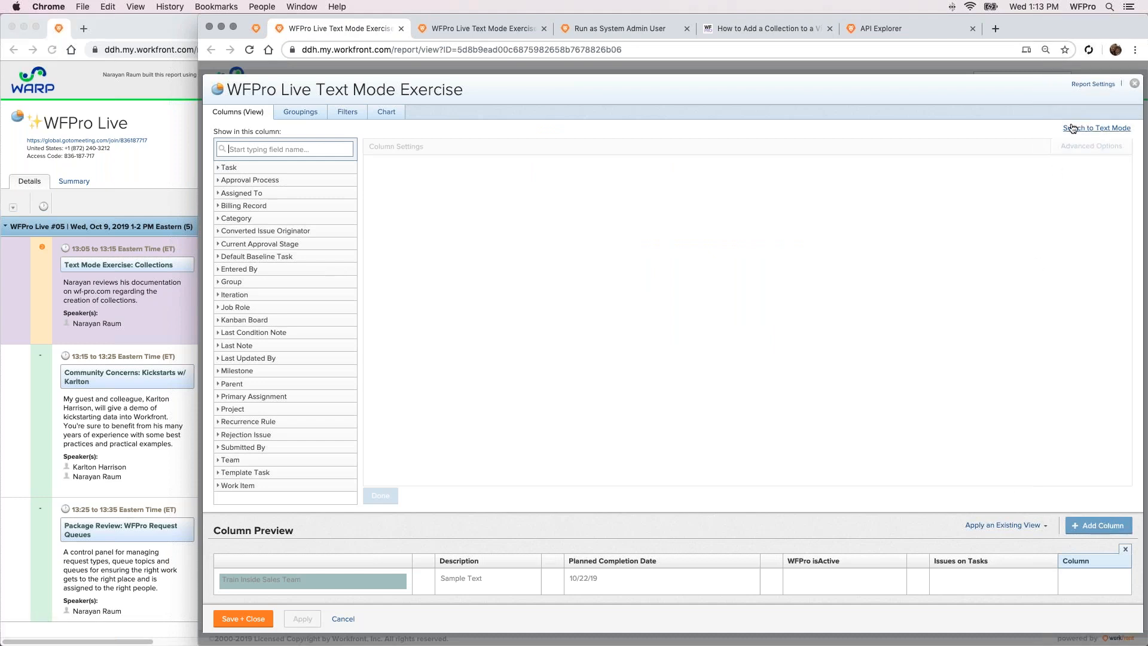
left_click(1096, 128)
left_click(658, 158)
key("super+a")
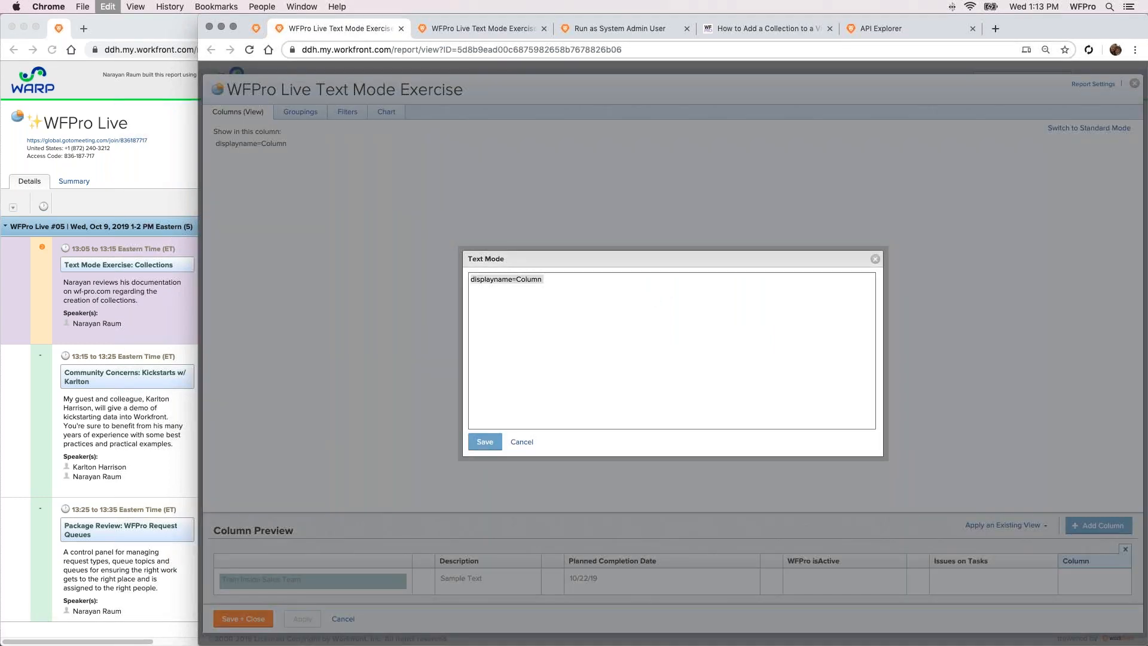
key("super+v")
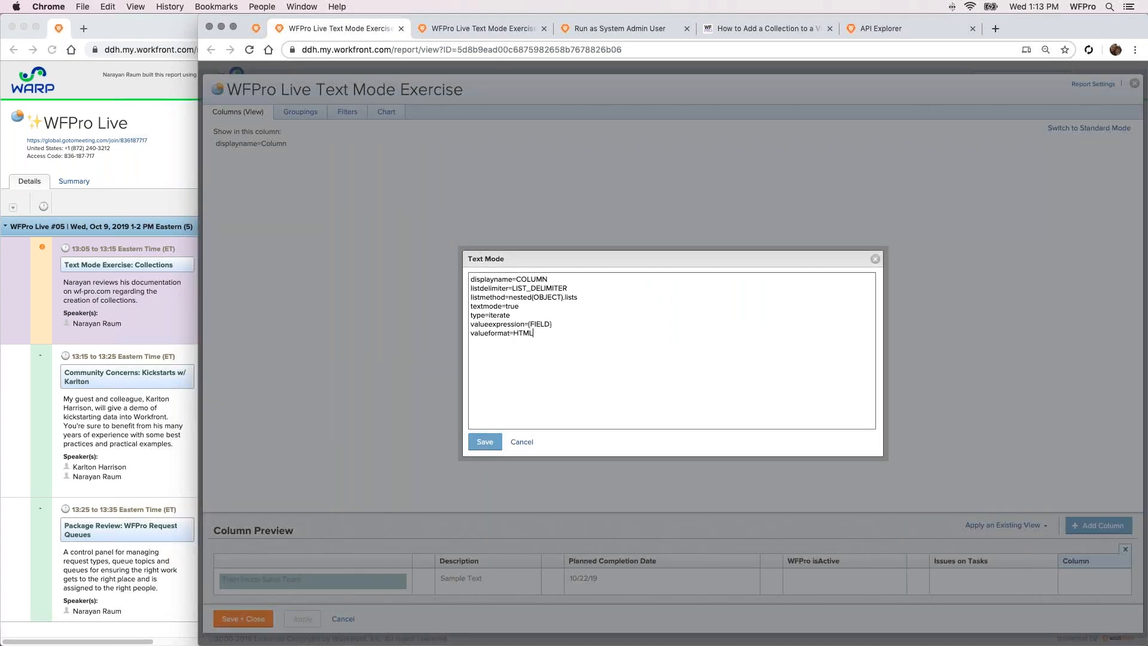
Set the new column's displayname to Issues and, after checking the article's delimiter choices, its listdelimiter to <div>
double_click(534, 279)
type("Iss")
left_click_drag(530, 288, 566, 286)
left_click(737, 31)
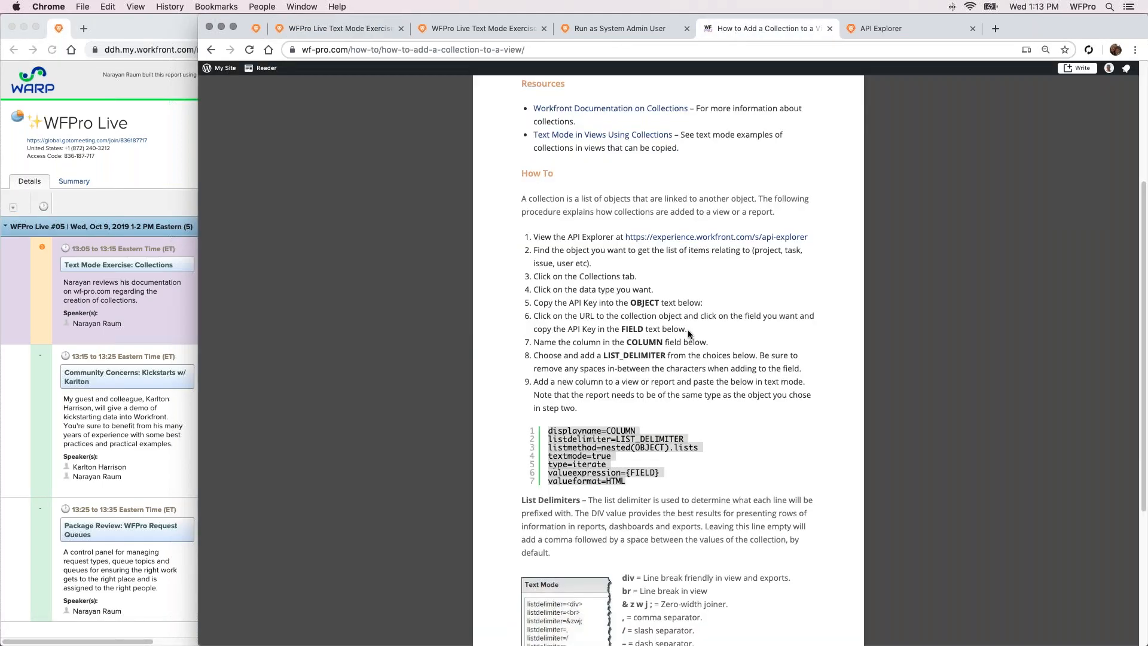
scroll(646, 554, "down", 2)
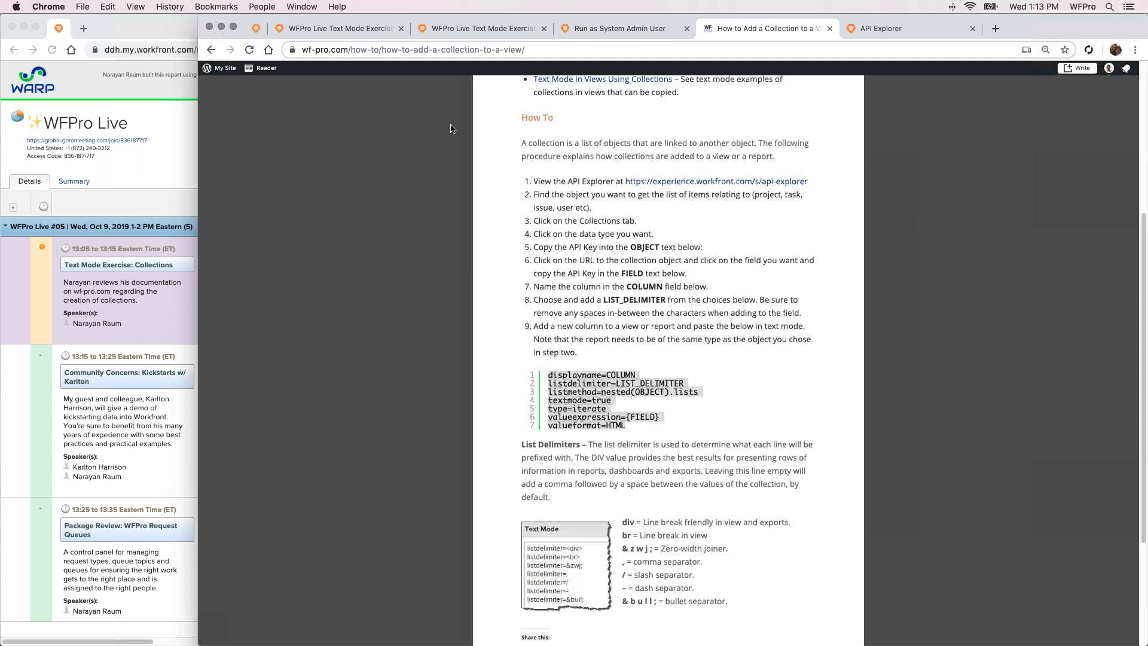
left_click(346, 30)
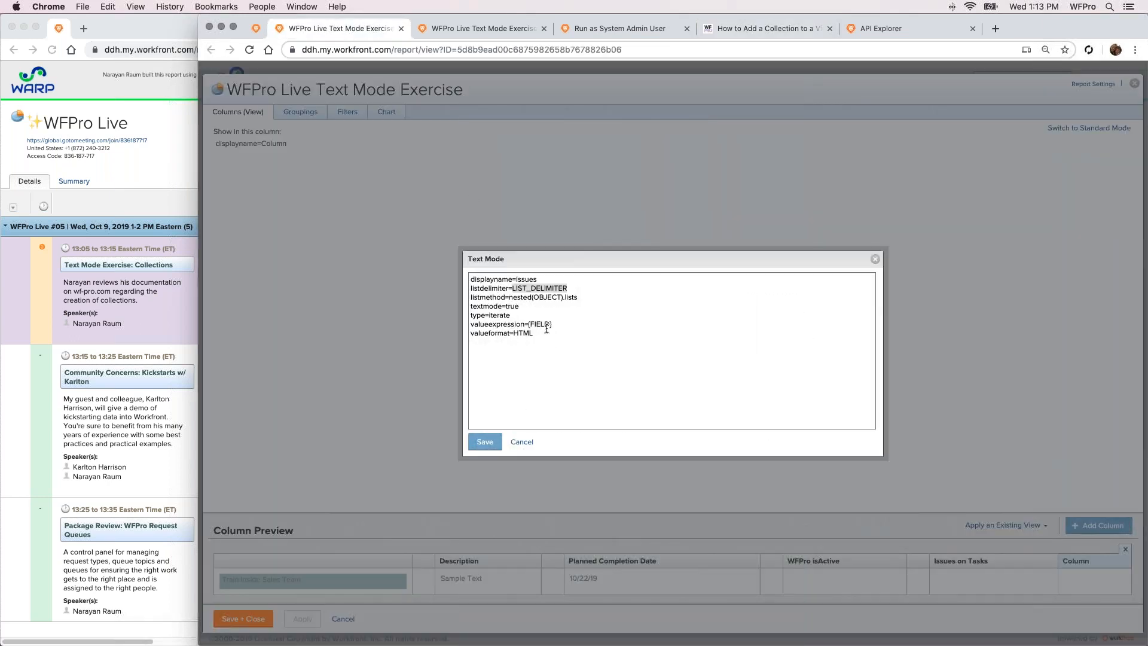
type("<div>")
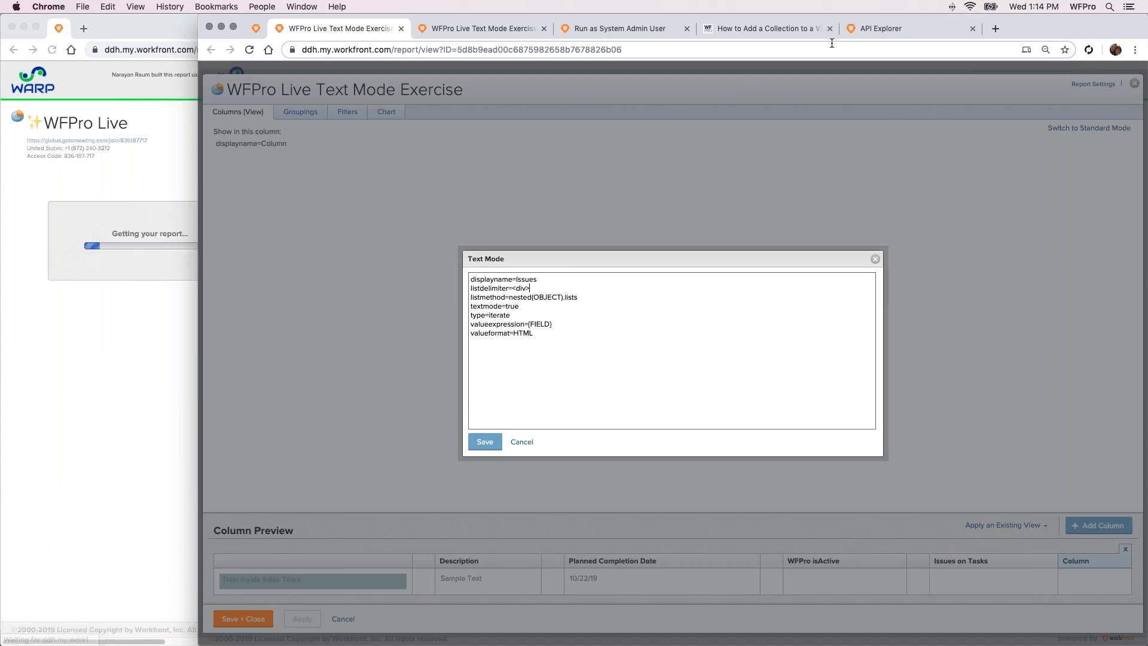
Copy the Issues collection's field name from the API Explorer and replace OBJECT in the column's listmethod with opTasks
left_click(851, 30)
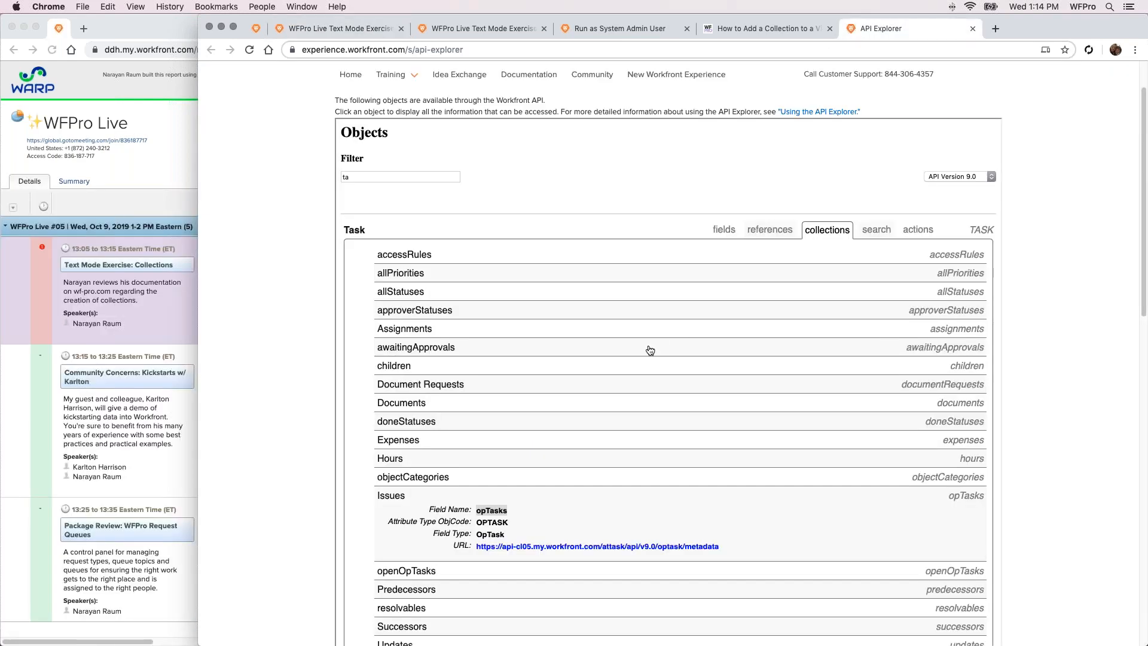
double_click(489, 515)
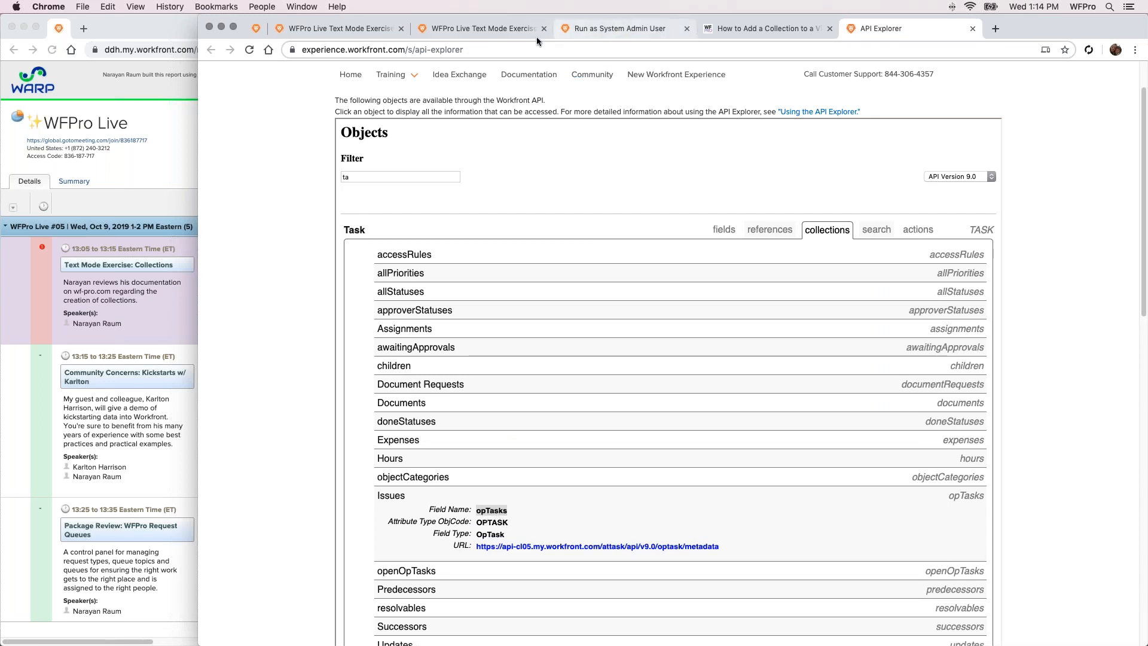
left_click(389, 33)
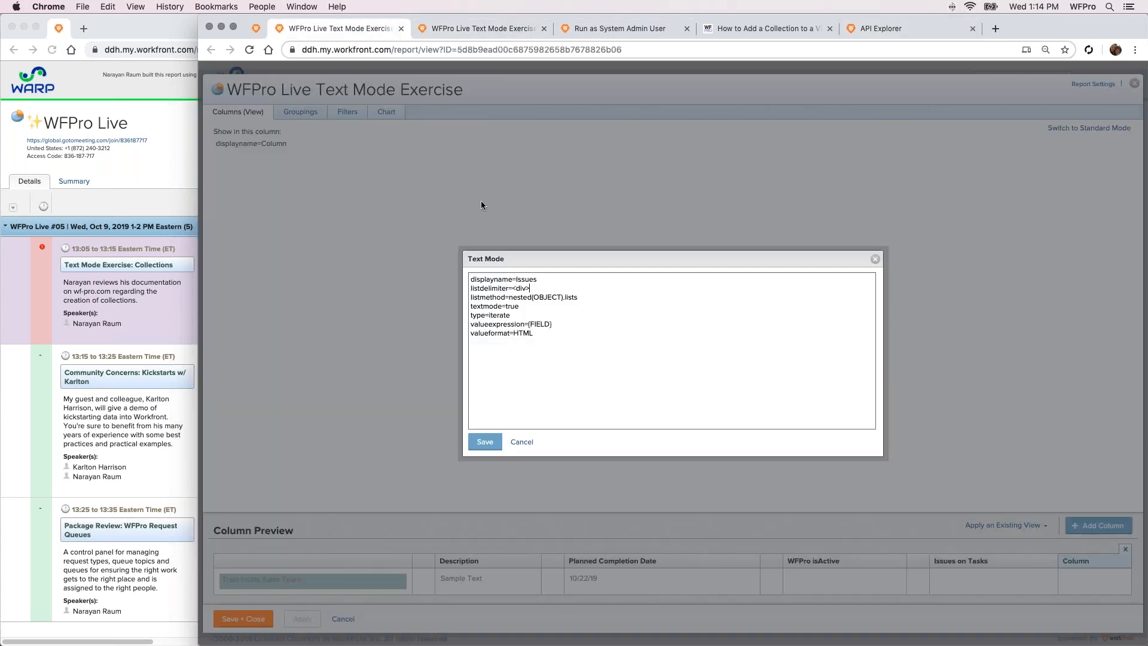
double_click(544, 298)
type("opTasks")
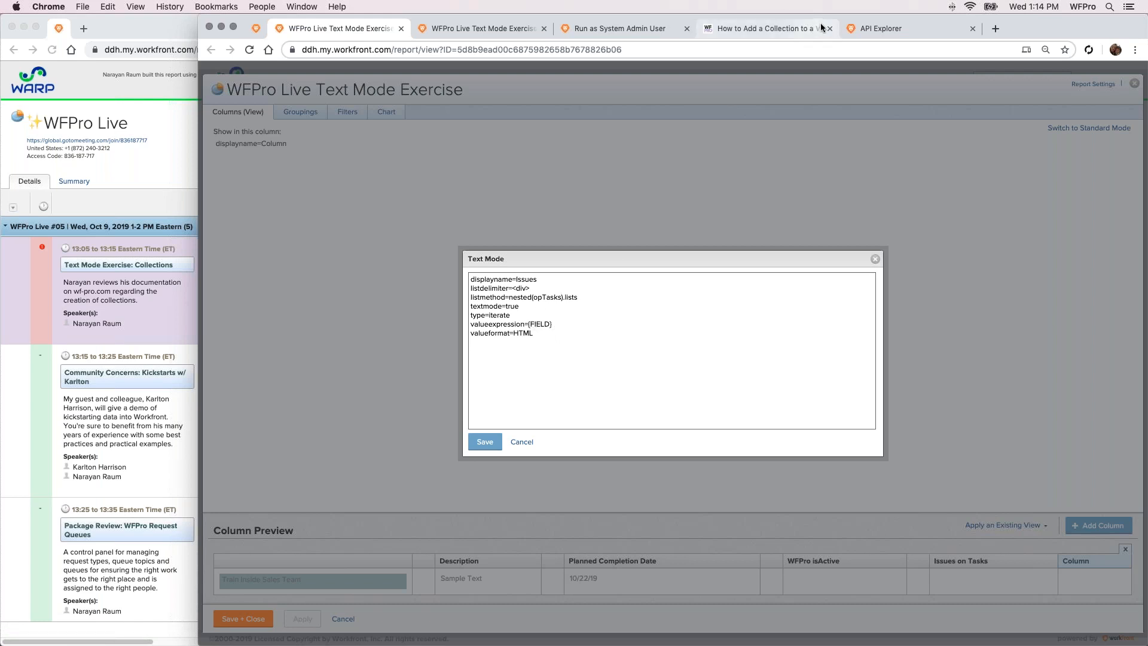
Open the Issue object through the metadata URL of the Task's Issues collection in the API Explorer and copy its Name field's field name
left_click(846, 25)
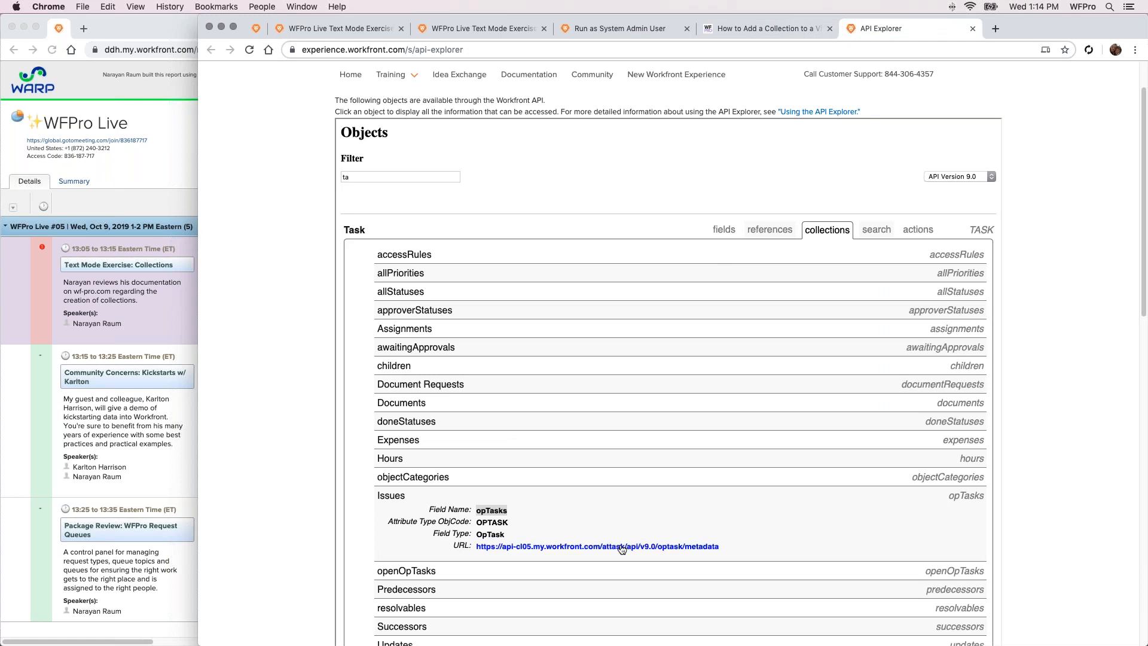
left_click(590, 548)
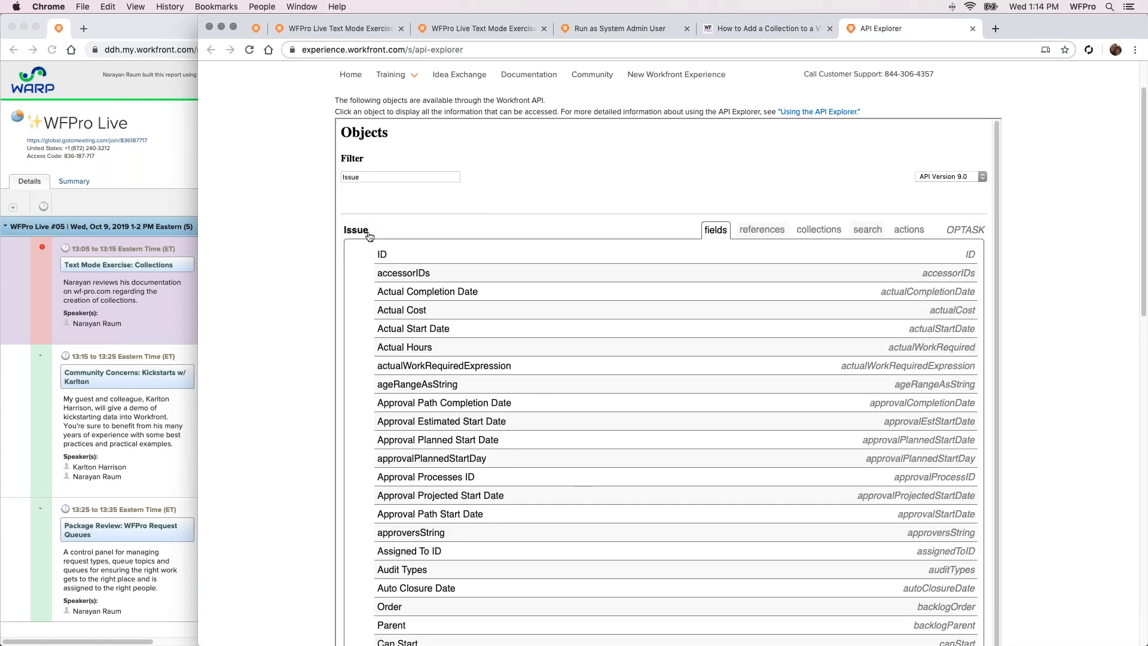
scroll(598, 240, "down", 5)
scroll(597, 239, "down", 12)
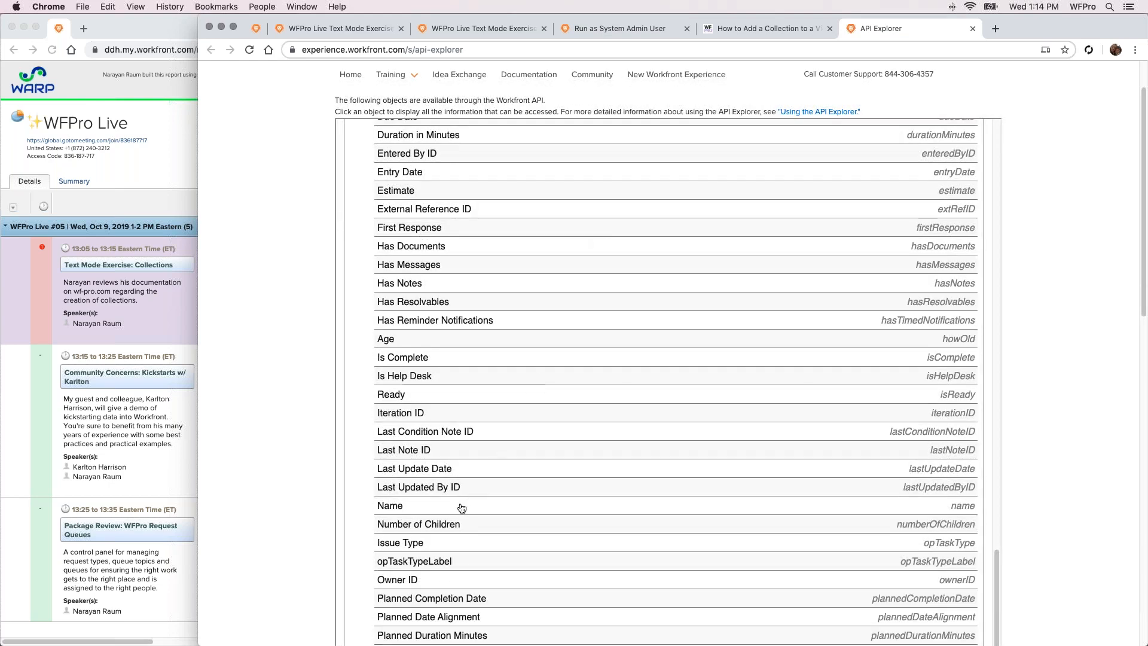
left_click(462, 506)
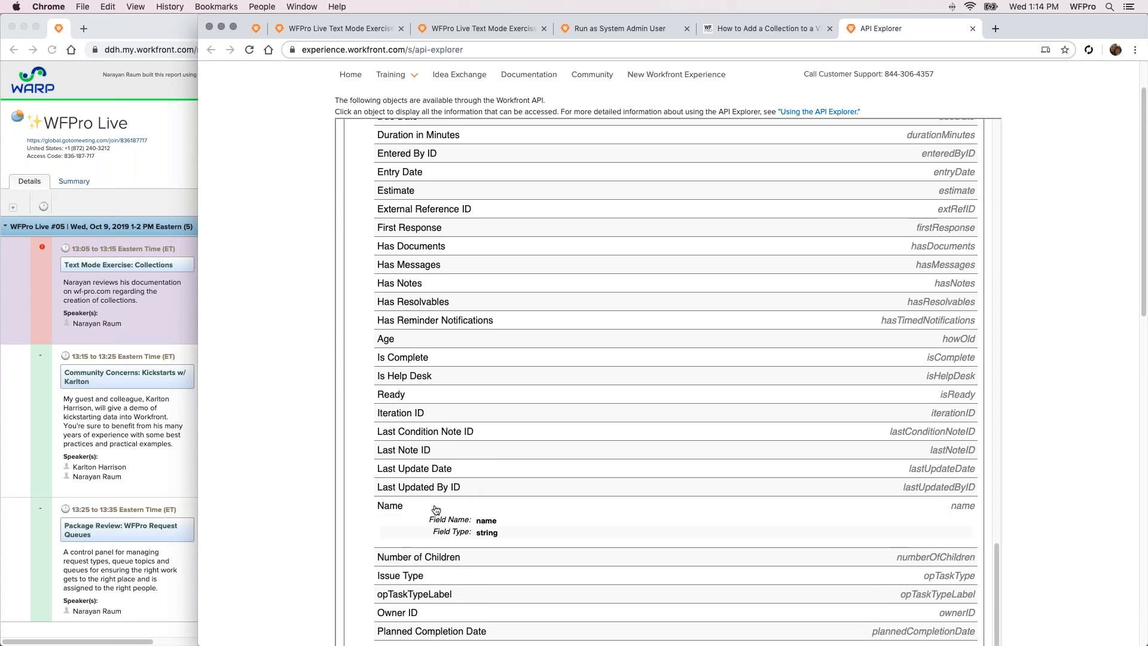
double_click(483, 522)
right_click(494, 526)
left_click(515, 549)
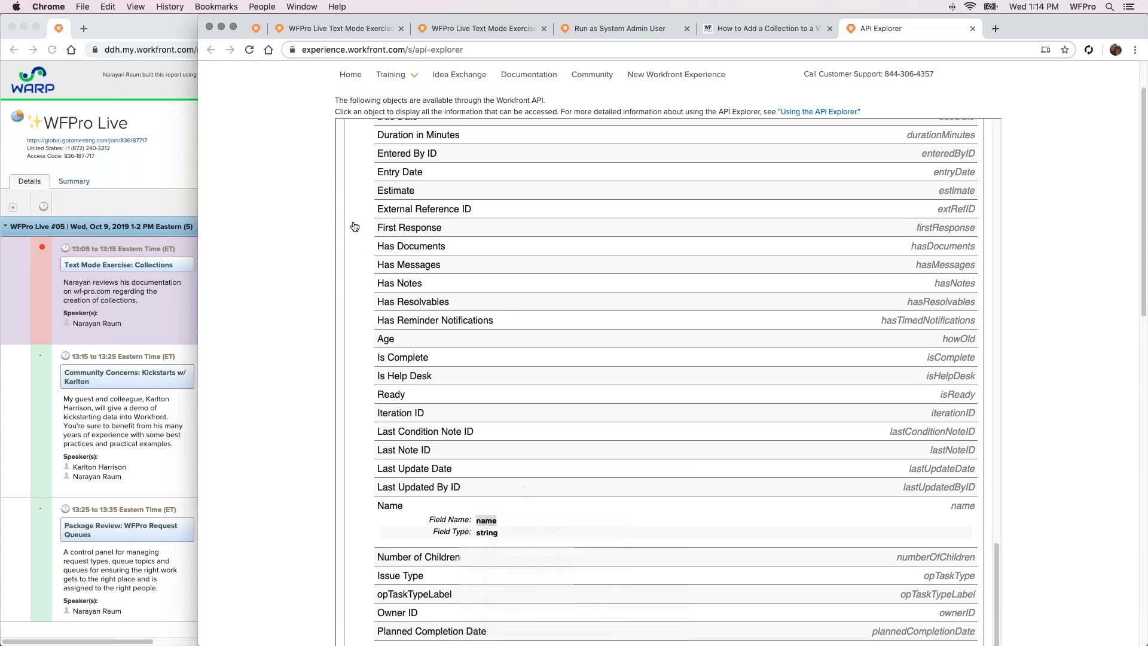
Replace FIELD in the Issues column's valueexpression with name, apply the change and refresh the report in its other tab
left_click(346, 26)
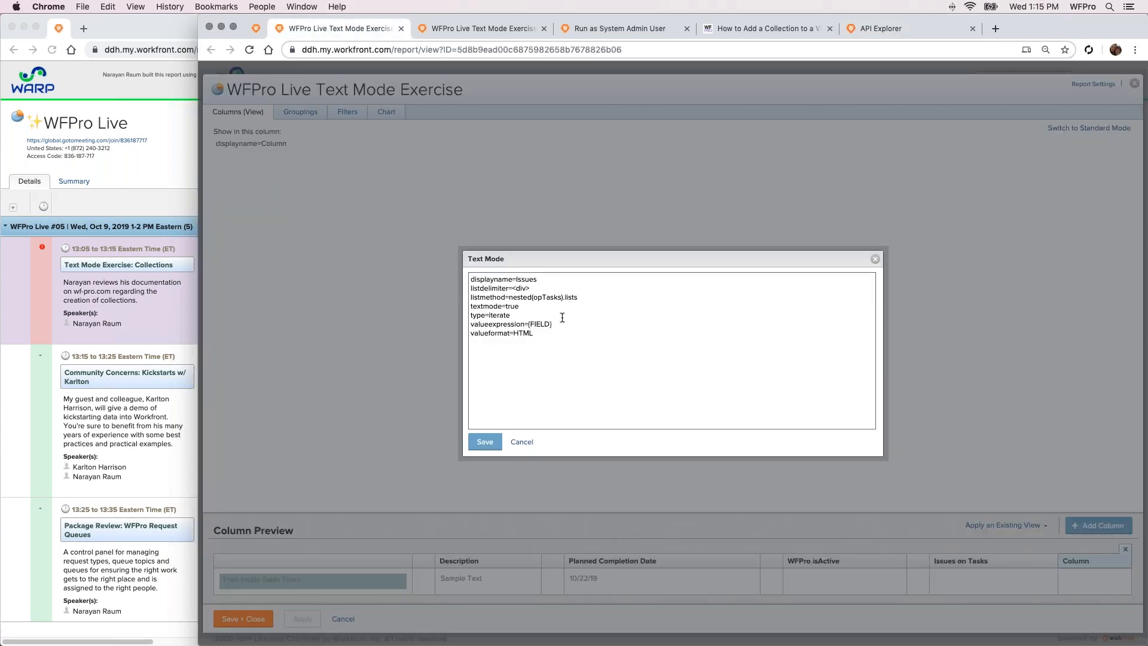
double_click(544, 323)
key("cmd+v")
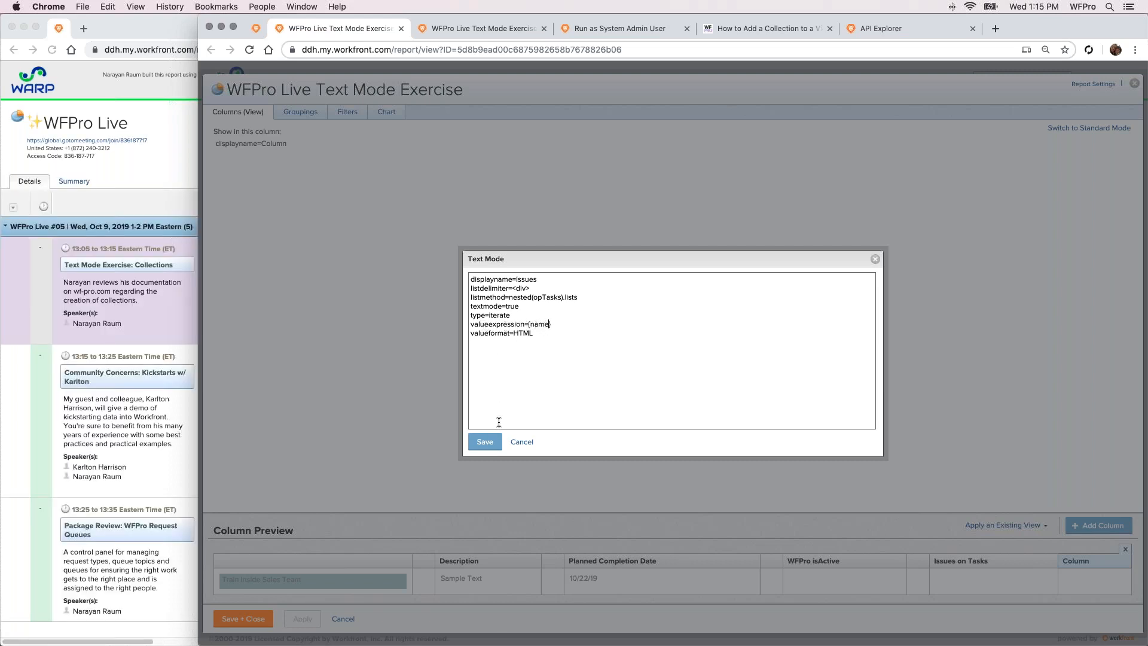
left_click(492, 442)
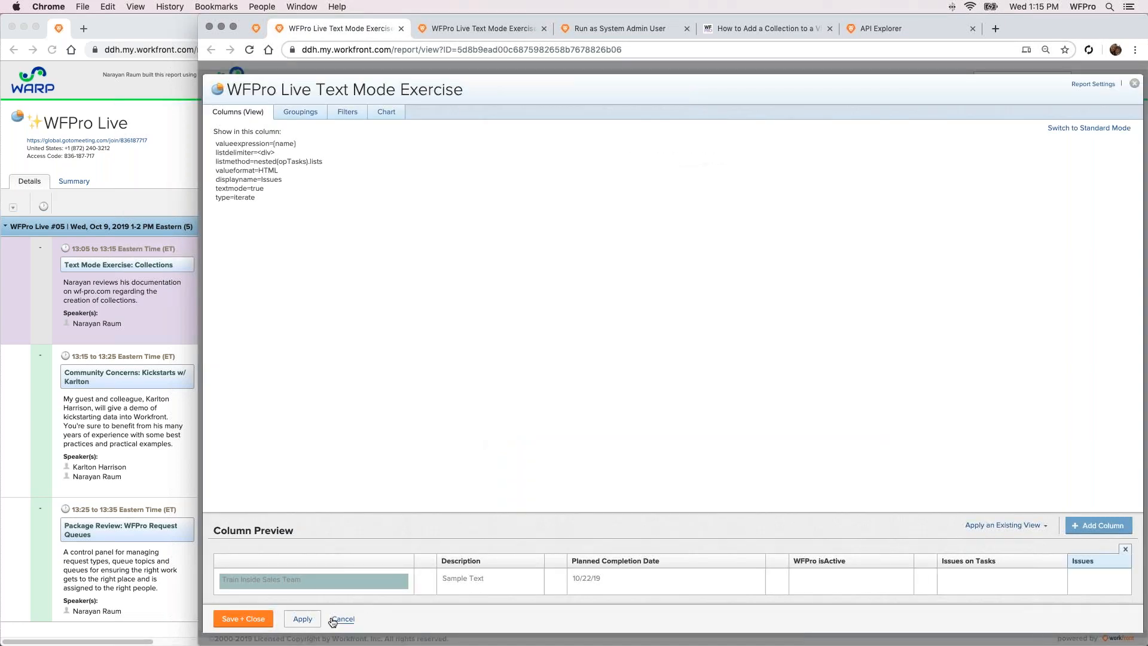
left_click(509, 28)
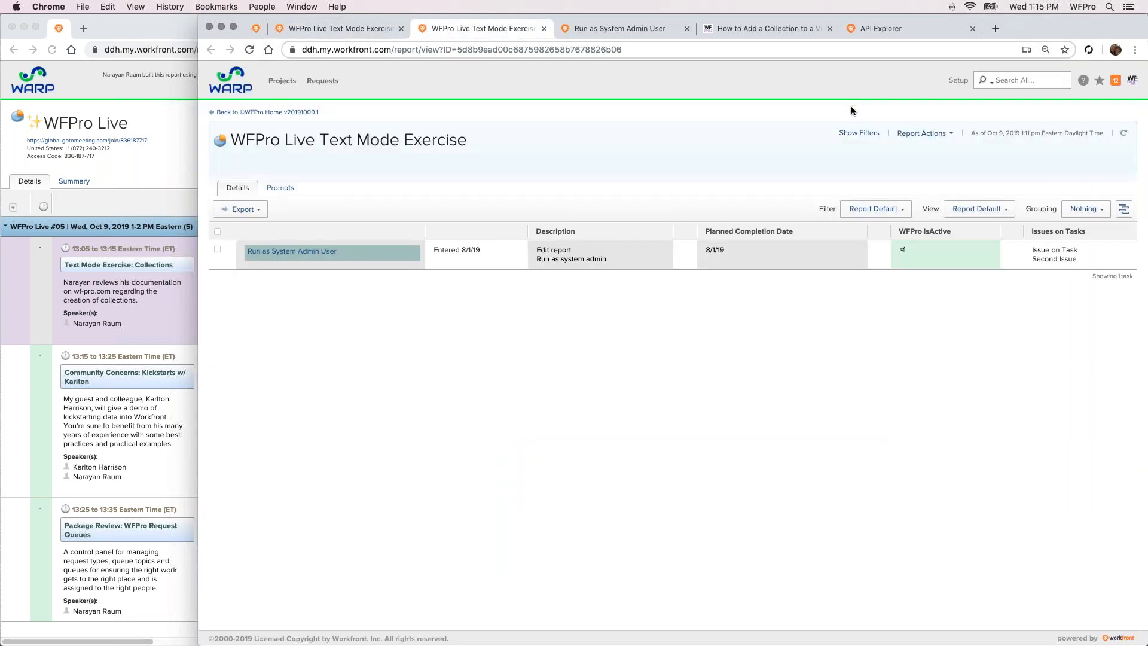
left_click(1128, 137)
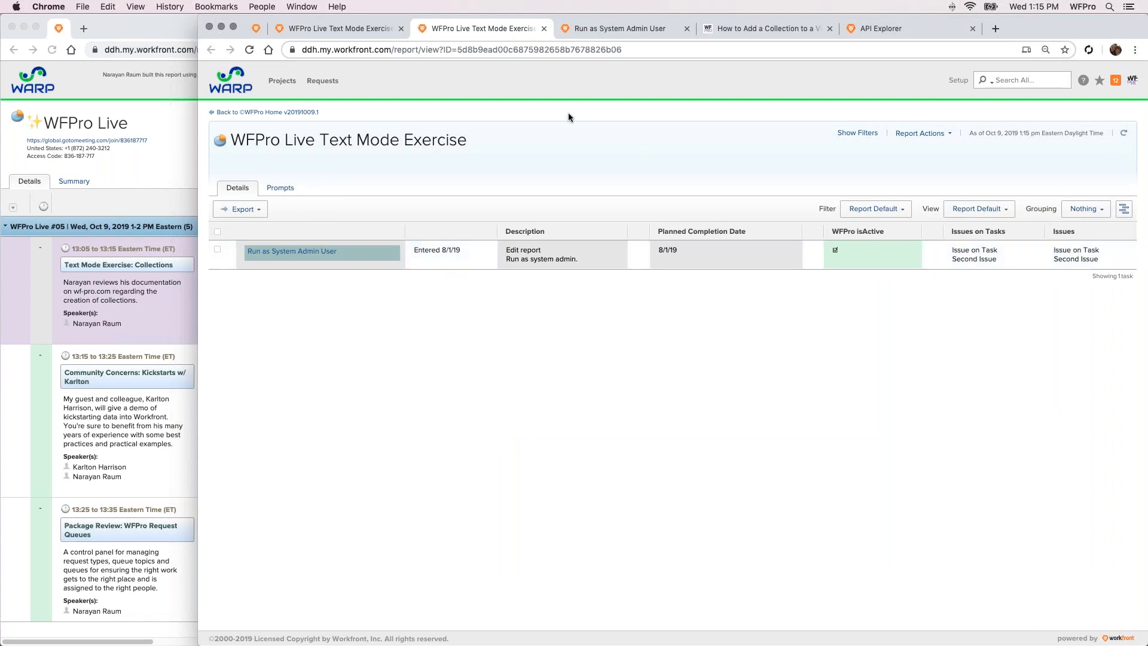
Change the Issues column's listdelimiter to &bull; in its text mode code and save the code
left_click(368, 30)
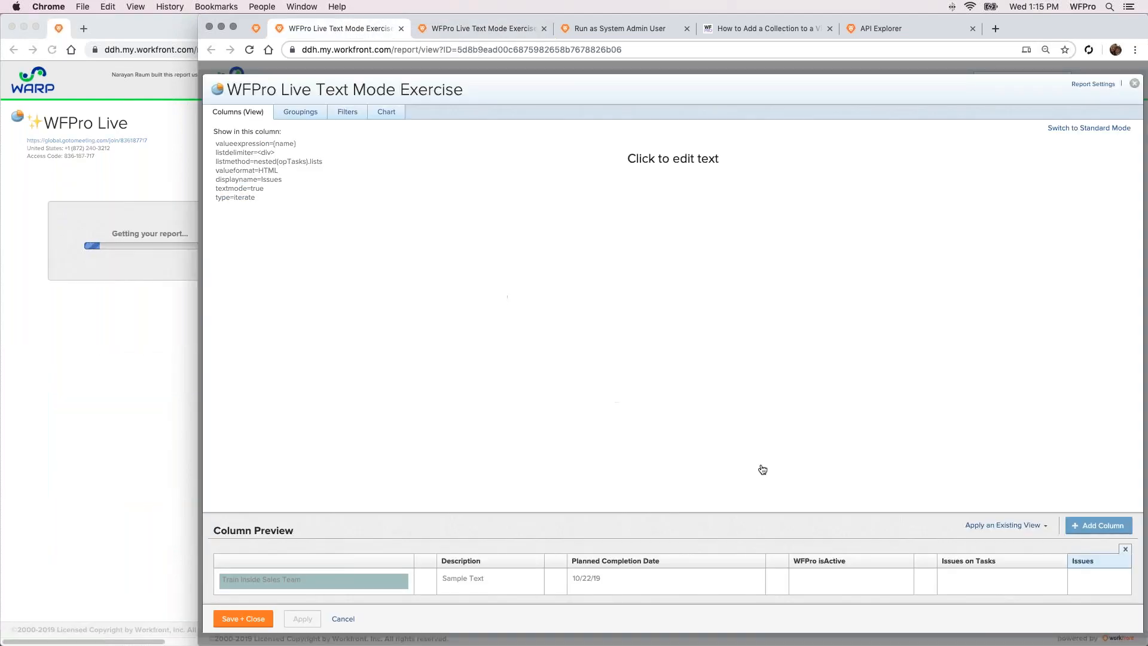
left_click(472, 258)
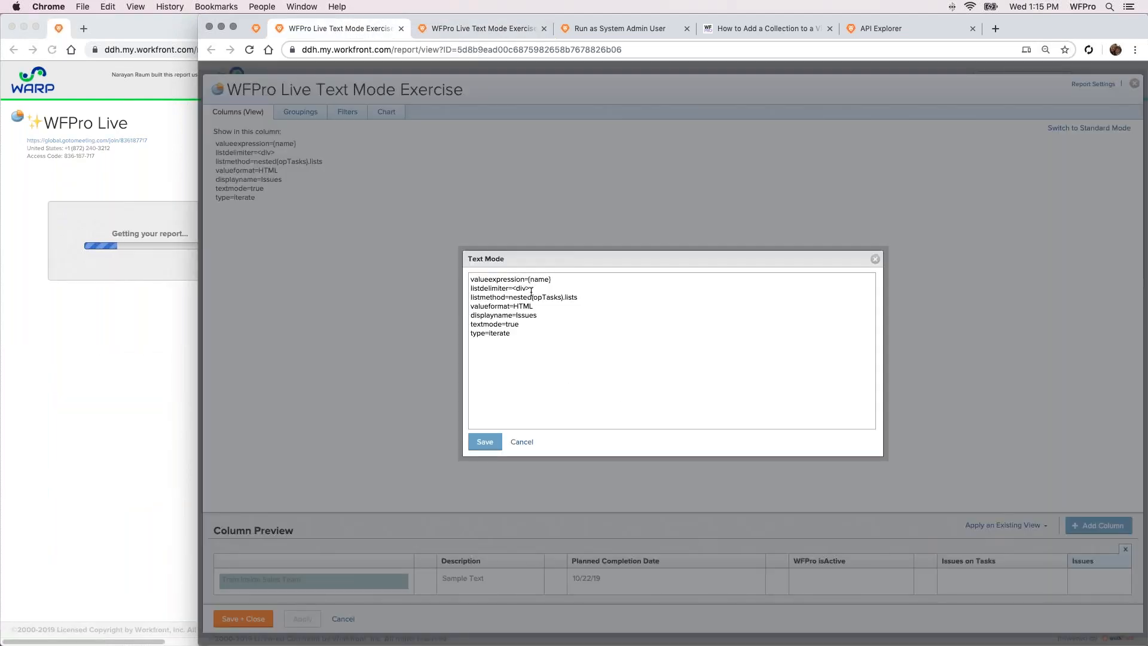
left_click(515, 288)
left_click(530, 288)
left_click_drag(512, 288, 529, 288)
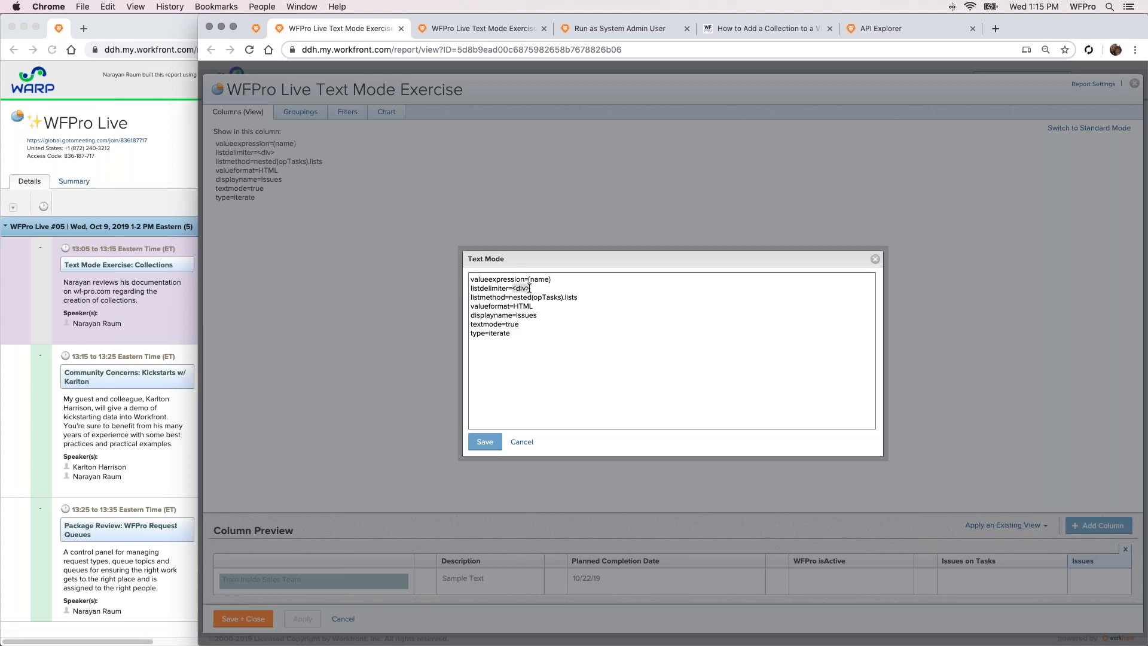
type("&bull;")
left_click(485, 442)
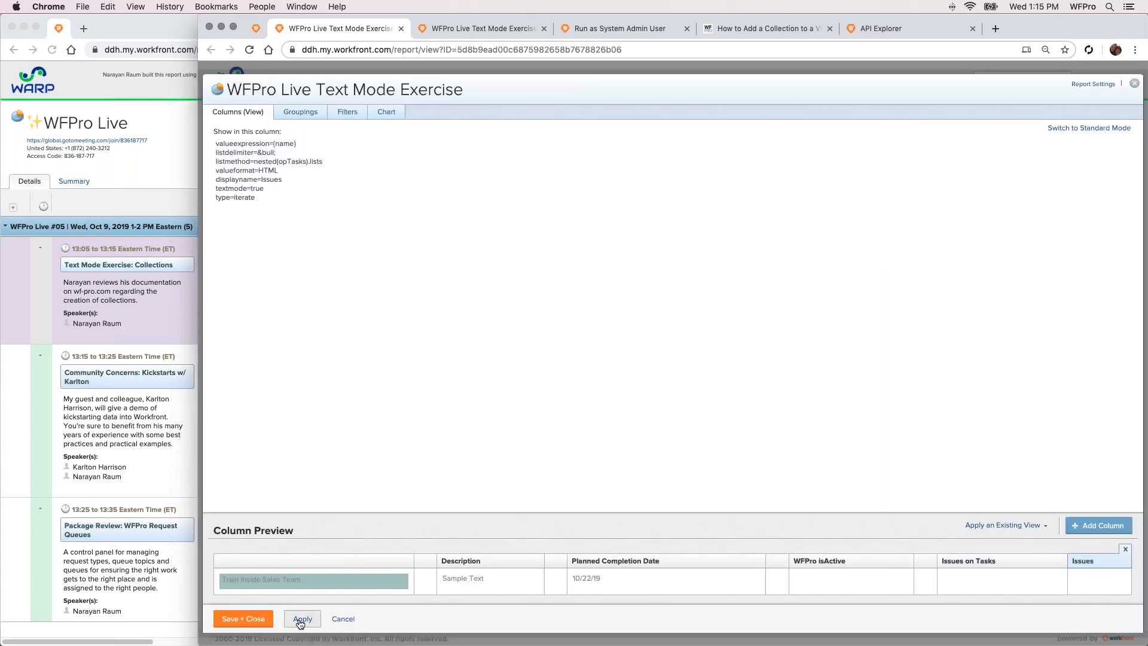
Apply the bullet delimiter to the WFPro Live Text Mode Exercise report and refresh the report view
left_click(301, 622)
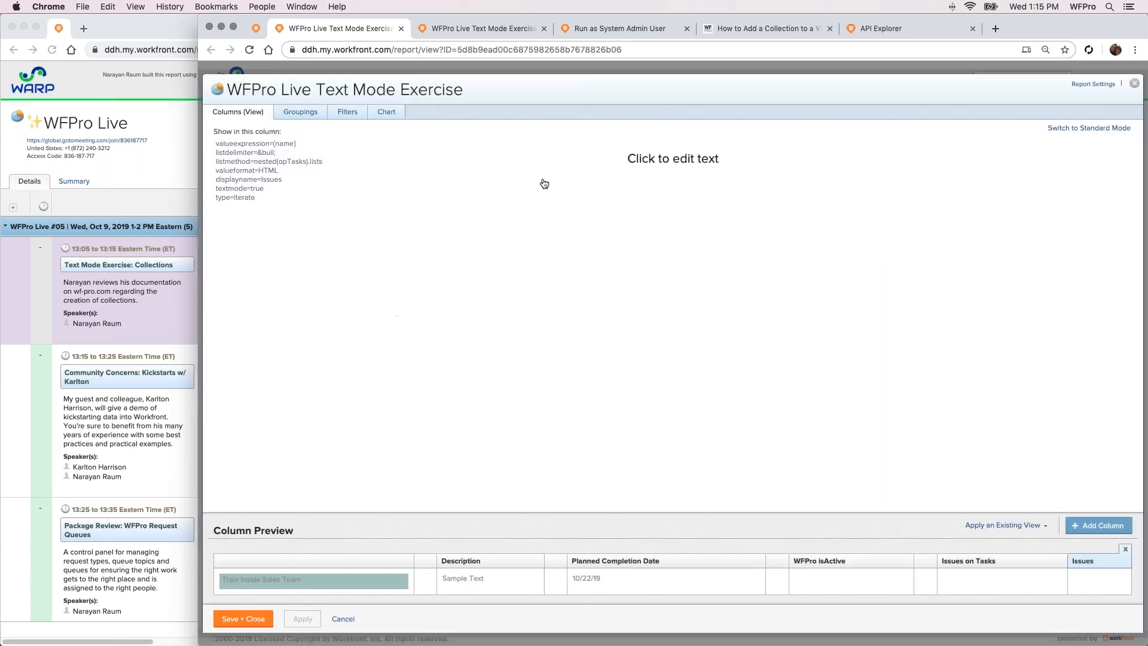
left_click(517, 29)
left_click(1123, 133)
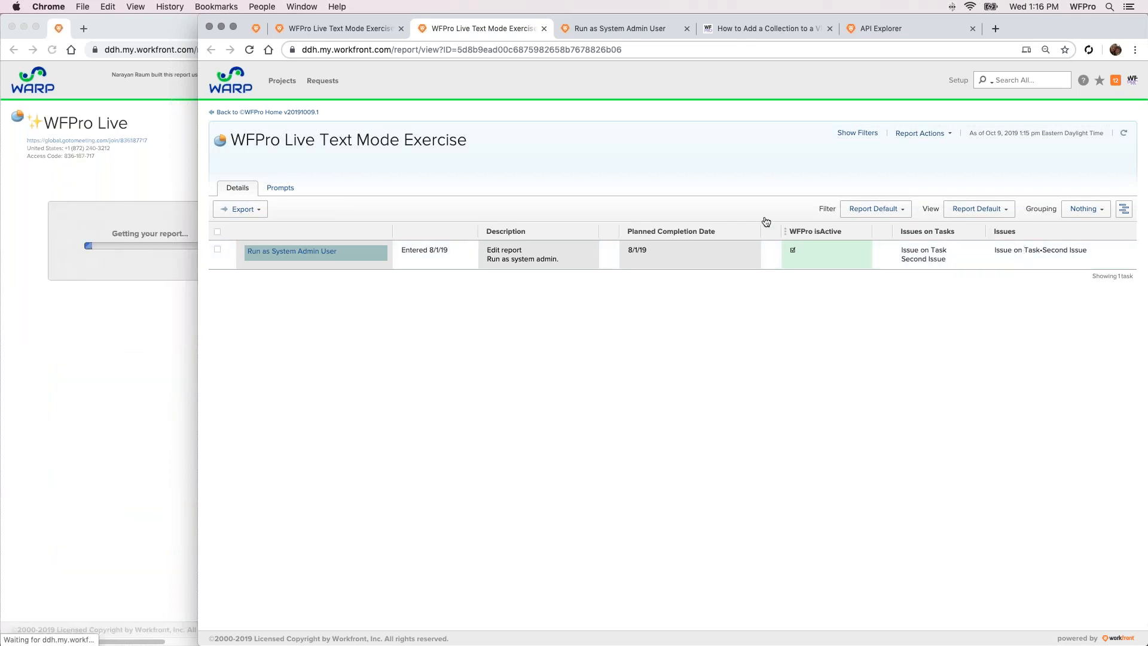
Set the Issues column's valueexpression to IF({name}="Test",{name}), apply it and refresh the report view
left_click(356, 28)
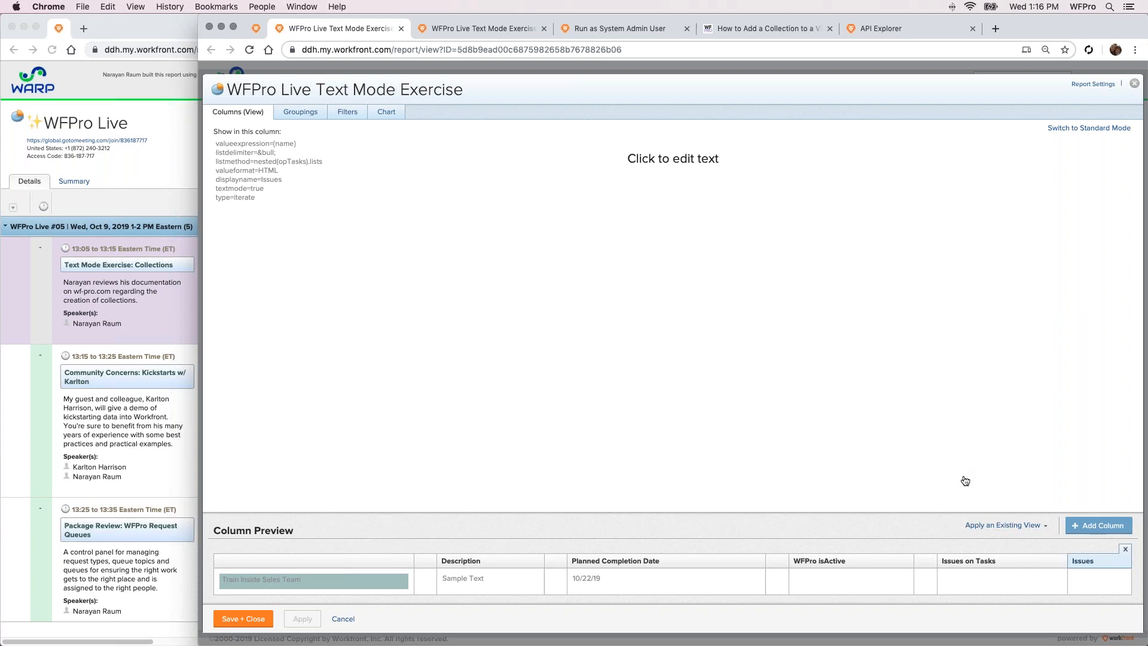
left_click(532, 290)
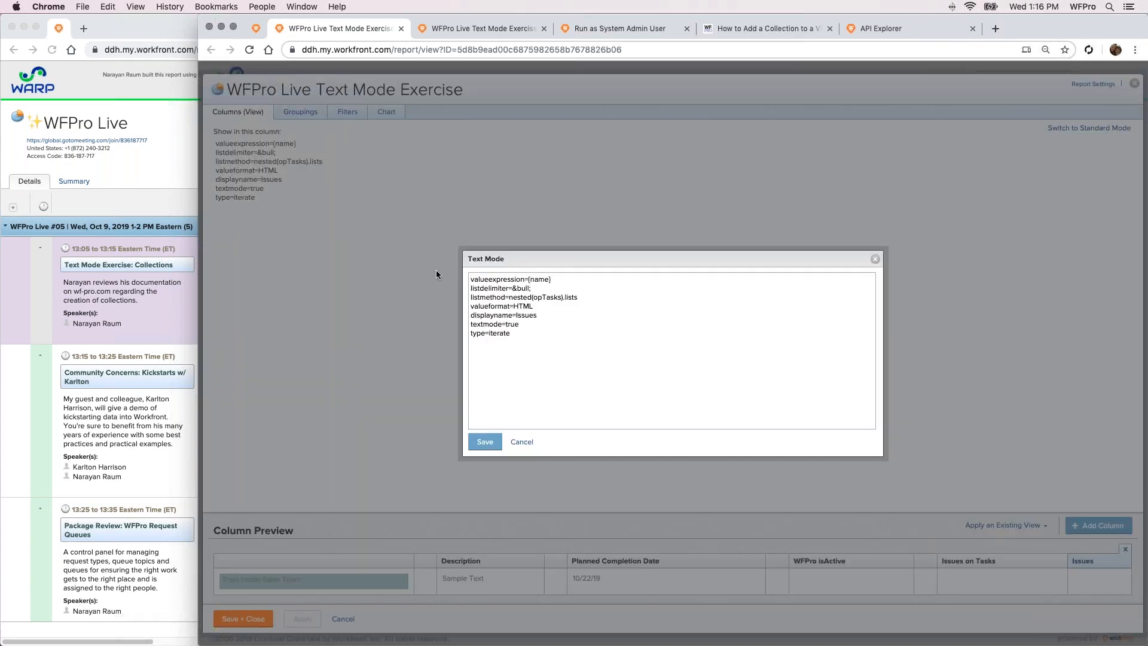
left_click(528, 280)
left_click_drag(529, 280, 558, 282)
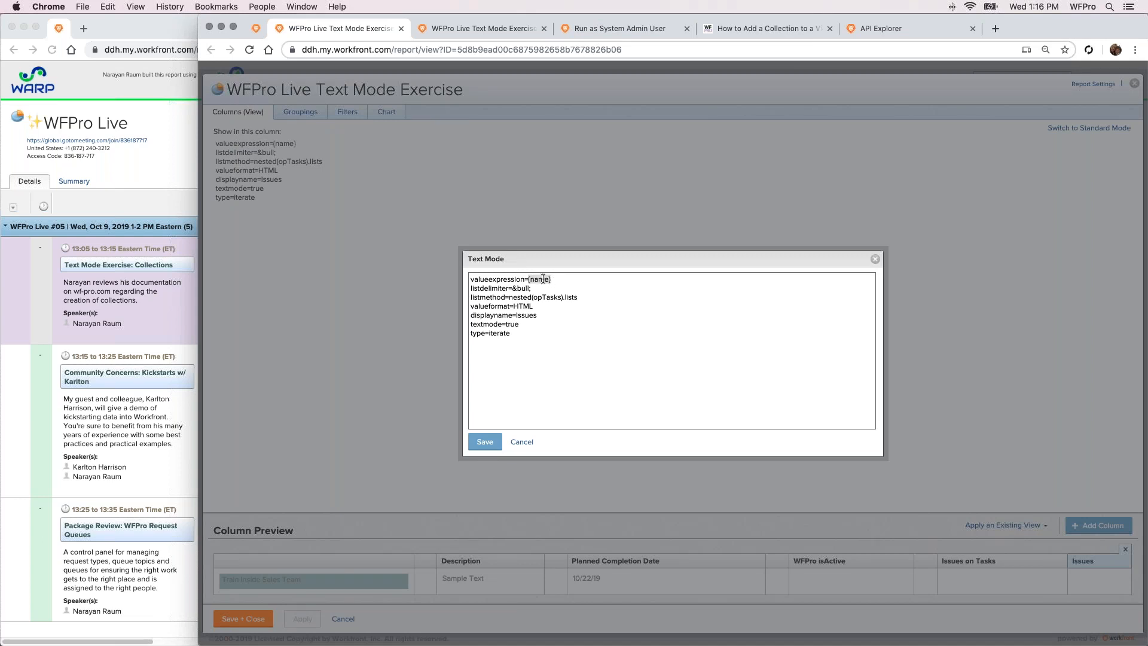
left_click(544, 278)
type("IF({name}=\"Test\",{name")
double_click(572, 279)
left_click(486, 442)
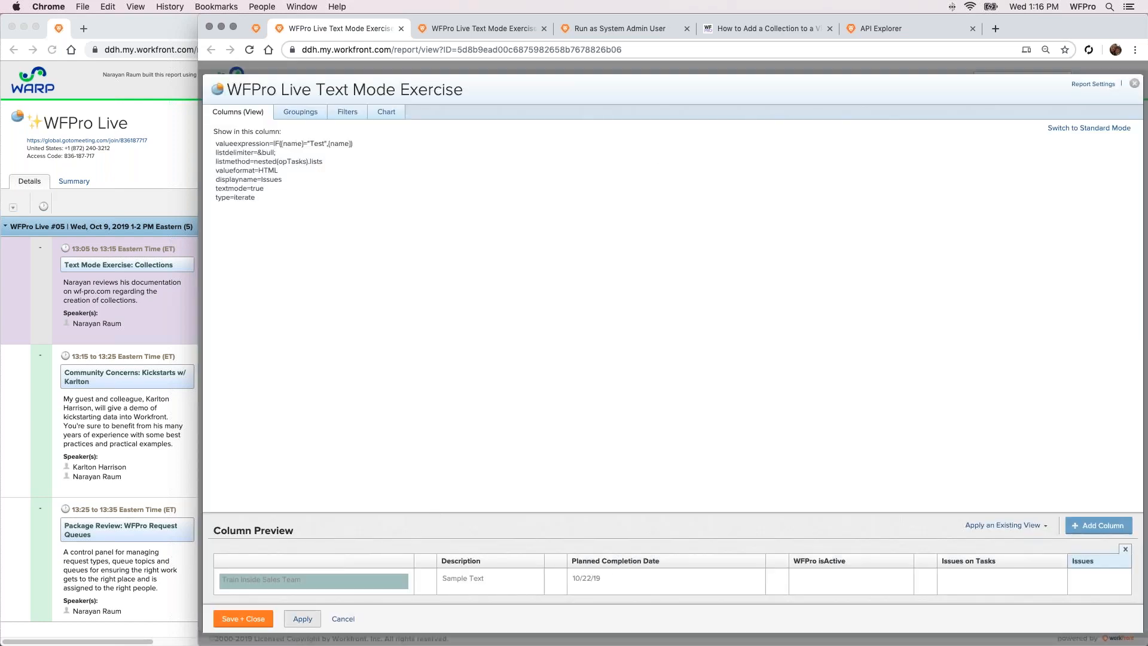
left_click(475, 29)
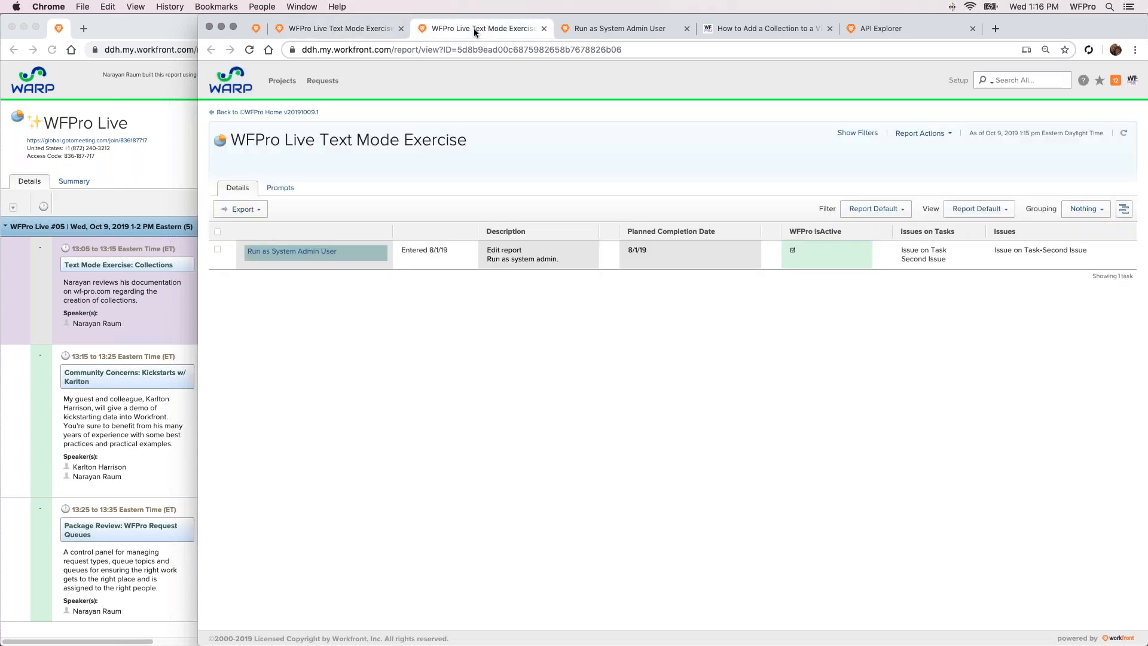
left_click(1124, 133)
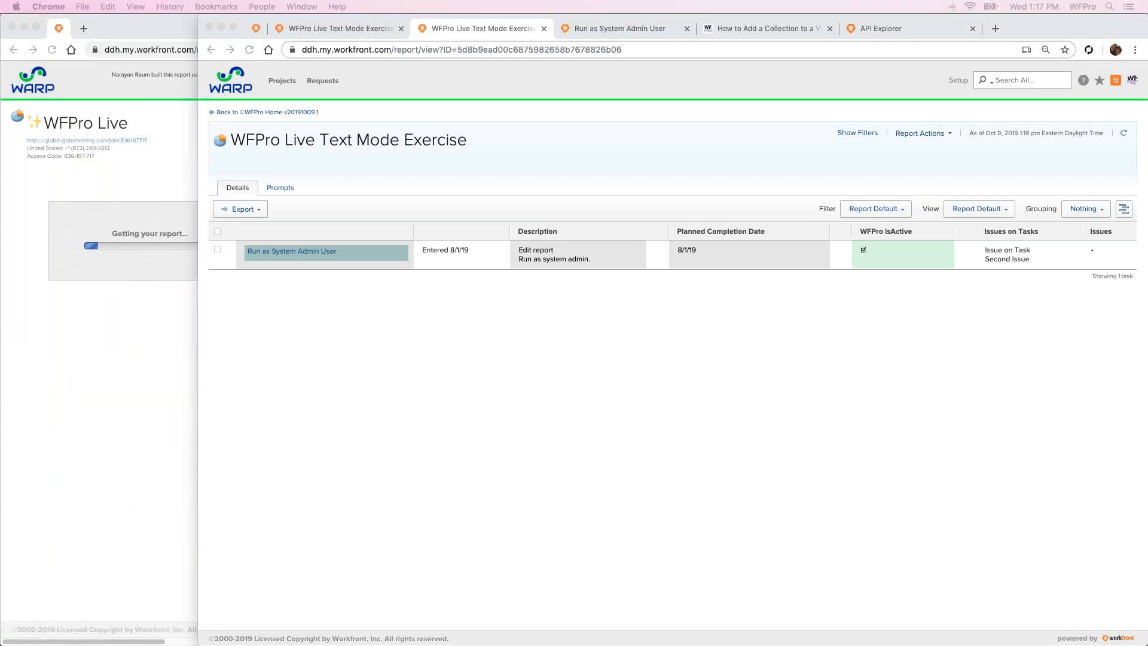
Review the How to Add a Collection to a View article, then browse its linked Text Mode in Views Using Collections page
left_click(649, 173)
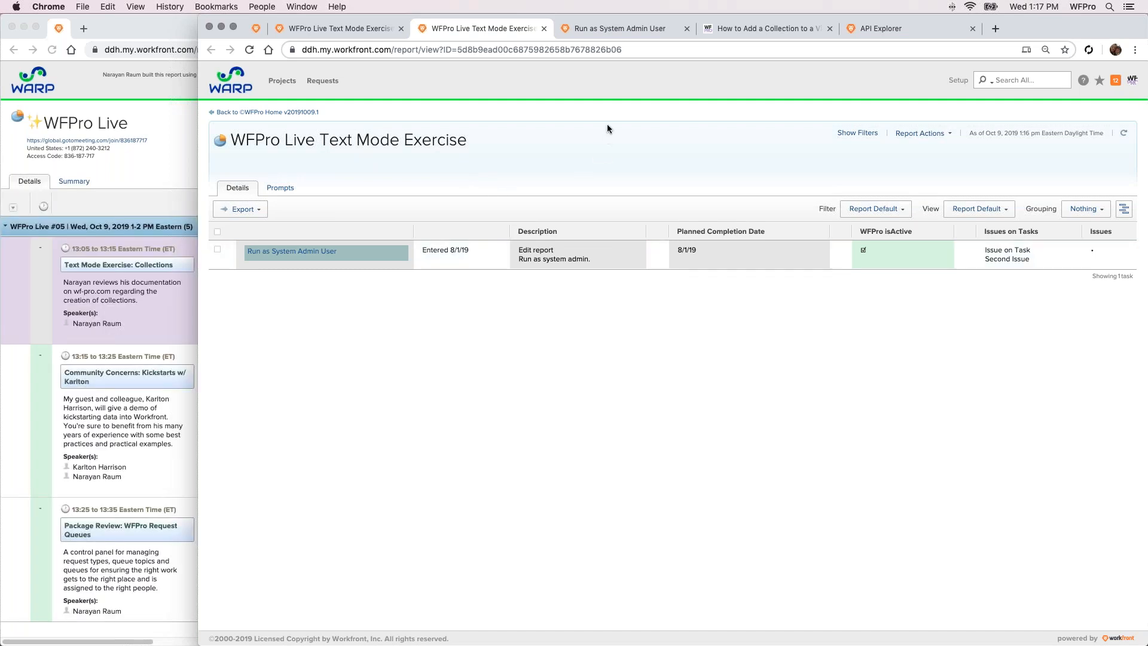
left_click(733, 31)
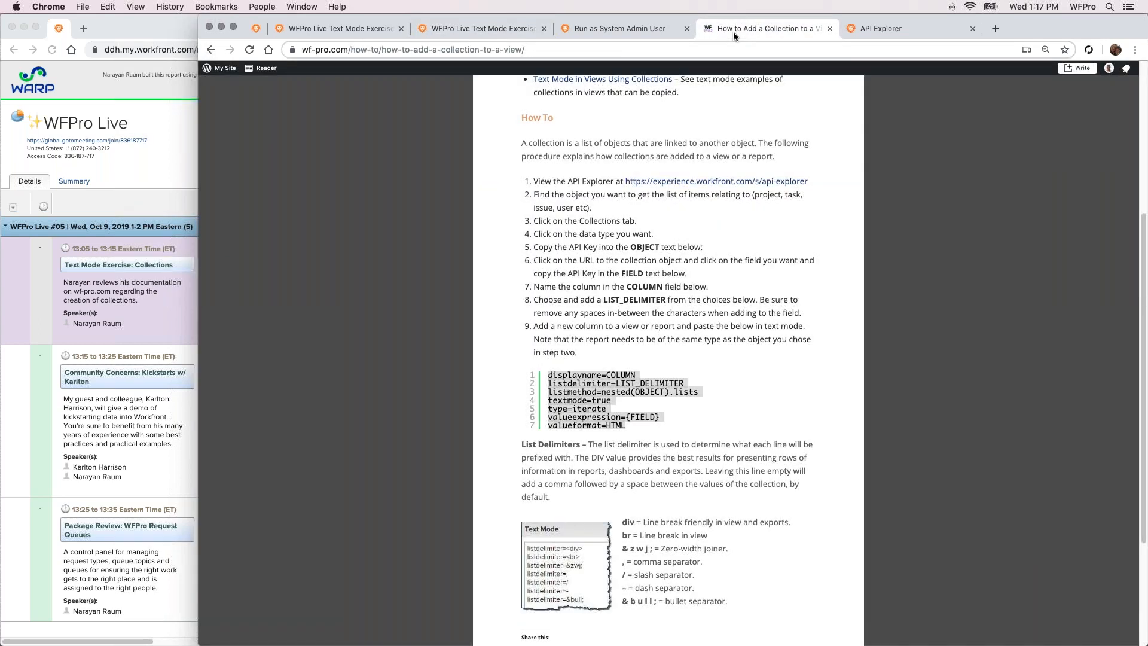
scroll(603, 169, "up", 3)
scroll(594, 153, "down", 1)
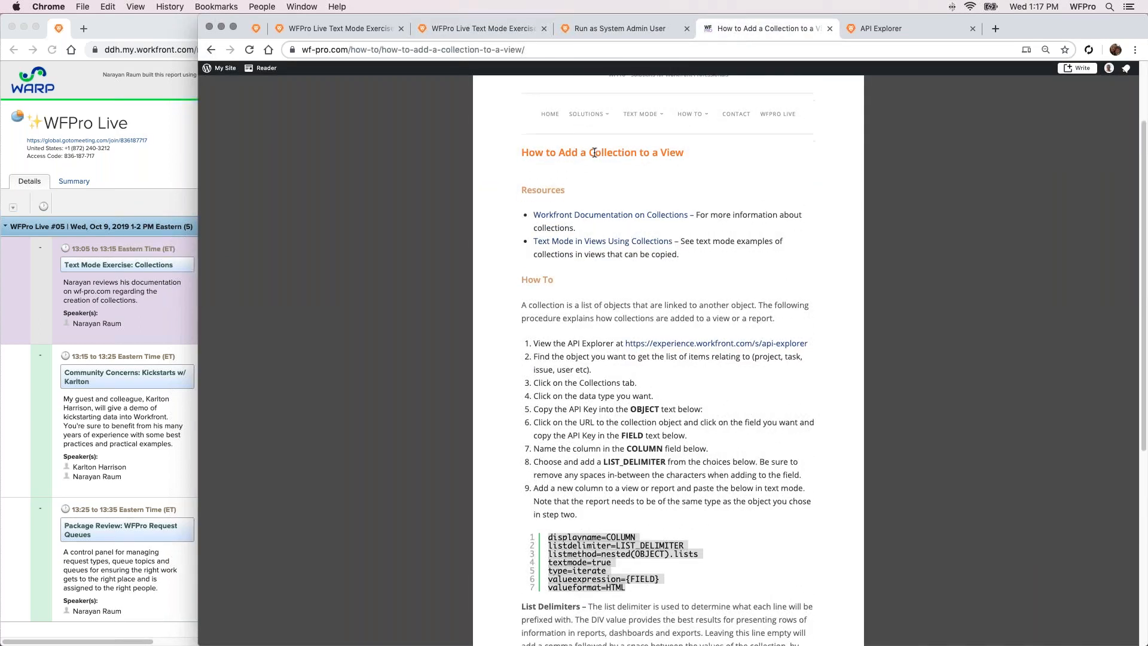
scroll(625, 151, "down", 5)
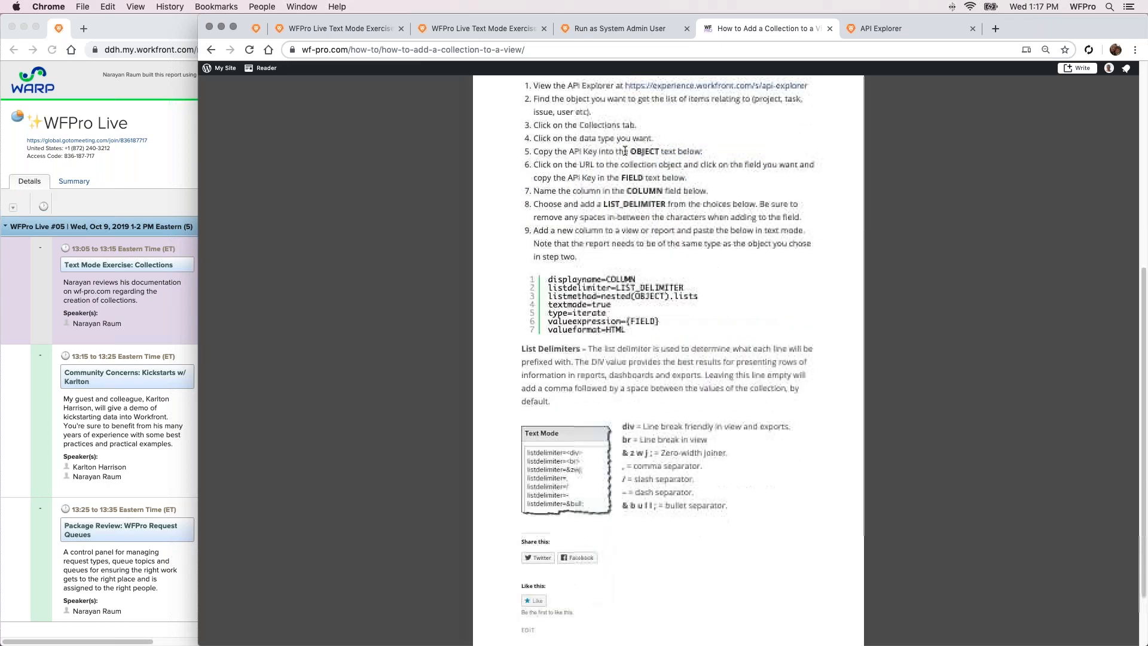
scroll(625, 150, "up", 5)
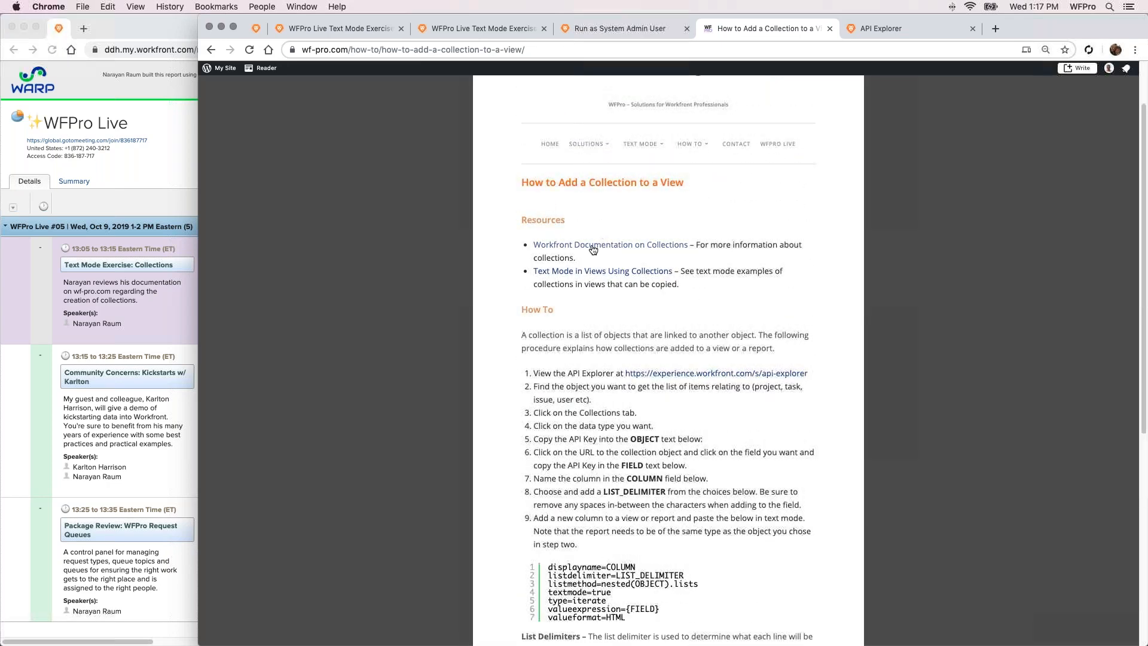
left_click(619, 277)
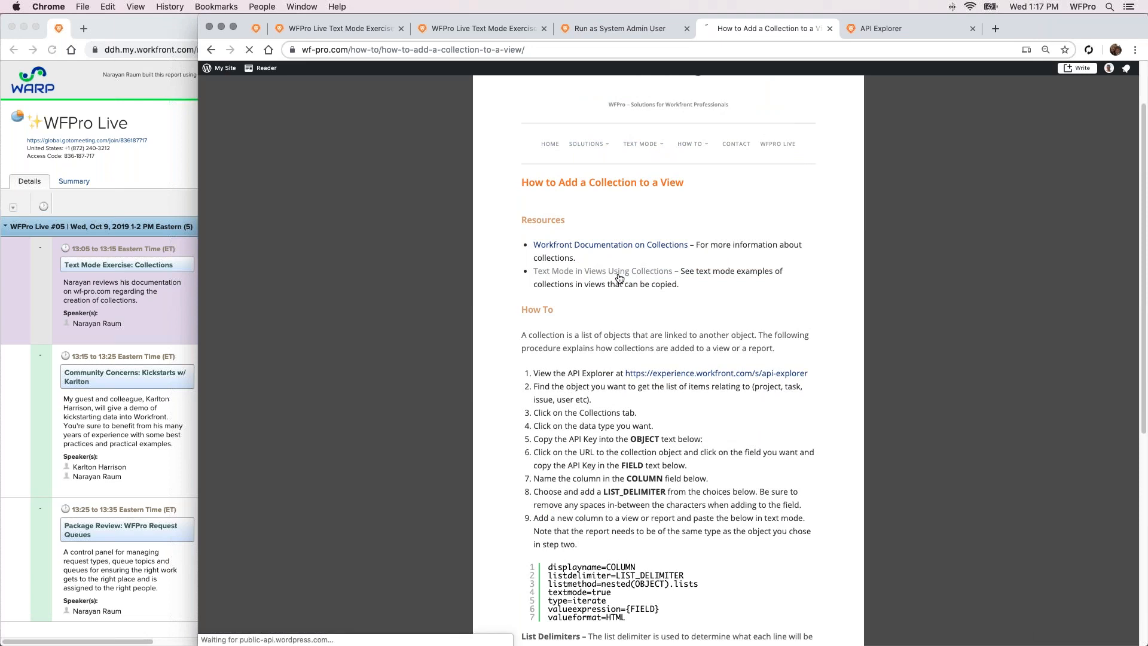
scroll(666, 350, "down", 3)
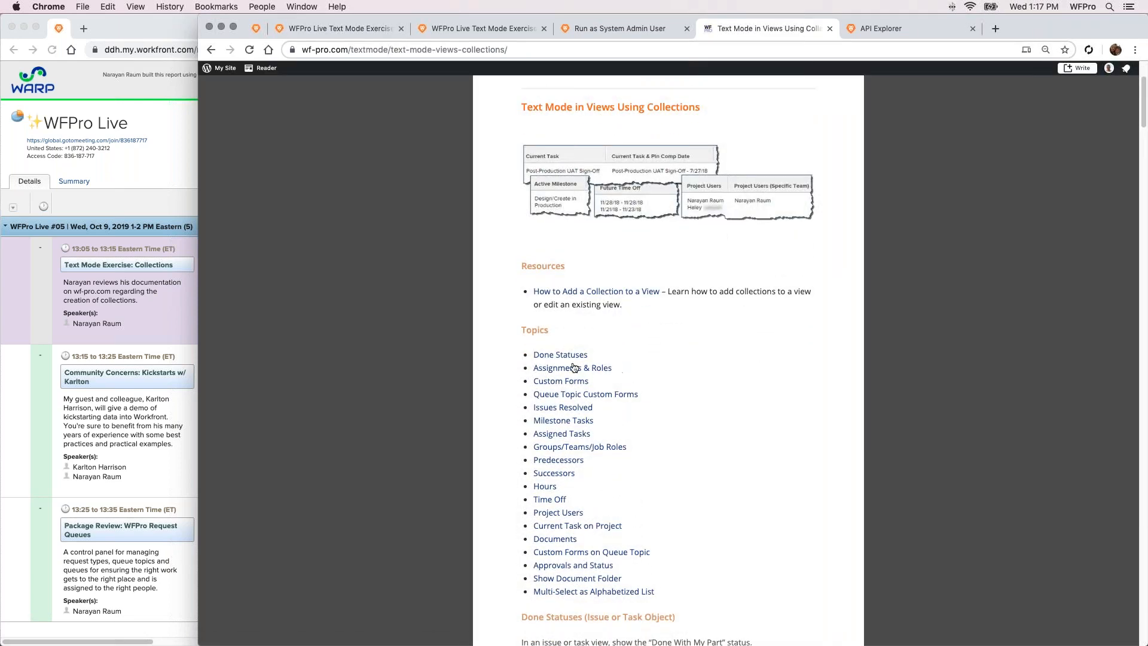
scroll(565, 353, "down", 2)
scroll(566, 328, "down", 3)
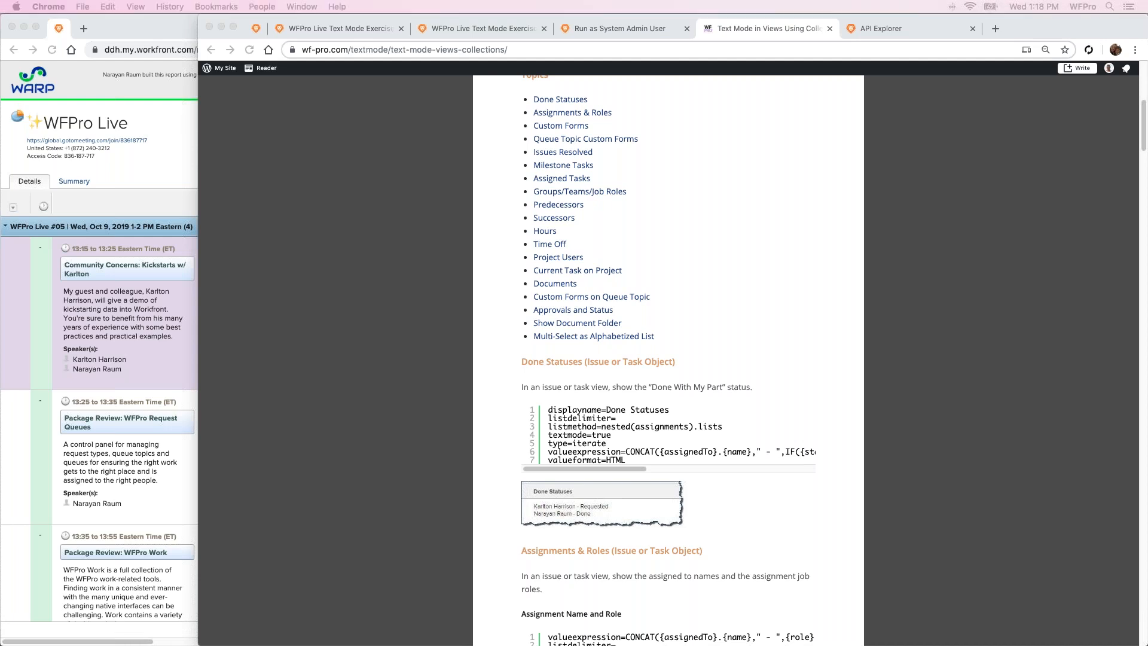
left_click(103, 272)
left_click(292, 251)
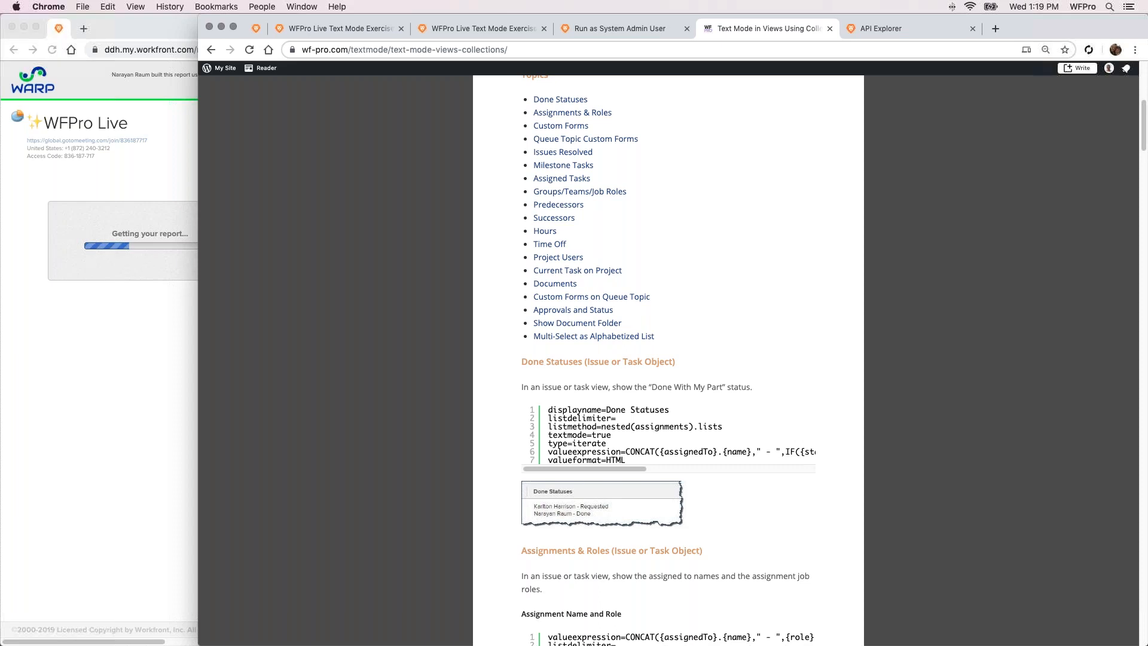
left_click(35, 356)
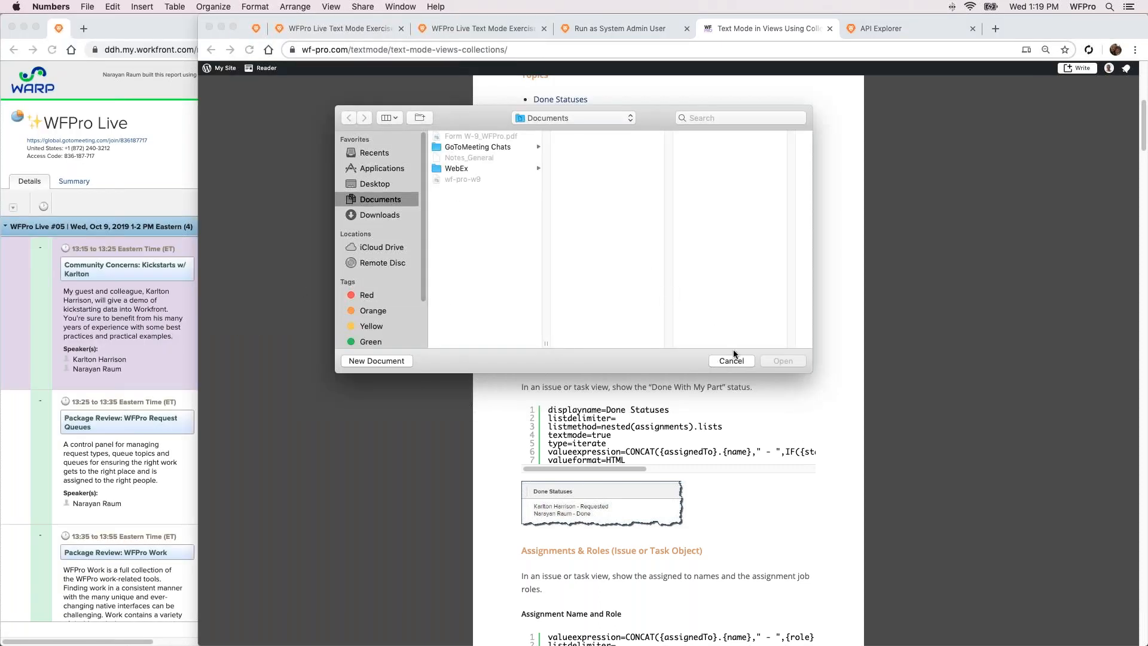
left_click(732, 360)
key("super+Tab")
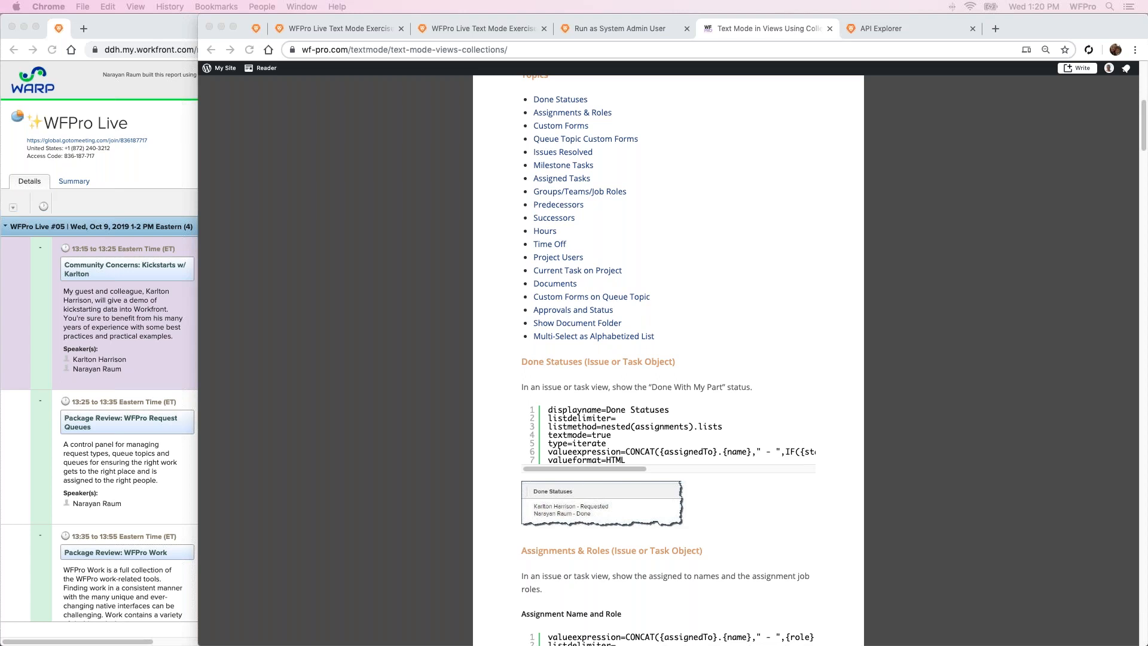
Close the Text Mode in Views Using Collections, API Explorer, Run as System Admin User and duplicate WFPro Live Text Mode Exercise pages
left_click(829, 29)
left_click(829, 28)
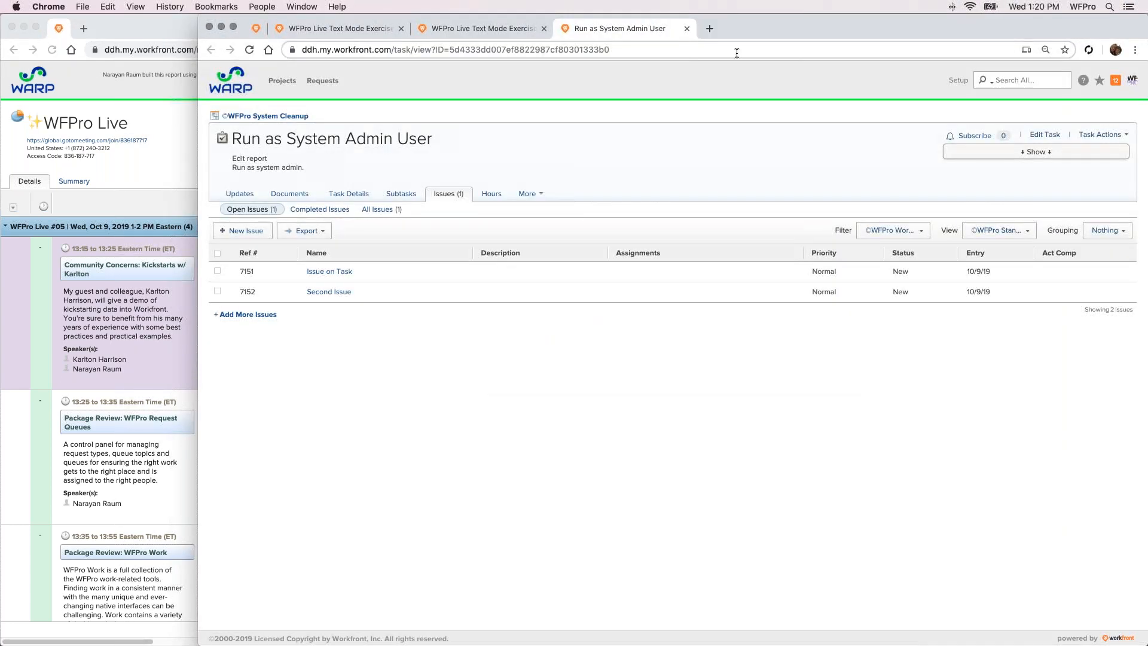
left_click(687, 29)
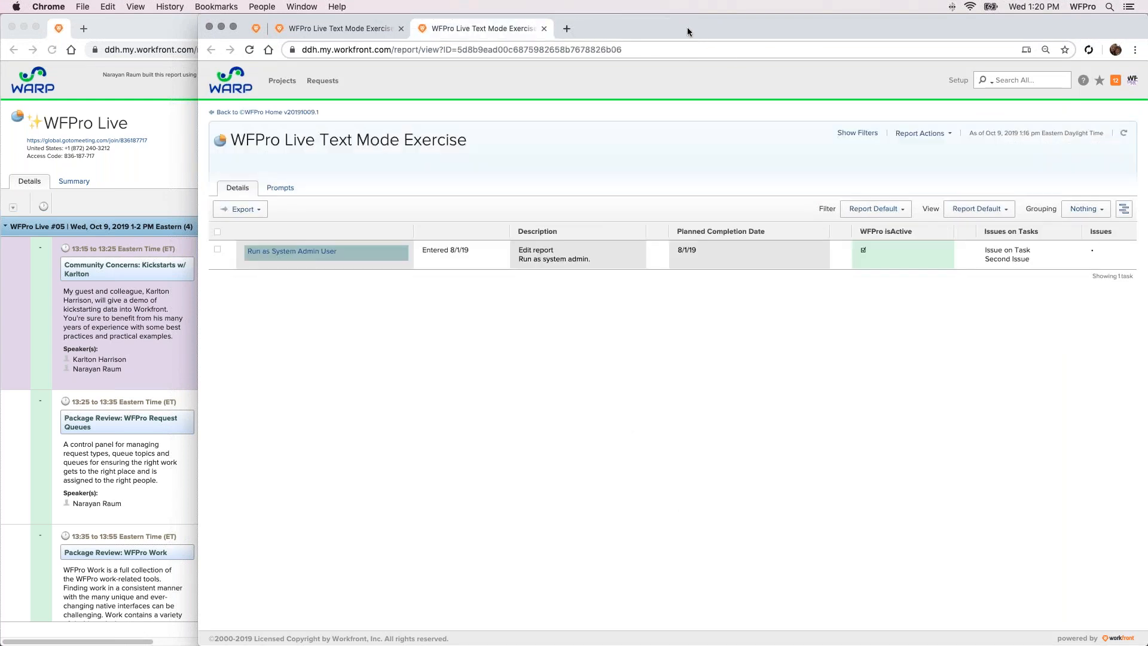
left_click(544, 29)
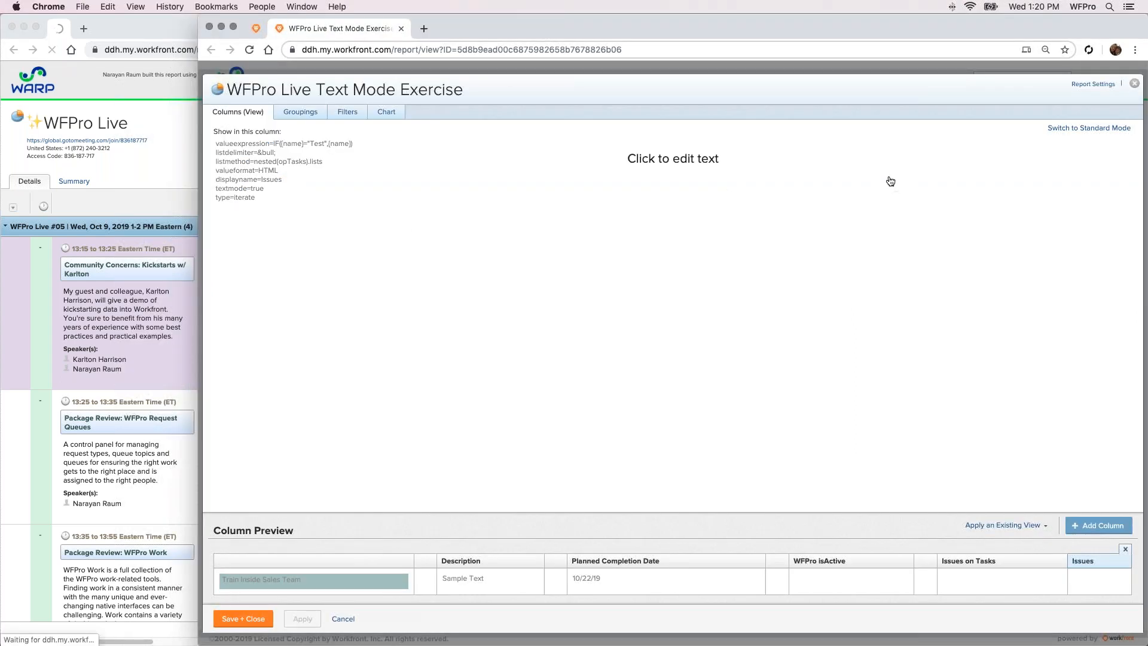
Return to the WFPro Home dashboard, dismiss the page search and open Workfront Setup in a separate tab
key("super+f")
left_click(263, 27)
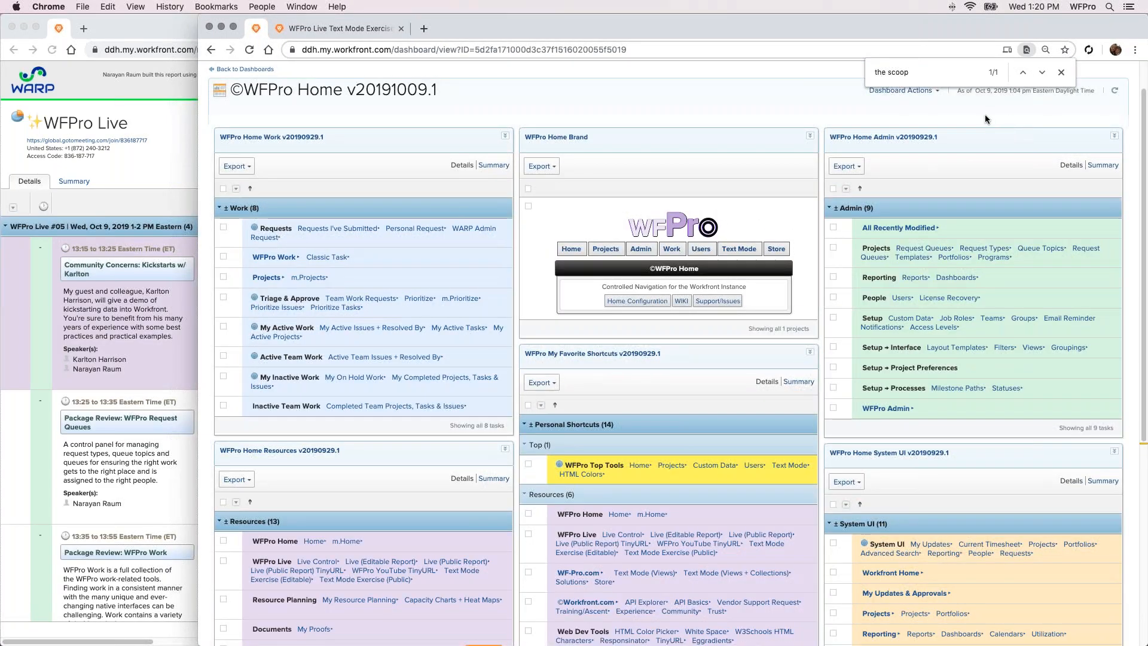
left_click(1061, 72)
scroll(1019, 96, "up", 2)
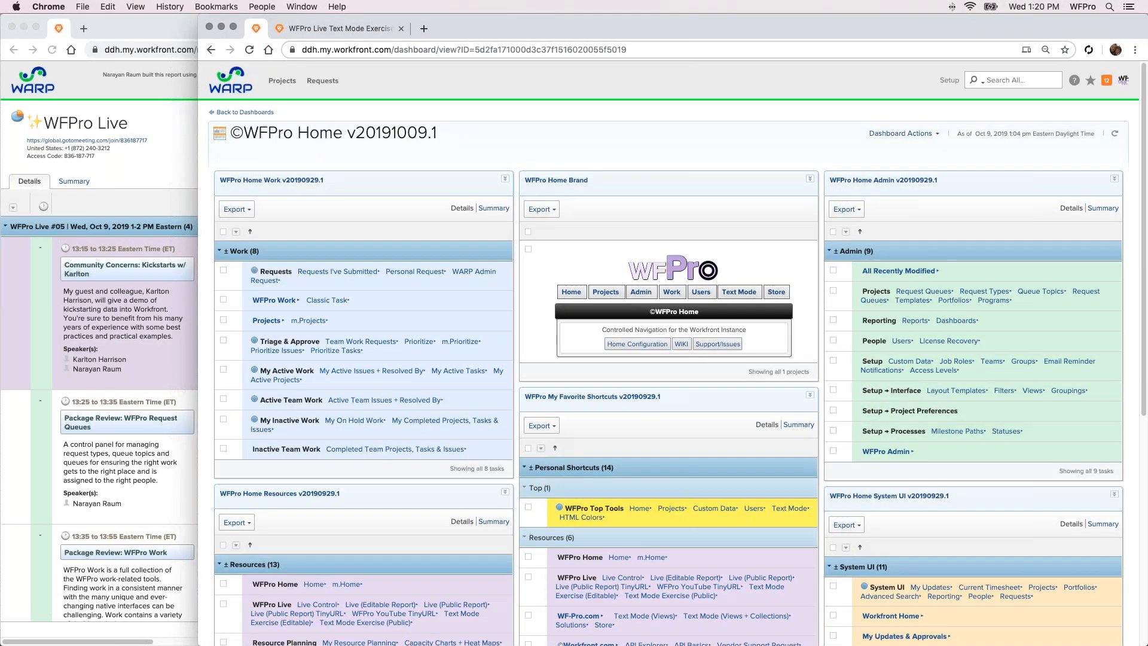
left_click(949, 80, "super")
left_click(358, 30)
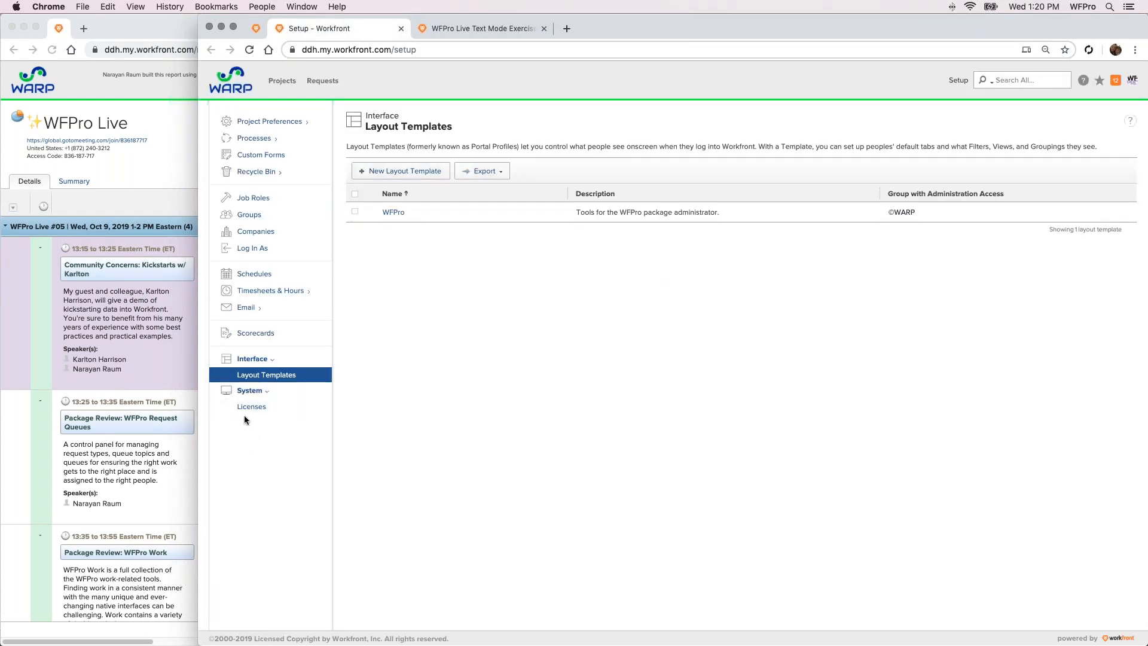
Switch to Safari, bring up the Kick-Starts Import Data page in Workfront Setup and enlarge its content
key("super+Tab")
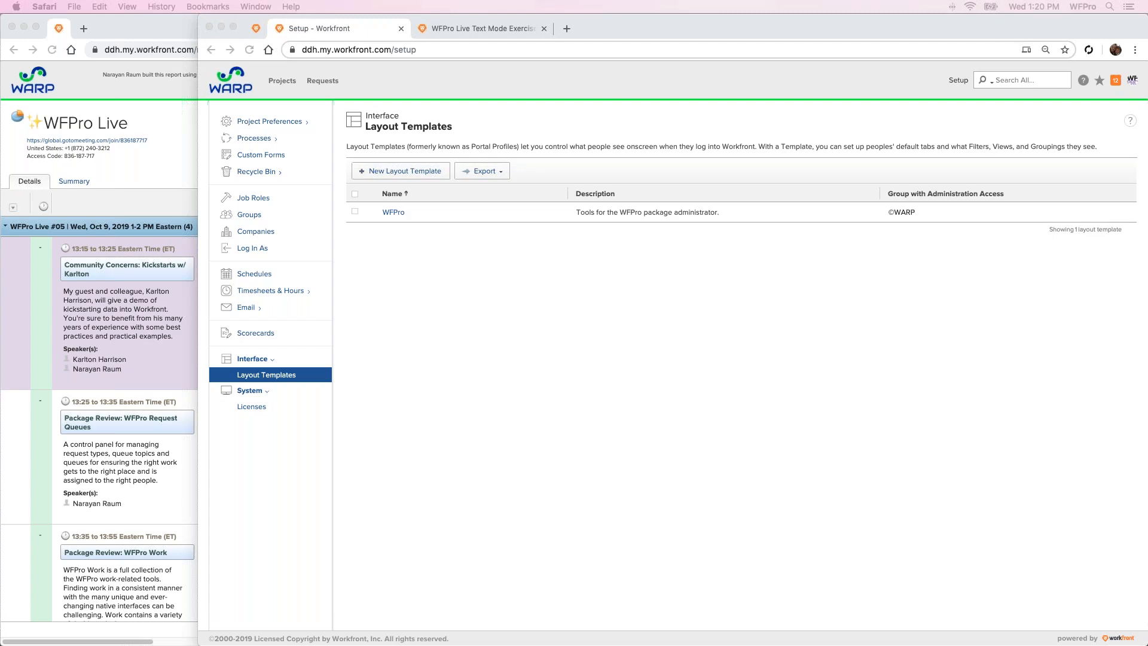
left_click_drag(0, 538, 314, 55)
left_click(867, 92)
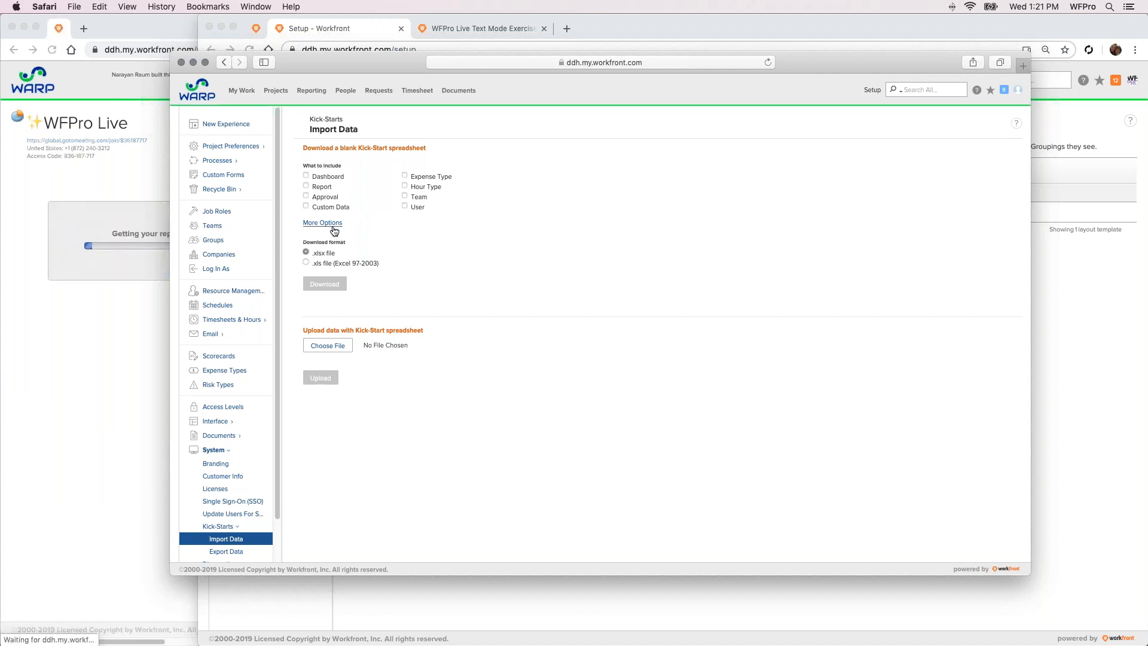
key("super+equal")
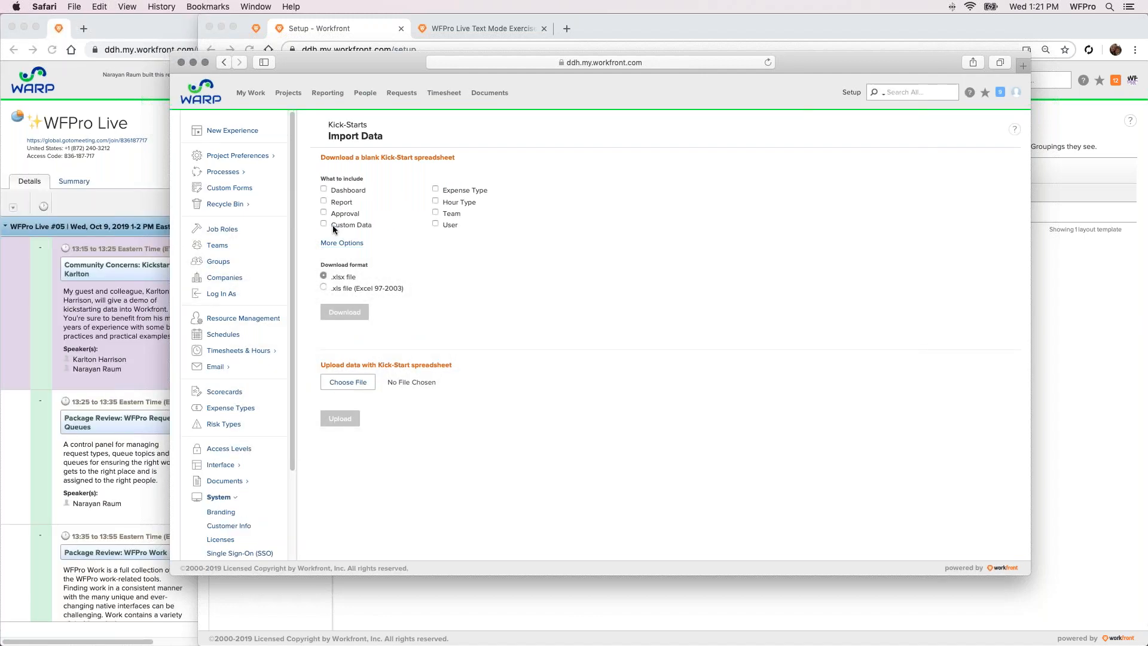
left_click_drag(396, 62, 400, 73)
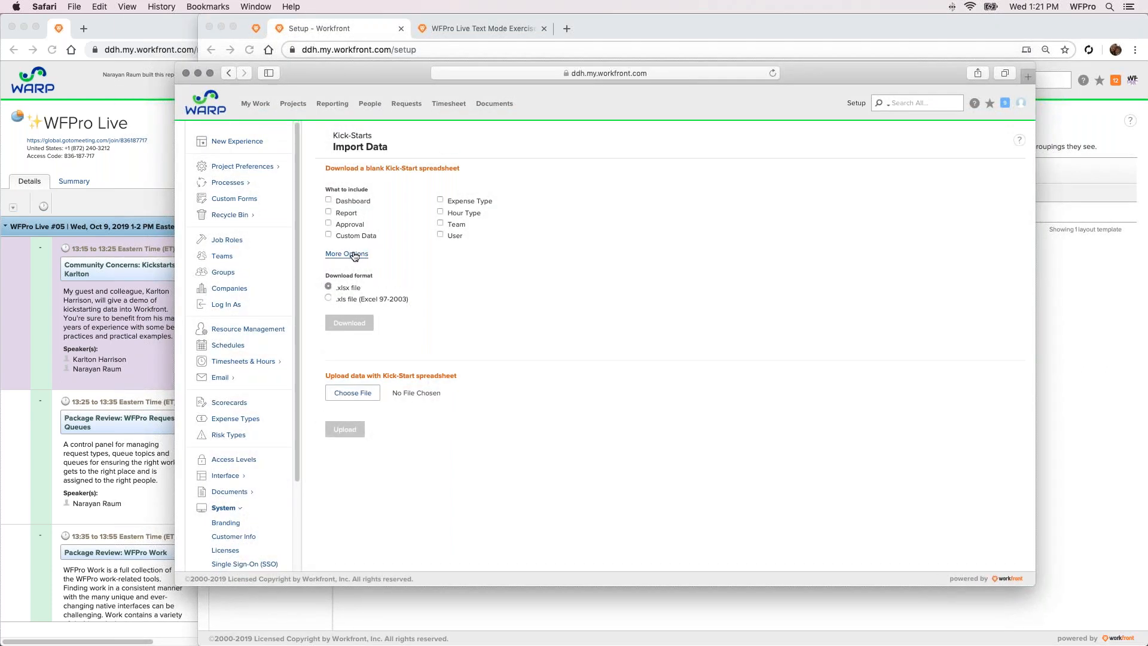
Show all data options for the blank Kick-Start spreadsheet and include Project
left_click(355, 254)
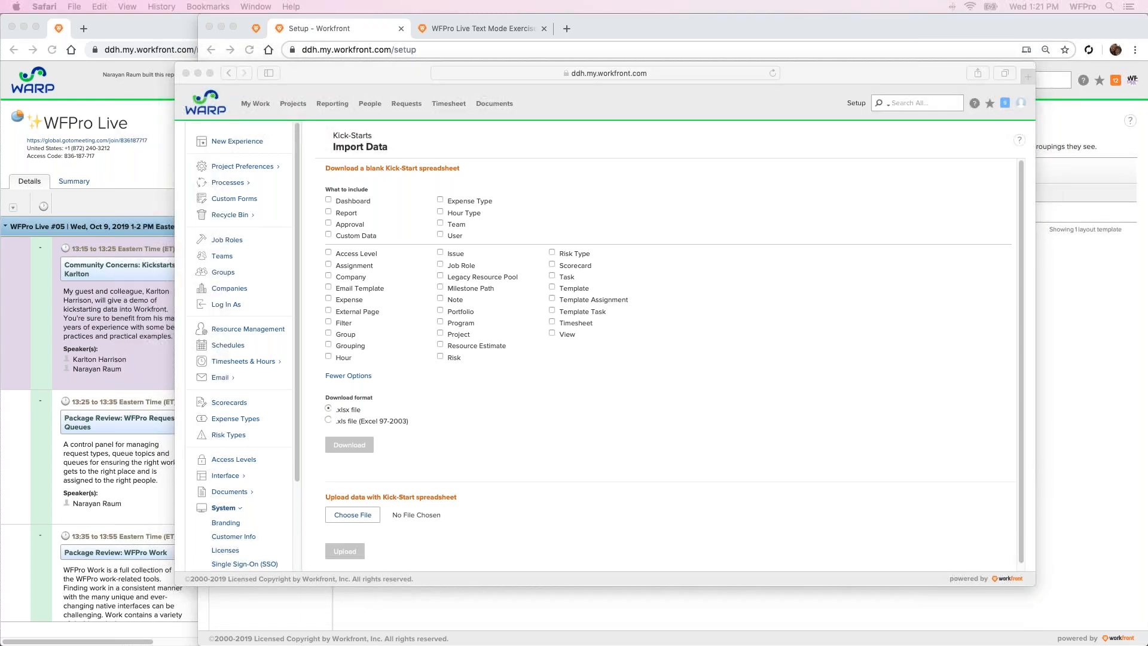
left_click(446, 382)
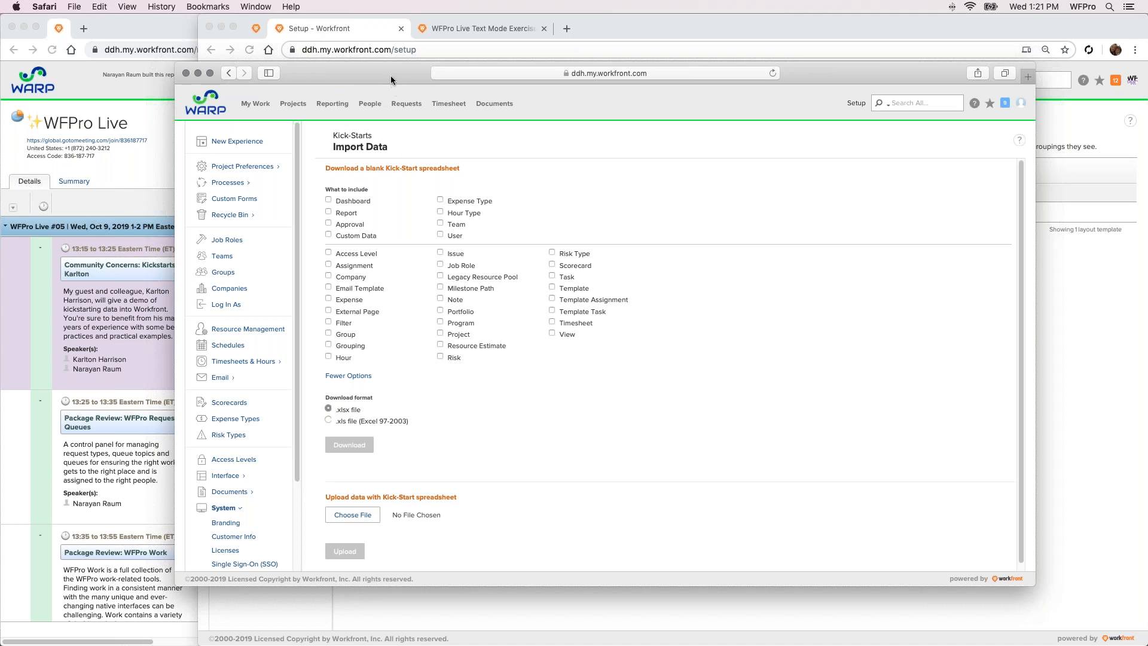
left_click_drag(389, 74, 374, 87)
left_click(425, 348)
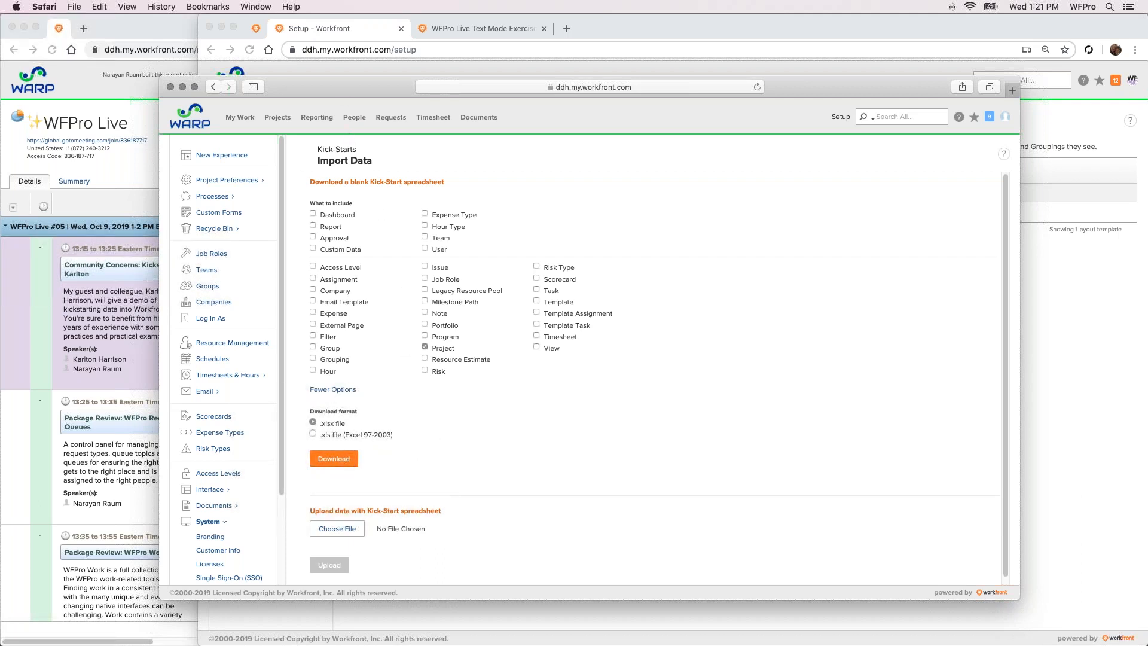
Switch to the Sample Project-Task Kickstart File in Numbers, fit its window and examine the project rows on the PROJ Project sheet
key("super+Tab")
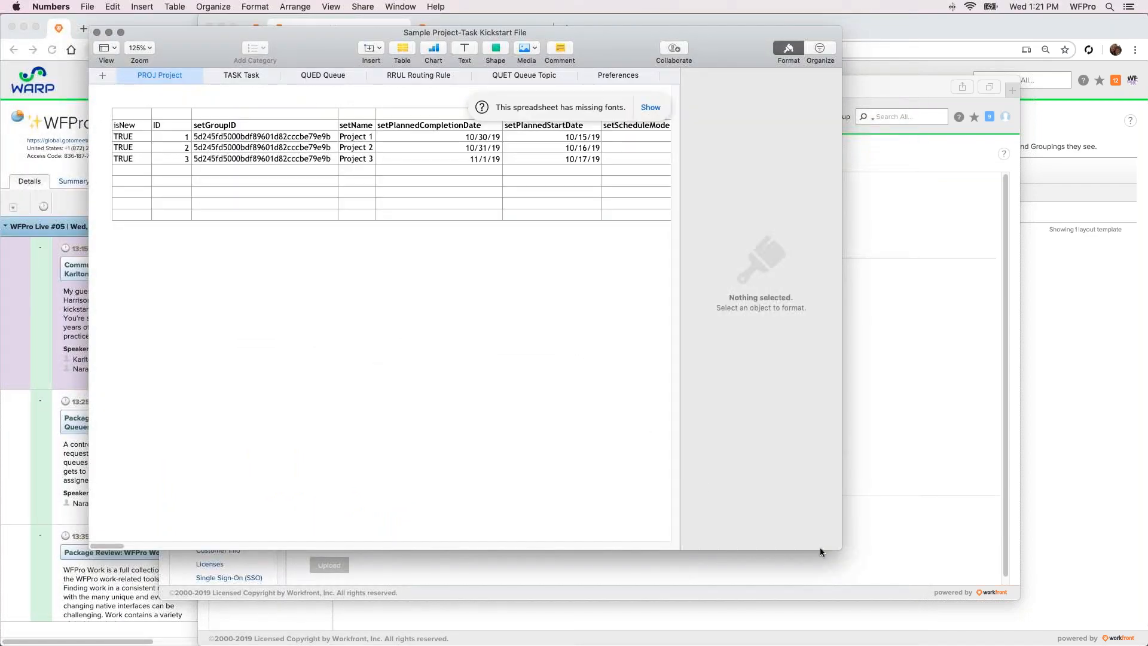
left_click_drag(842, 550, 1101, 623)
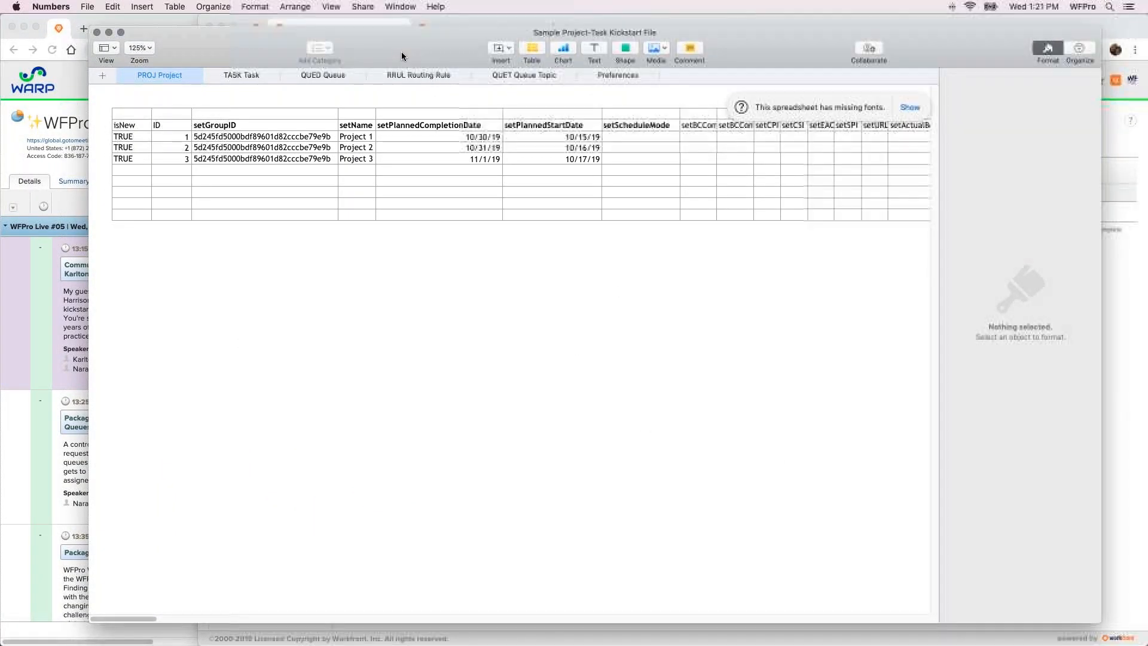
left_click_drag(401, 52, 395, 53)
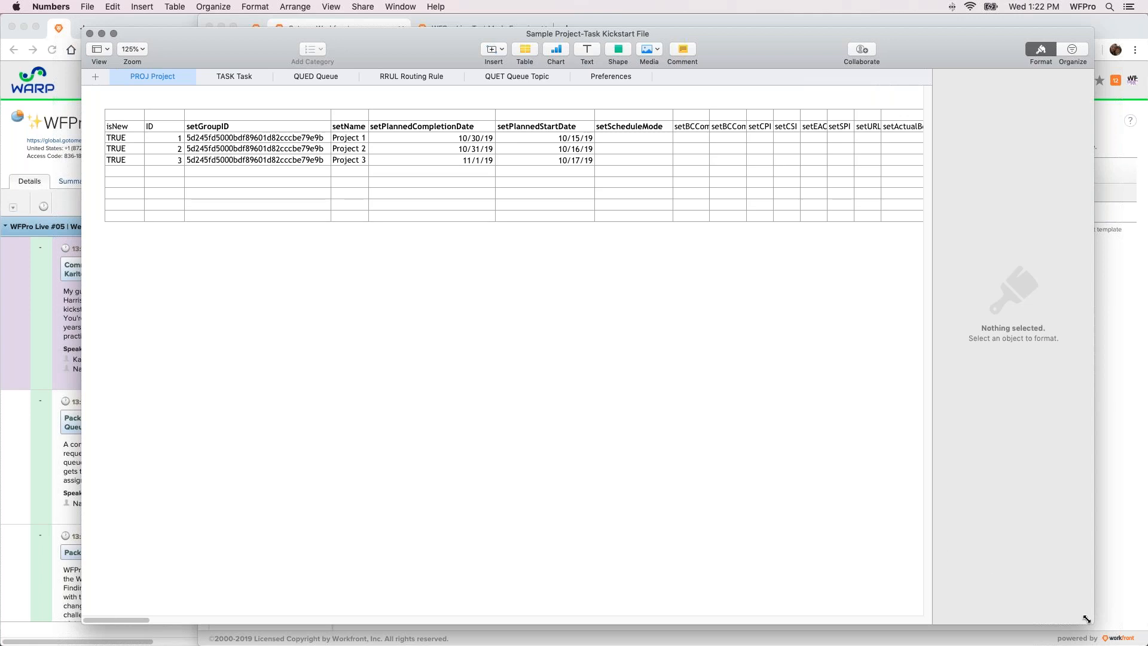
left_click_drag(1084, 615, 907, 464)
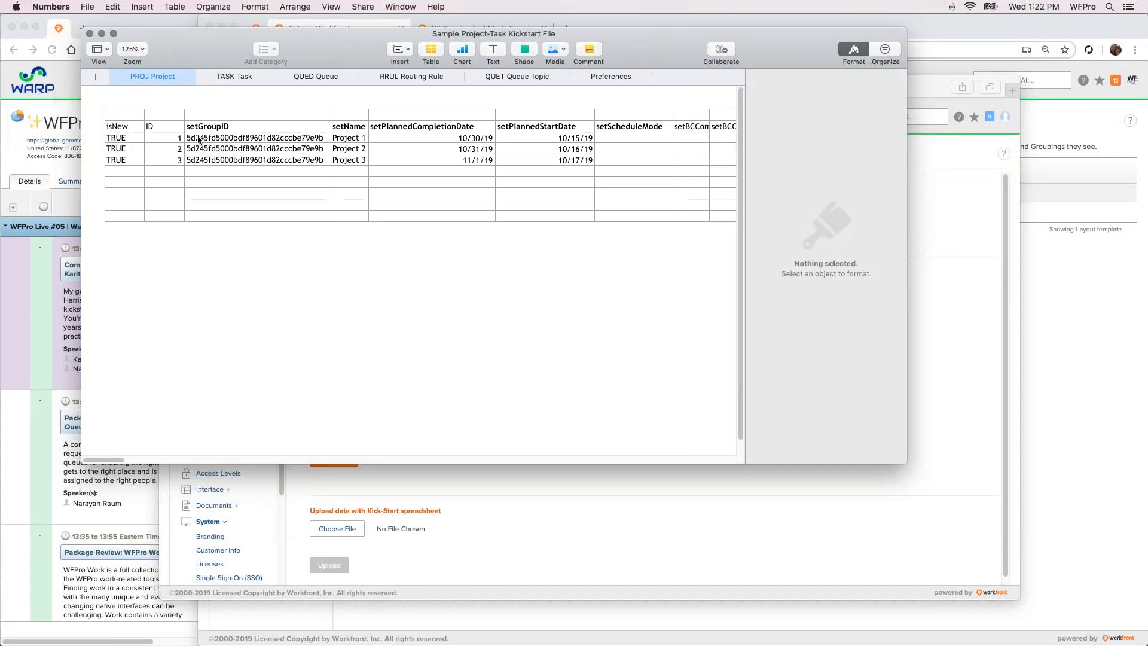
left_click_drag(304, 45, 337, 99)
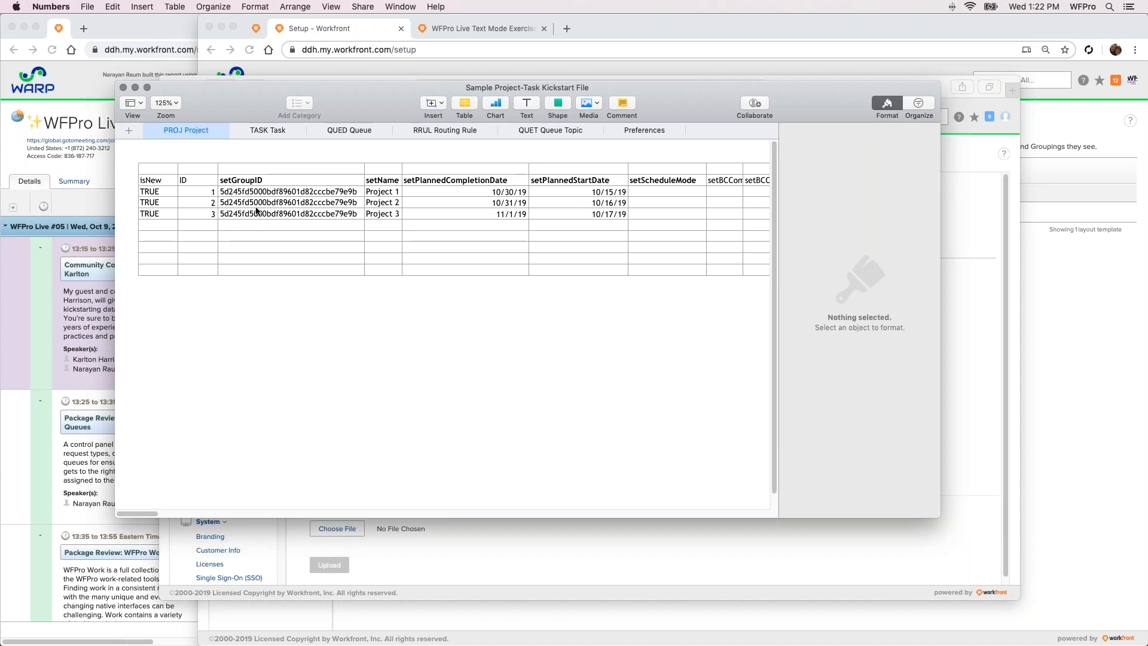
left_click(381, 195)
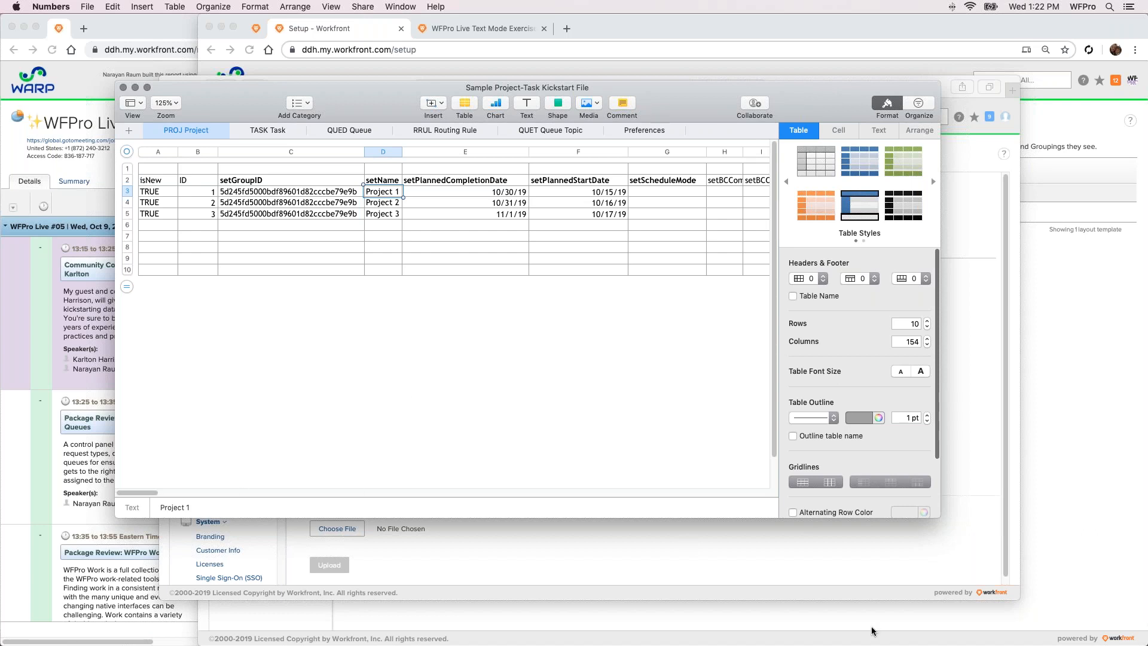
left_click_drag(935, 516, 1040, 588)
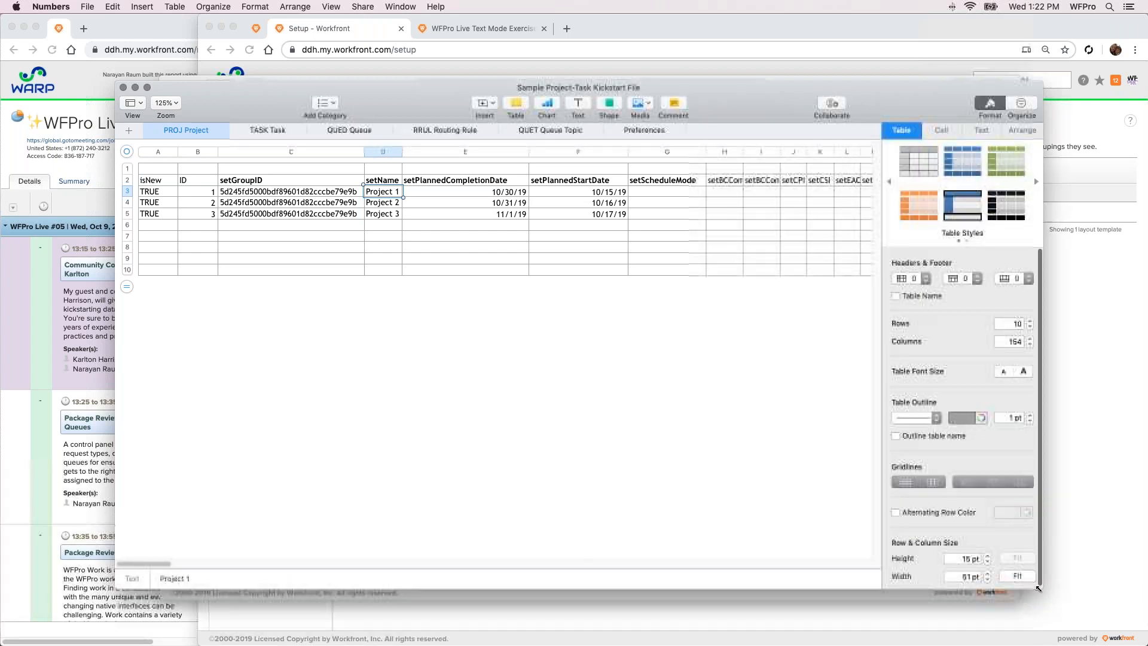
Search the PROJ Project sheet for the ownerID and sponsorID fields
key("super+f")
type("owner ID")
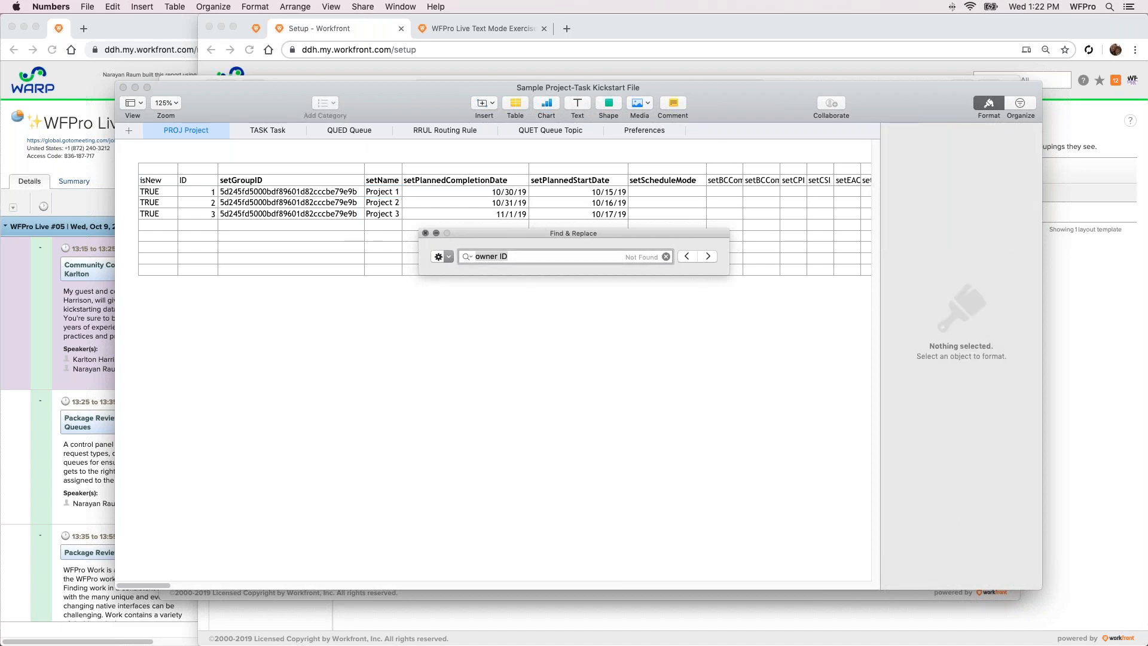
key("Escape")
key("super+f")
type("ownerID")
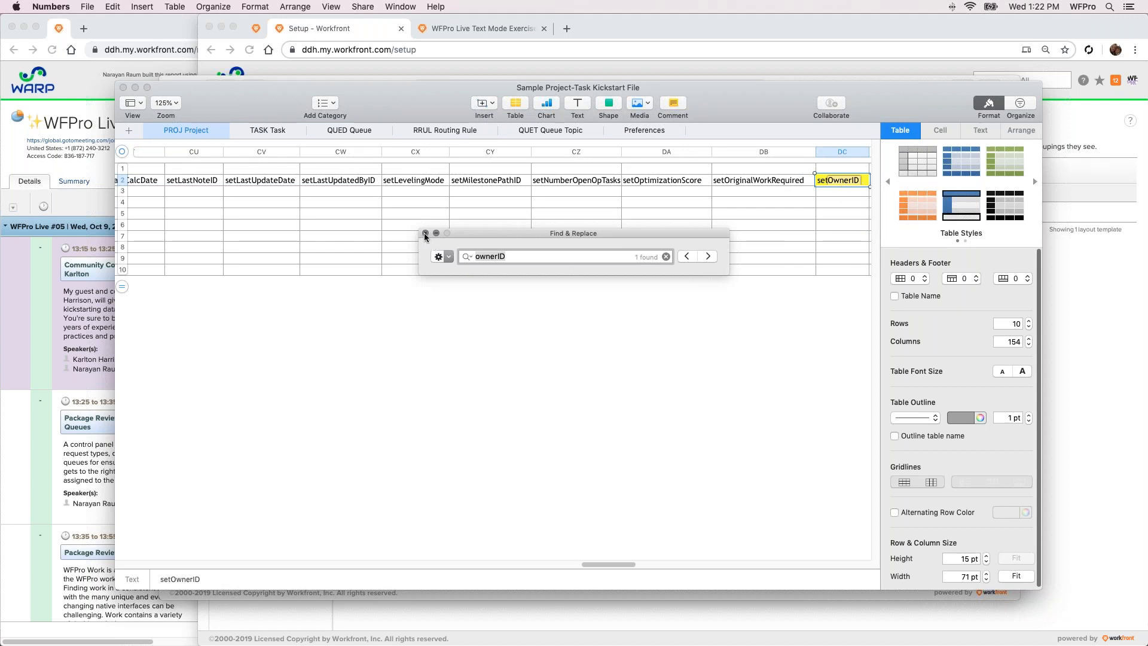
type("sponsorID")
key("Return")
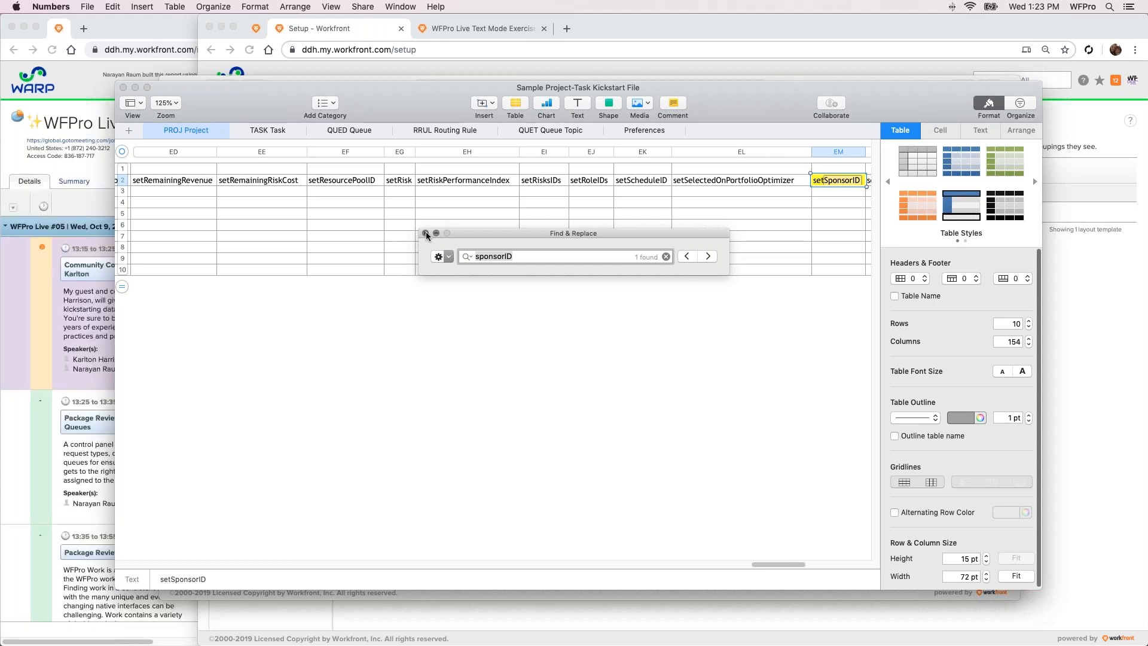
left_click(425, 232)
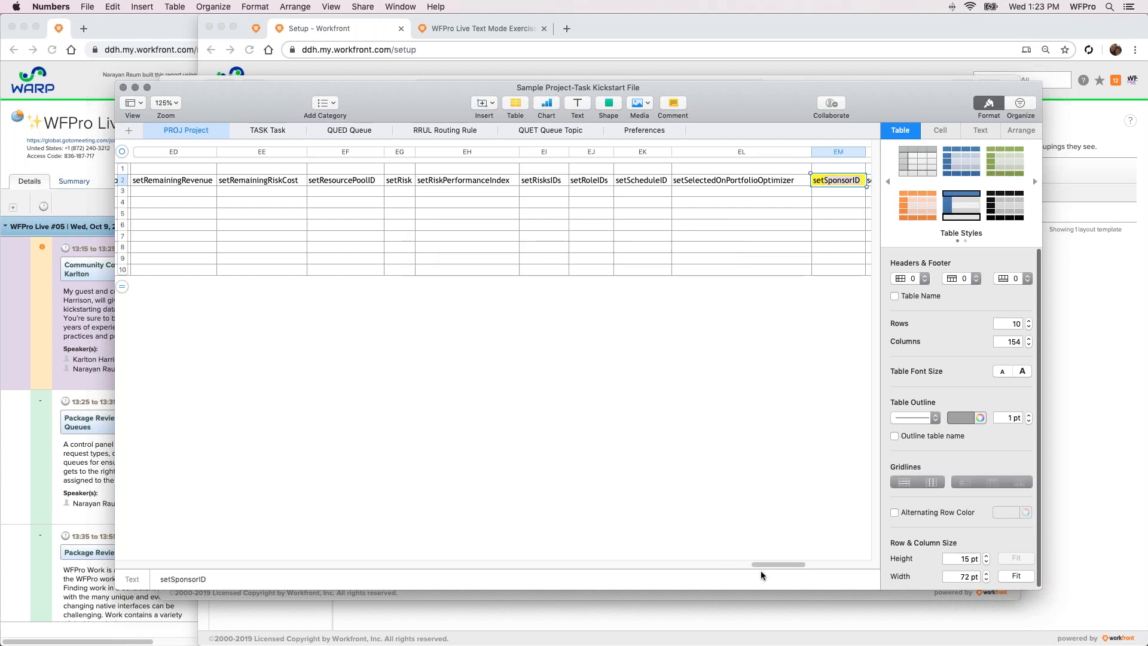
left_click_drag(766, 564, 630, 565)
Examine the isNew, ID and setProjectID values on the TASK Task sheet to see how tasks link to projects
left_click(268, 130)
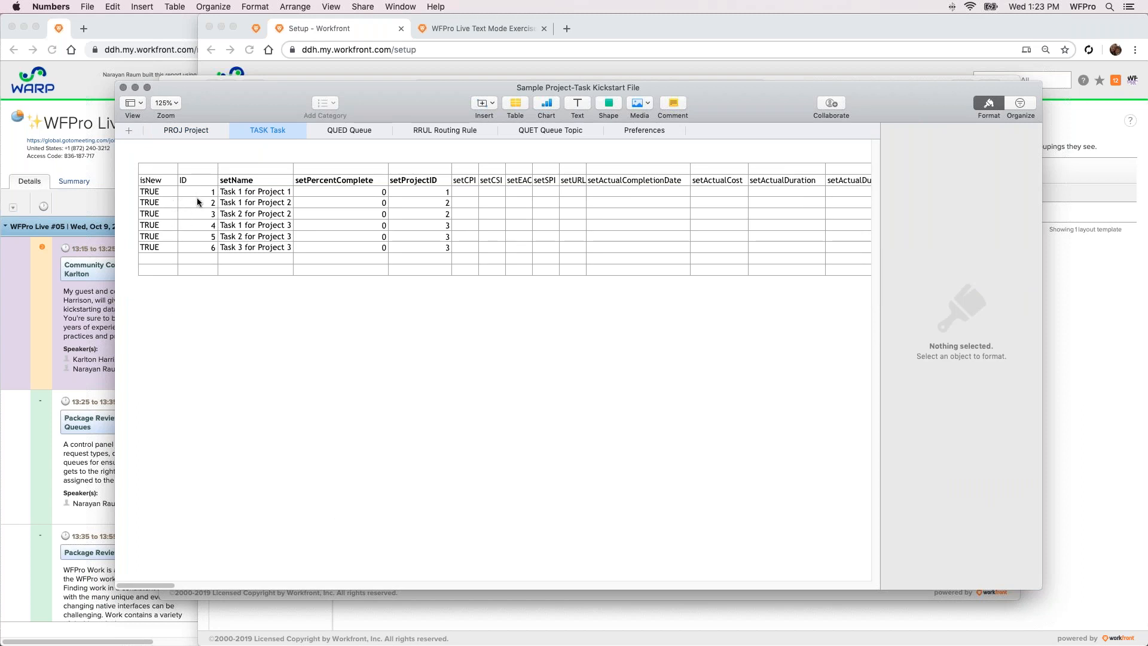
left_click(160, 184)
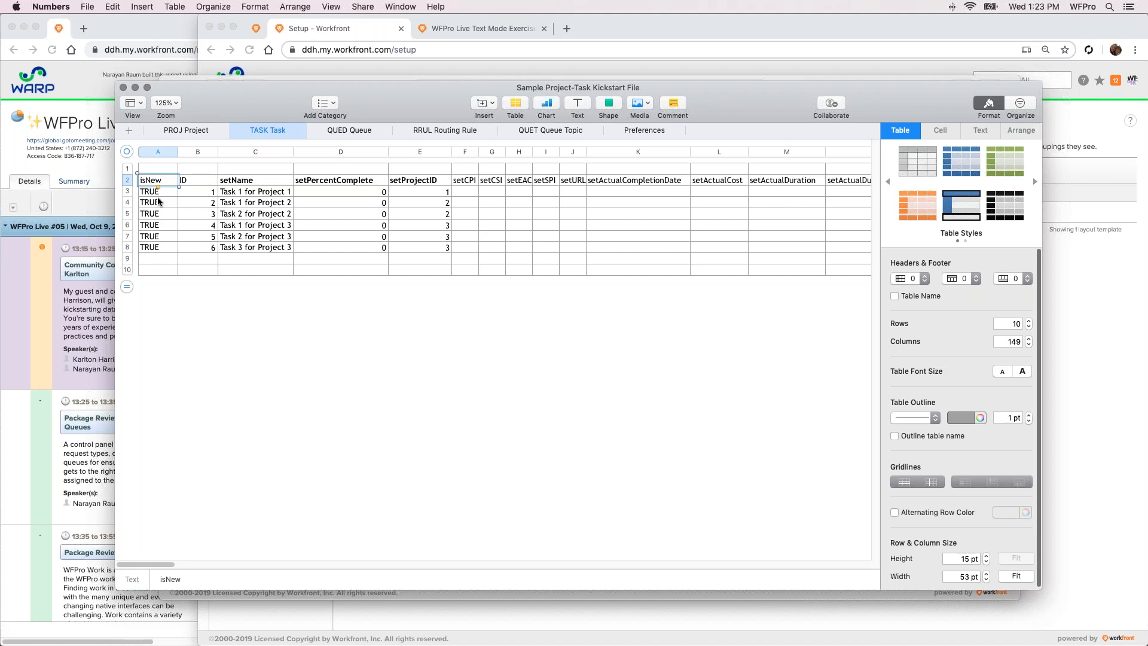
left_click(204, 194)
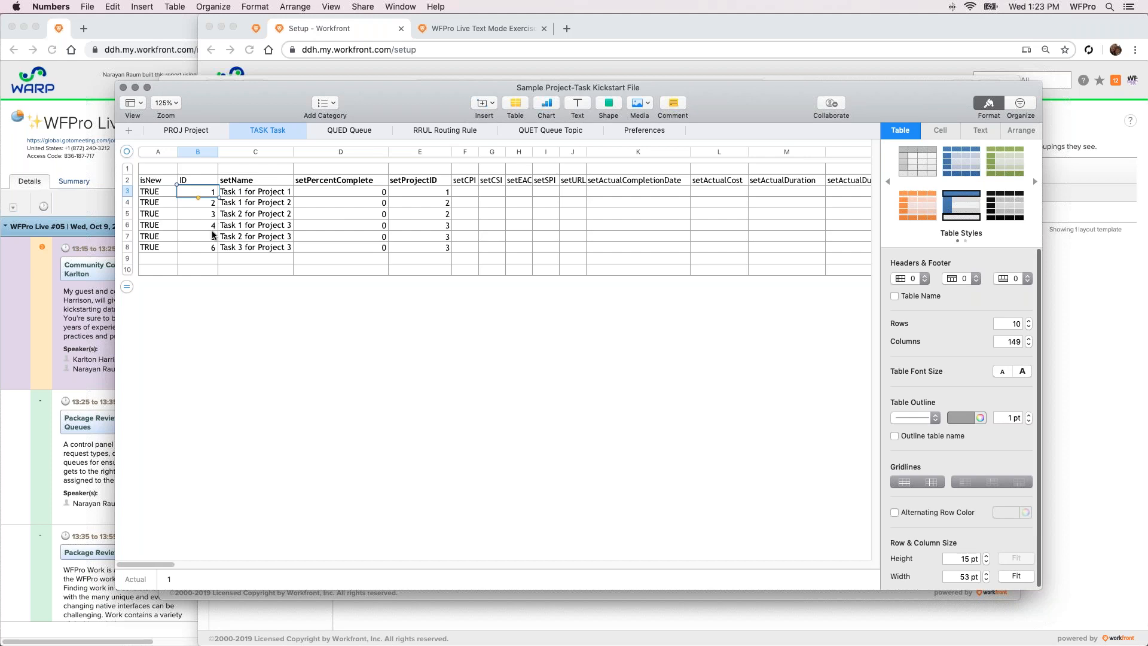
left_click(426, 190)
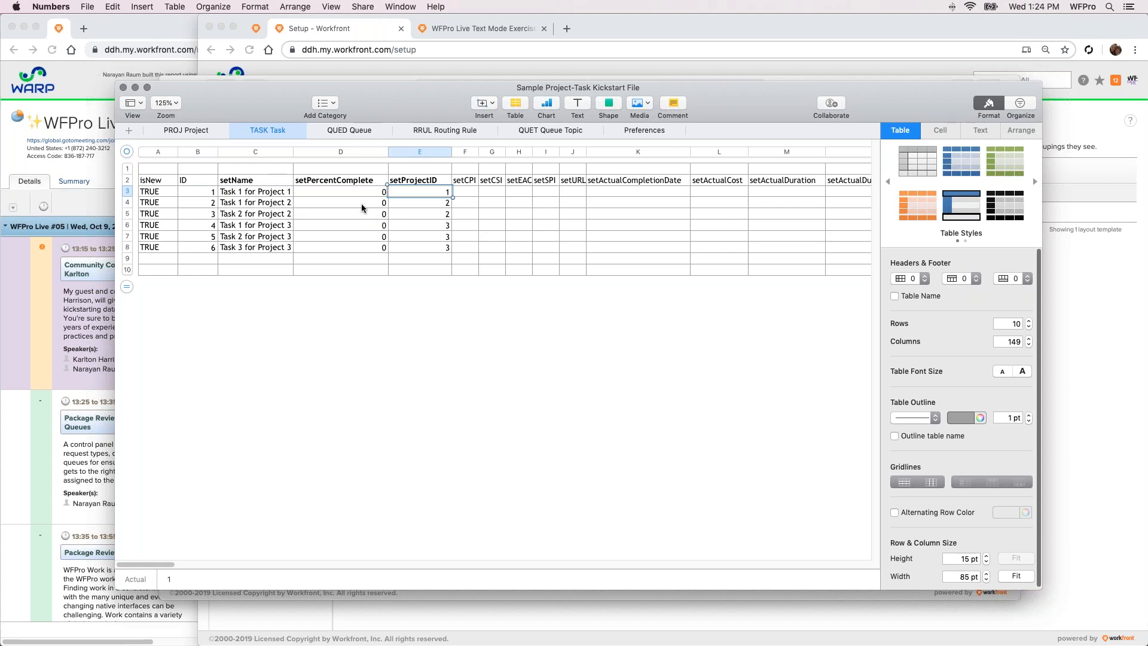
left_click_drag(440, 204, 433, 244)
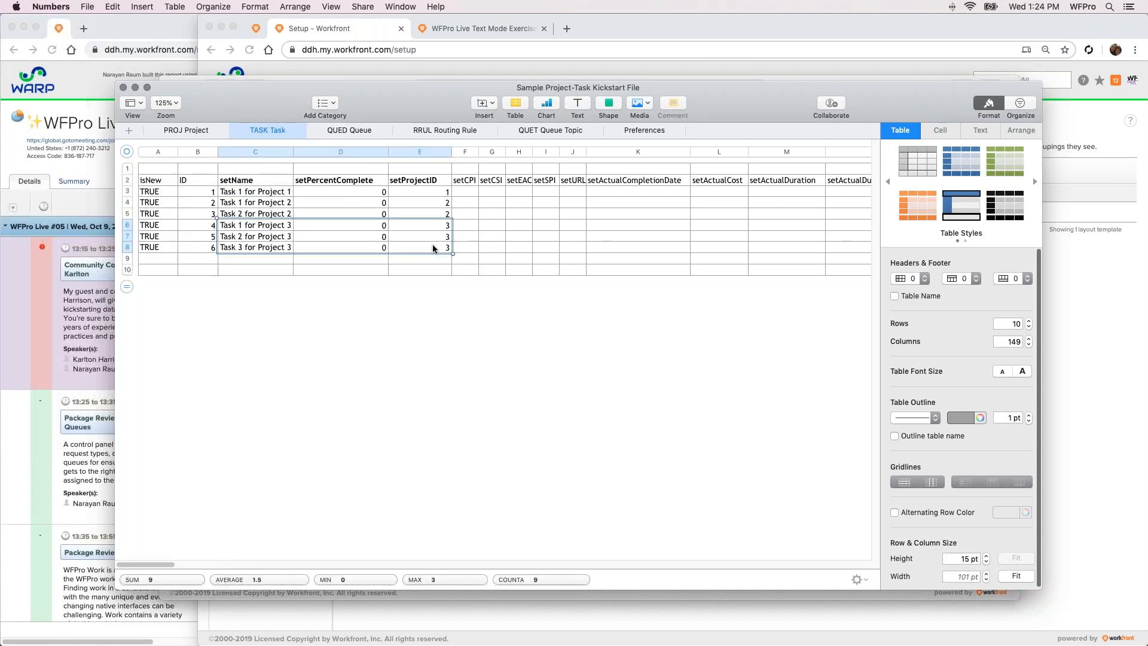
left_click(343, 344)
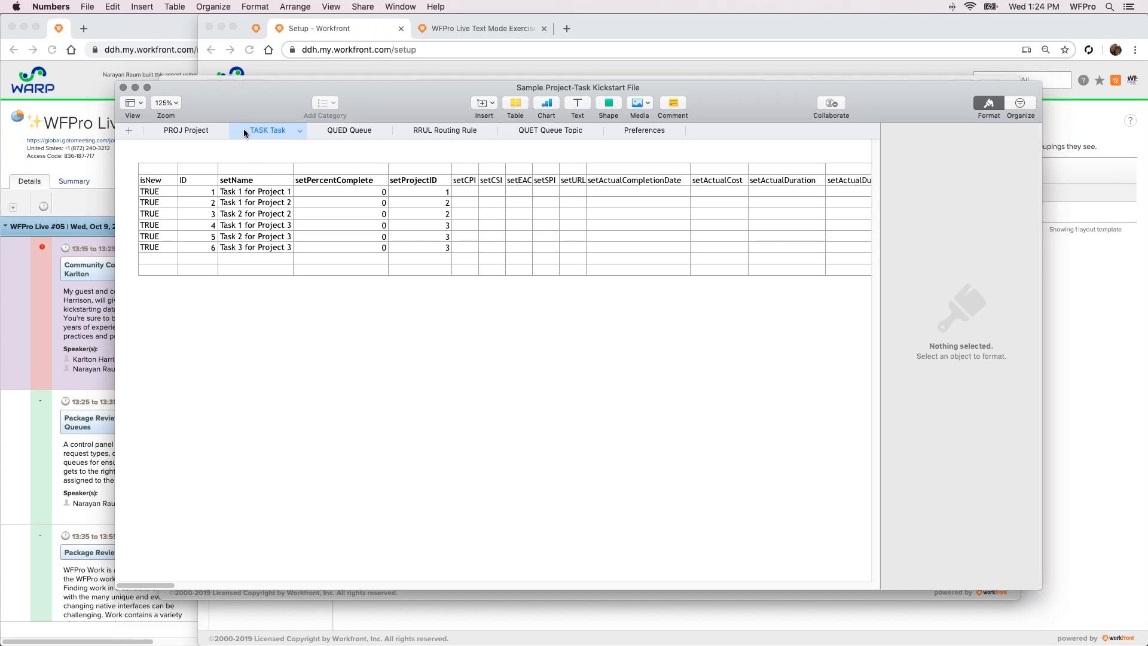
Return to the first columns of the PROJ Project sheet and keep the kickstart spreadsheet in front of the browser
left_click(210, 130)
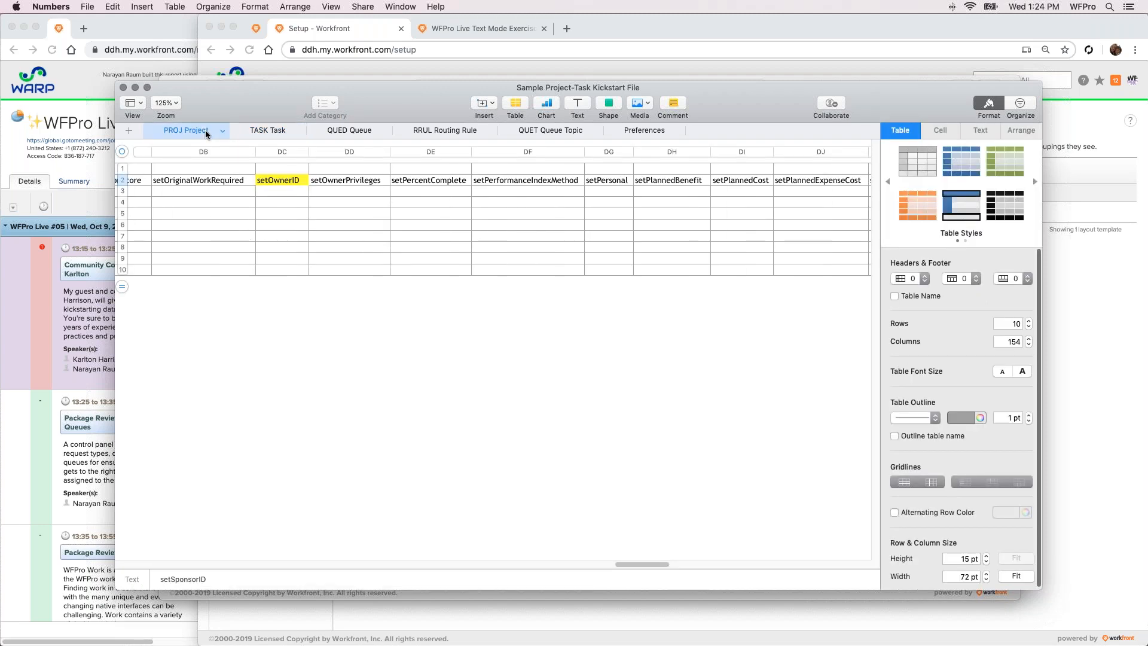
left_click_drag(647, 564, 135, 548)
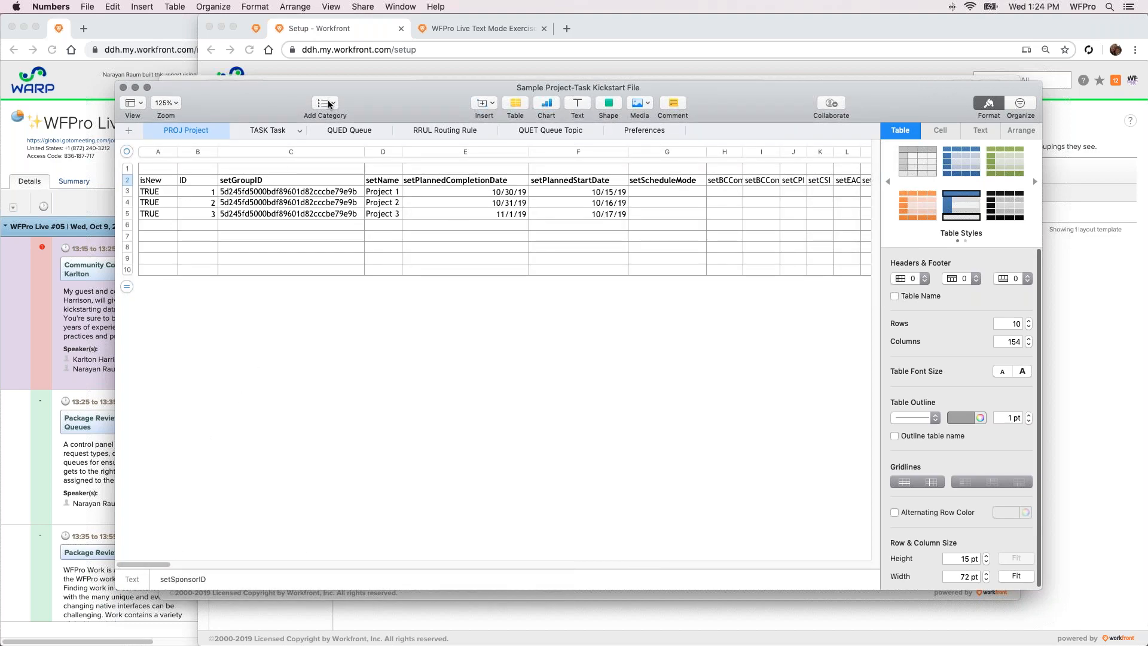
left_click_drag(379, 85, 349, 96)
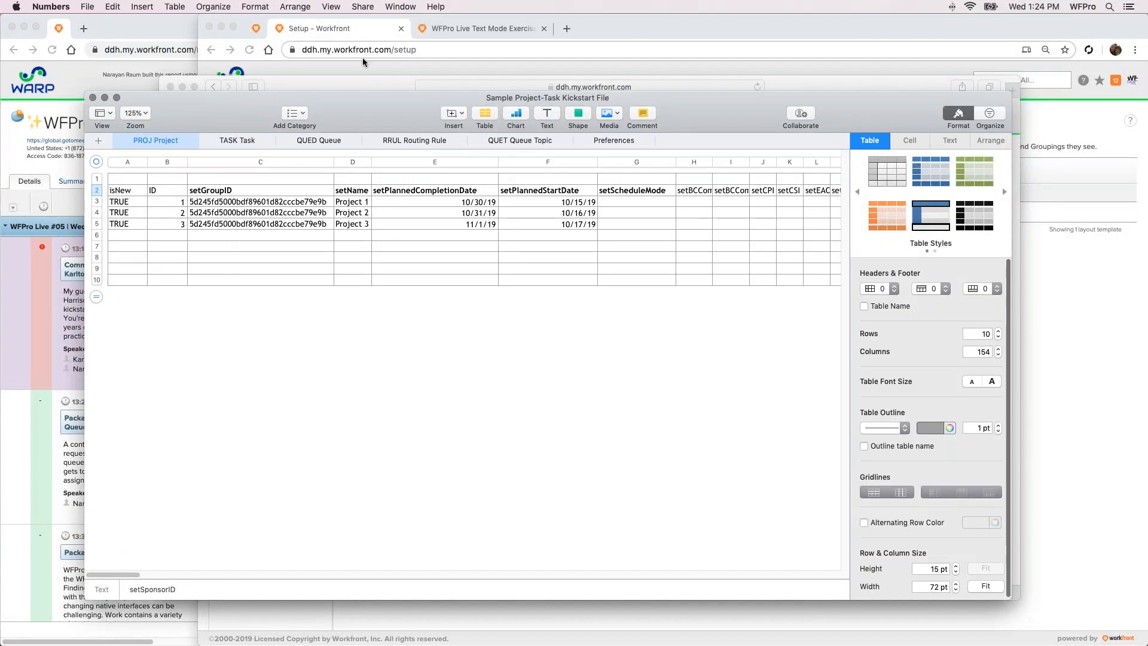
left_click(348, 31)
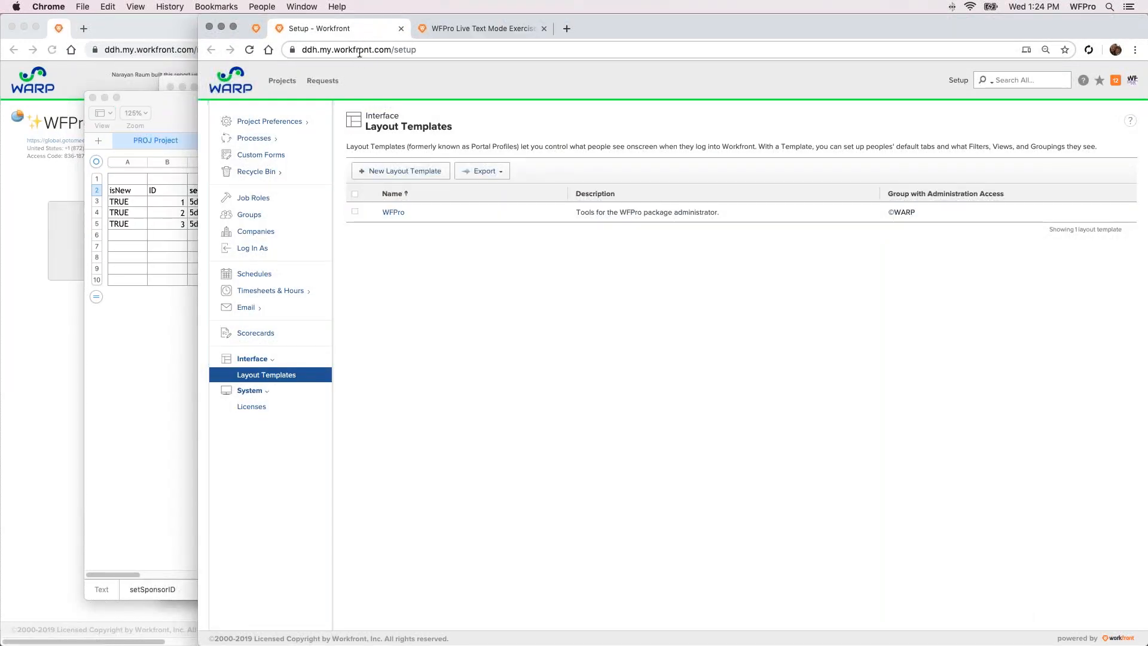
key("super+Tab")
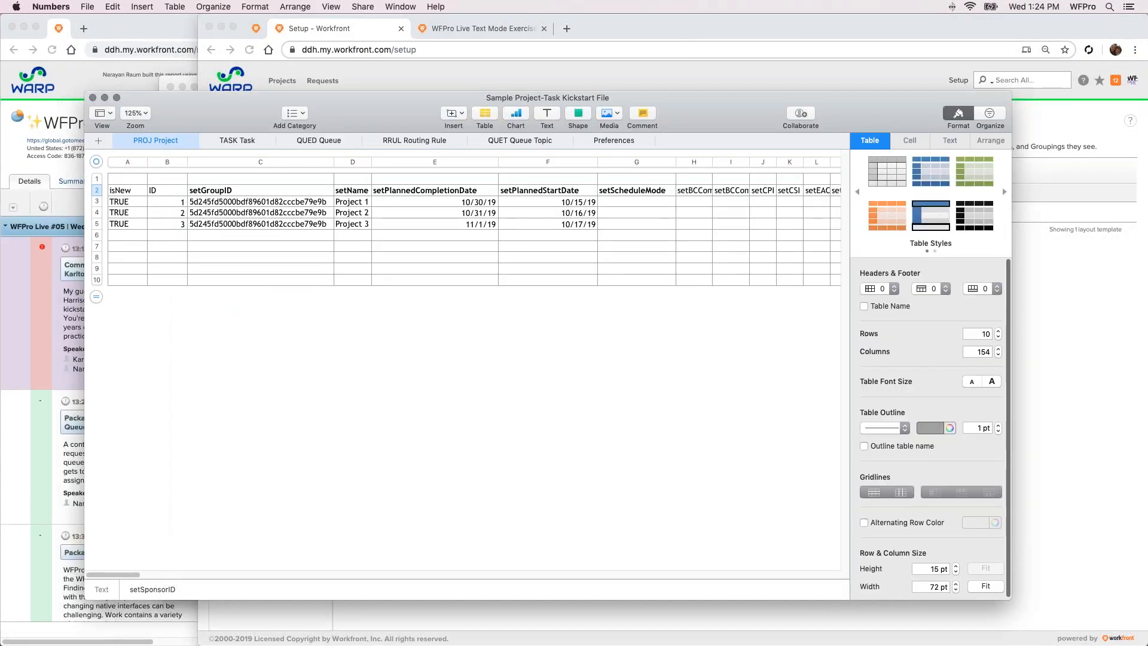
Switch to Workfront's Import Data page in Safari and upload Sample Project-Task Kickstart File.xlsx as the kickstart spreadsheet
key("super+Tab")
left_click_drag(374, 85, 357, 92)
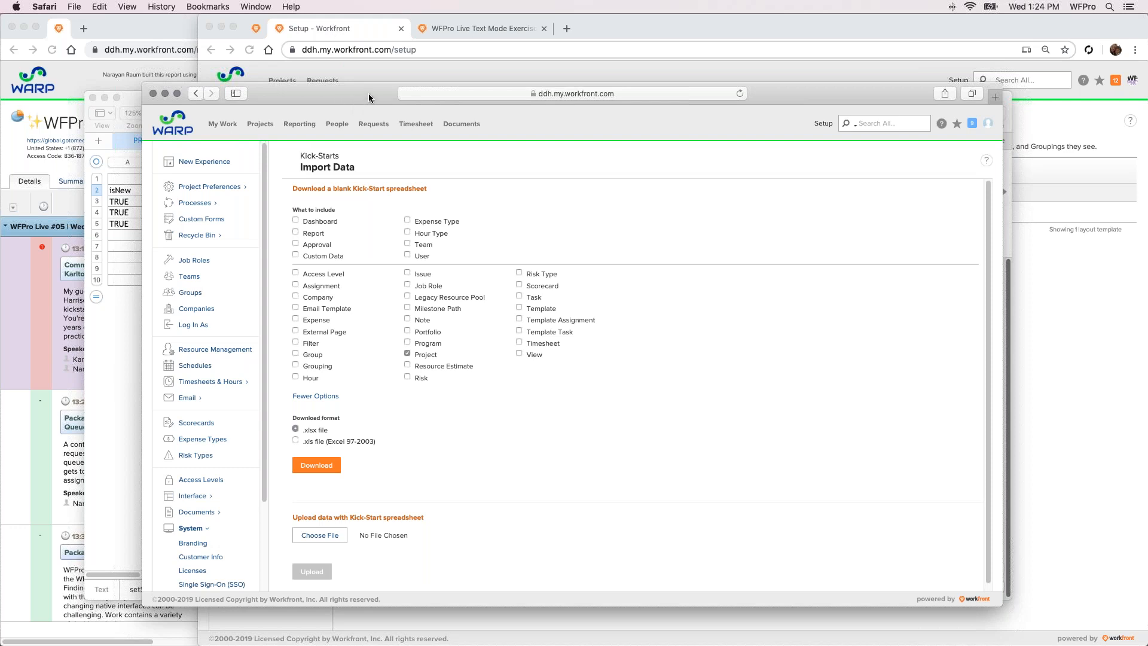
left_click_drag(369, 93, 357, 93)
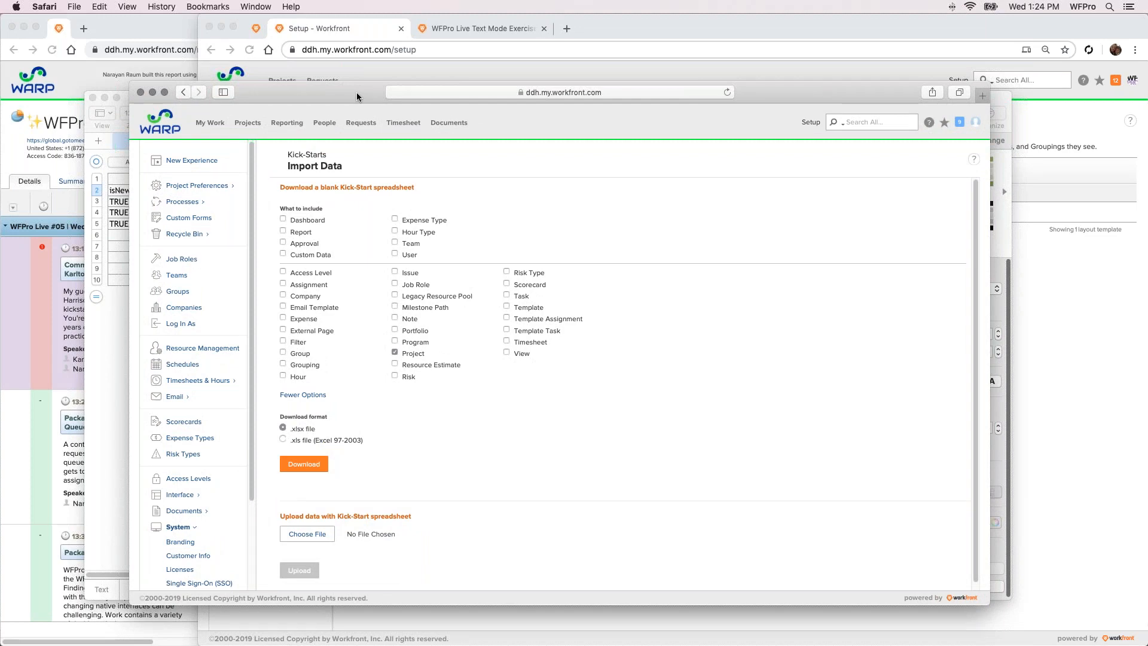
mouse_move(357, 92)
left_mouse_down()
mouse_move(337, 92)
mouse_move(359, 92)
left_mouse_up()
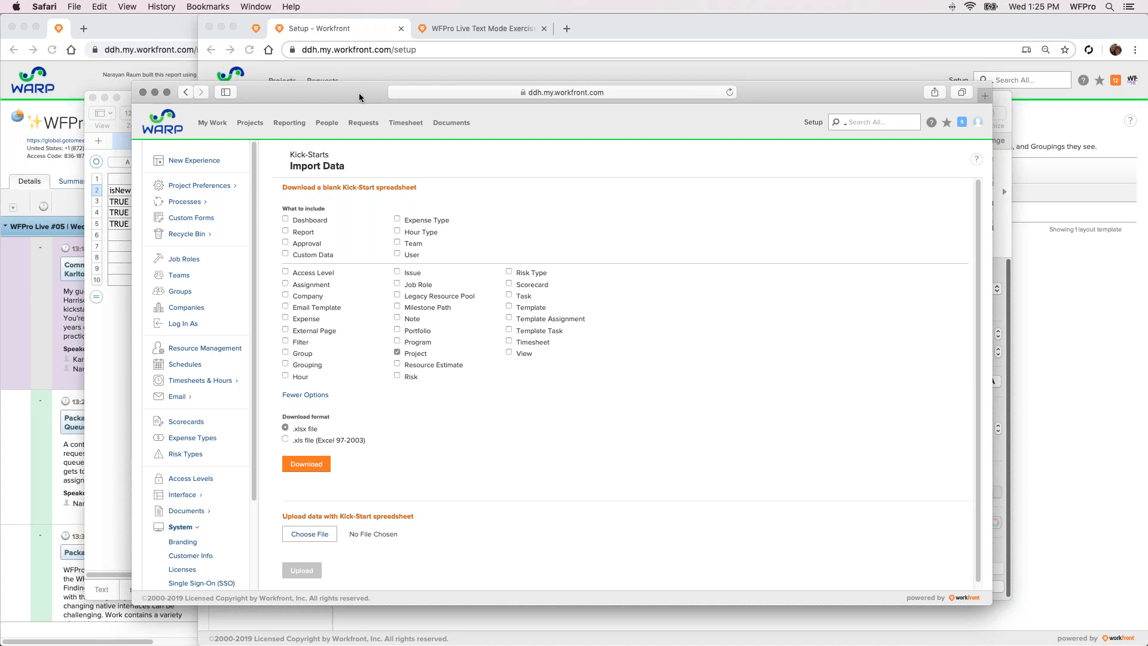
left_click(310, 534)
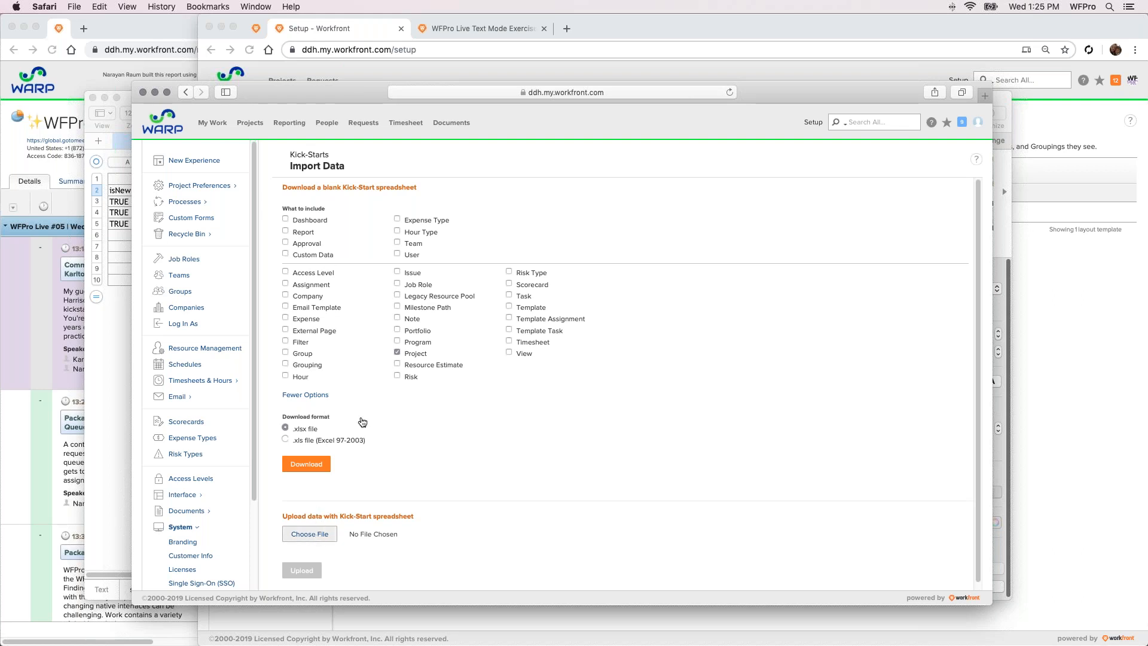
double_click(473, 133)
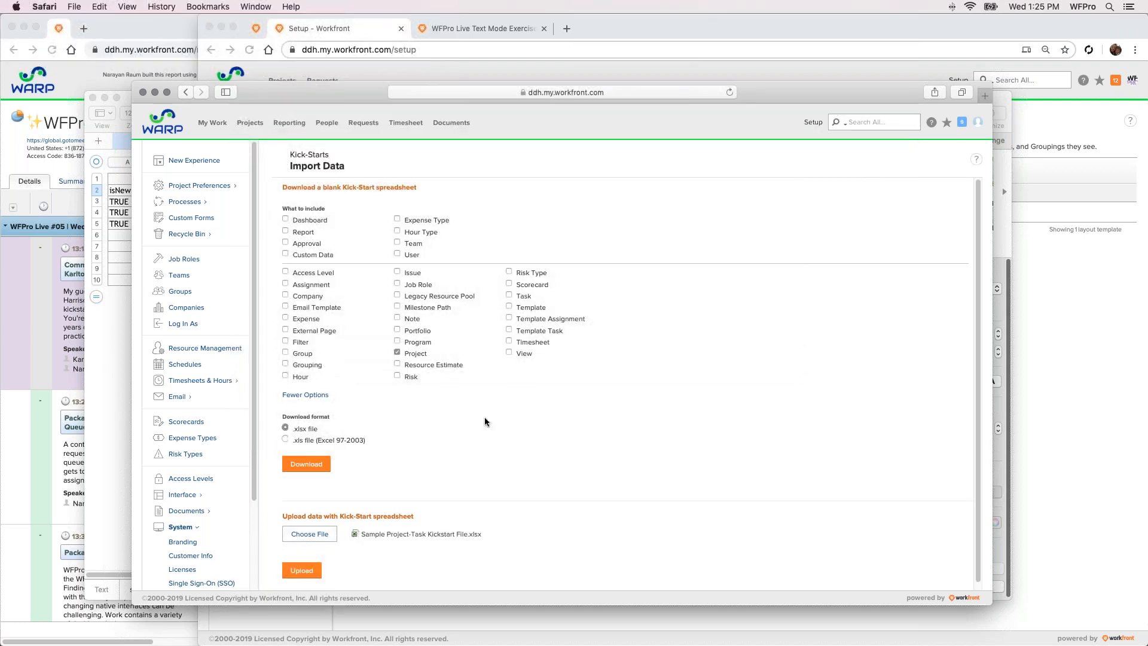
left_click(303, 569)
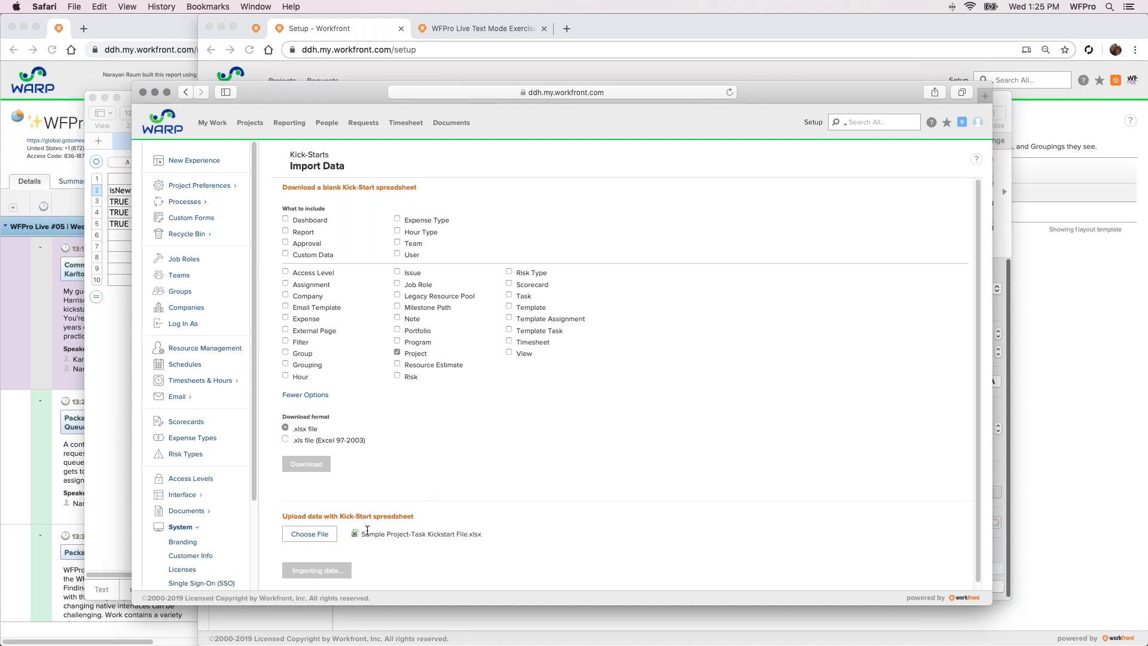
Examine the summary of imported data on the Import Data page and move the browser window aside
left_click_drag(767, 94, 759, 45)
scroll(567, 360, "down", 2)
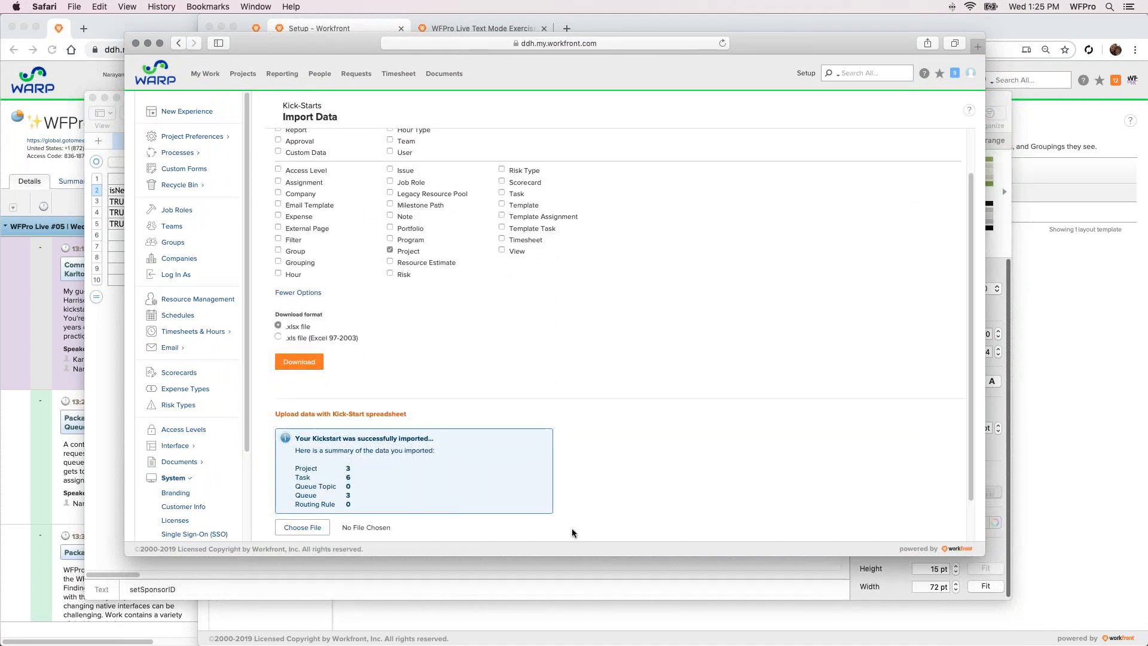
scroll(540, 434, "down", 1)
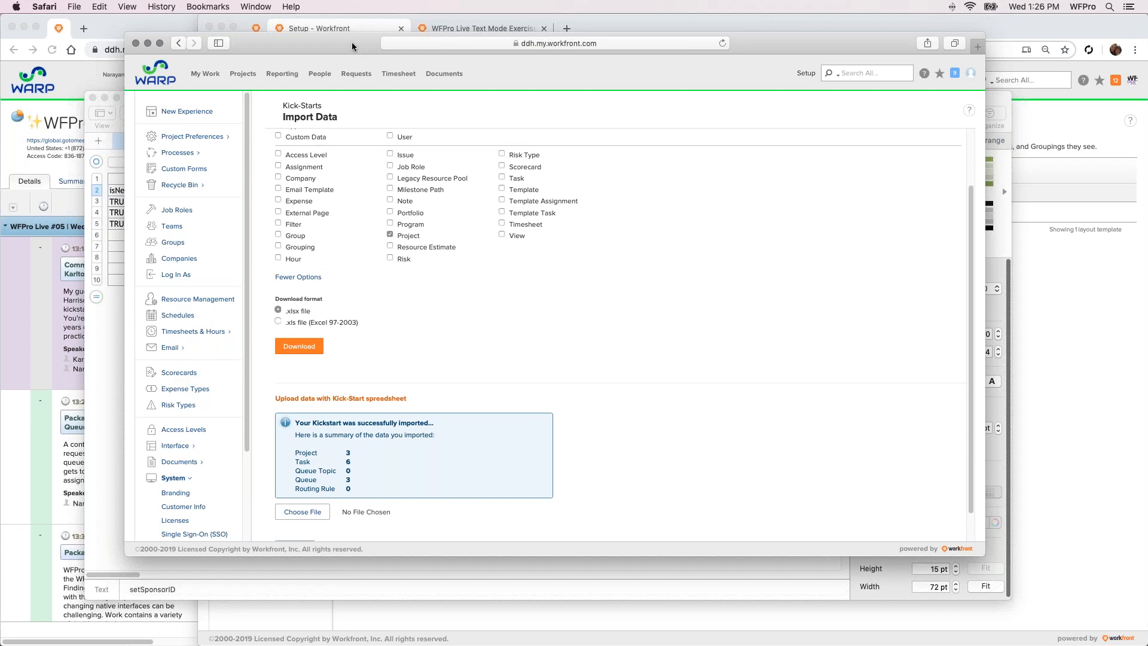
left_click_drag(351, 42, 412, 109)
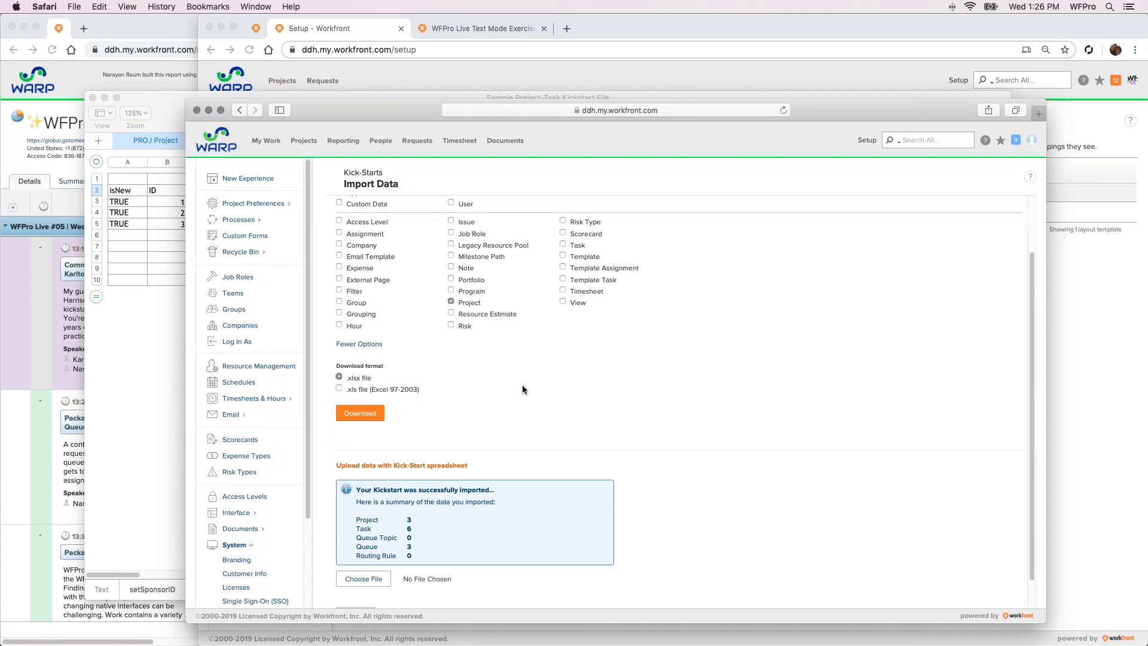
Switch to Chrome, open the WFPro Projects dashboard and run its Project Search with Entry Date set to Today
left_click(317, 35)
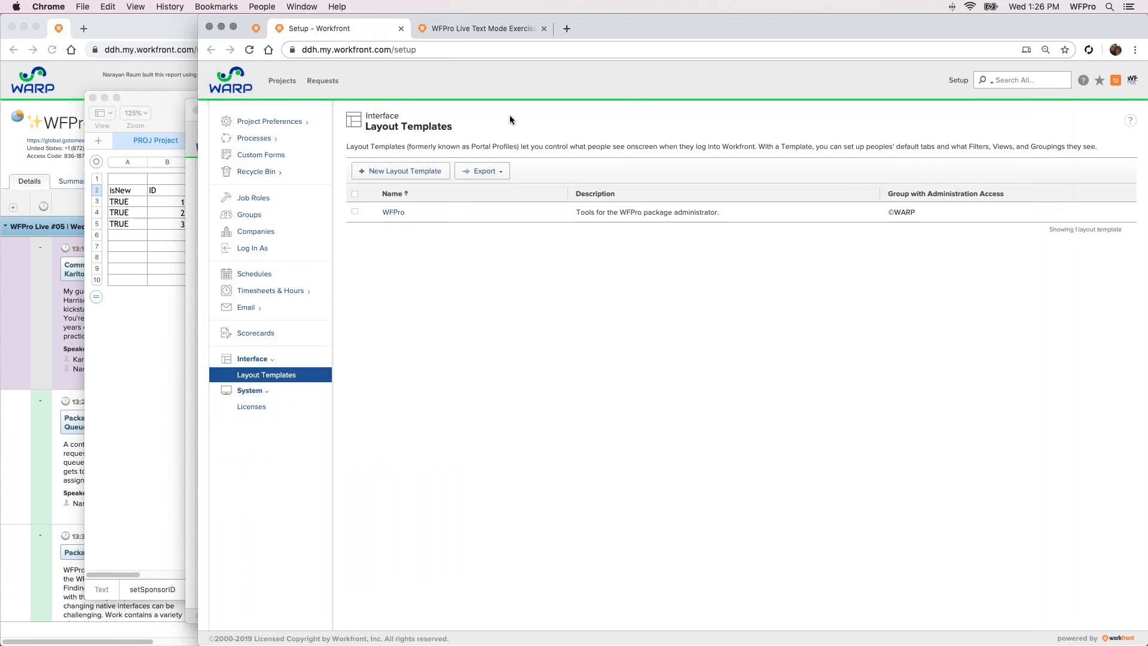
left_click(281, 80)
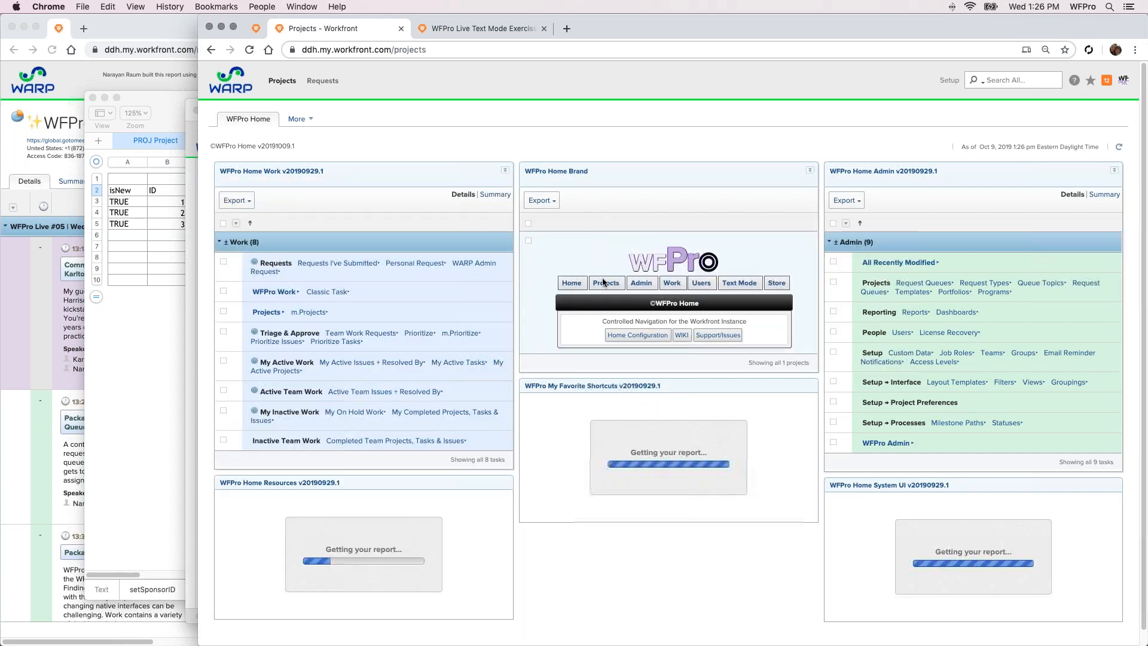
left_click(605, 285)
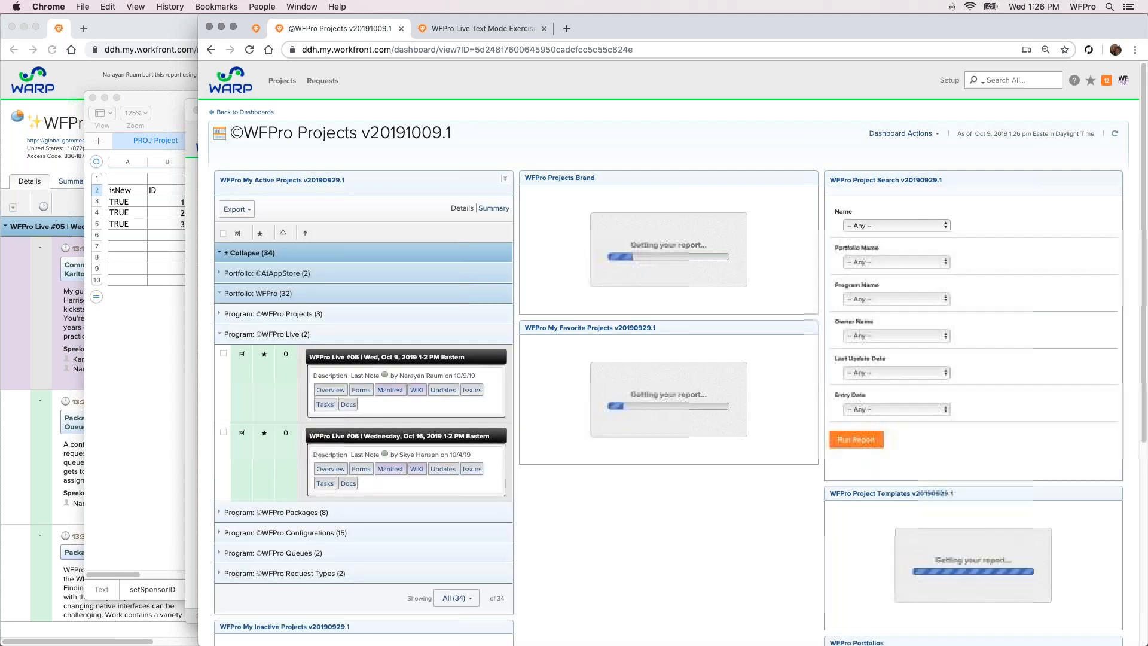
left_click(895, 409)
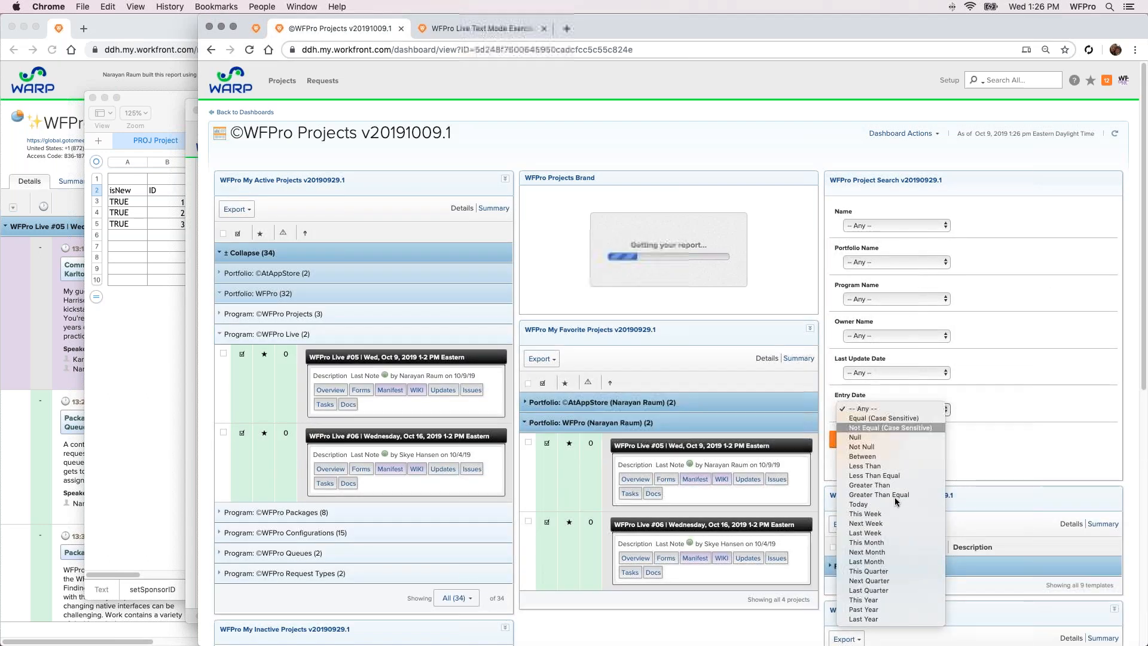
left_click(898, 504)
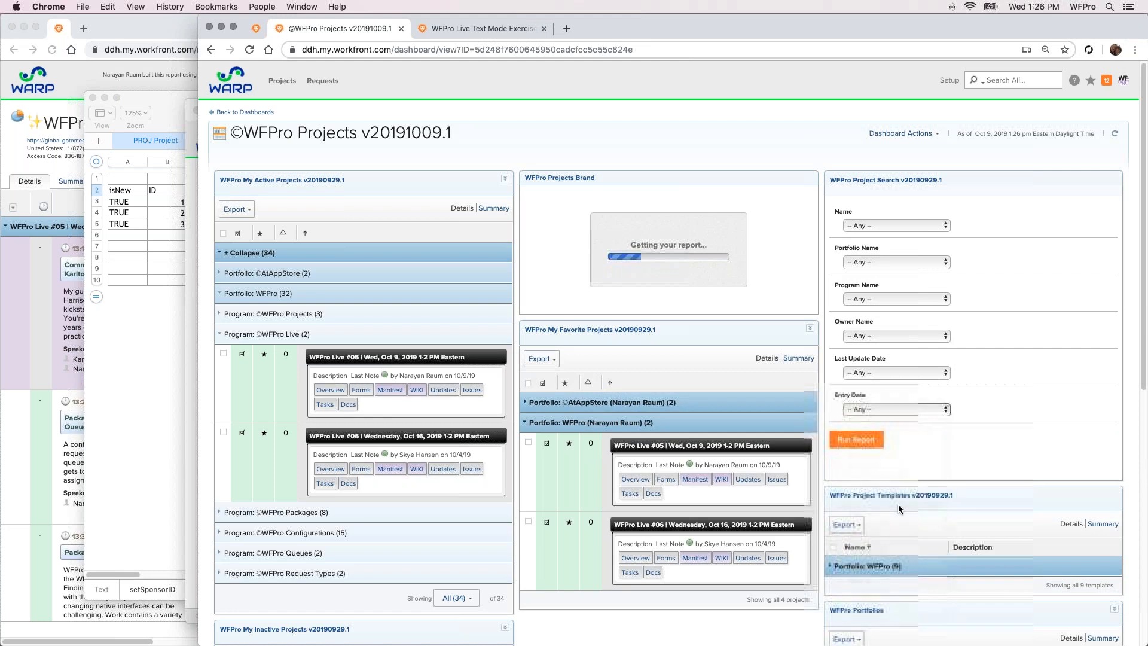
left_click(871, 442)
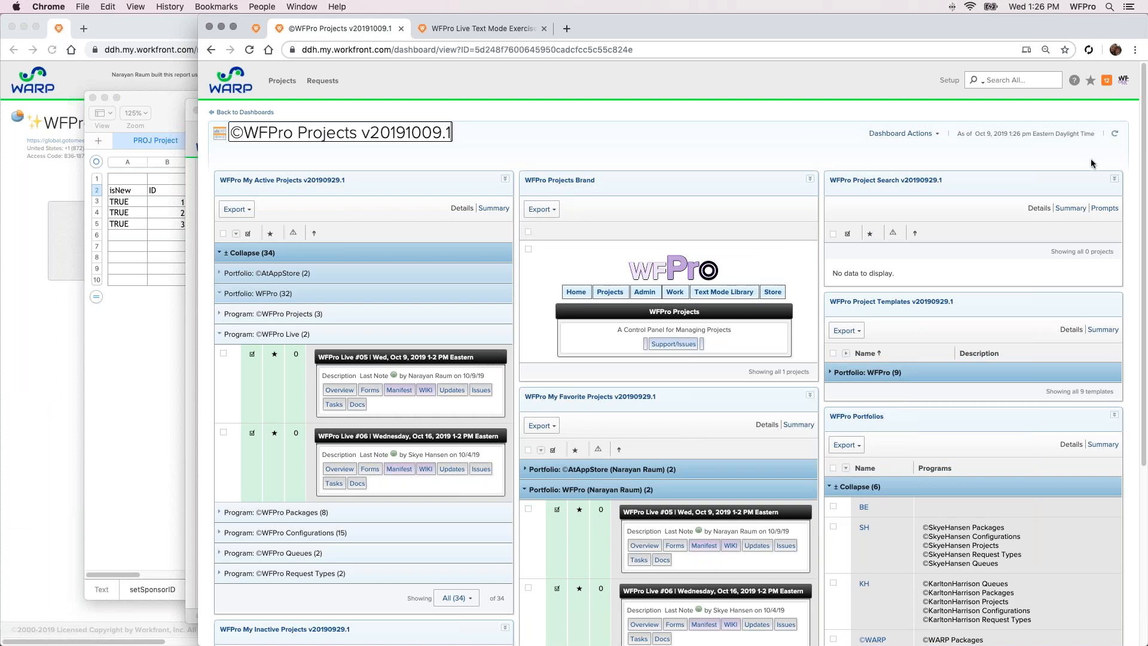
Check the project names in the kickstart spreadsheet and search Workfront in Chrome for "Proje"
left_click(1021, 80)
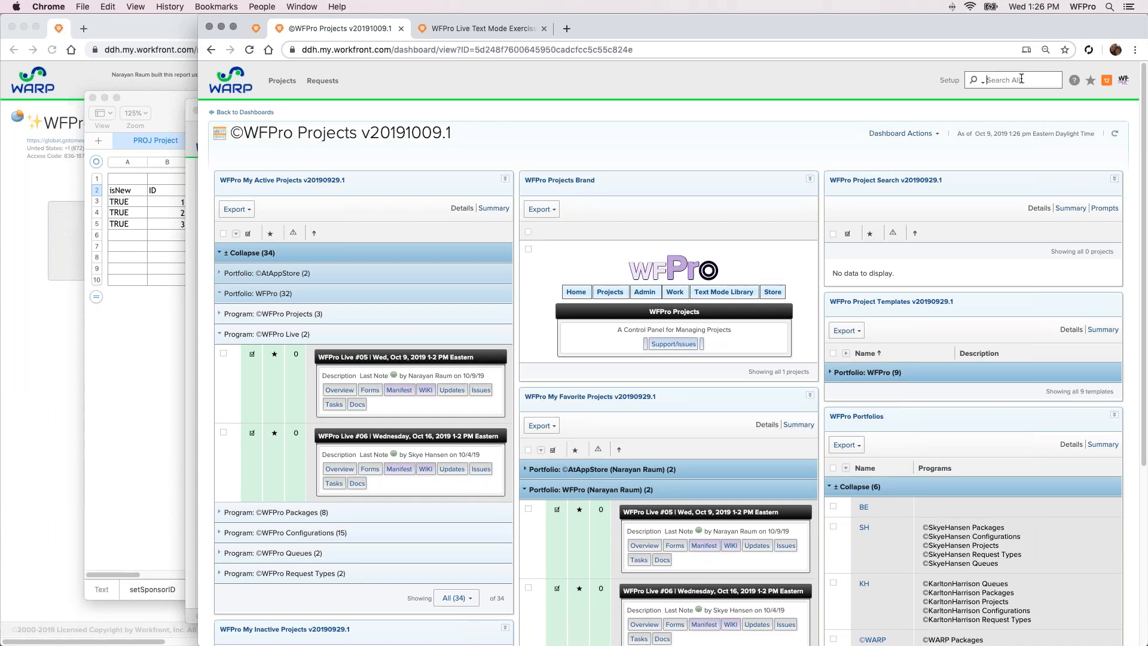
left_click(169, 364)
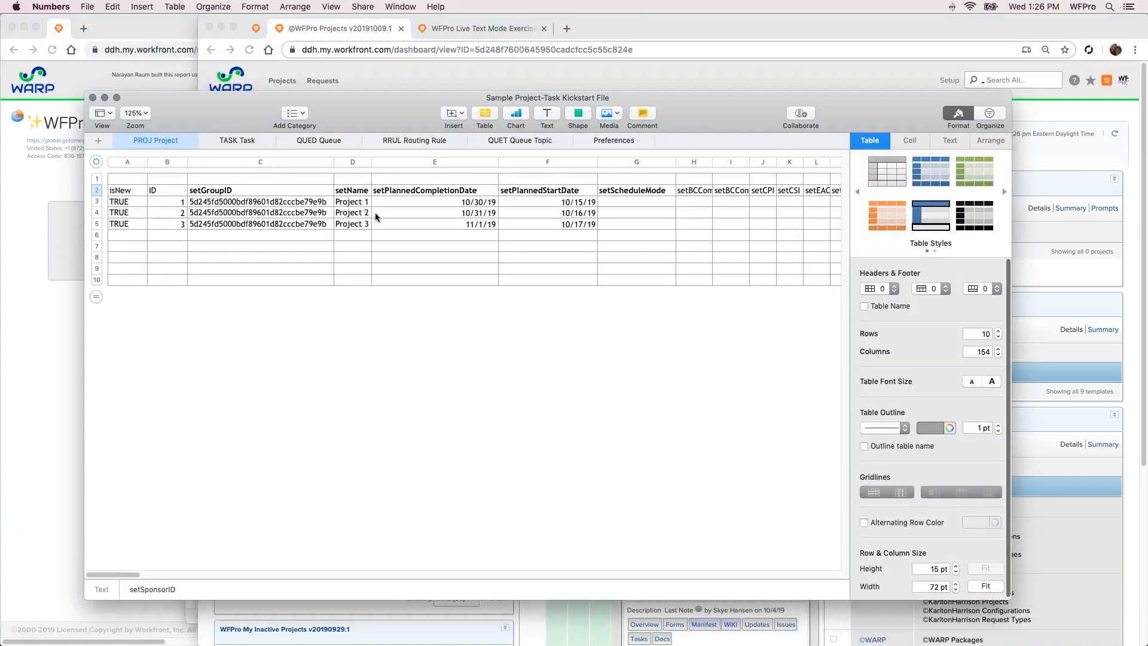
key("super+Tab")
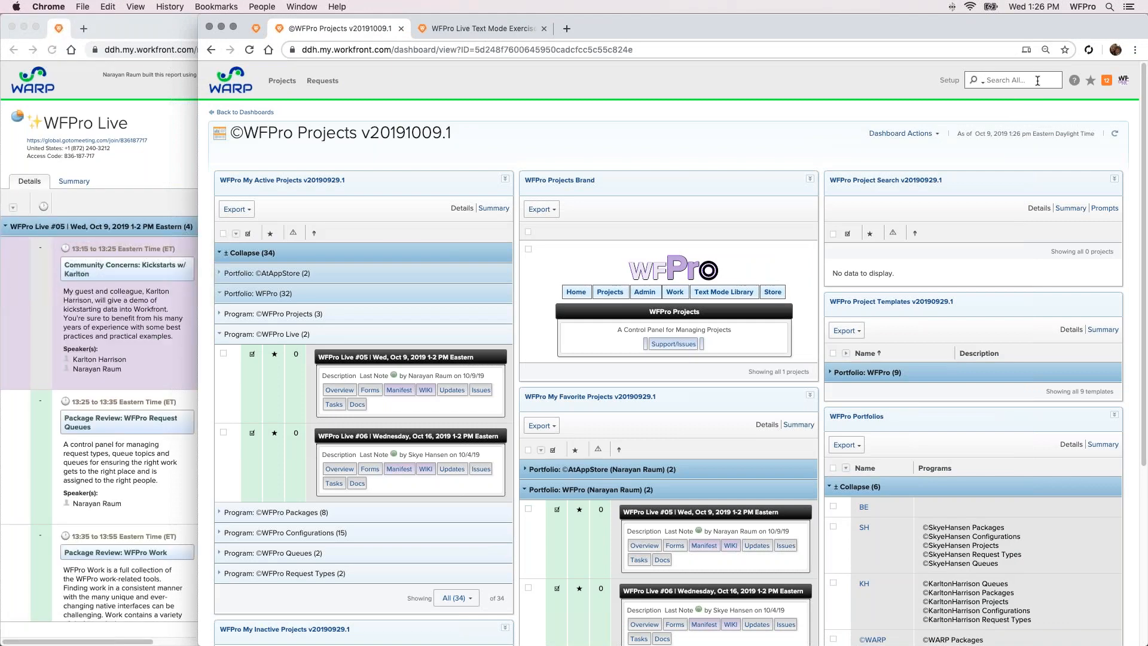
type("Proje")
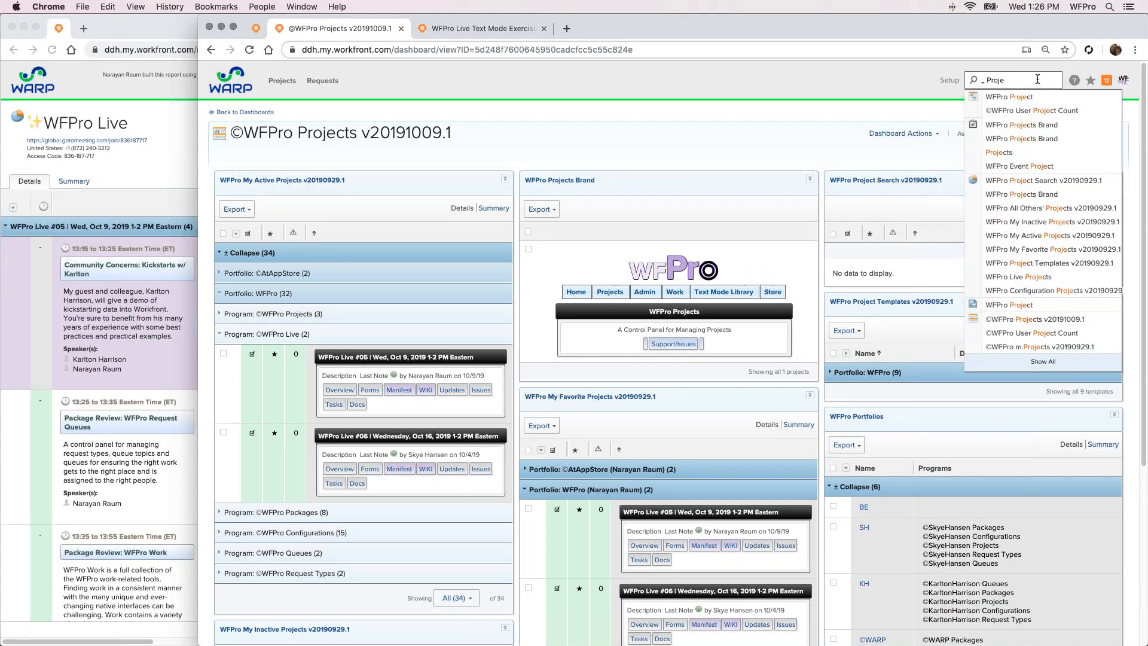
Open the WFPro Project Search report in its own tab and try to filter it by Name Equal "Project 1"
left_click(873, 133)
left_click(912, 205)
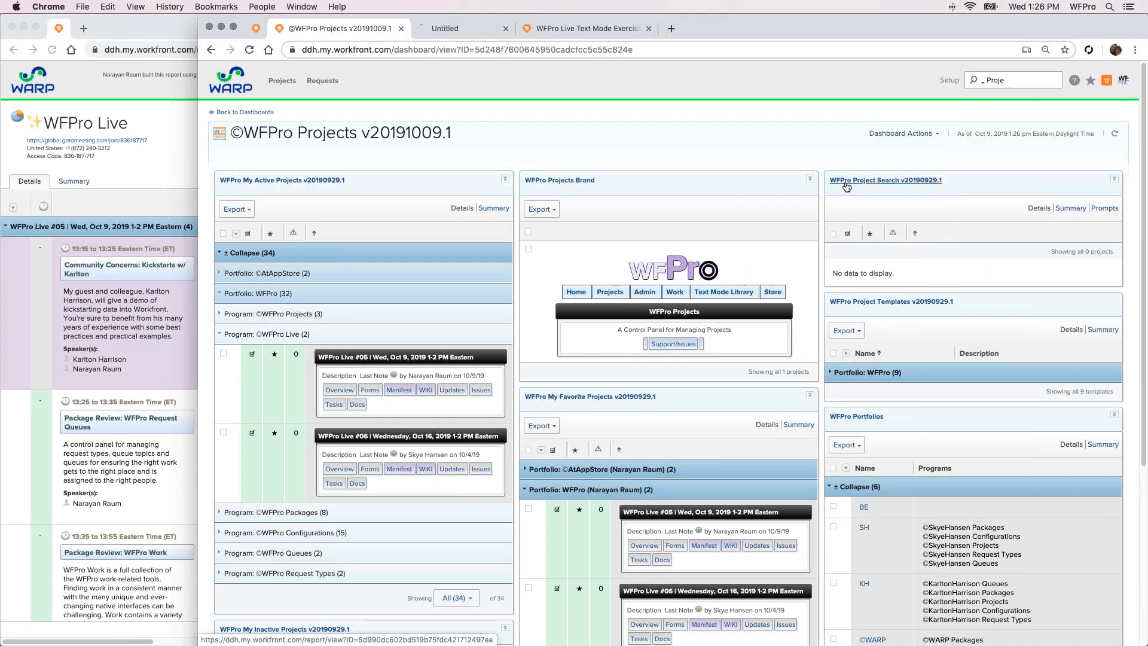
left_click(493, 33)
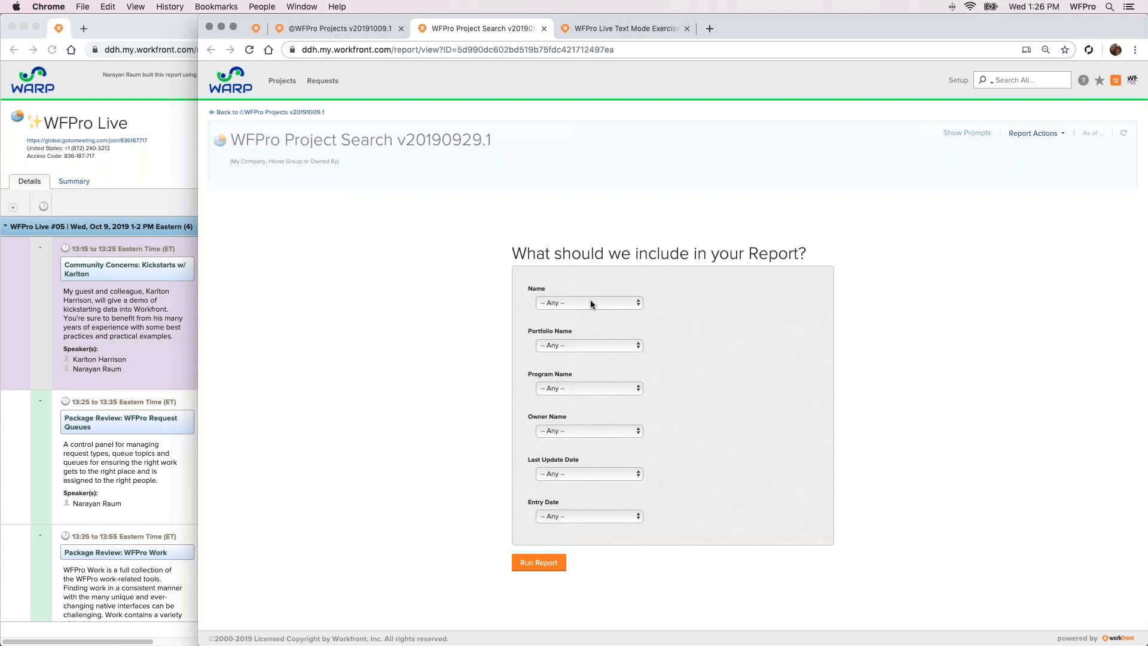
left_click(589, 304)
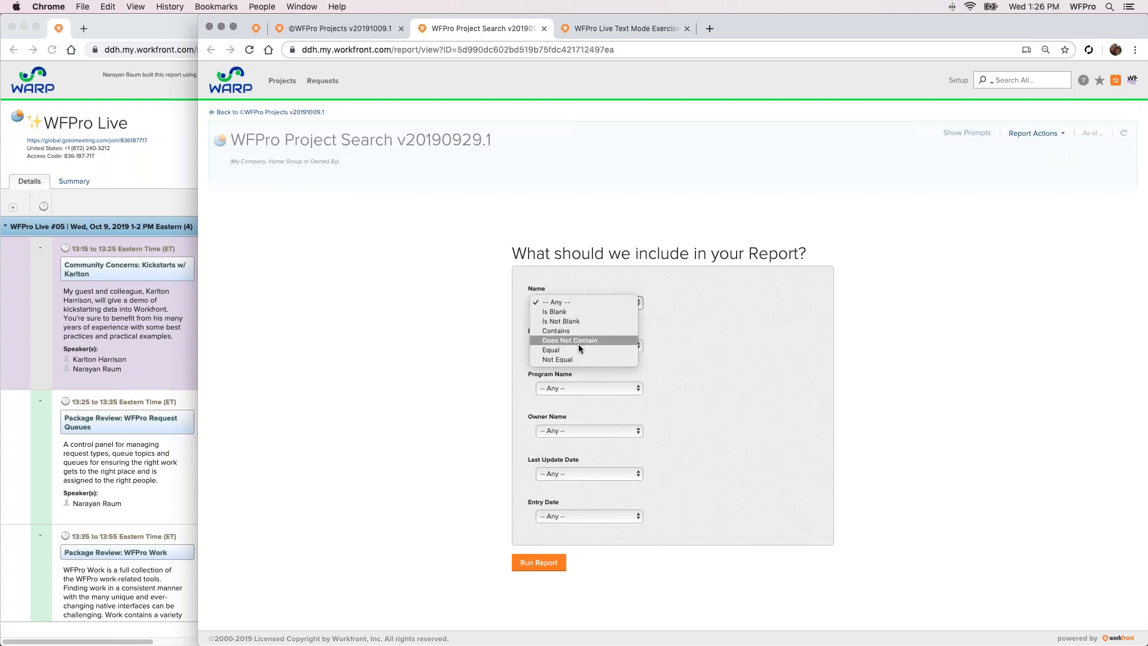
left_click(605, 319)
type("name")
double_click(712, 301)
type("roject 1")
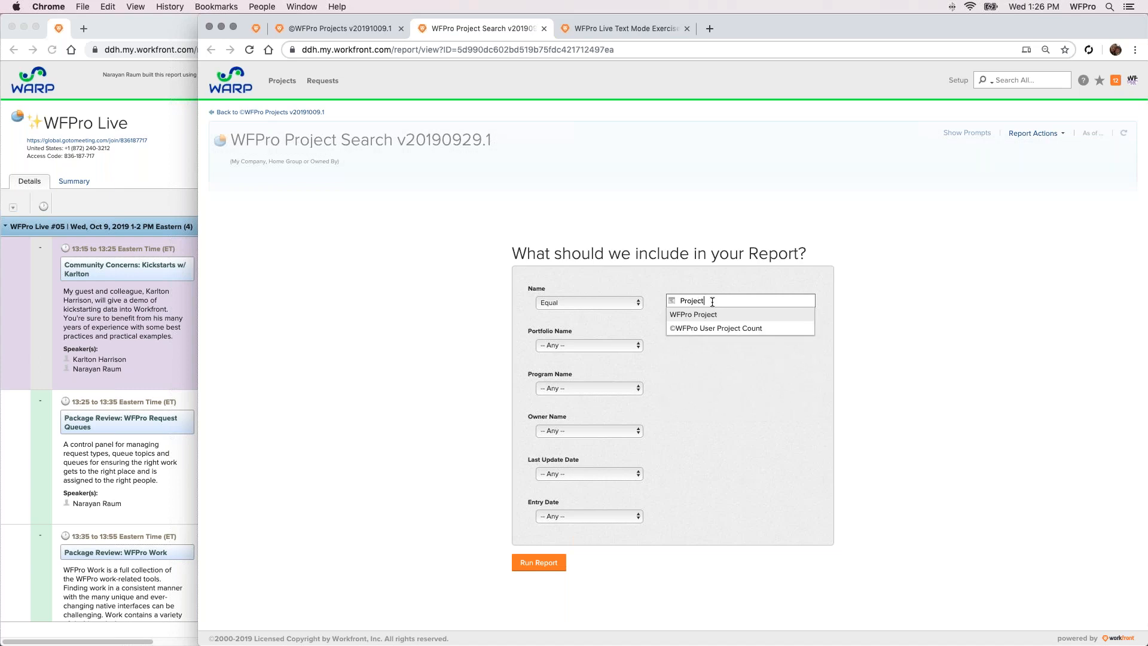
left_click(612, 193)
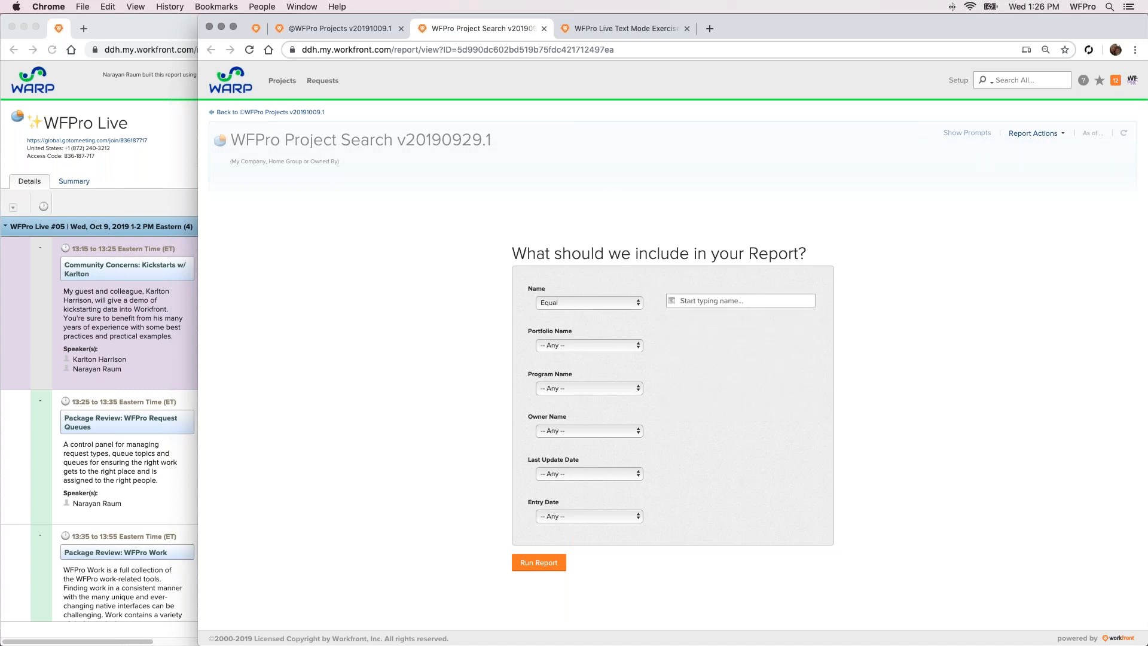
Switch back to Safari, go to the Workfront home page and open the WFPro Projects dashboard
key("super+Tab")
left_click_drag(543, 99, 524, 58)
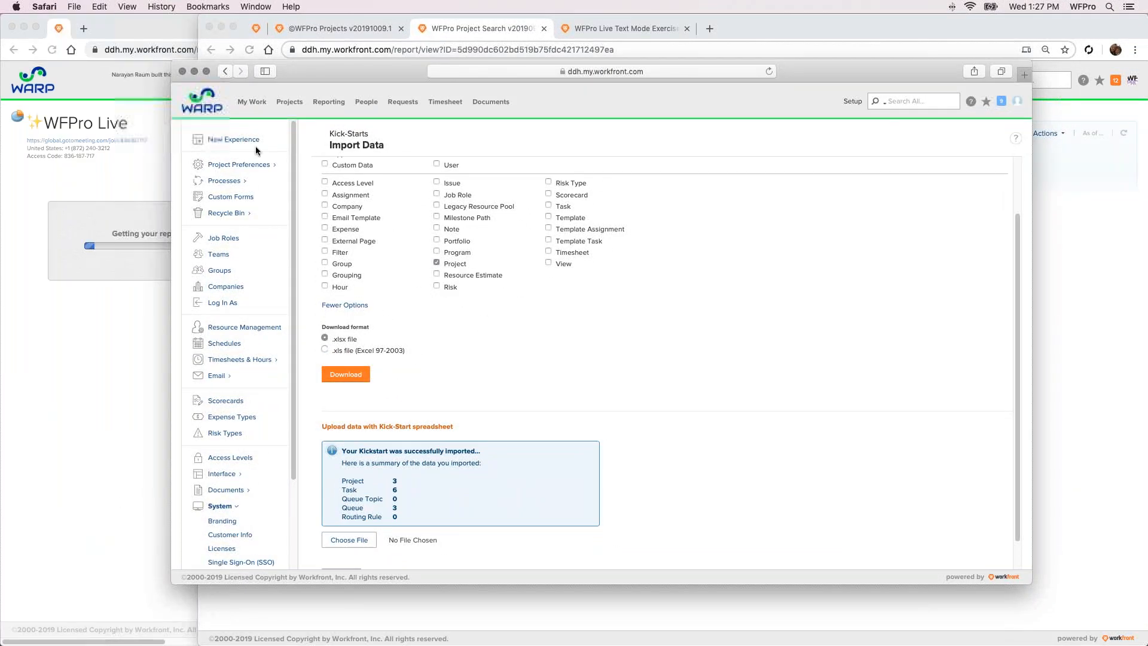
left_click(202, 101)
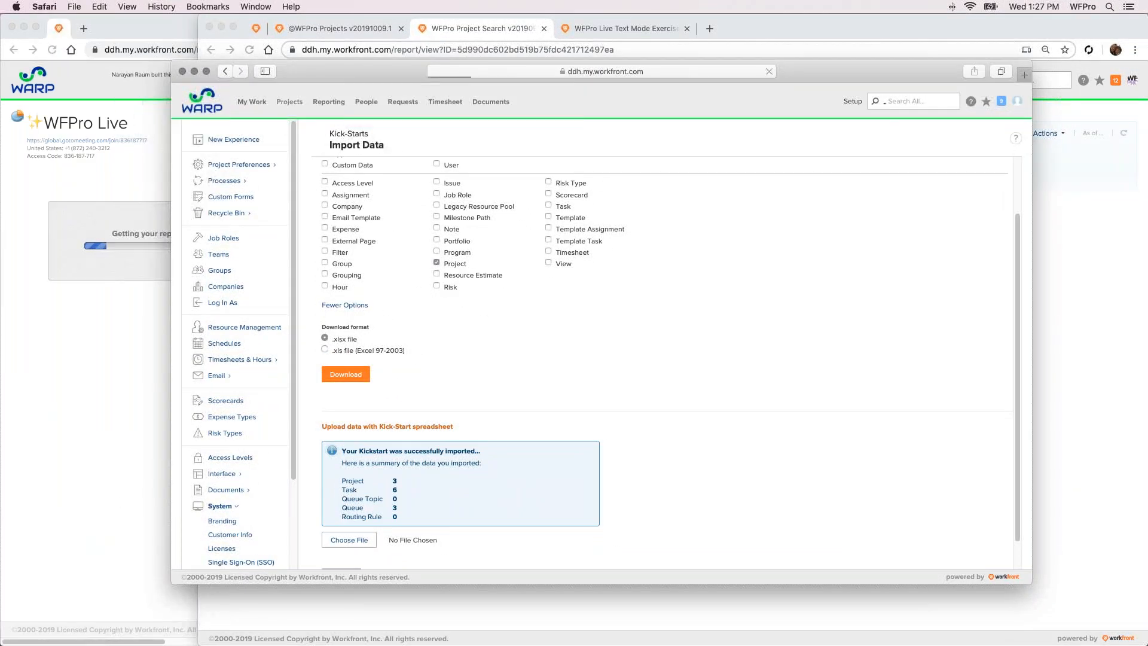
left_click_drag(812, 74, 776, 74)
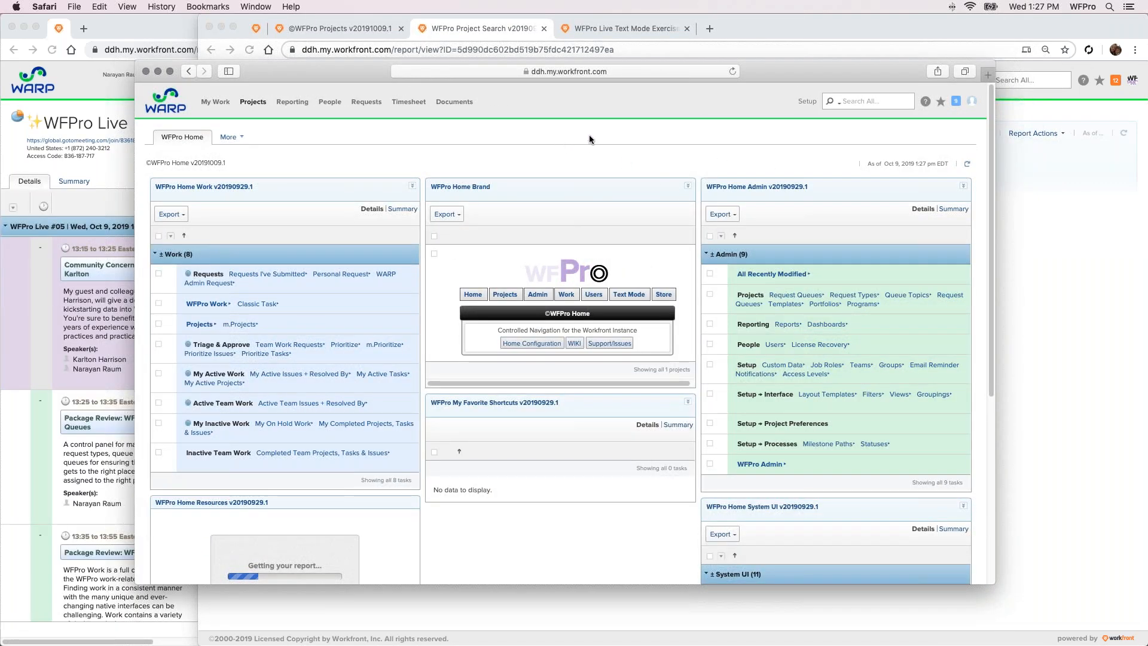
scroll(647, 167, "down", 1)
left_click(504, 272)
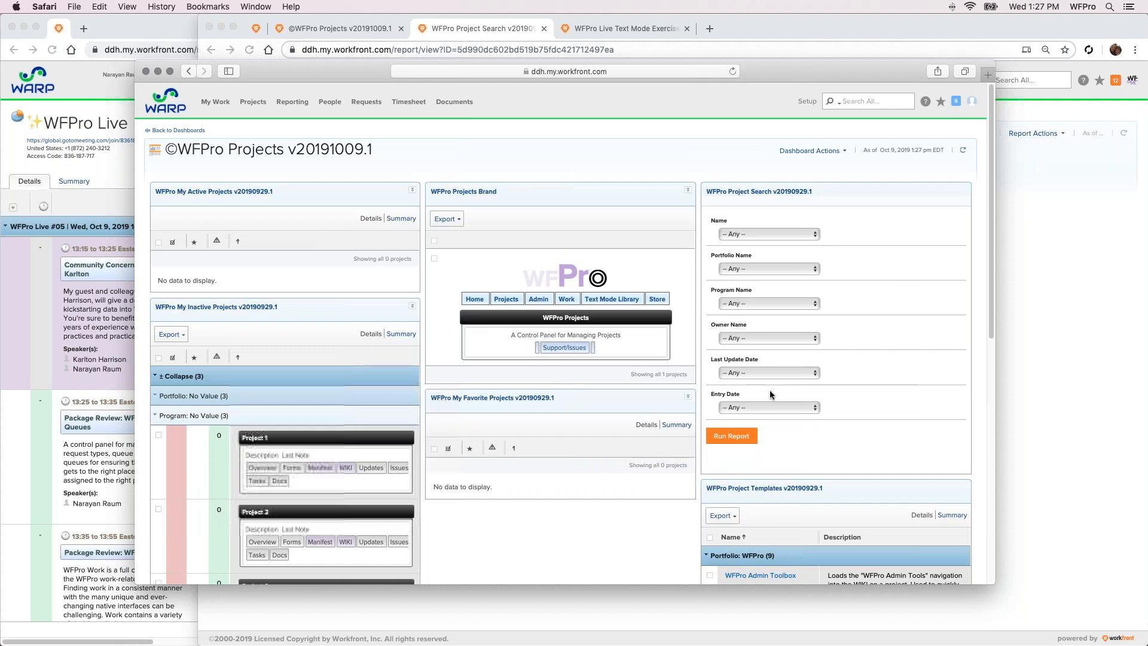
Run the WFPro Project Search on the dashboard with Entry Date set to Today
left_click(762, 407)
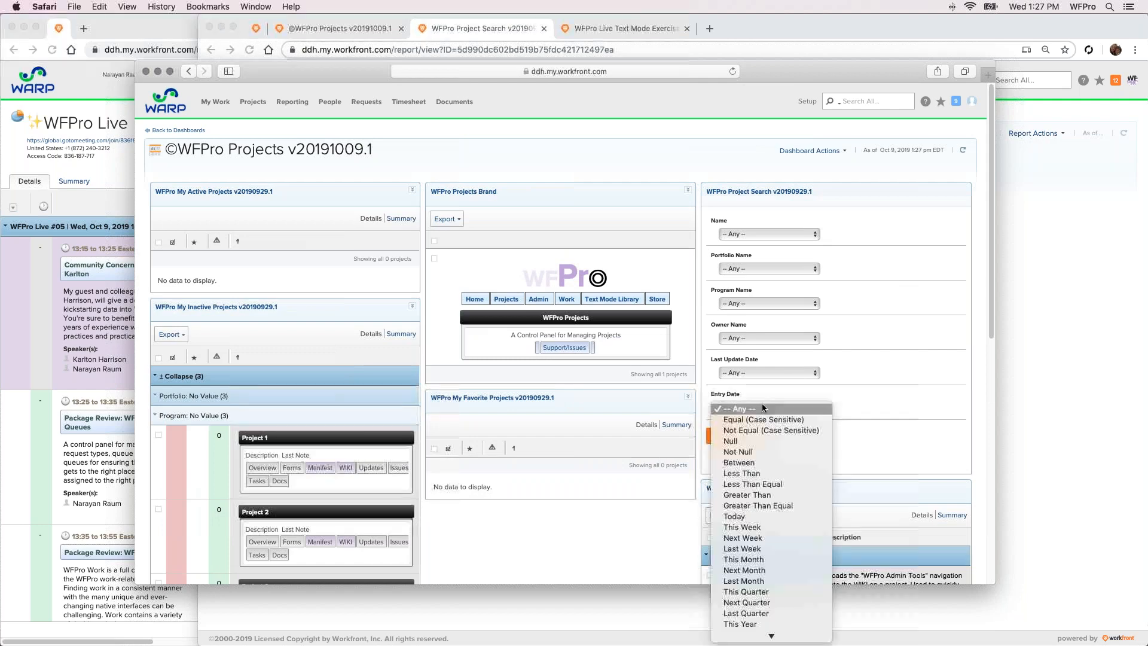
left_click(743, 516)
left_click(734, 442)
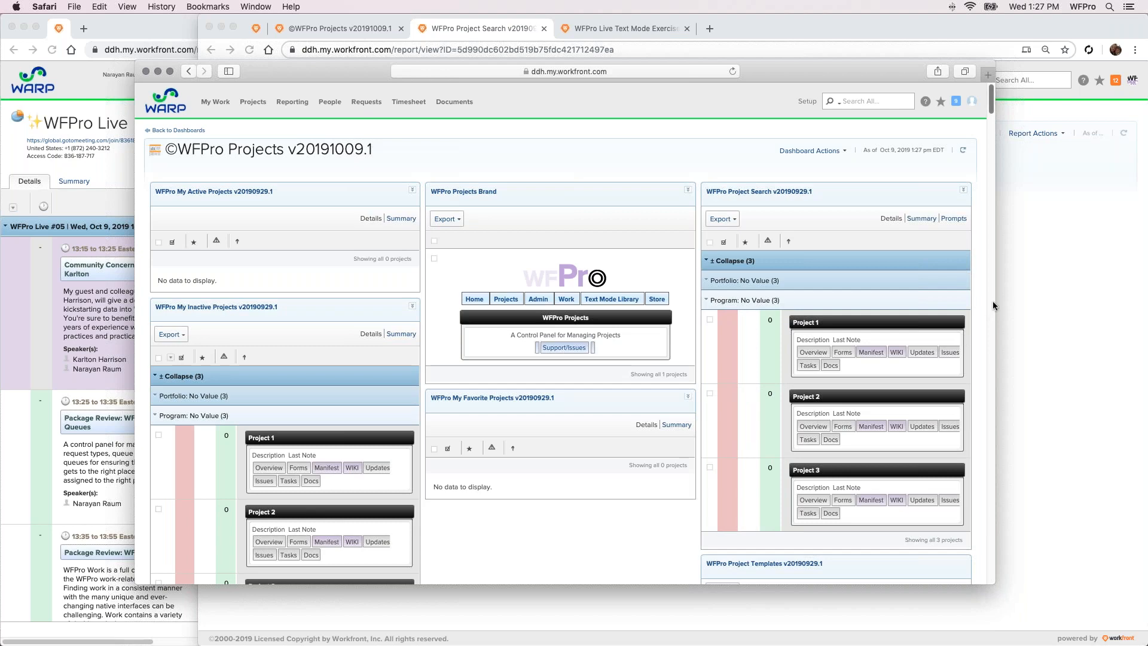
Bulk edit Project 1, Project 2 and Project 3 to attach the ©WFPro Standard Form - Project custom form, and save the changes
left_click_drag(993, 306, 1060, 279)
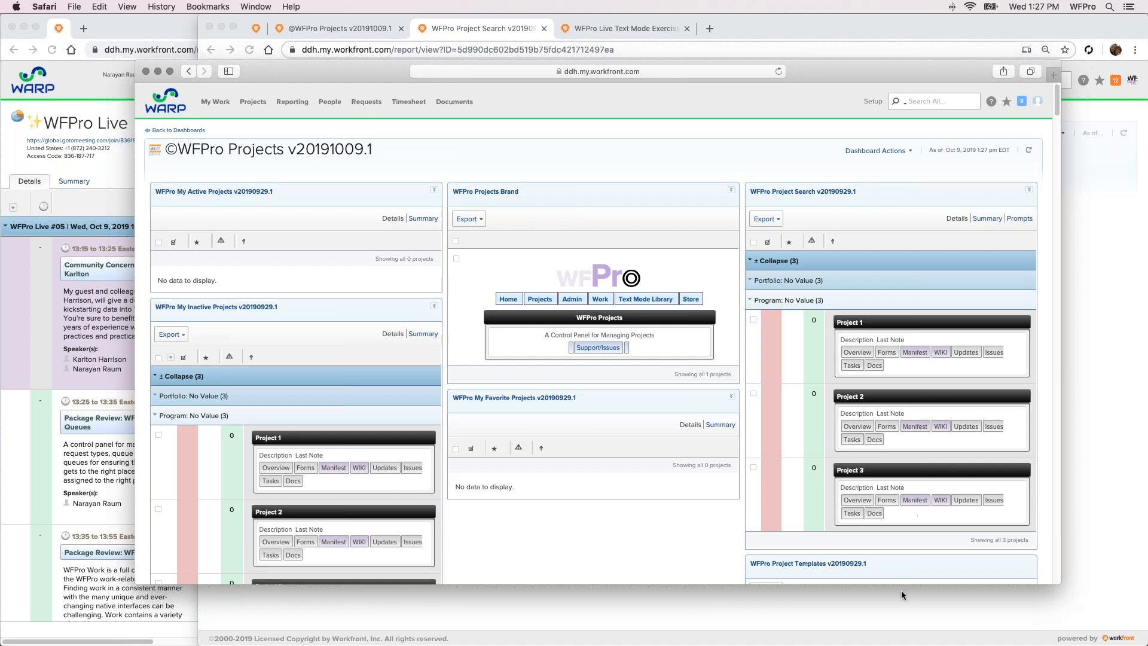
left_click(802, 348)
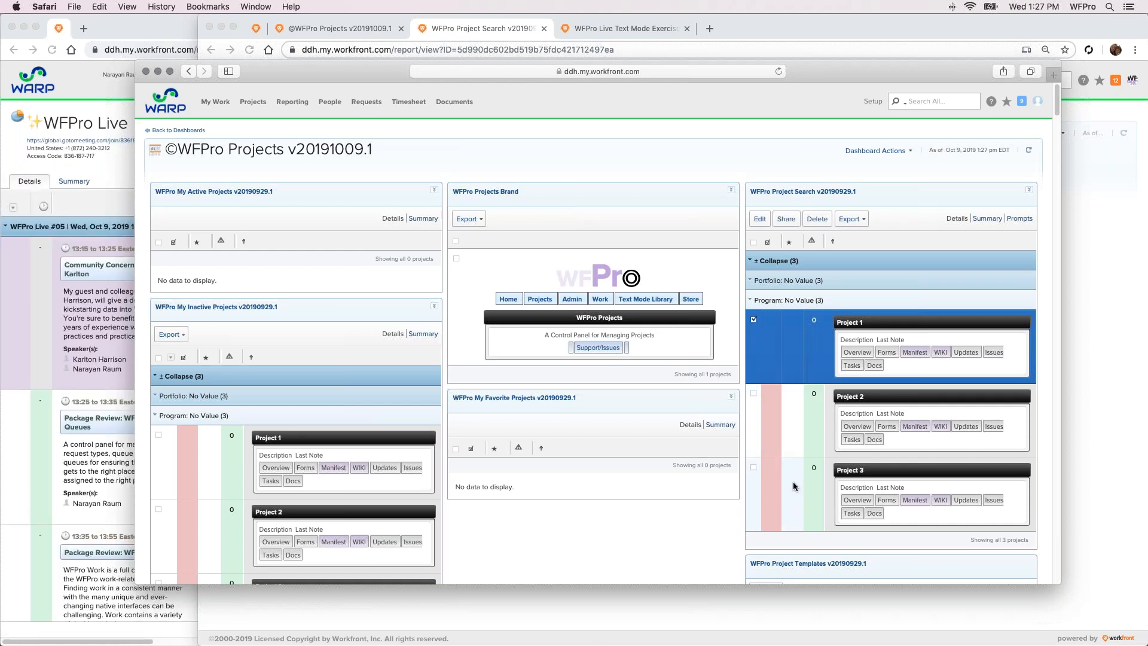
left_click(794, 486, "shift")
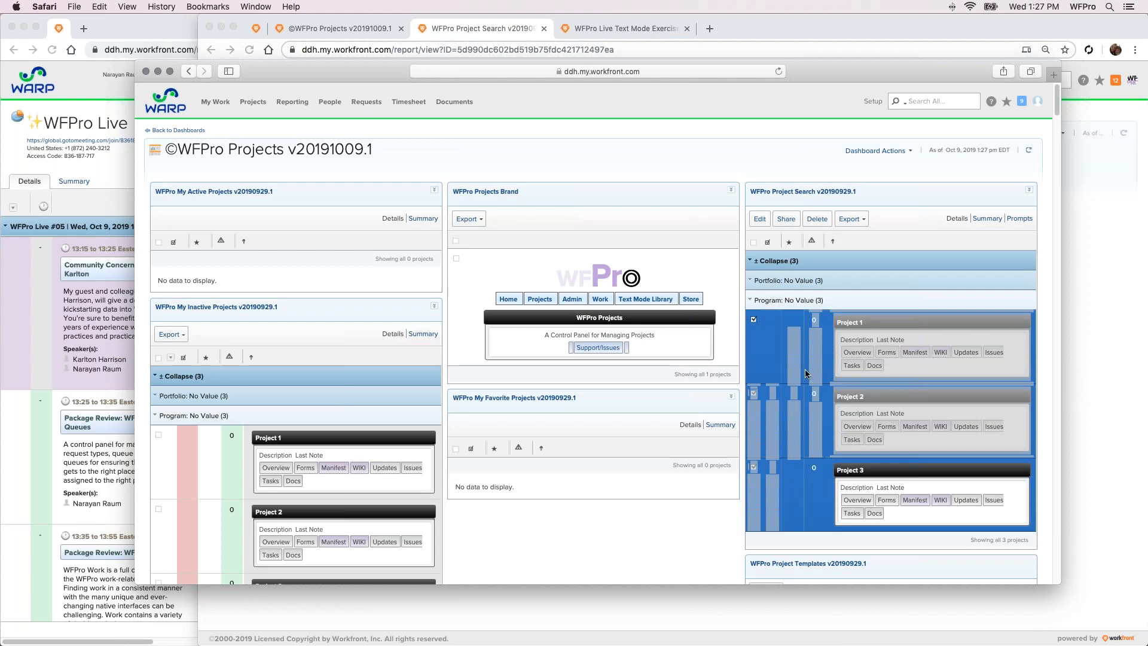
left_click(760, 218)
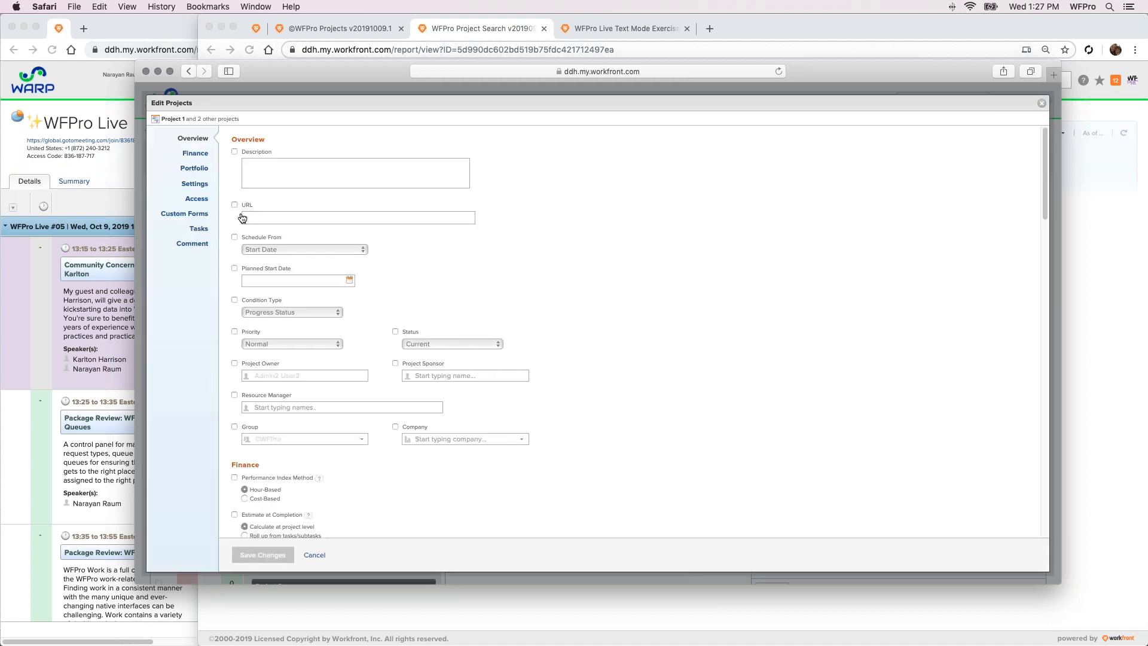
left_click(197, 216)
left_click(301, 231)
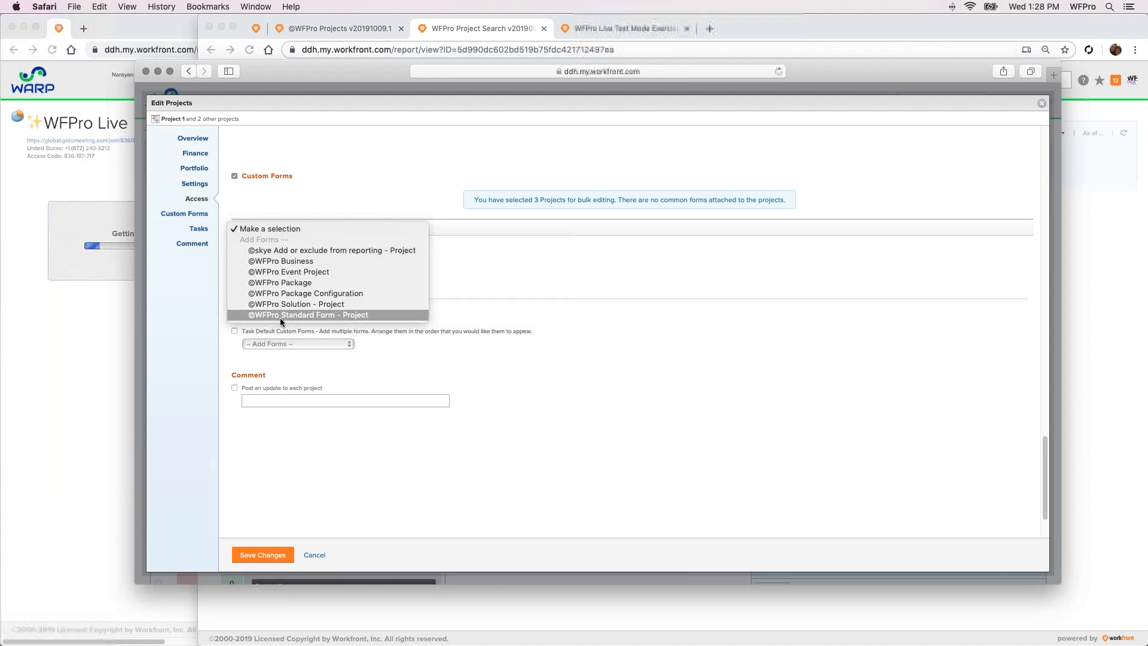
left_click(264, 315)
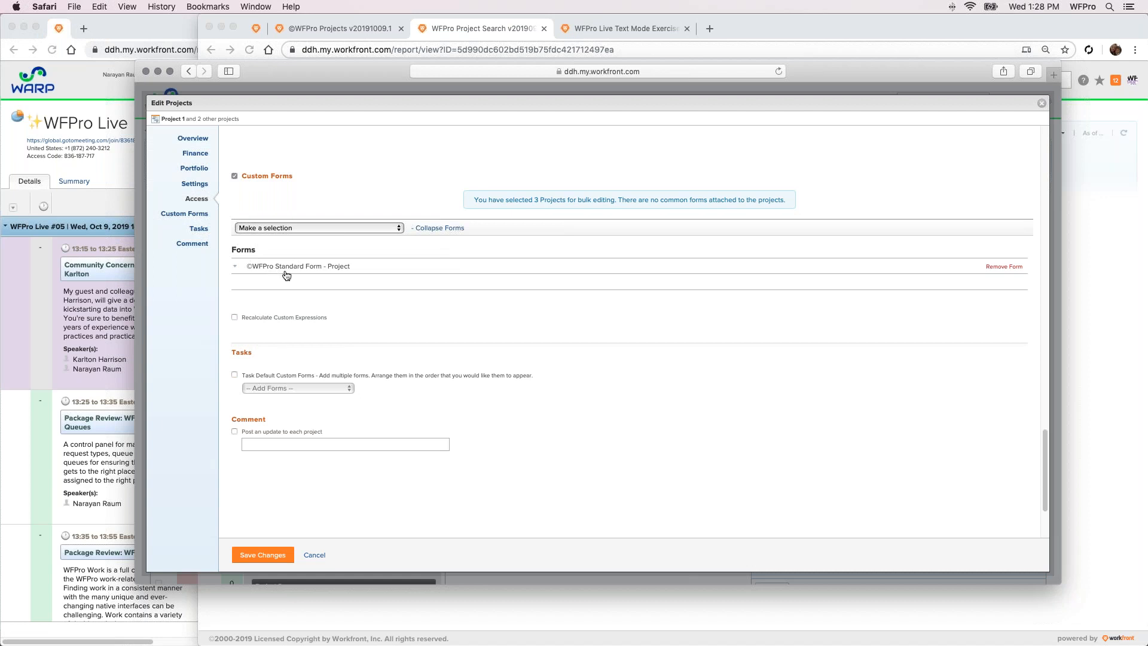
left_click(272, 554)
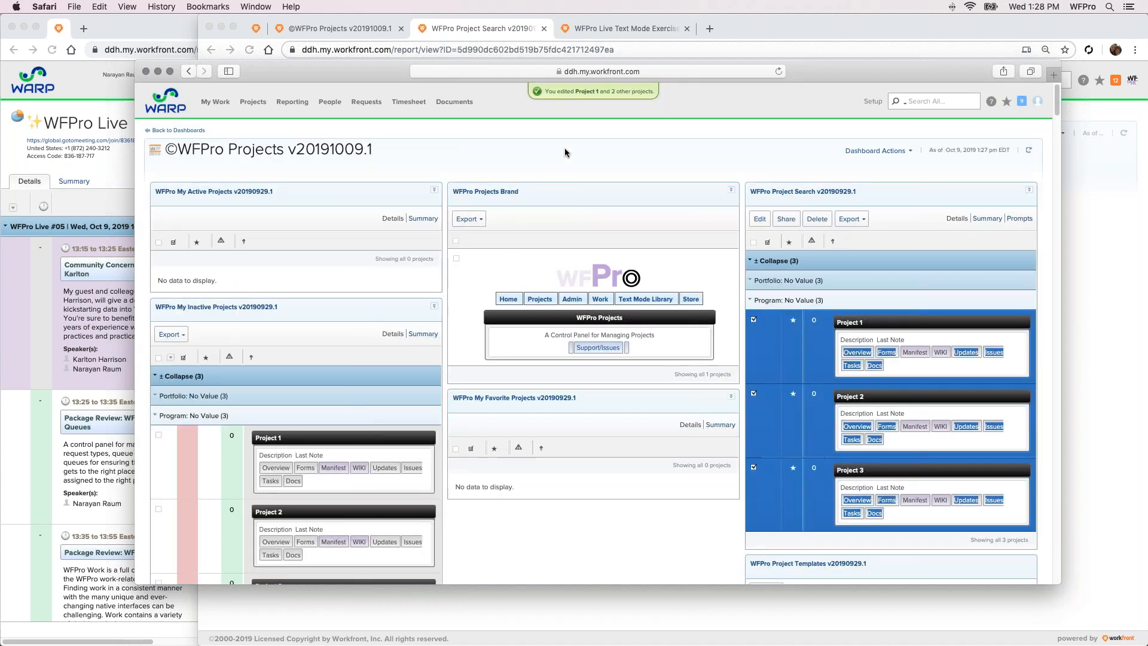
Open Project 1 from the search results and examine its overview details and task list
left_click(858, 353)
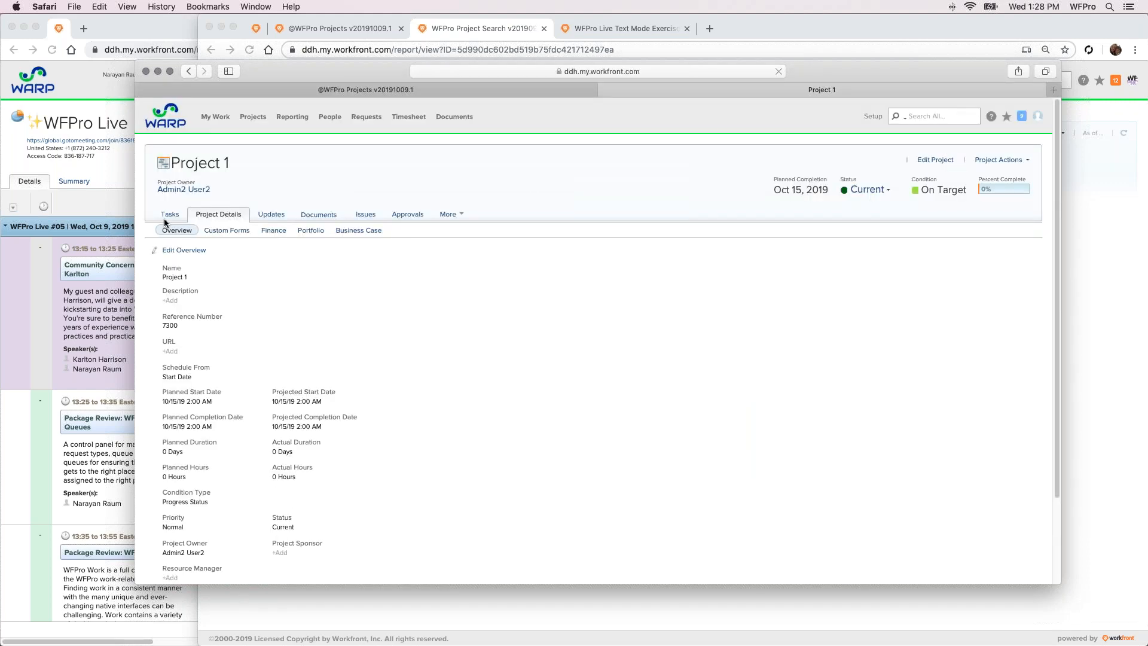
left_click(169, 215)
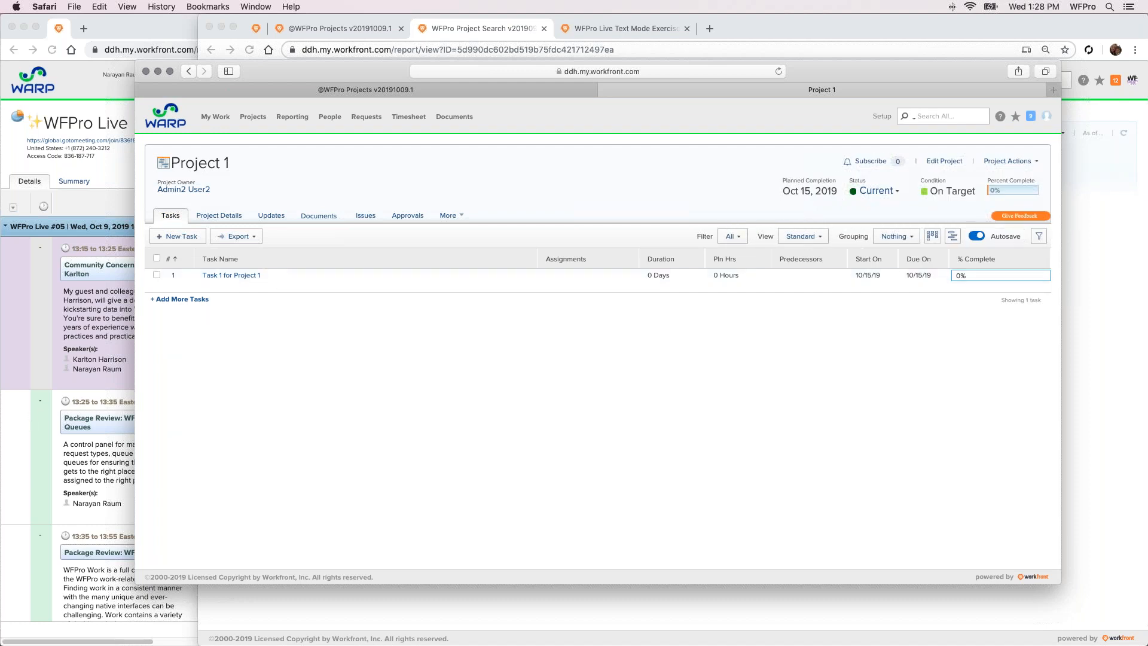
left_click_drag(804, 82, 805, 99)
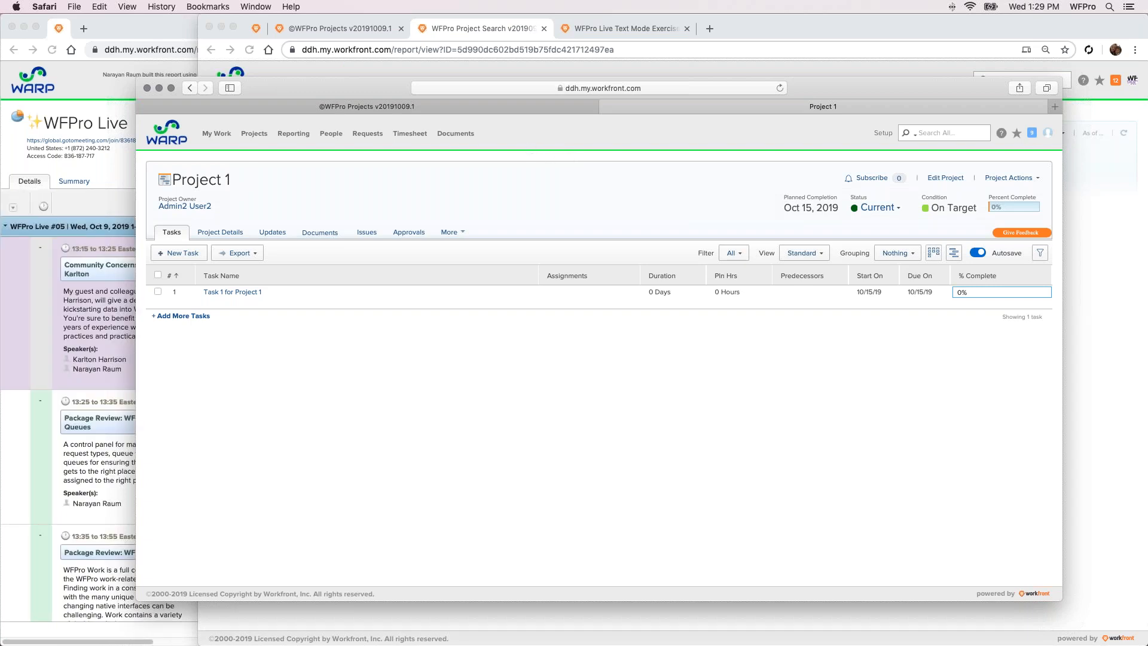
Close the Safari window and the Project Search, Text Mode Exercise and Projects tabs in Chrome, returning to the WFPro Home dashboard
left_click(147, 88)
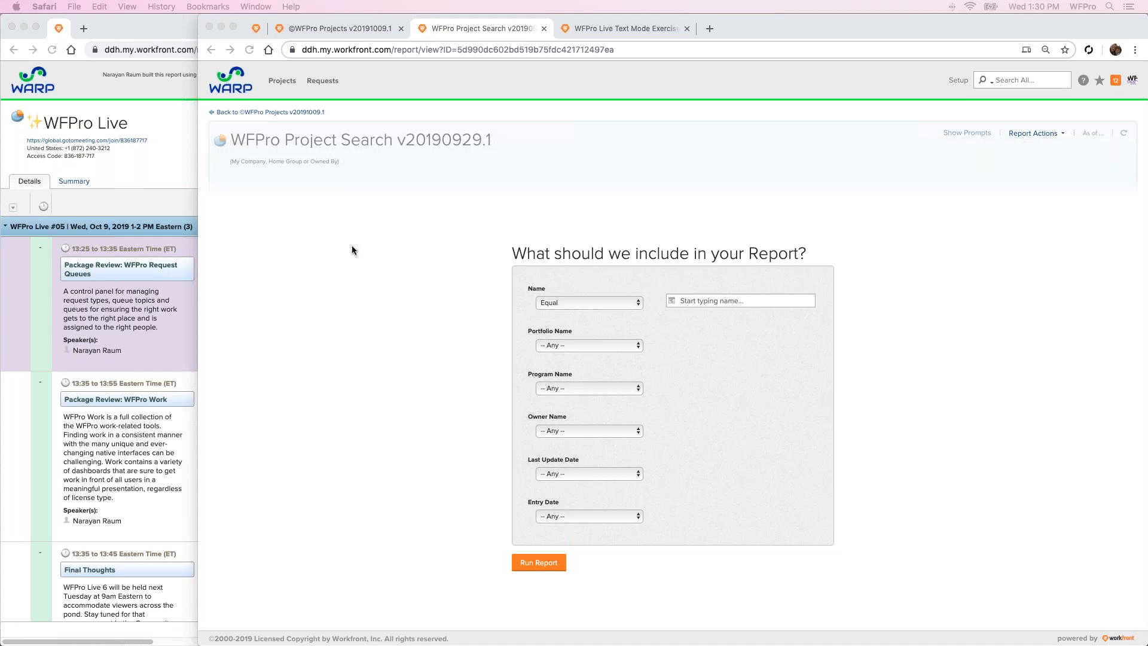
left_click(592, 212)
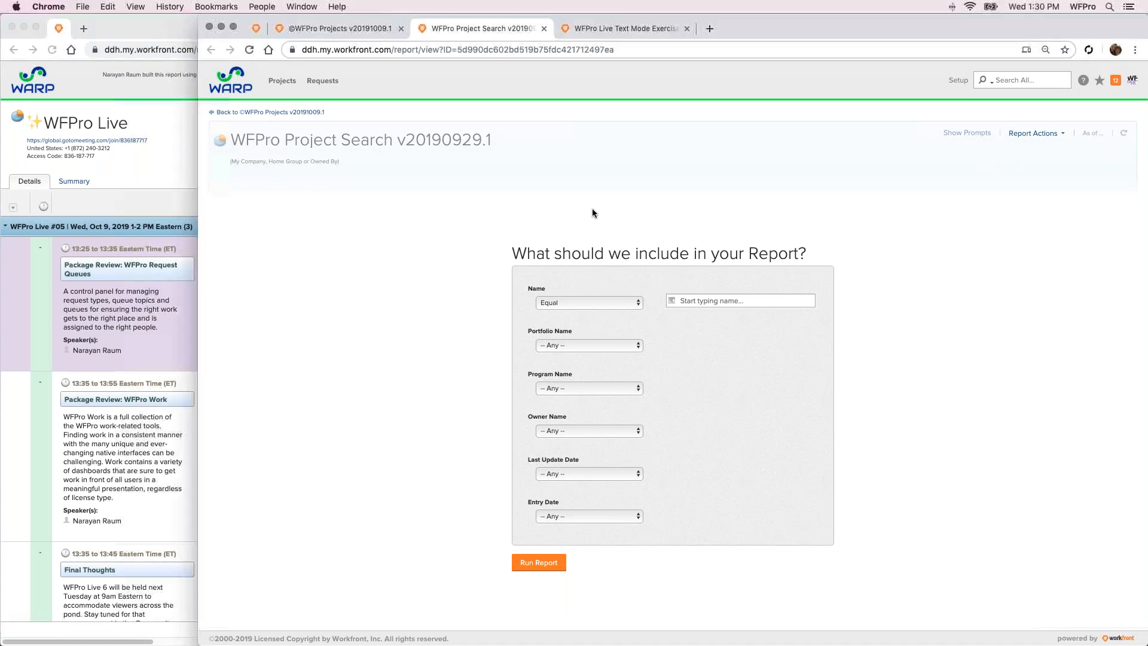
left_click(544, 28)
left_click(544, 28)
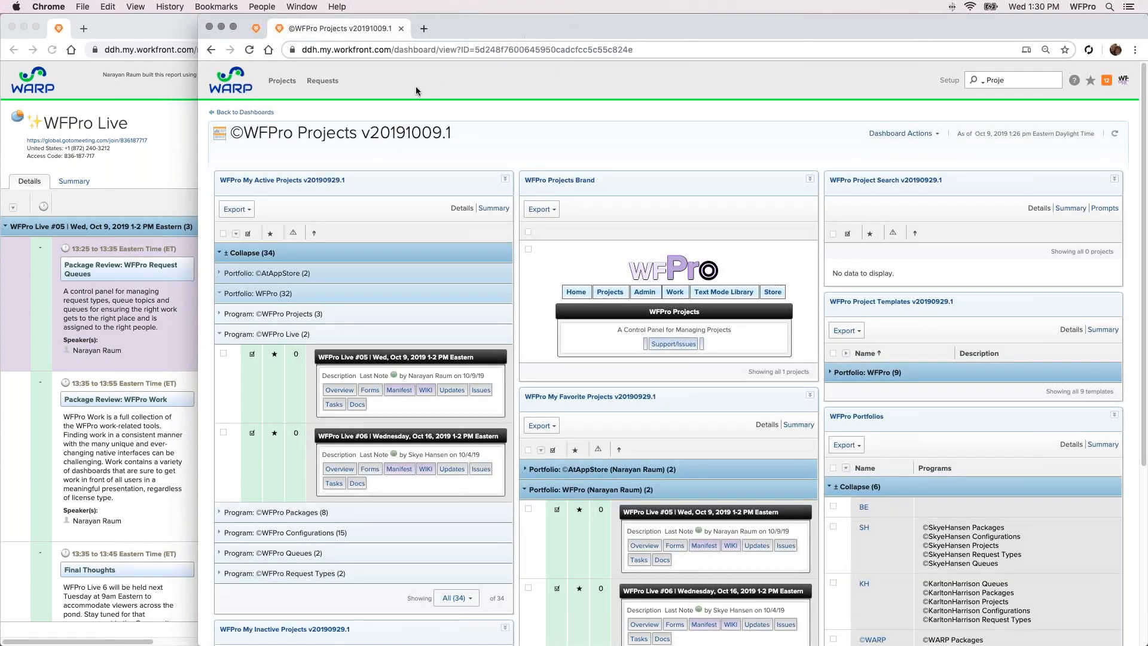
left_click(400, 28)
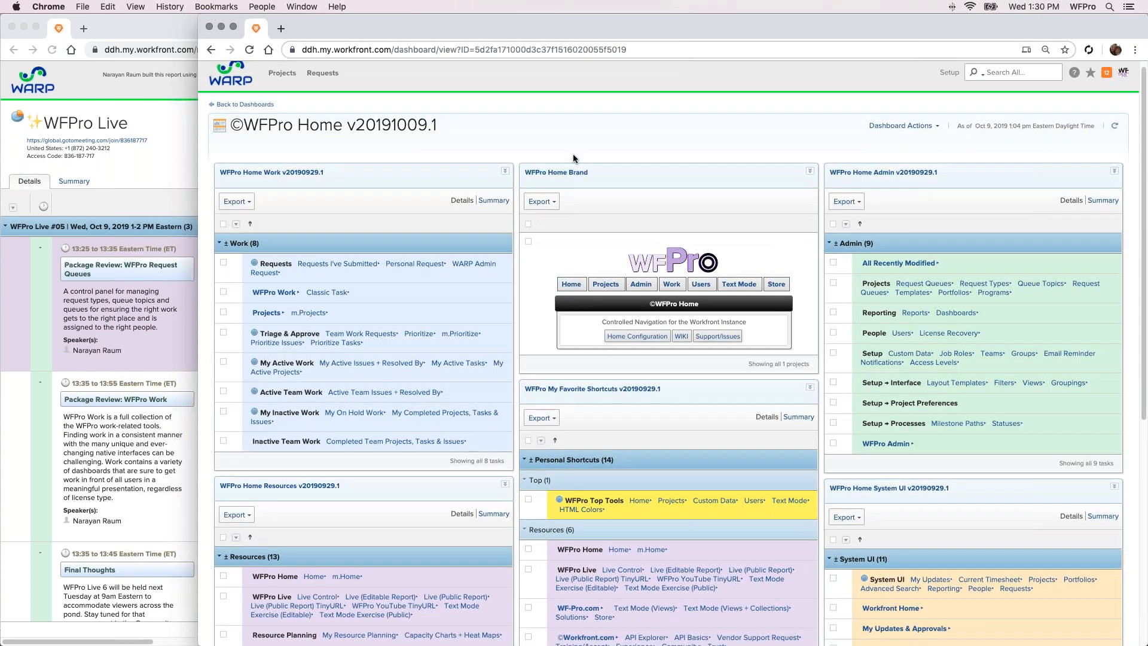
Search the WFPro Home dashboard for "request queues" and open the Request Queues dashboard from the Admin shortcuts
scroll(574, 158, "down", 2)
key("super+f")
type("re")
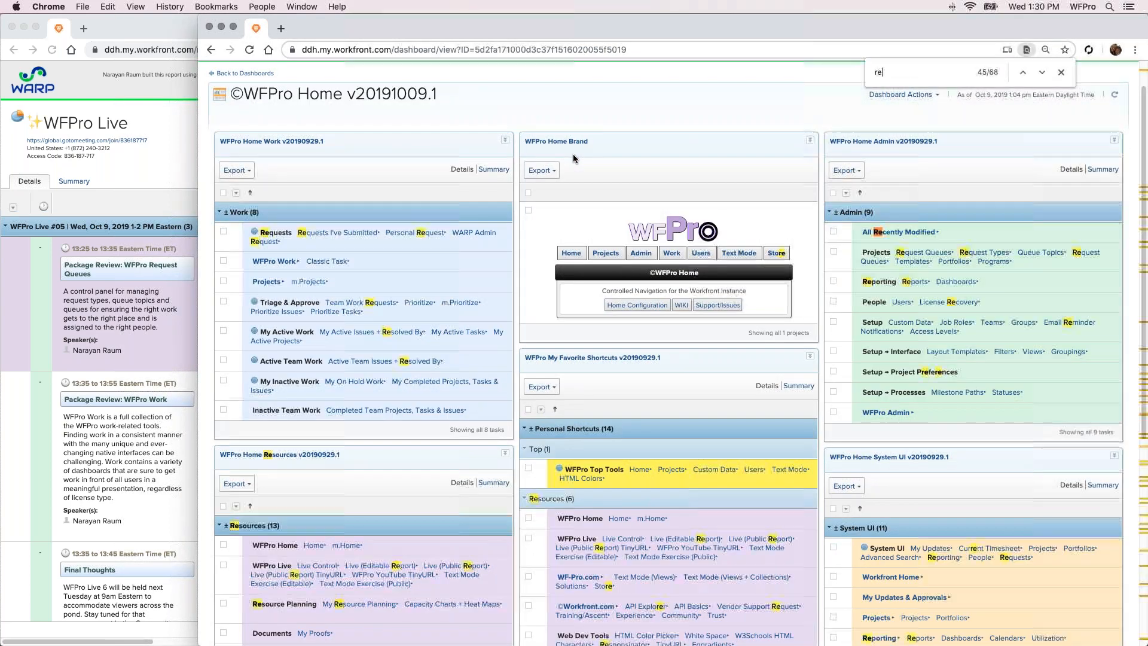
type("quest queues")
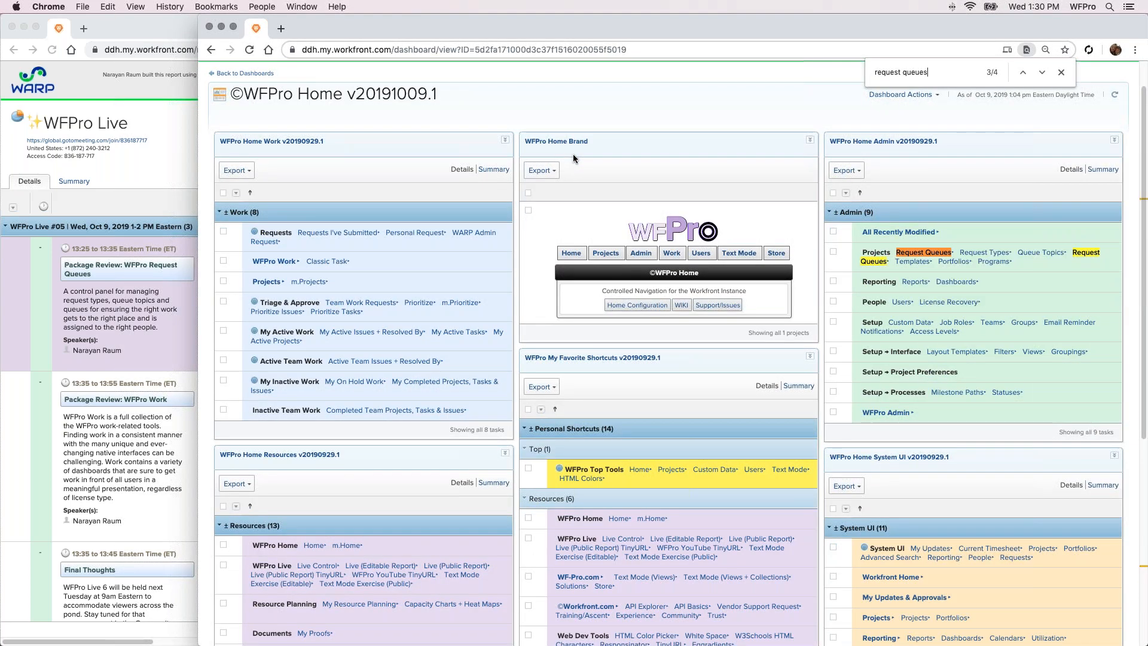
scroll(554, 151, "down", 10)
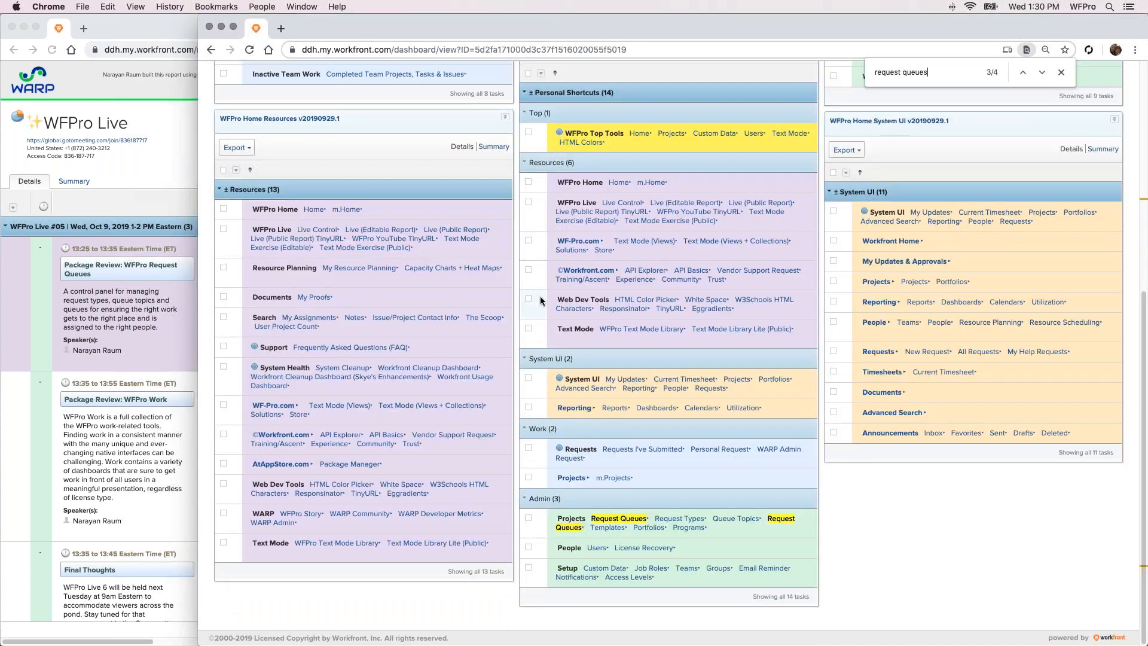
left_click(627, 520)
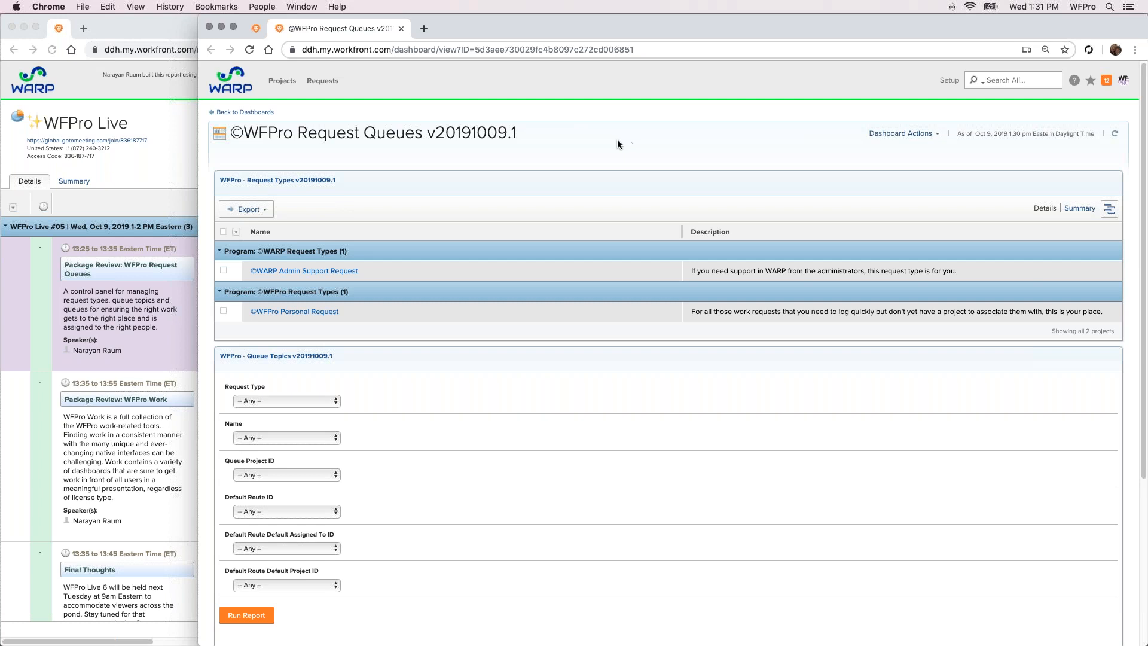
Open the Requests area in a separate tab, start a new request and display the available request types
left_click(323, 80, "super")
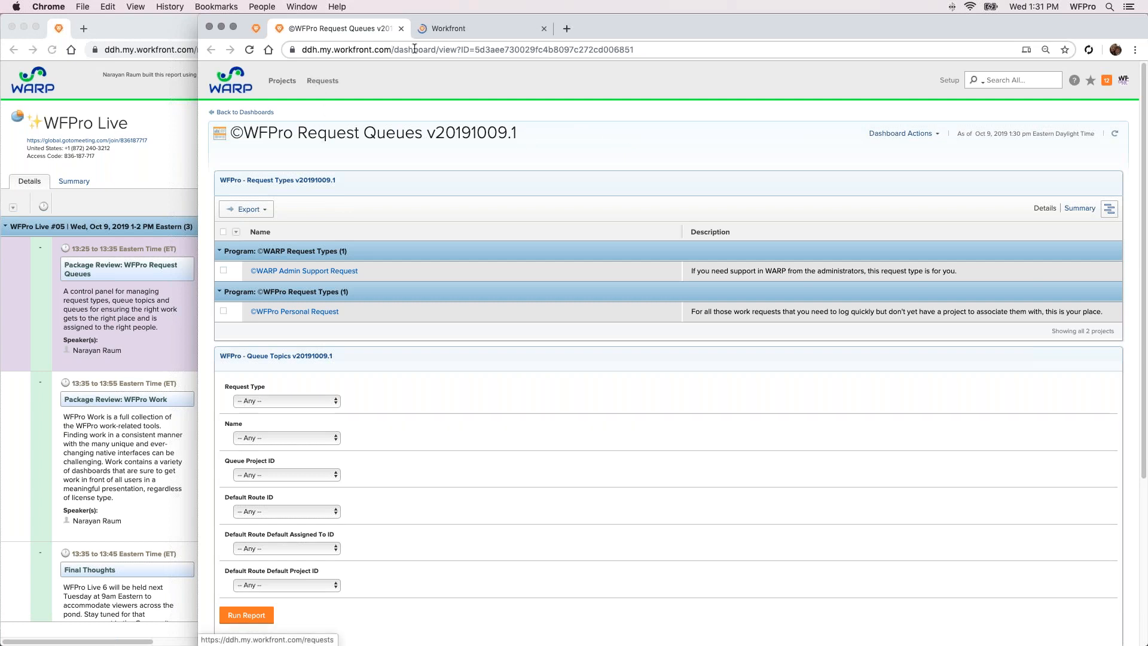
left_click(451, 34)
left_click(352, 120)
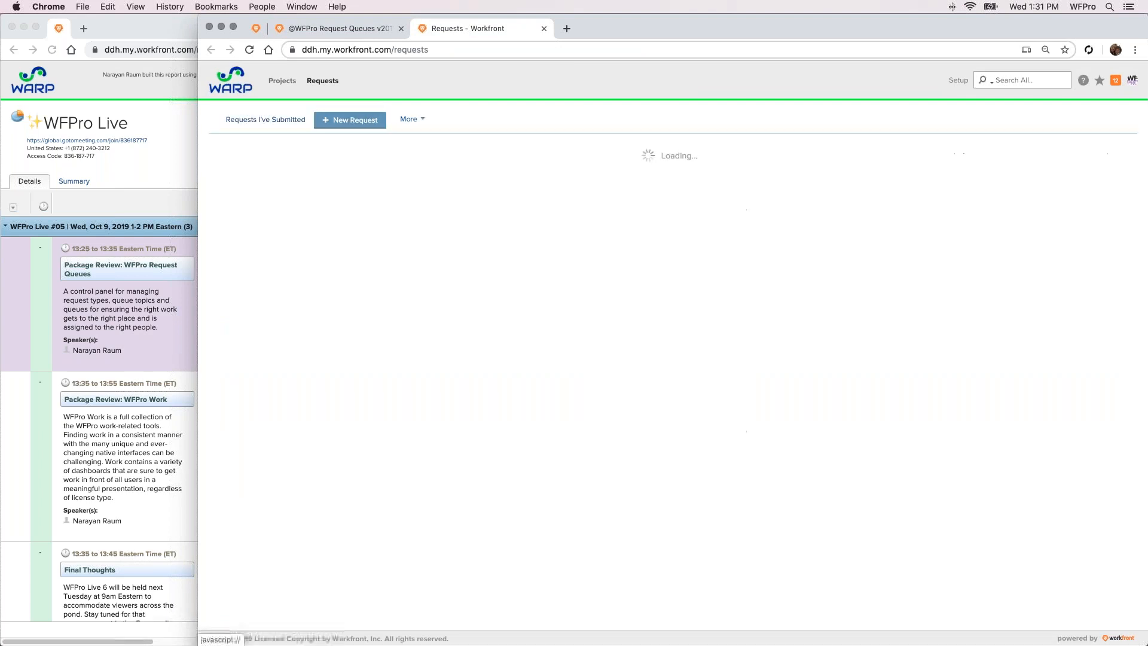
left_click(265, 154)
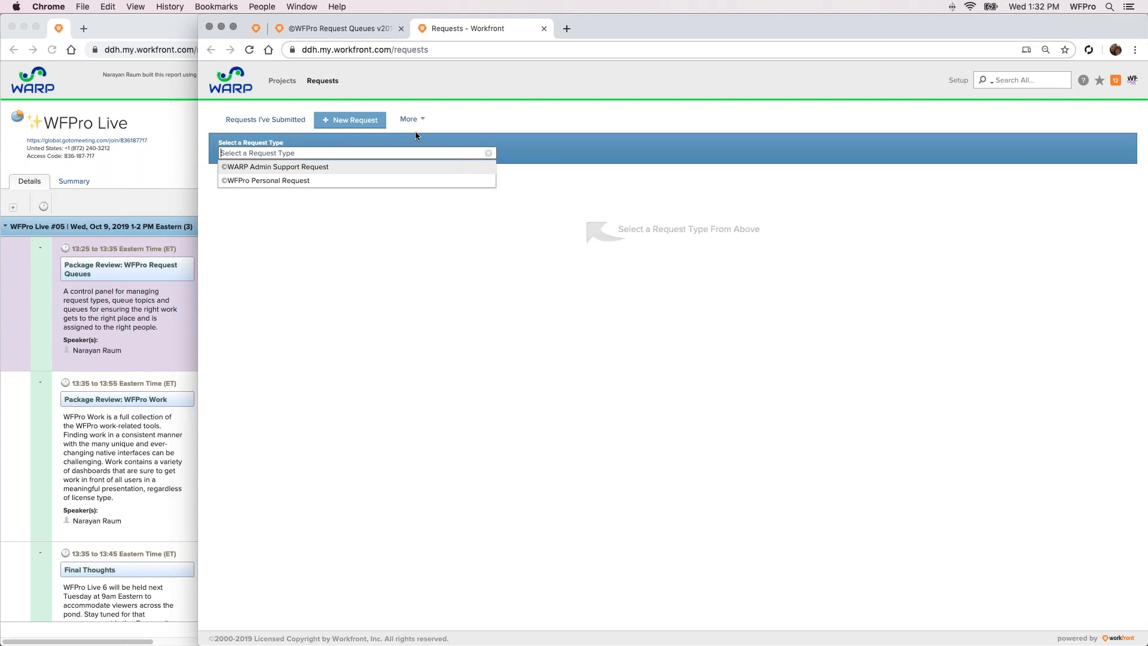
Return to the Request Queues dashboard and run the Queue Topics report with every prompt left at Any
left_click(339, 30)
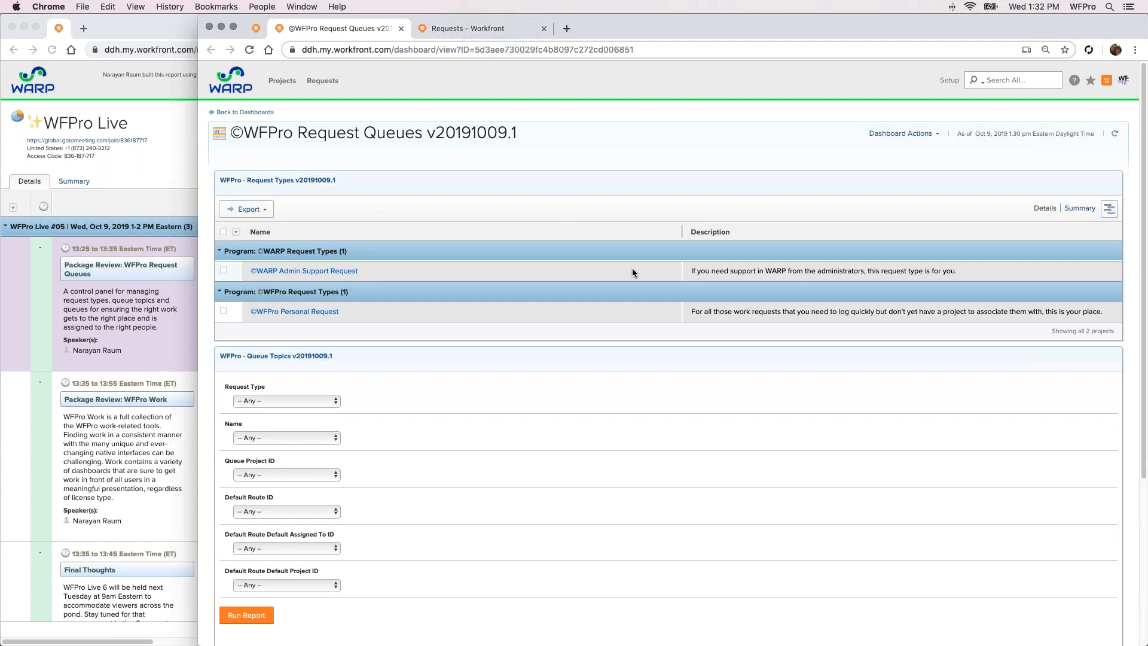
scroll(489, 188, "down", 4)
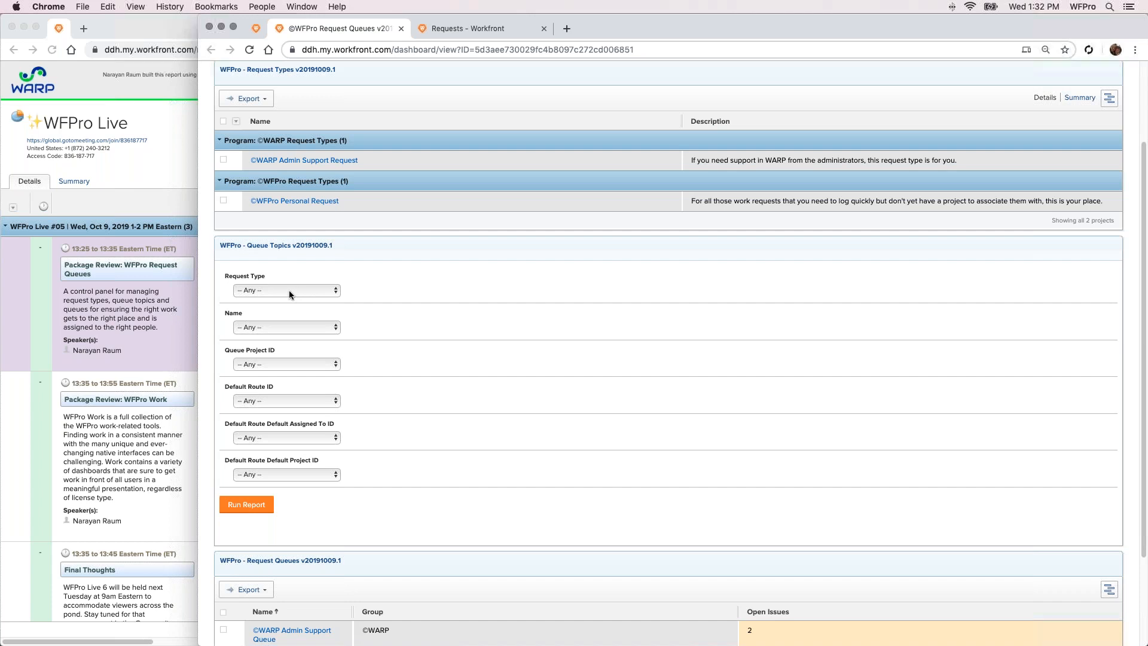
left_click(260, 513)
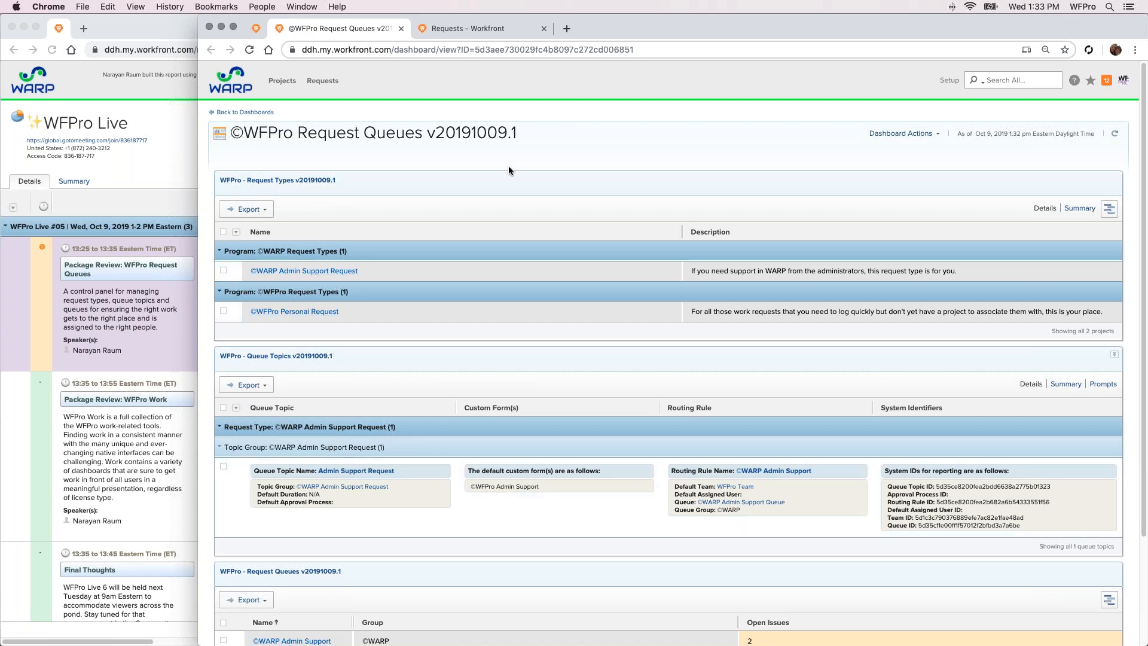
Examine the Admin Support Request topic's custom form, routing rule and system identifiers, plus the Request Queues list
scroll(508, 170, "down", 1)
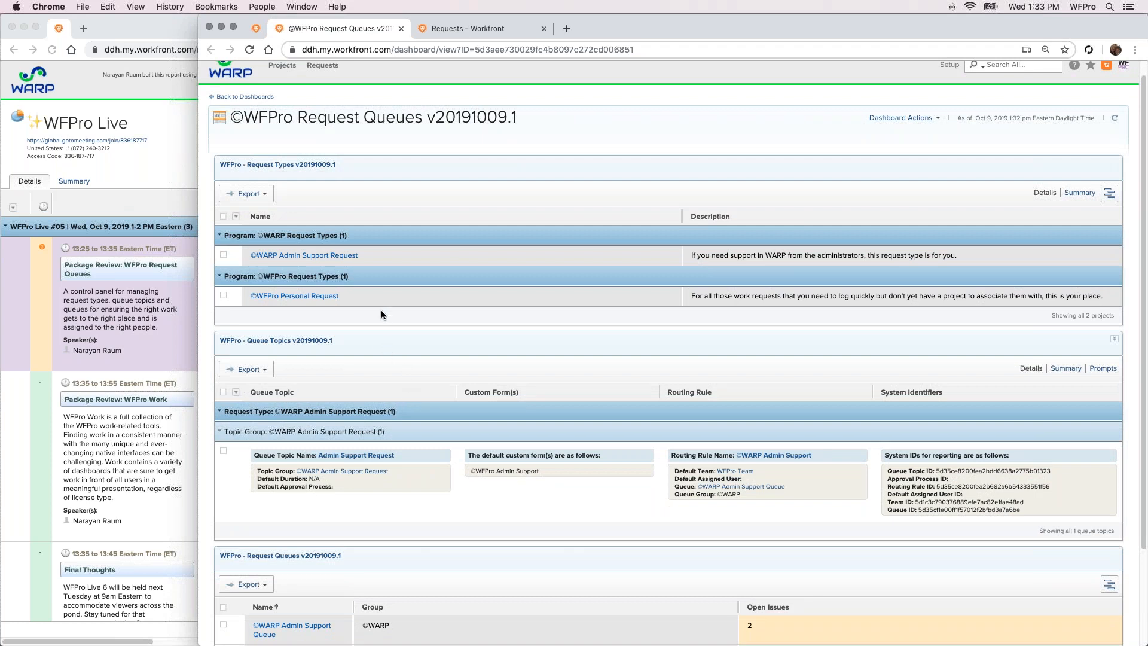
scroll(381, 310, "down", 1)
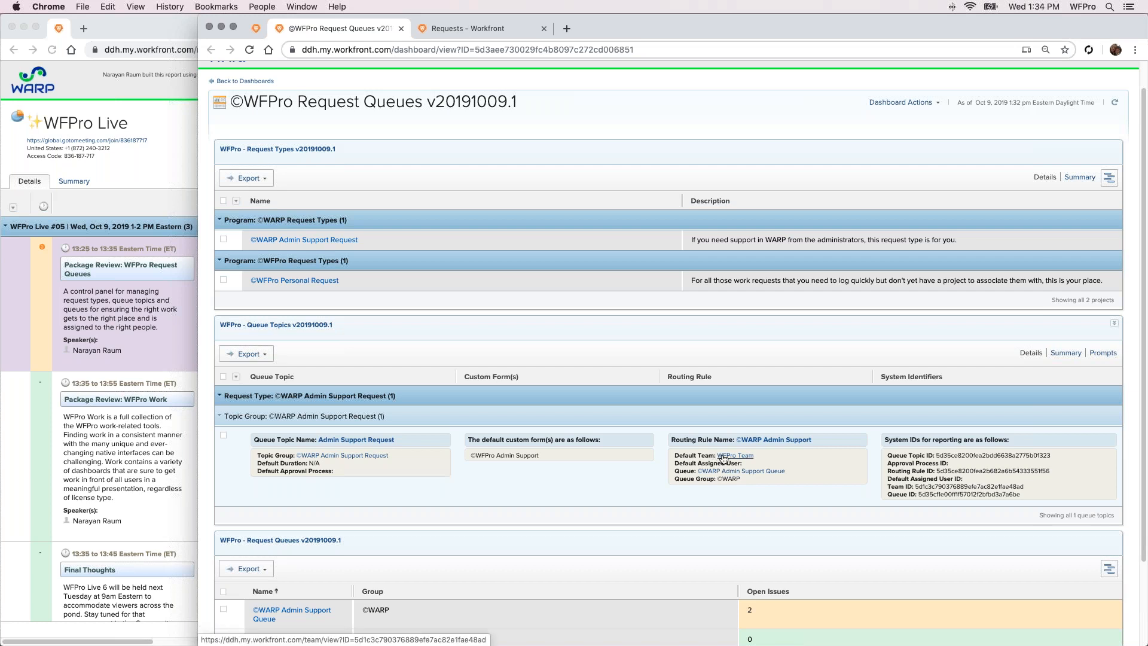
mouse_move(724, 458)
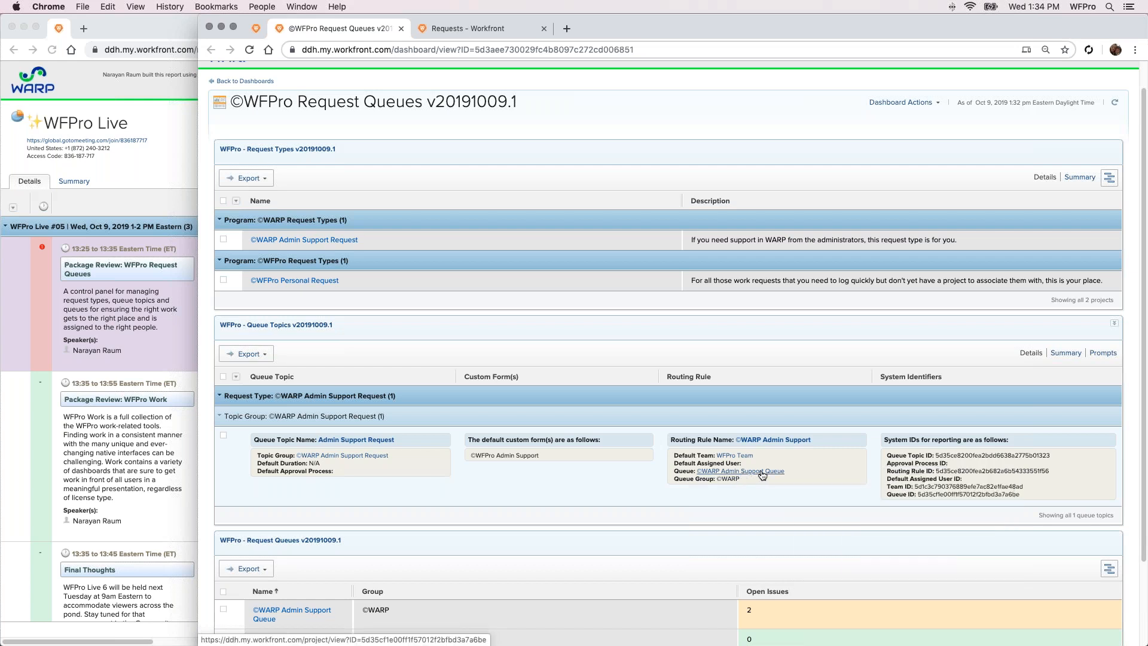
mouse_move(762, 475)
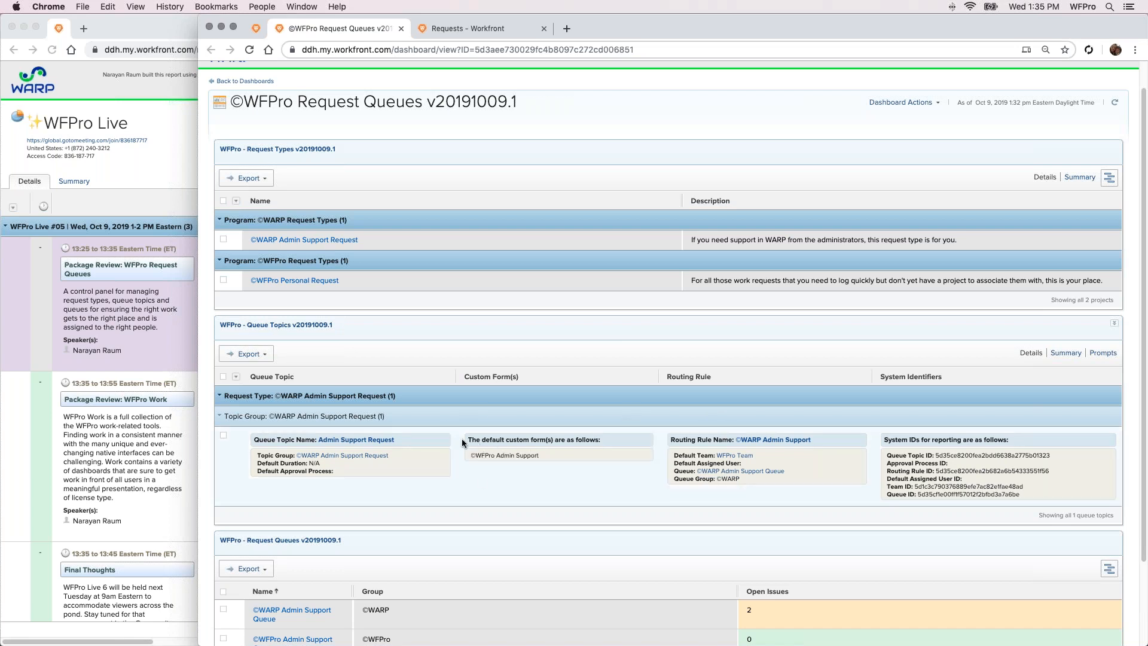
scroll(418, 460, "down", 2)
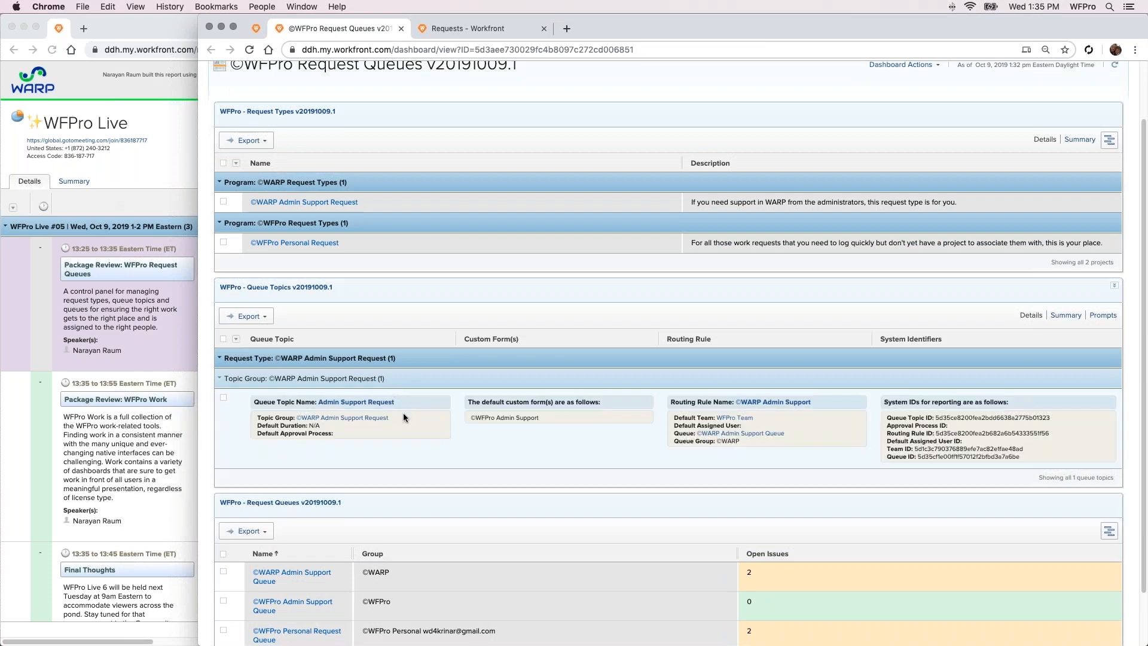
scroll(411, 357, "down", 2)
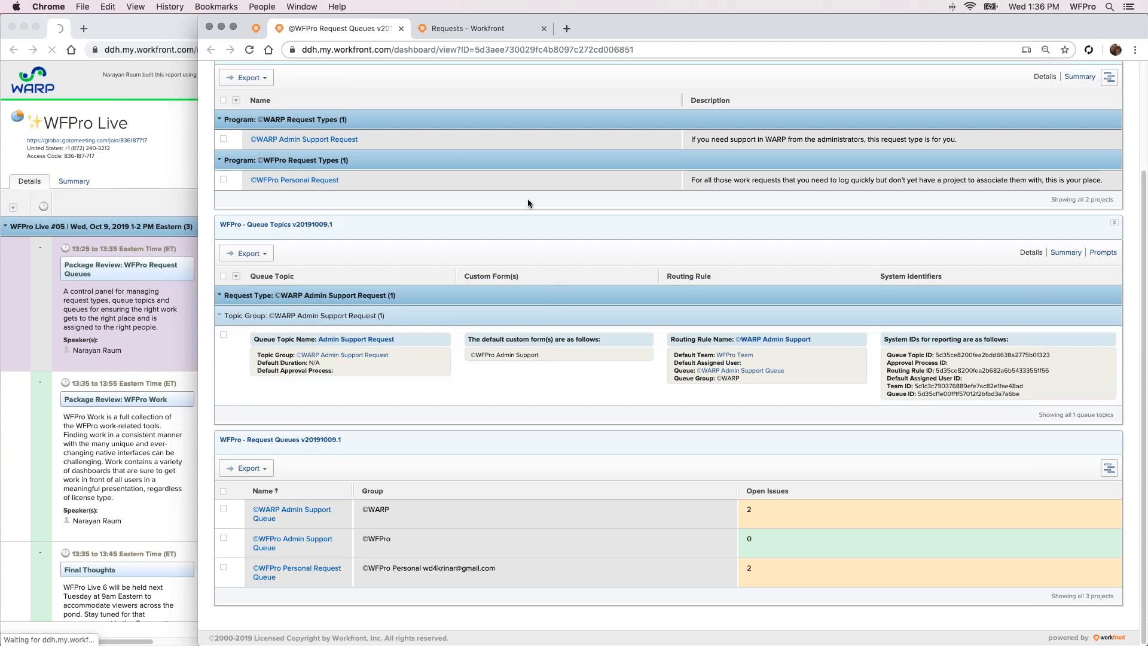
scroll(524, 218, "up", 5)
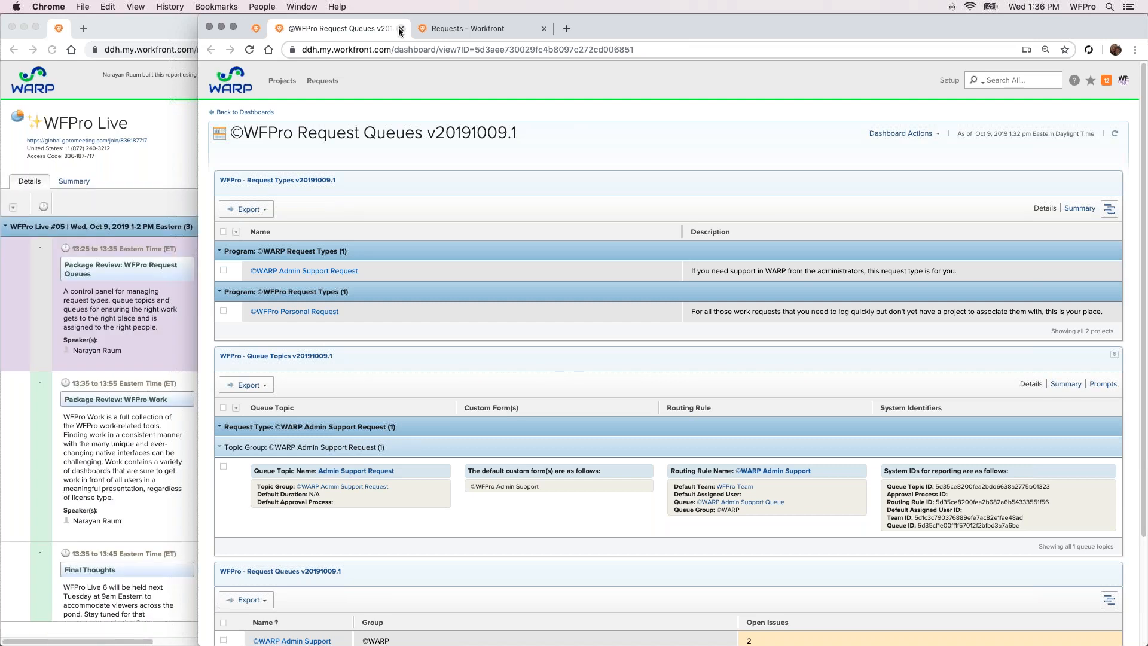
left_click(401, 29)
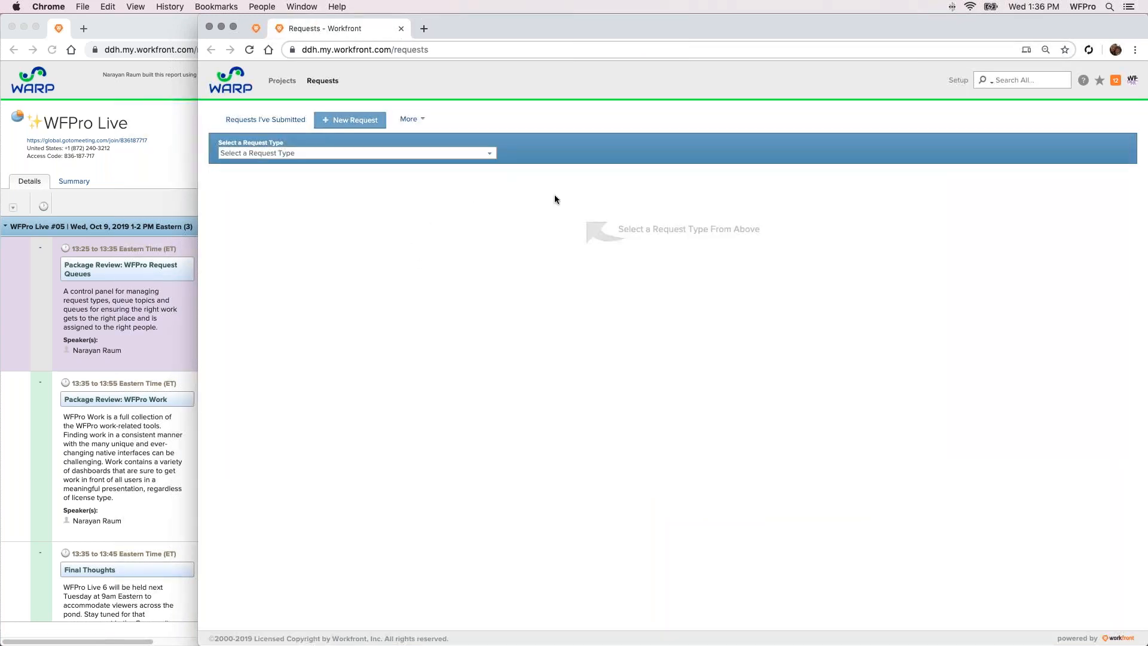
right_click(333, 31)
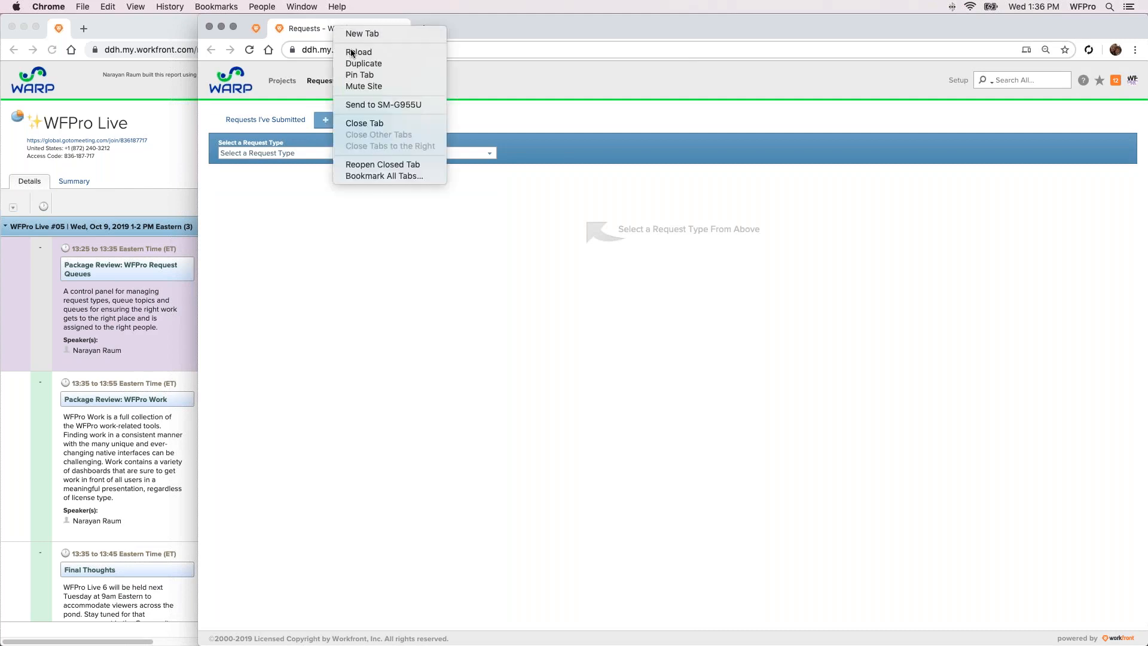
left_click(380, 162)
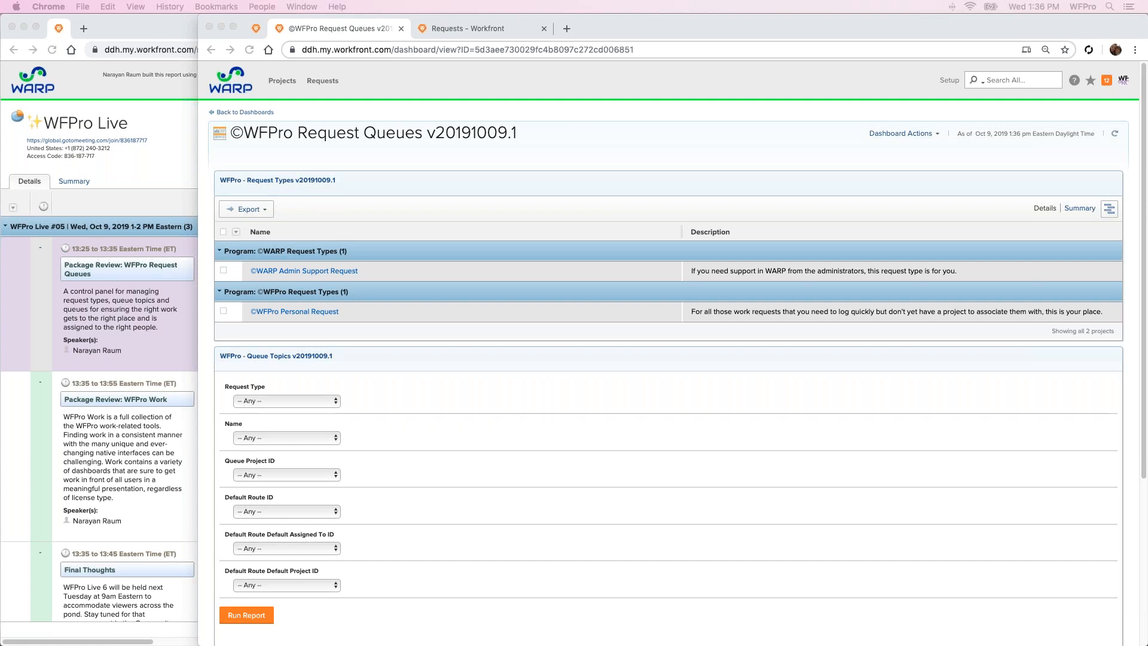
left_click(528, 155)
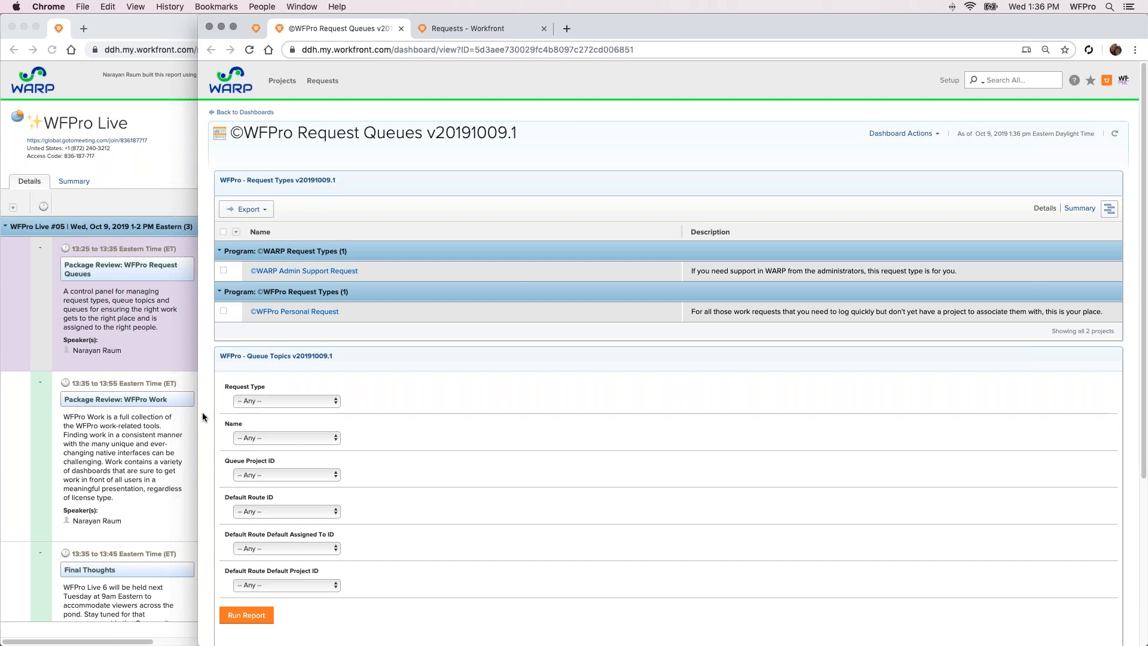
Close the Request Queues and Requests tabs and collapse the Work, Resources, Personal Shortcuts, Admin and System UI groups on WFPro Home
left_click(401, 29)
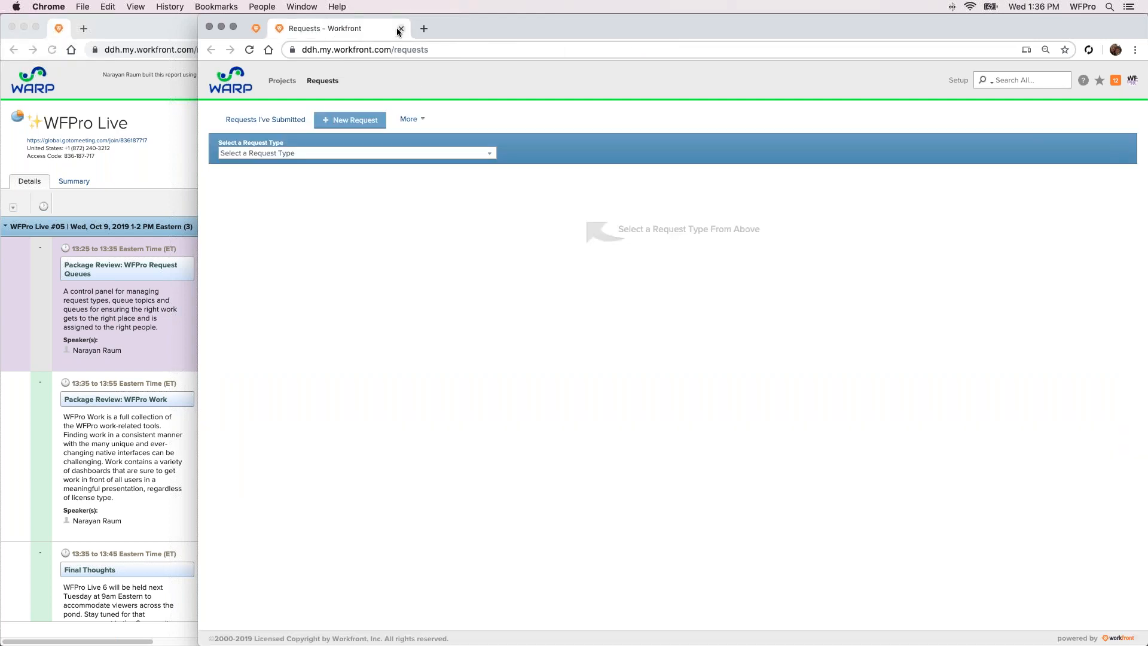
left_click(400, 28)
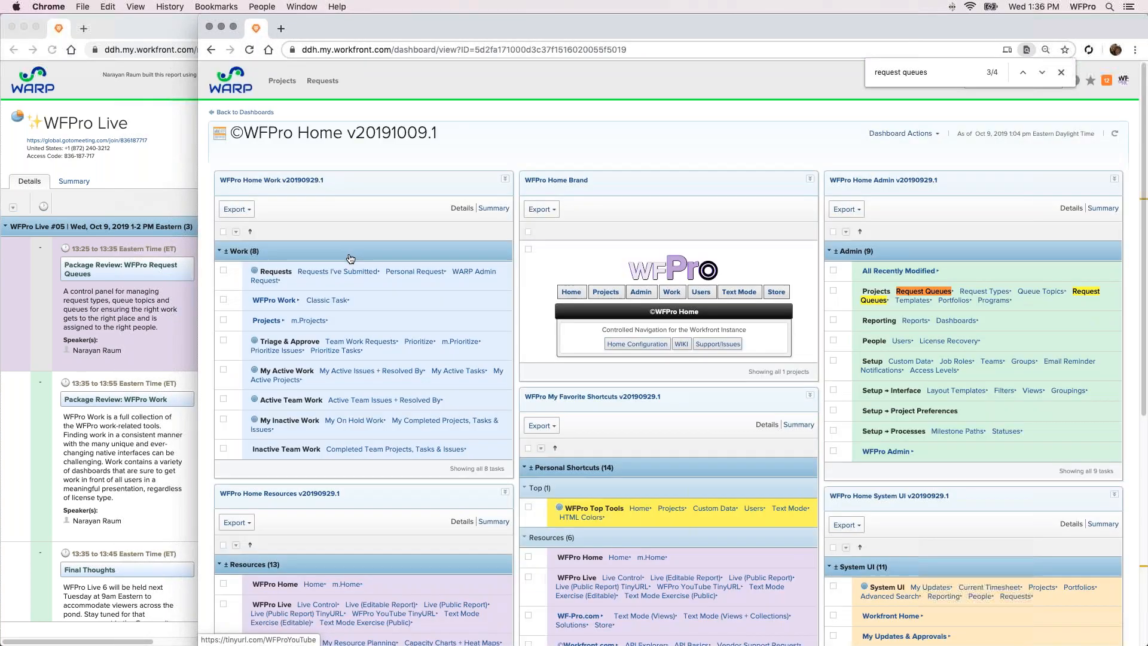
left_click(366, 257)
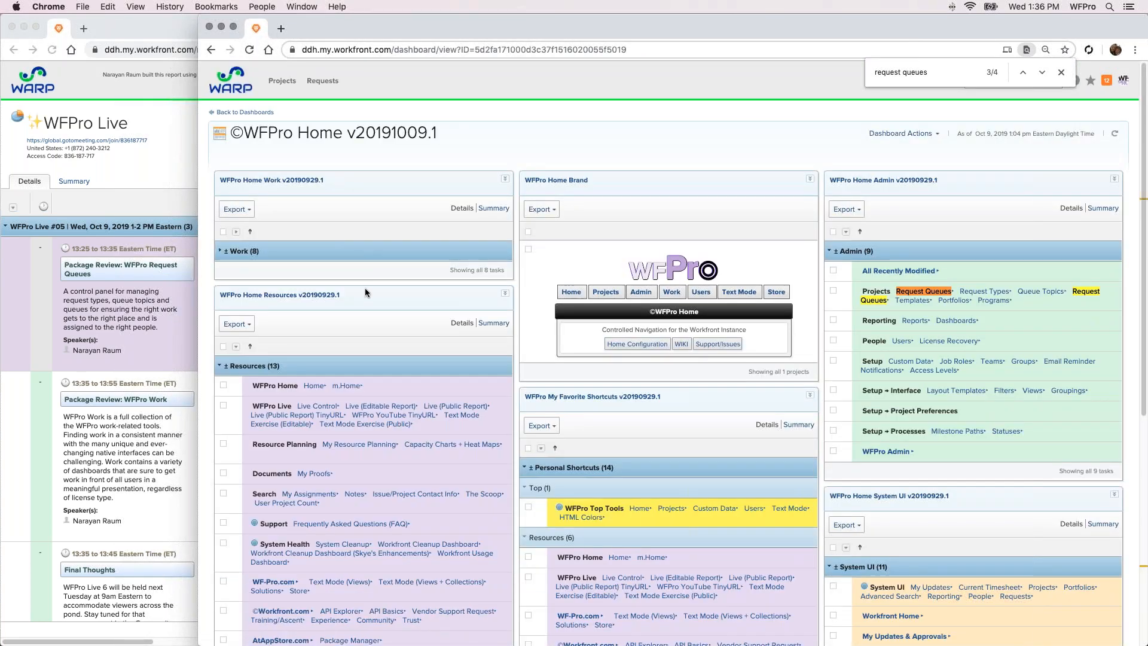
left_click(366, 367)
left_click(551, 473)
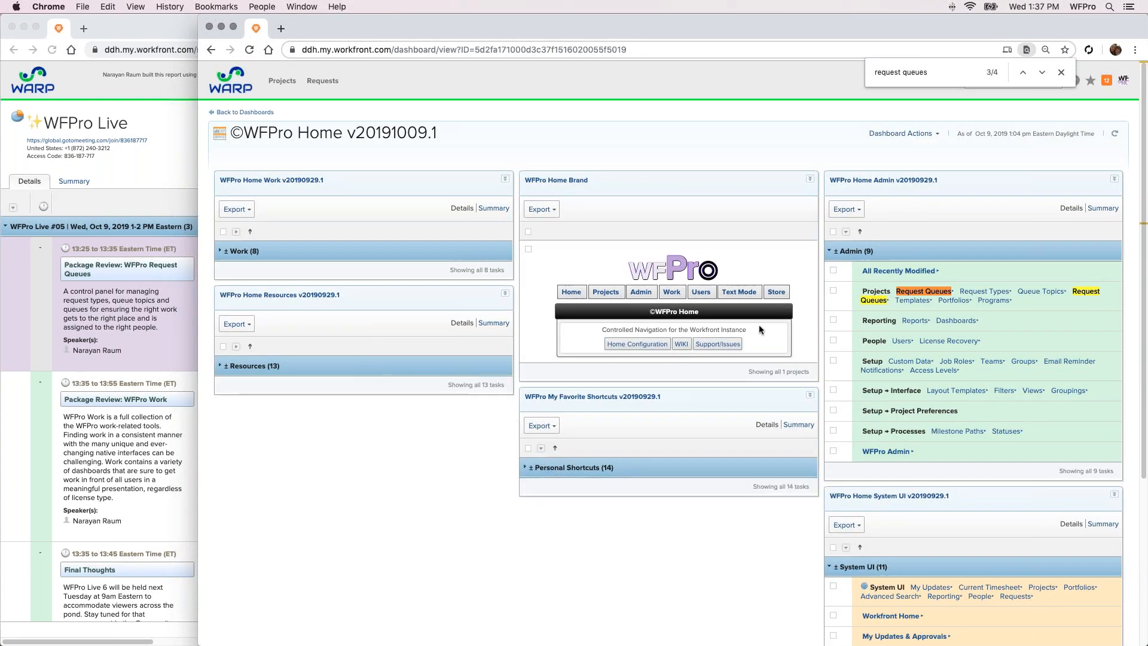
left_click(849, 252)
left_click(851, 366)
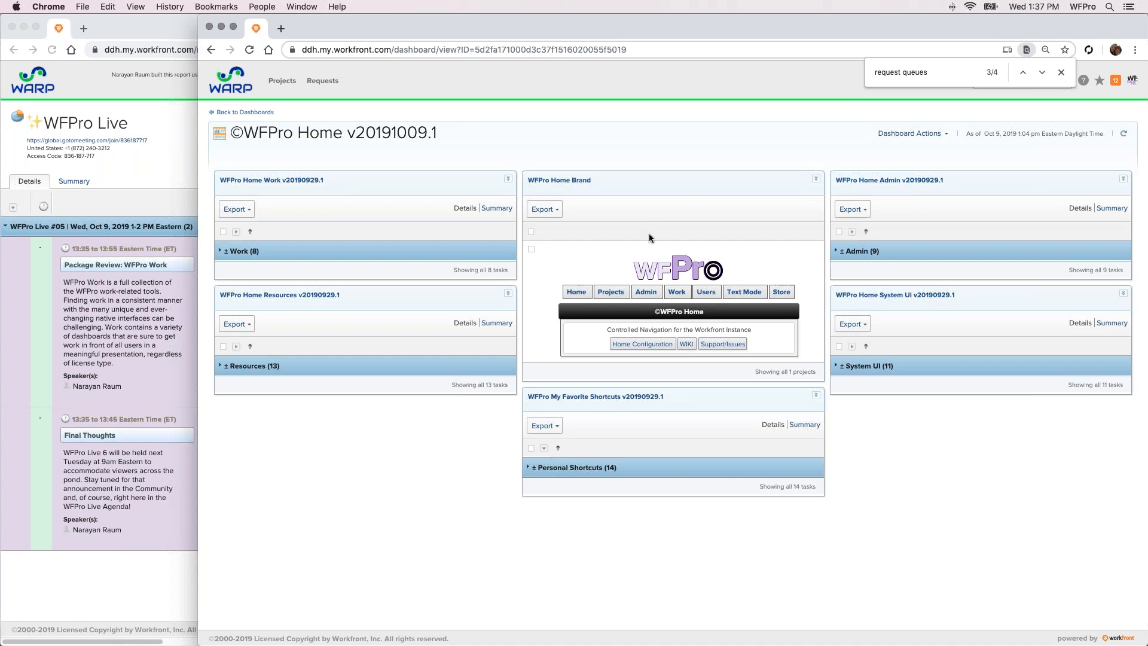
Open the WFPro Work dashboard and examine its Work Home shortcuts and team work request reports
mouse_move(650, 237)
left_click(678, 296)
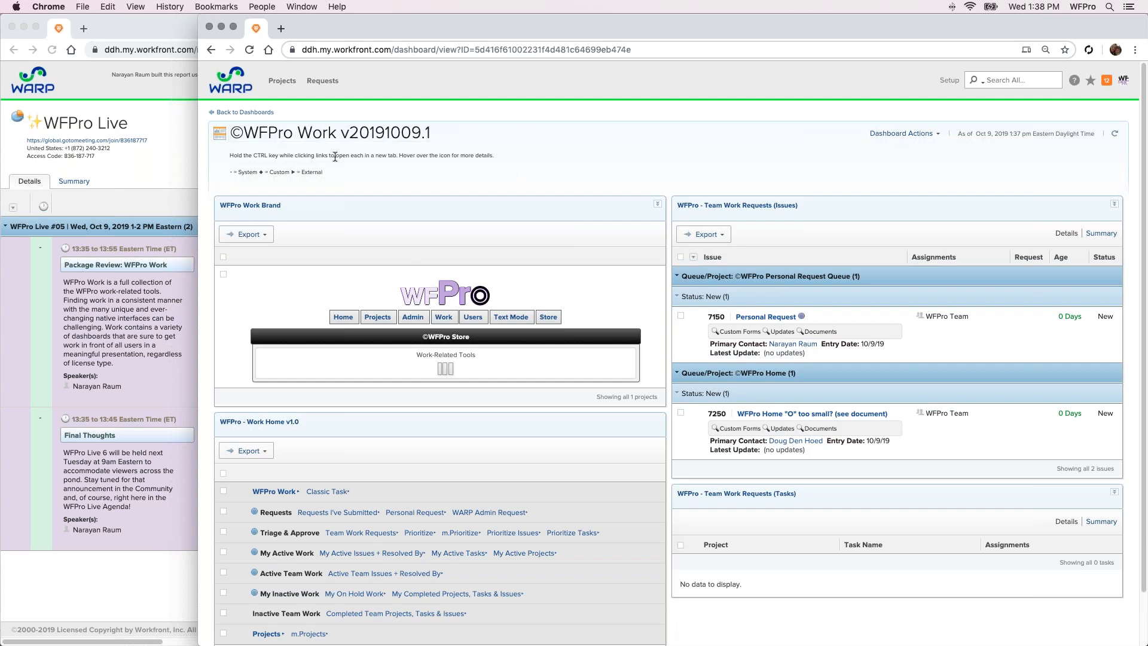
scroll(622, 138, "down", 1)
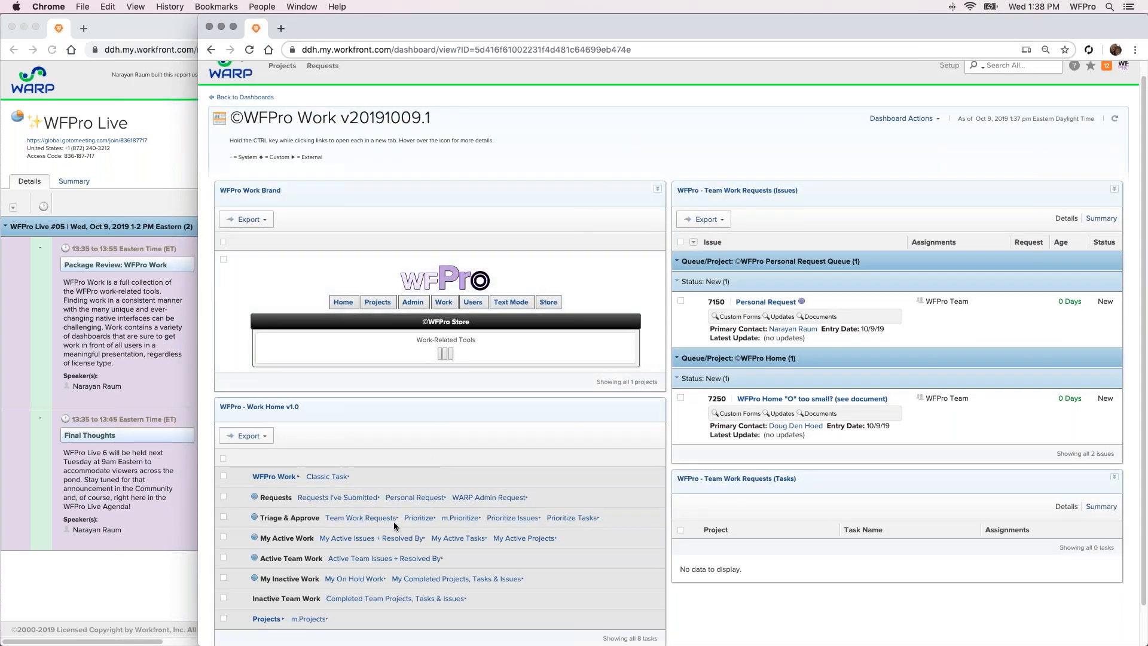
left_click(290, 409)
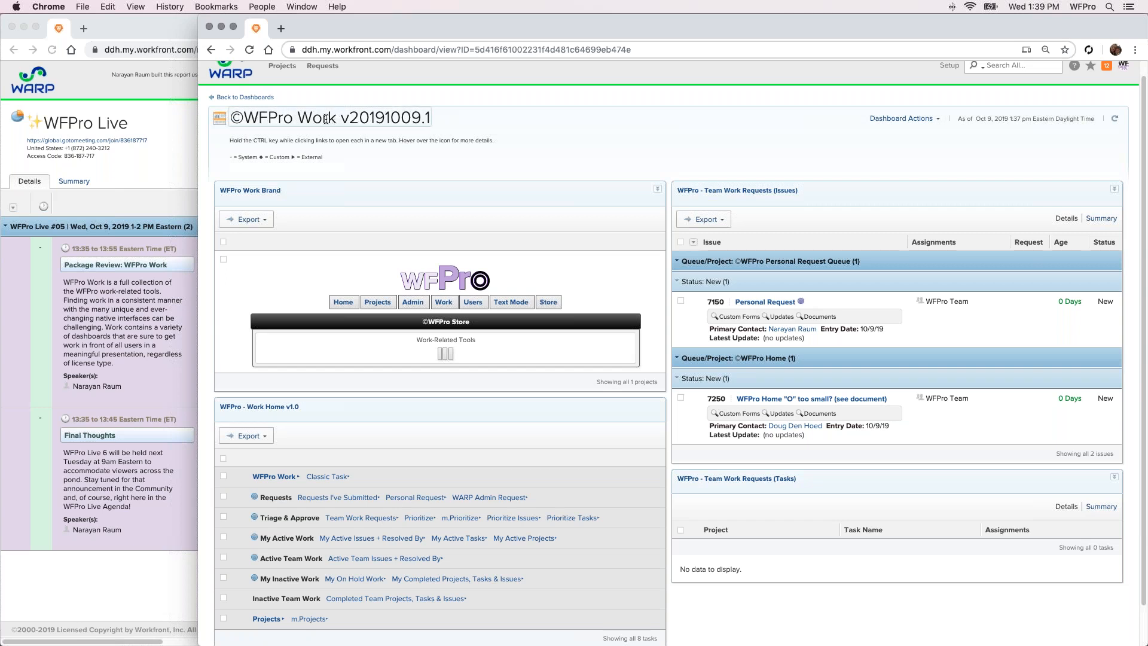
left_click(551, 119)
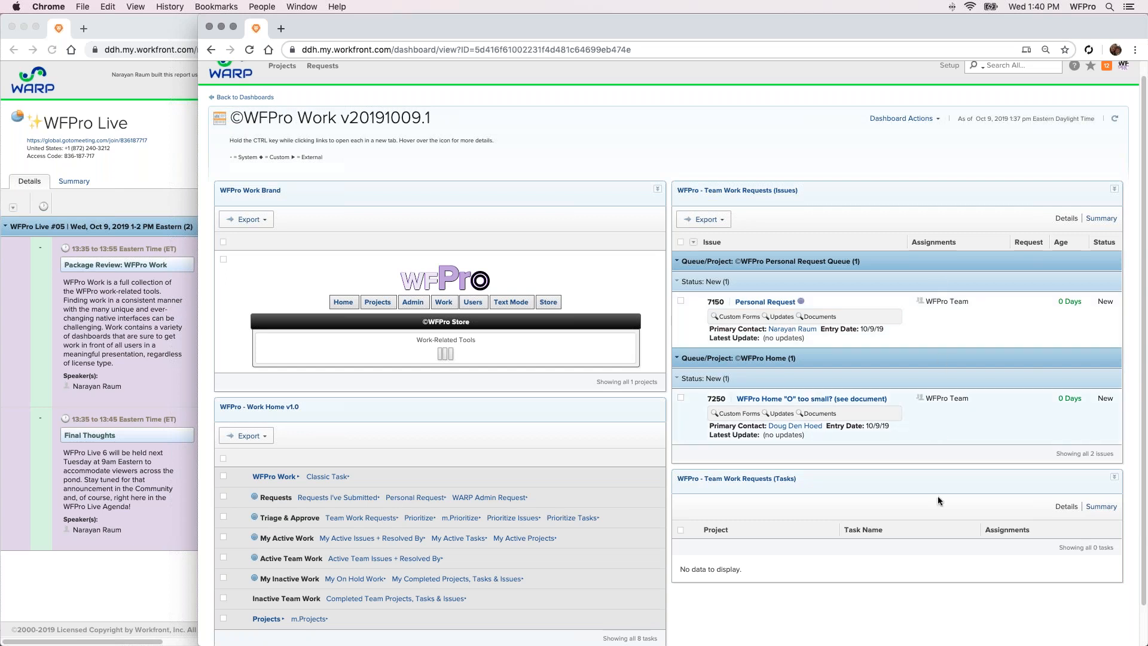
Add the individual assignee to the WFPro Home "O" too small? issue, set its status to In Progress, and refresh the dashboard
left_click(938, 404)
left_click(956, 409)
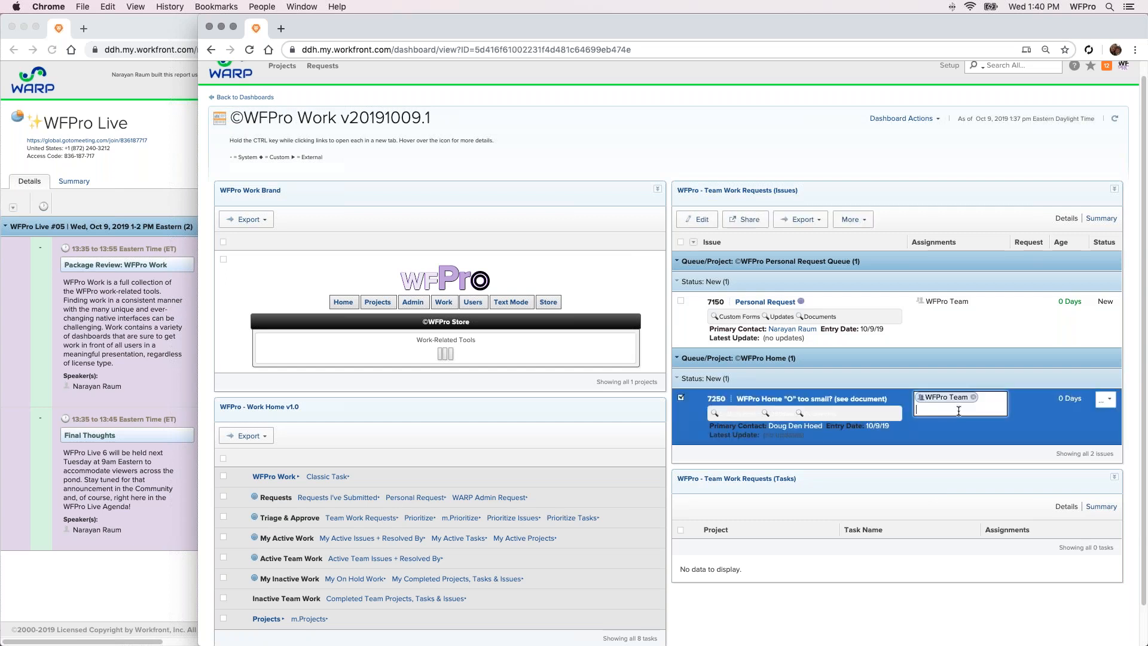
type("narayan")
left_click(945, 432)
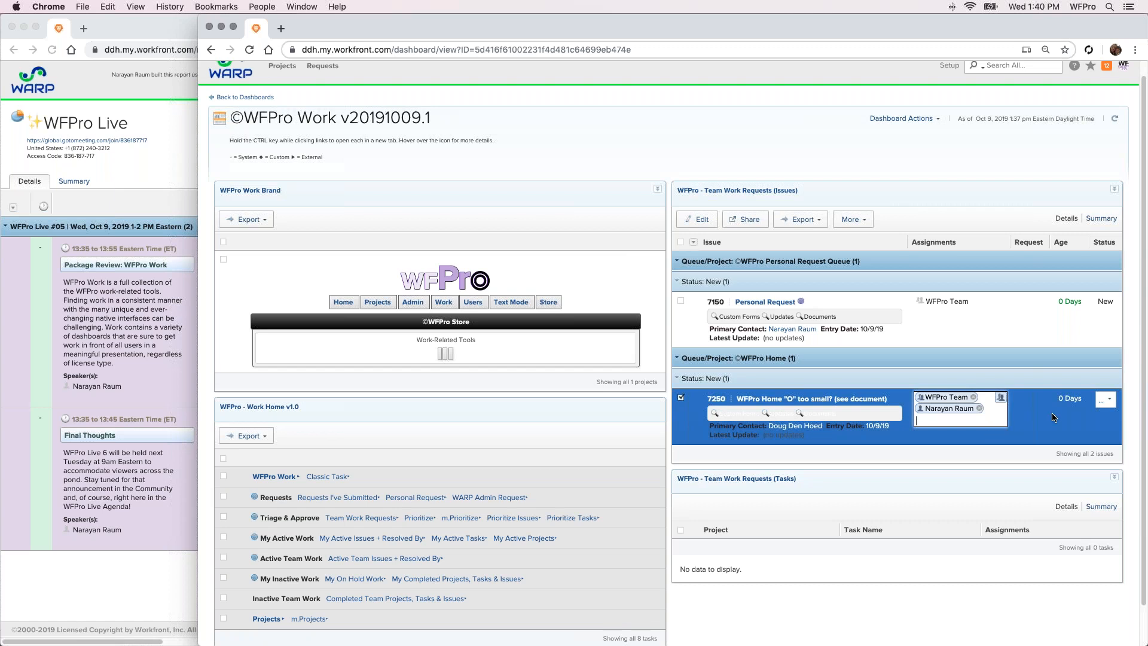
left_click(1105, 399)
left_click(1103, 429)
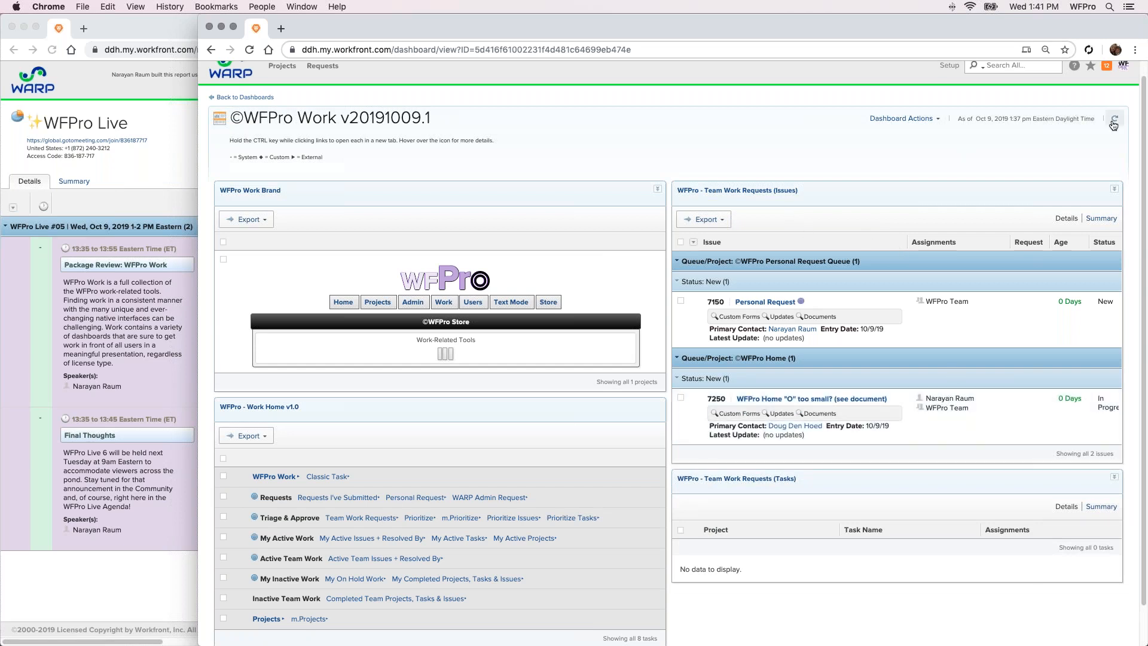
left_click(1113, 122)
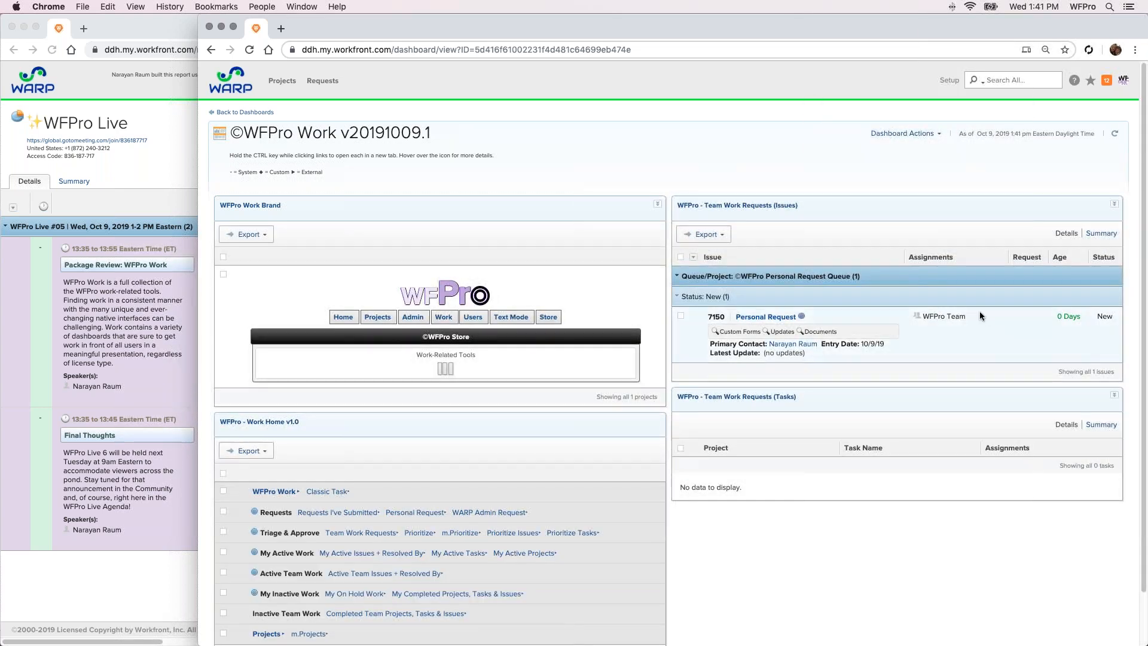
Assign the team's Personal Request issue to the individual user as well, keeping WFPro Team on it
left_click(957, 318)
left_click(950, 328)
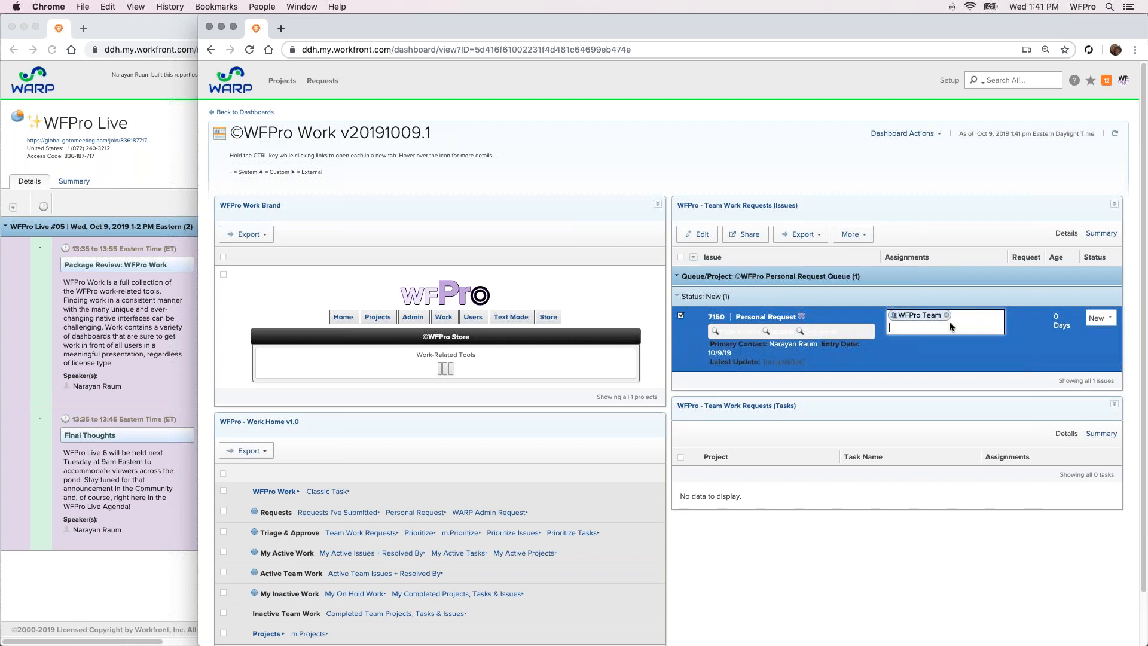
type("narayan")
left_click(937, 340)
left_click(846, 138)
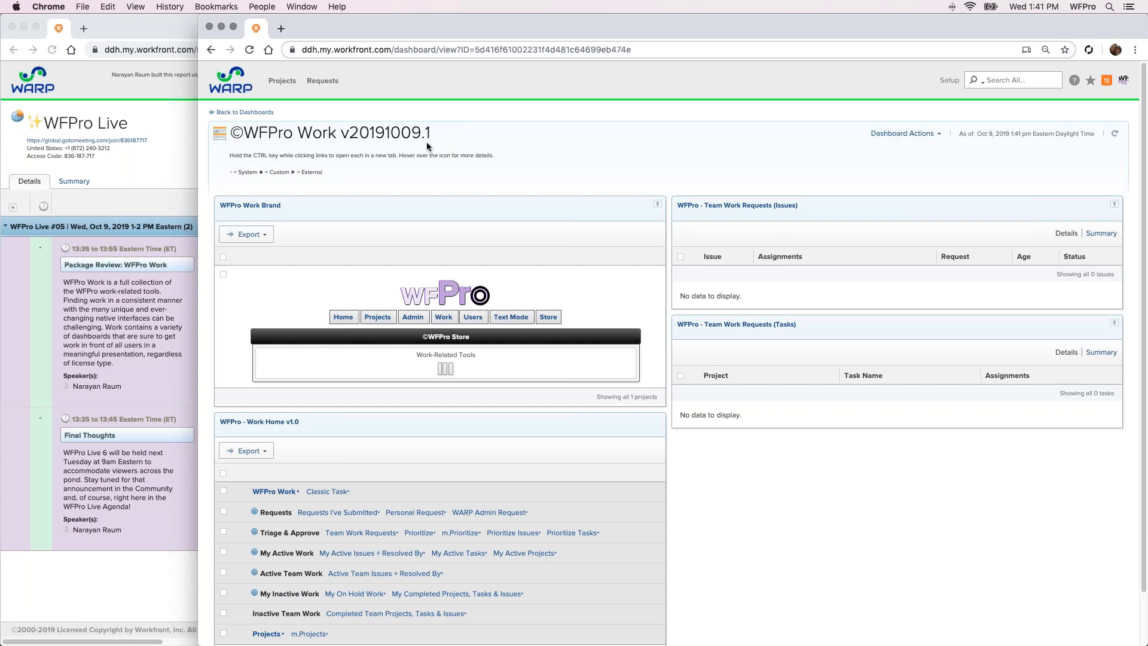
Open the Requests area in a new tab and look at the available request types and the All Requests view
left_click(329, 86, "super")
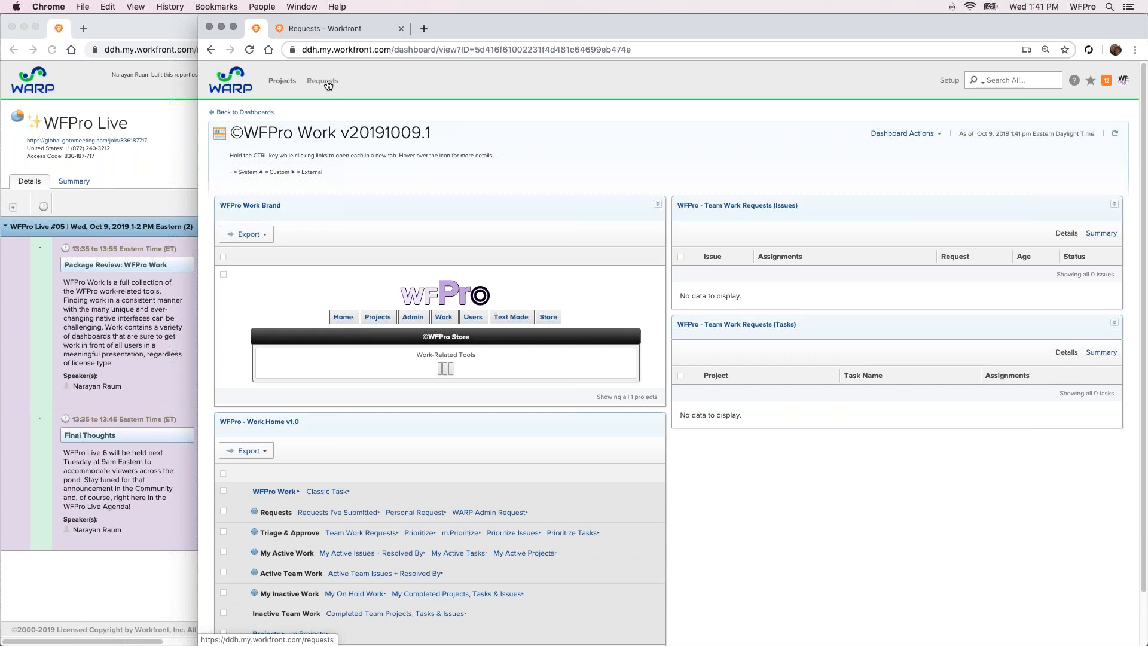
left_click(323, 28)
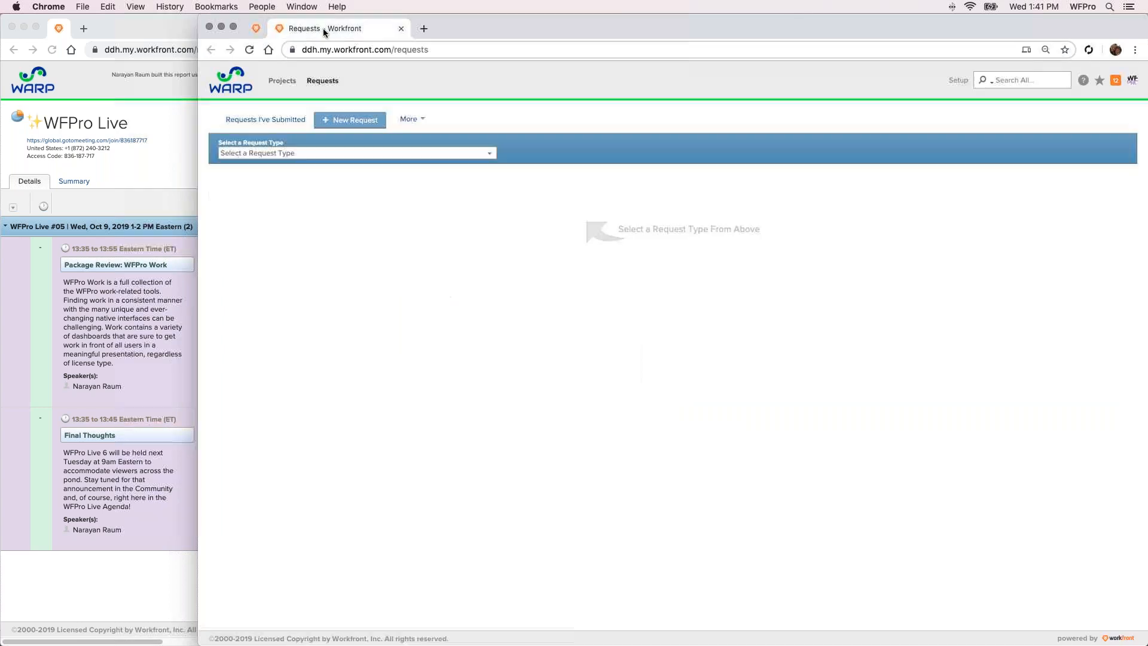
left_click(276, 154)
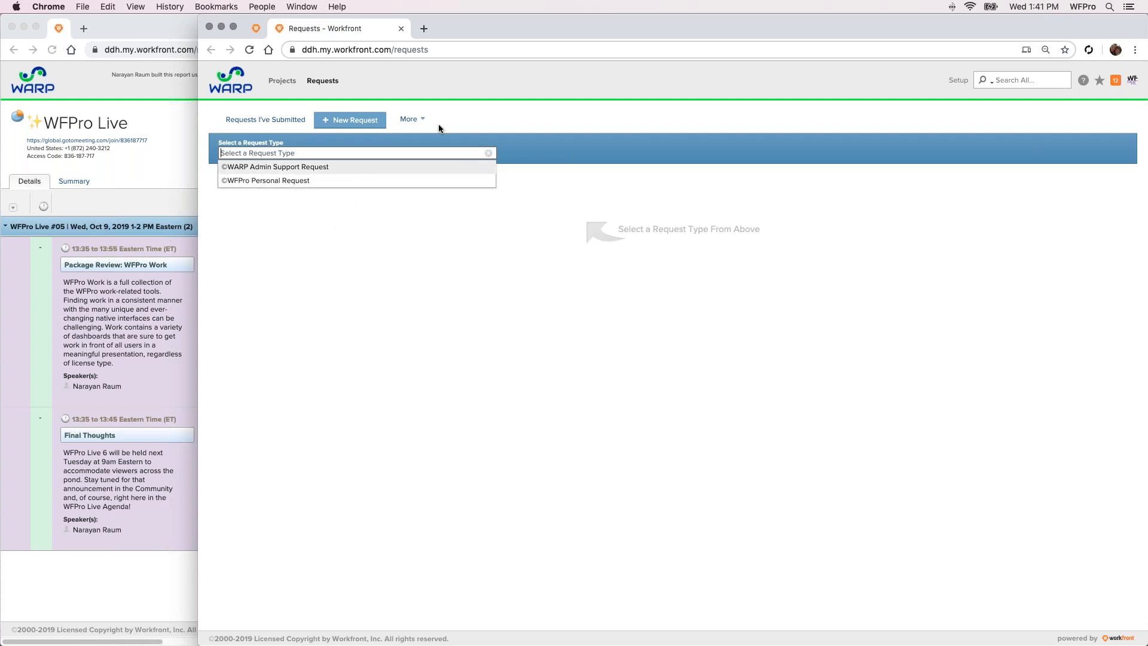
left_click(415, 119)
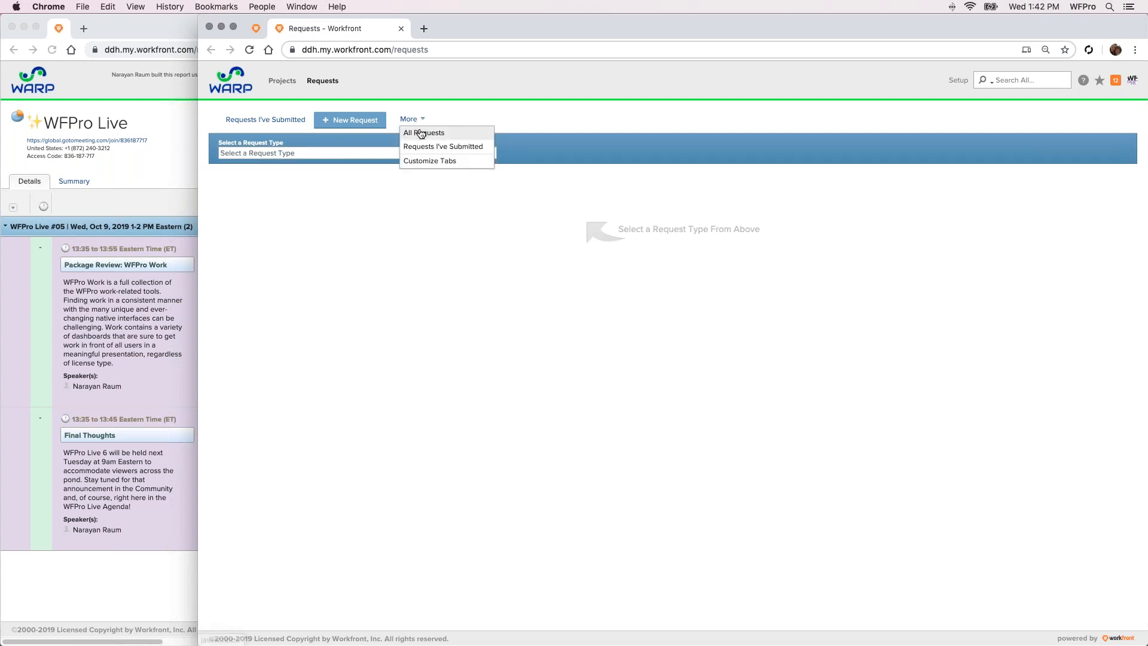
left_click(419, 131)
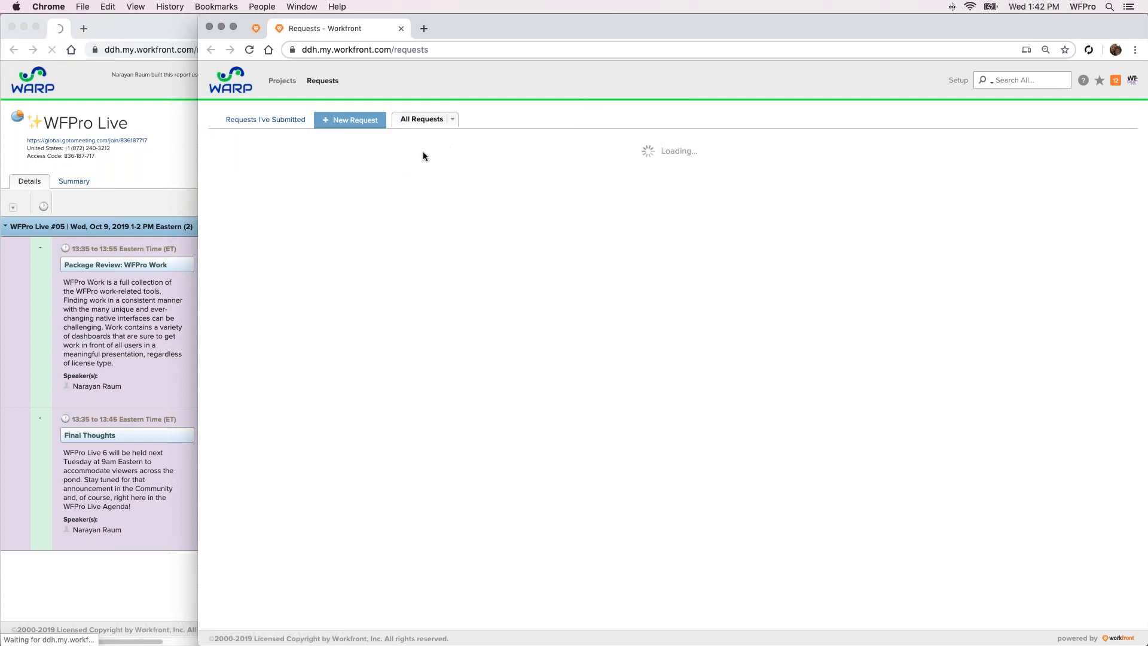
Examine the active request reports under Requests I've Submitted, and close the Requests tab
left_click(272, 120)
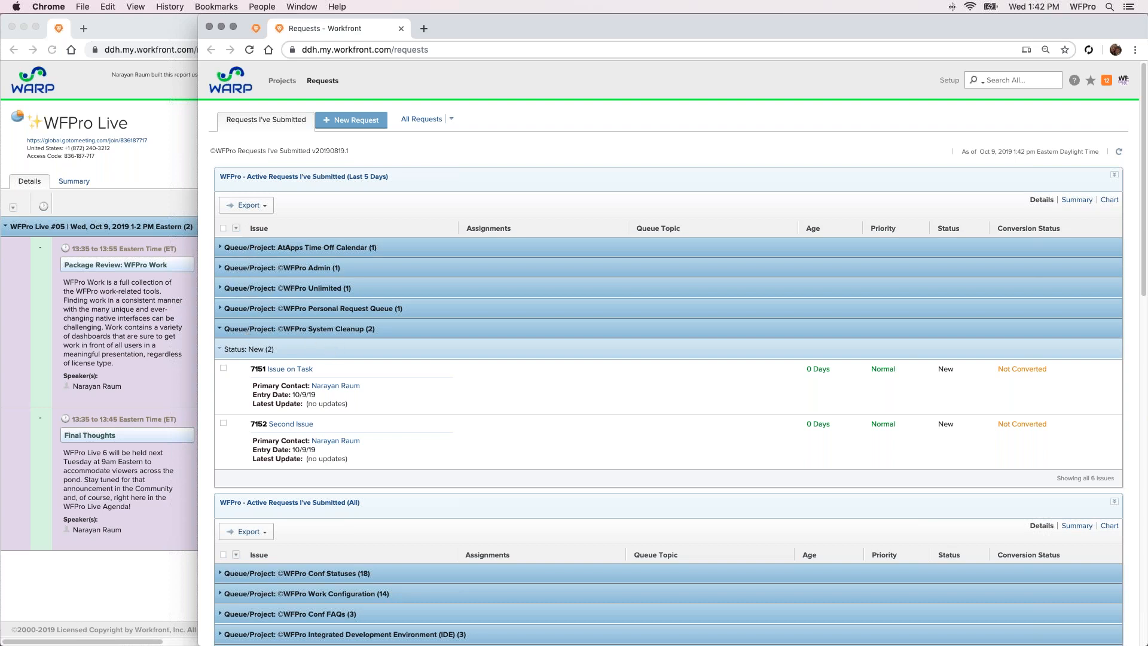
left_click(489, 368)
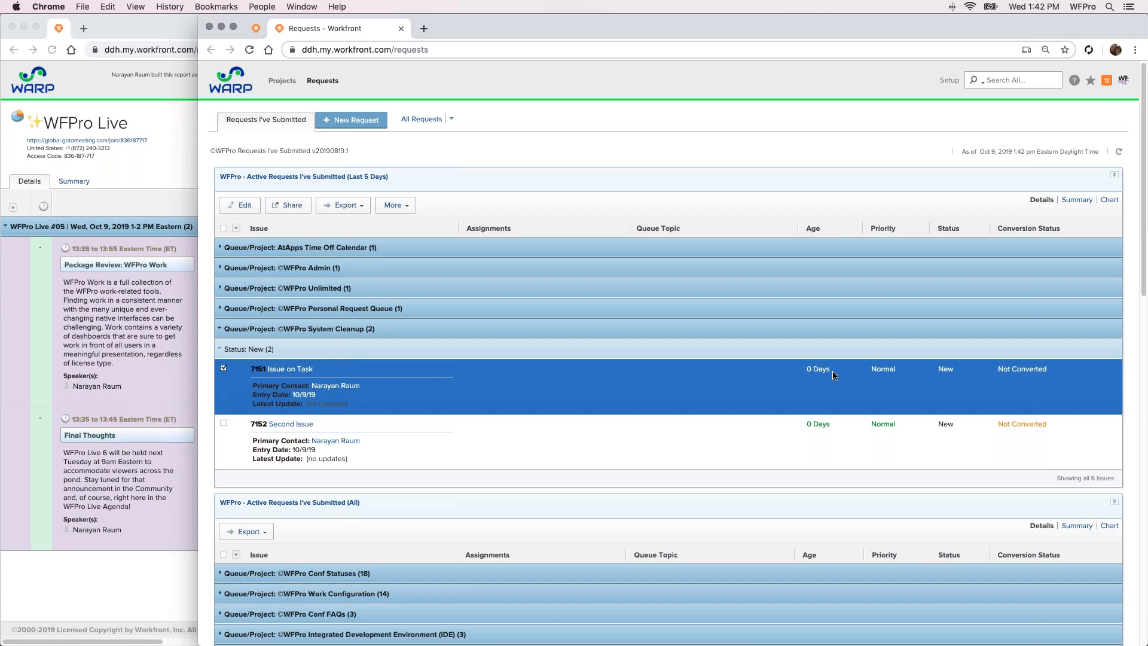
scroll(624, 399, "down", 1)
scroll(624, 399, "up", 1)
left_click(458, 144)
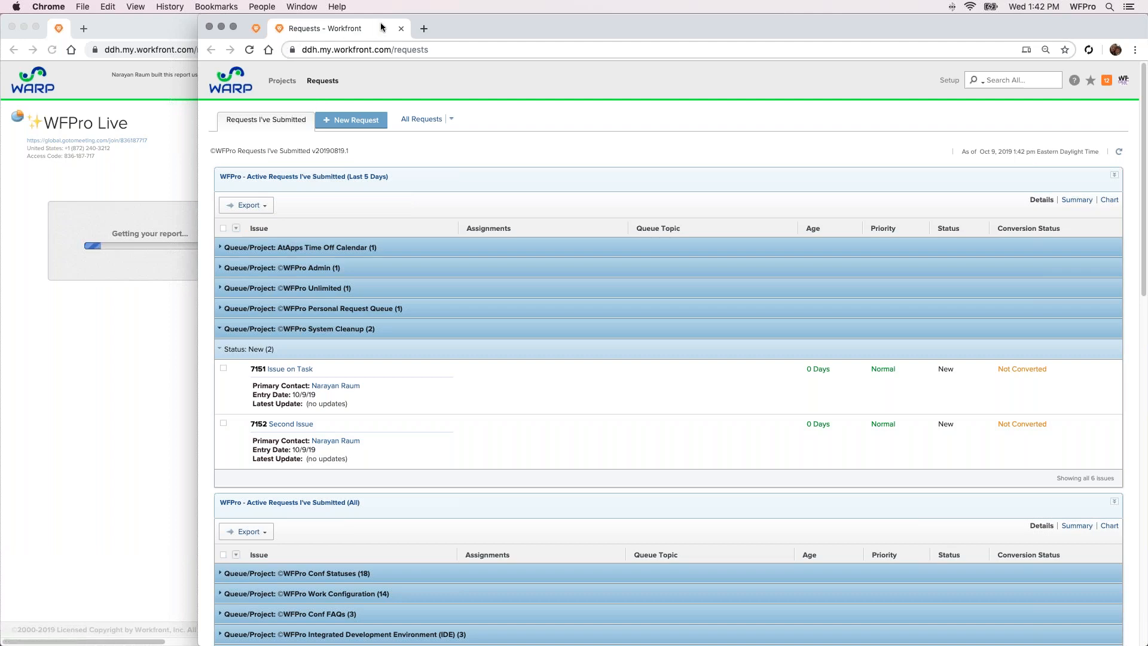
left_click(400, 30)
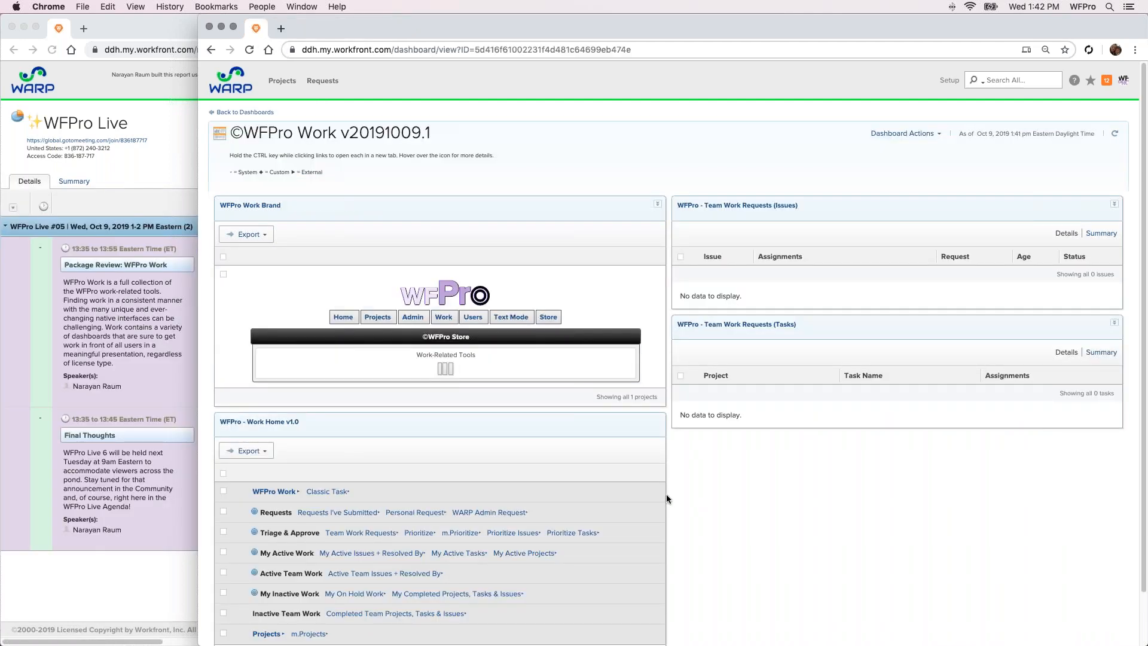
Open the My Active Issues + Resolved By dashboard and collapse the groups in My New Issues, My Active Issues and Resolved by Task
scroll(566, 413, "down", 2)
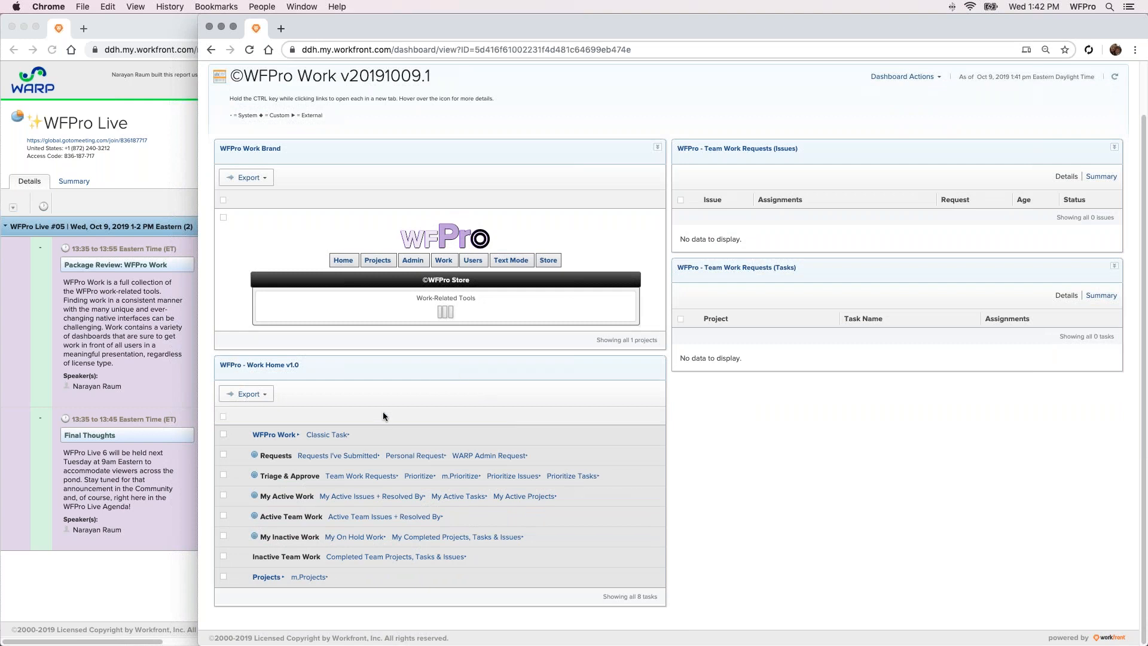
left_click(355, 499)
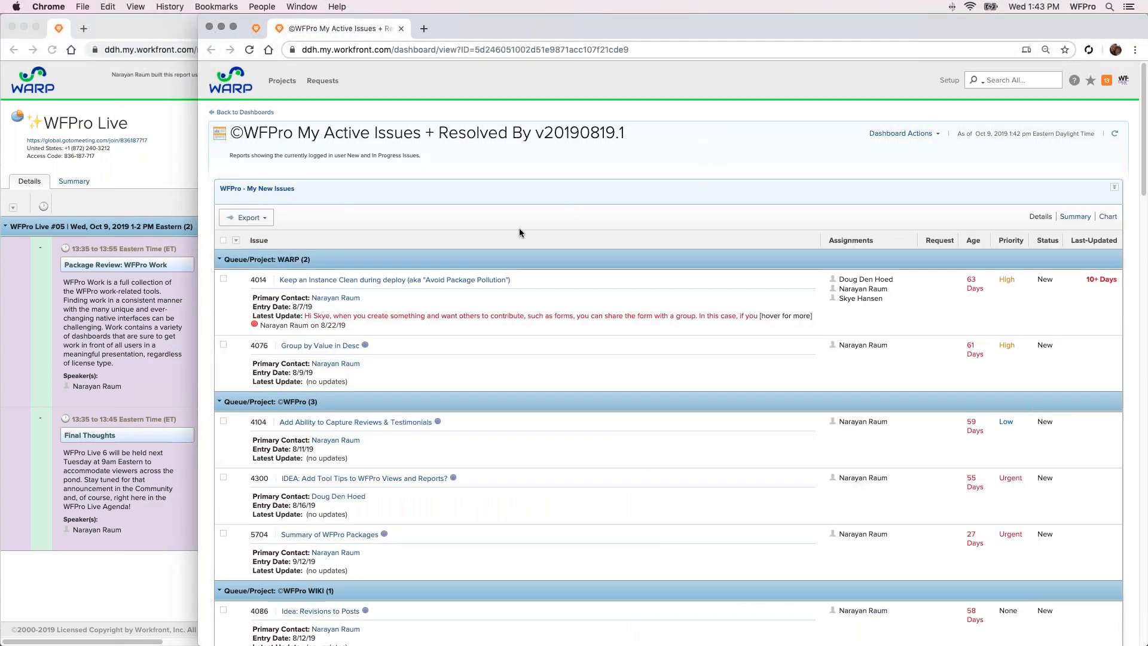
left_click(236, 241)
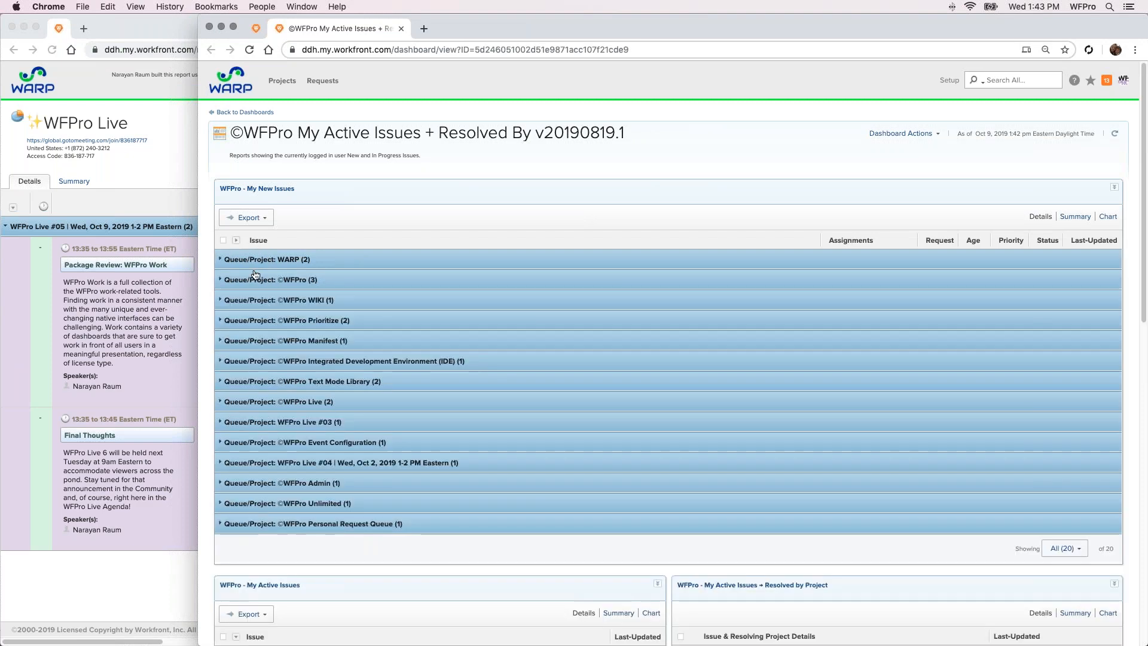
scroll(306, 394, "down", 2)
scroll(306, 394, "down", 5)
left_click(237, 441)
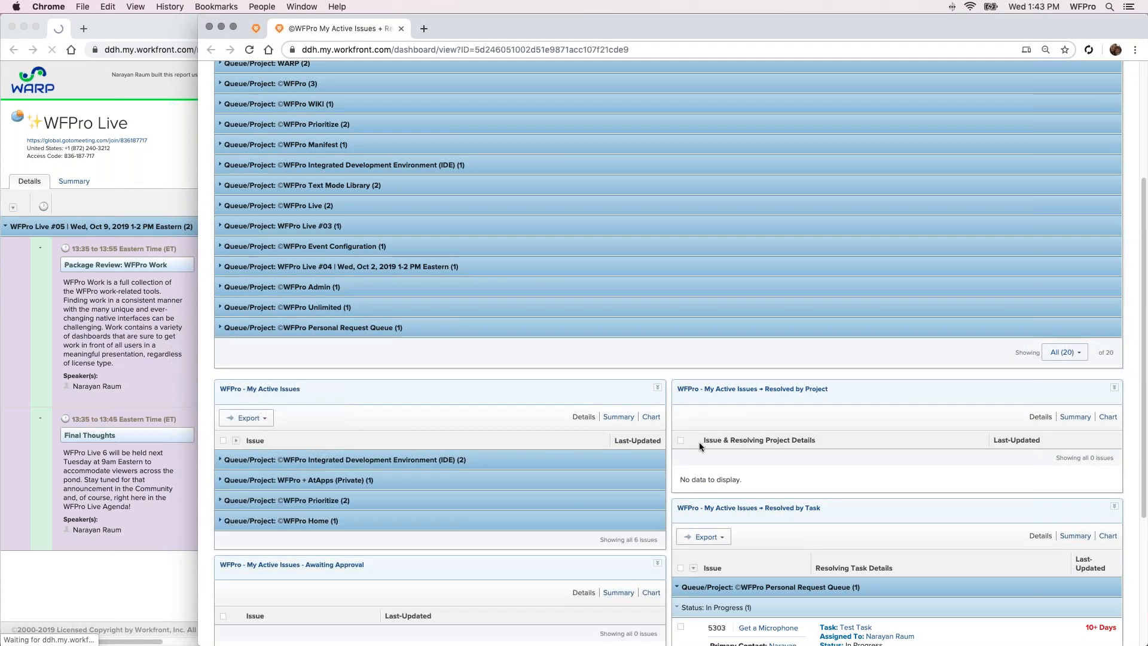
scroll(658, 467, "down", 6)
left_click(690, 389)
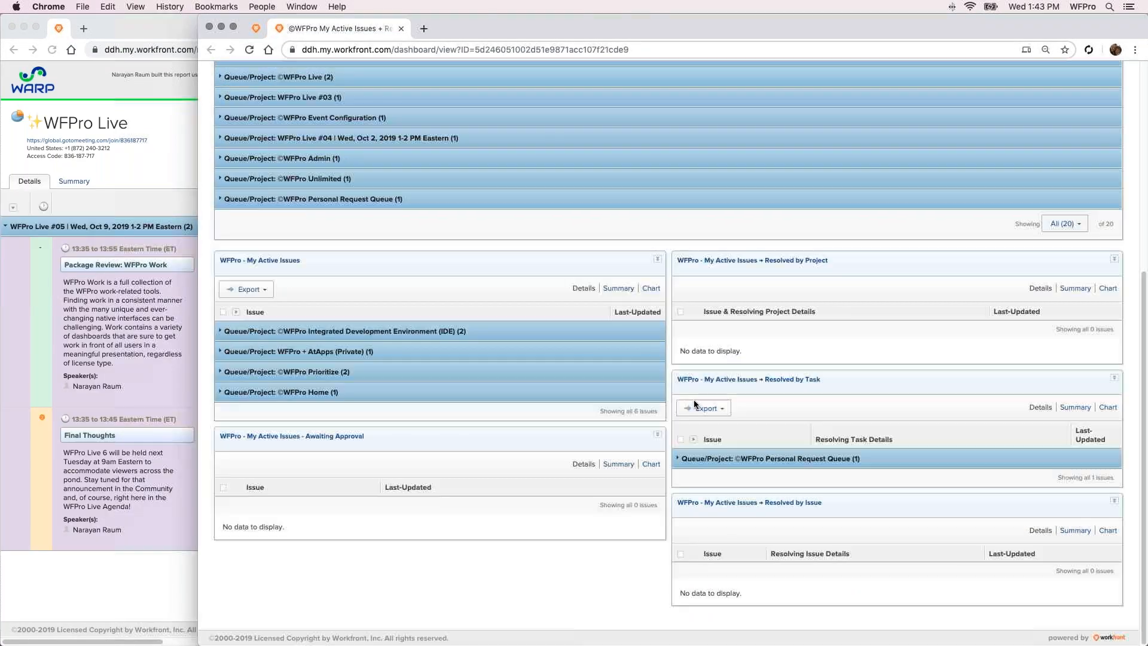
Examine the description and status options of Idea: Revisions to Posts in the WFPro WIKI group, and collapse the group
scroll(513, 384, "up", 10)
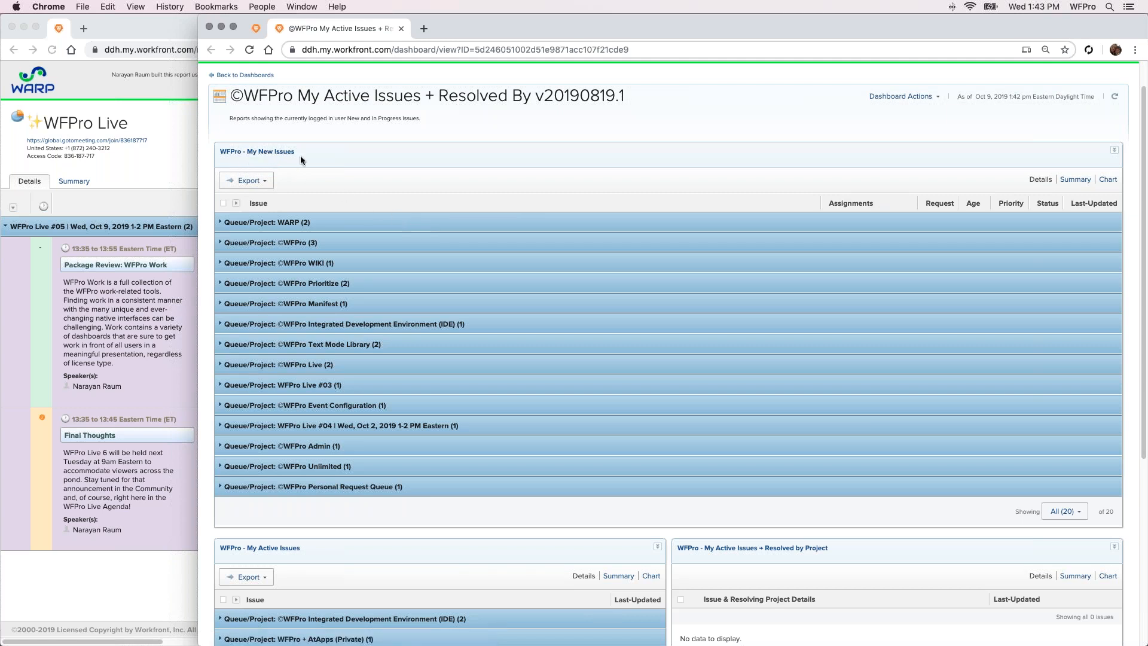
left_click(553, 231)
left_click(358, 267)
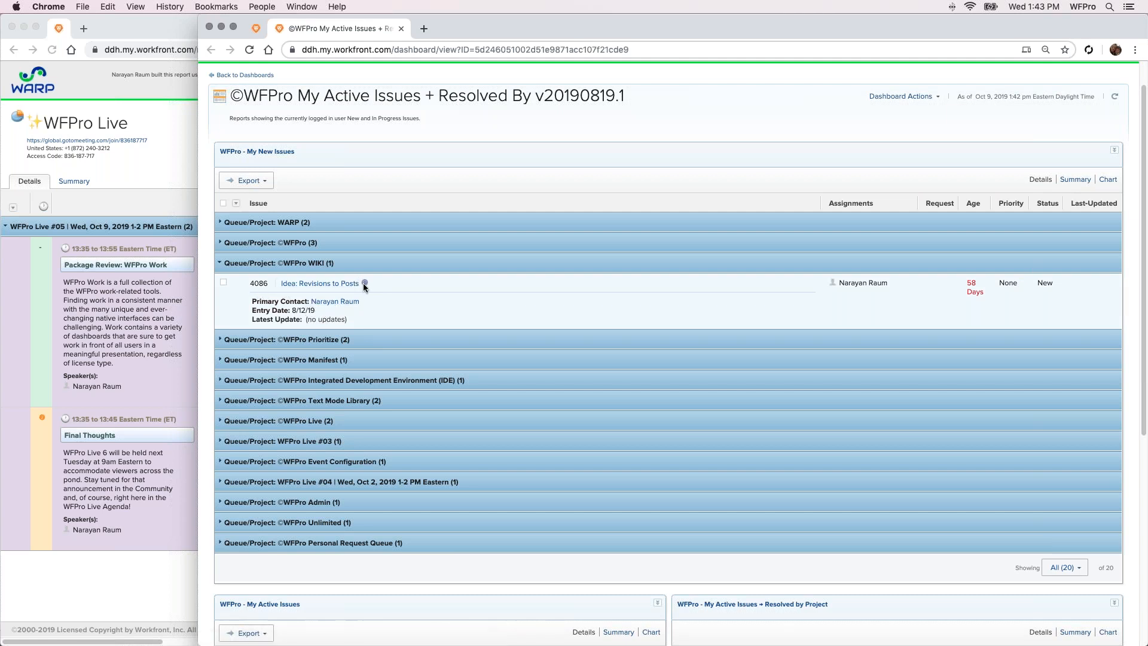
mouse_move(364, 284)
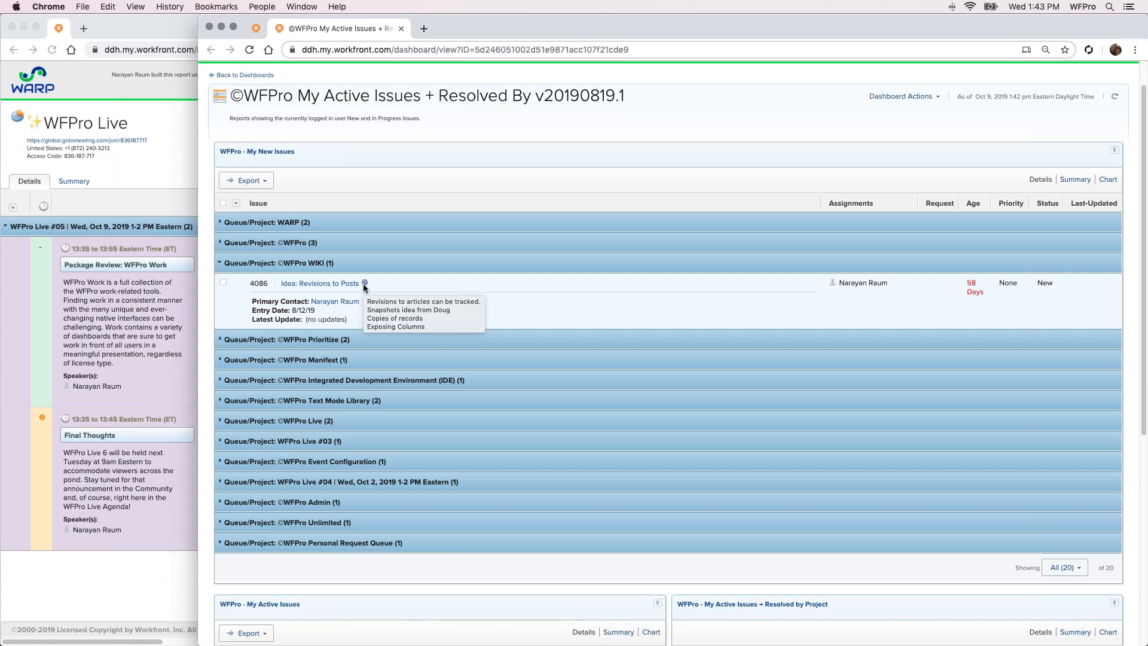
left_click(865, 281)
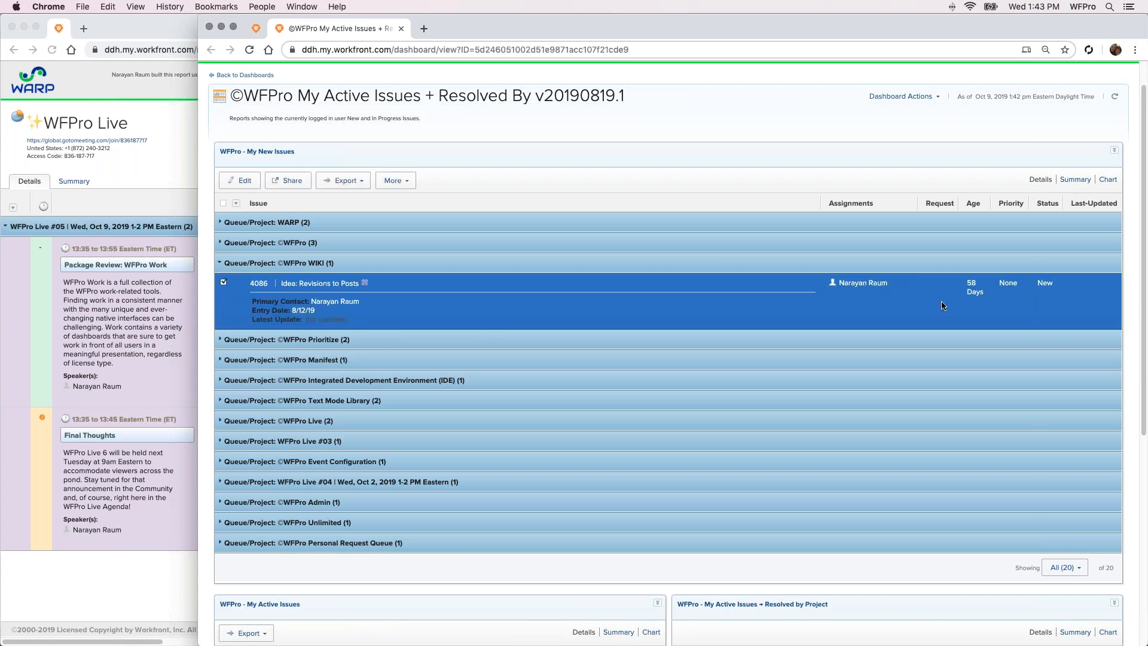
left_click(1048, 288)
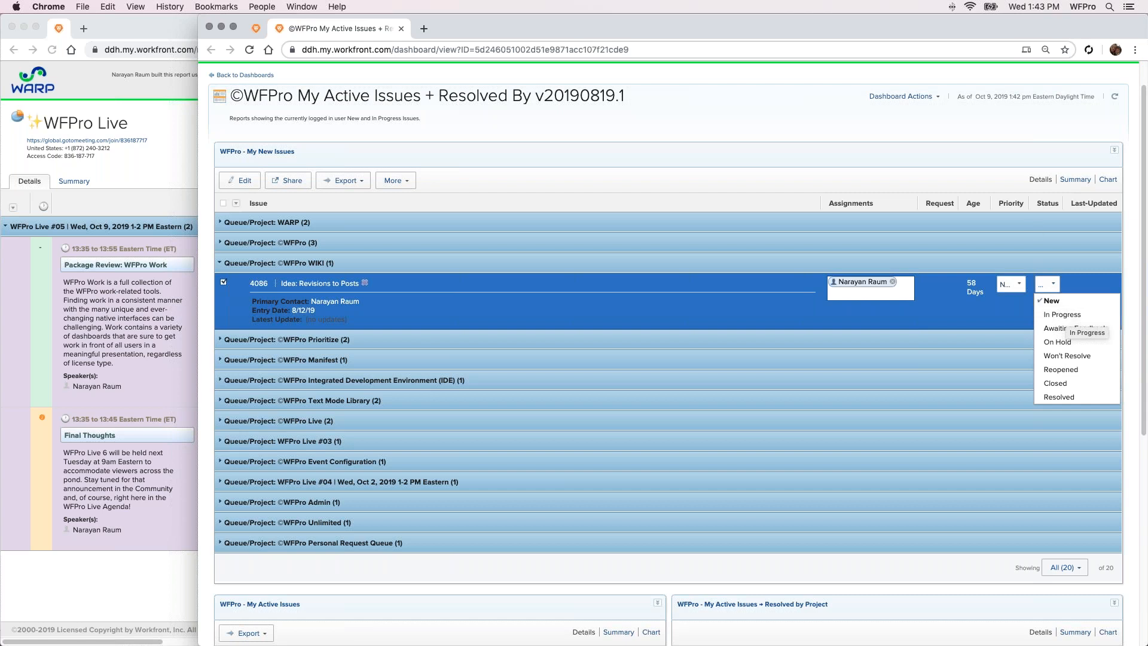
left_click(745, 147)
left_click(424, 270)
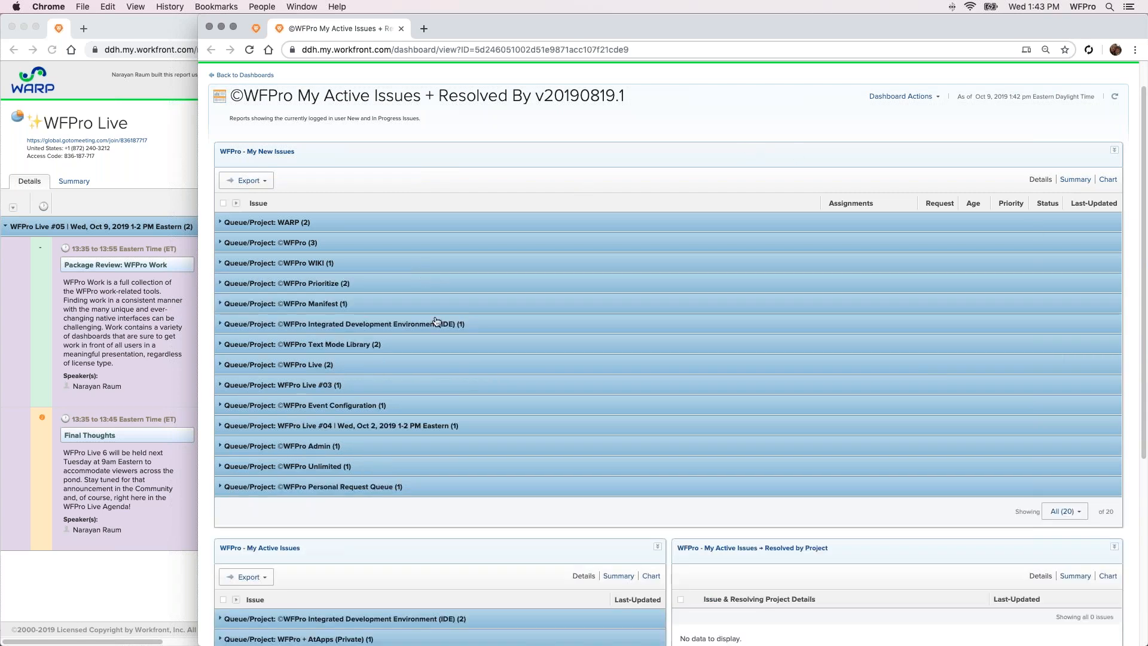
Set the Personal Request issue in the WFPro Personal Request Queue group to In Progress and refresh the dashboard
left_click(380, 488)
scroll(386, 439, "down", 1)
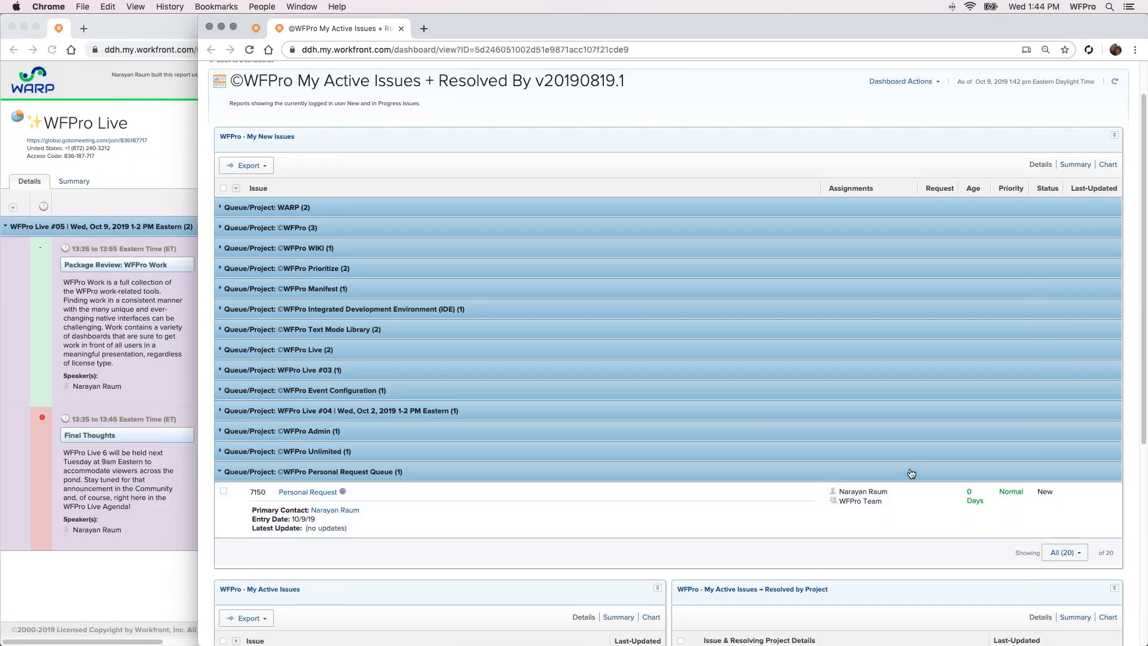
left_click(1060, 498)
left_click(1048, 492)
left_click(1052, 524)
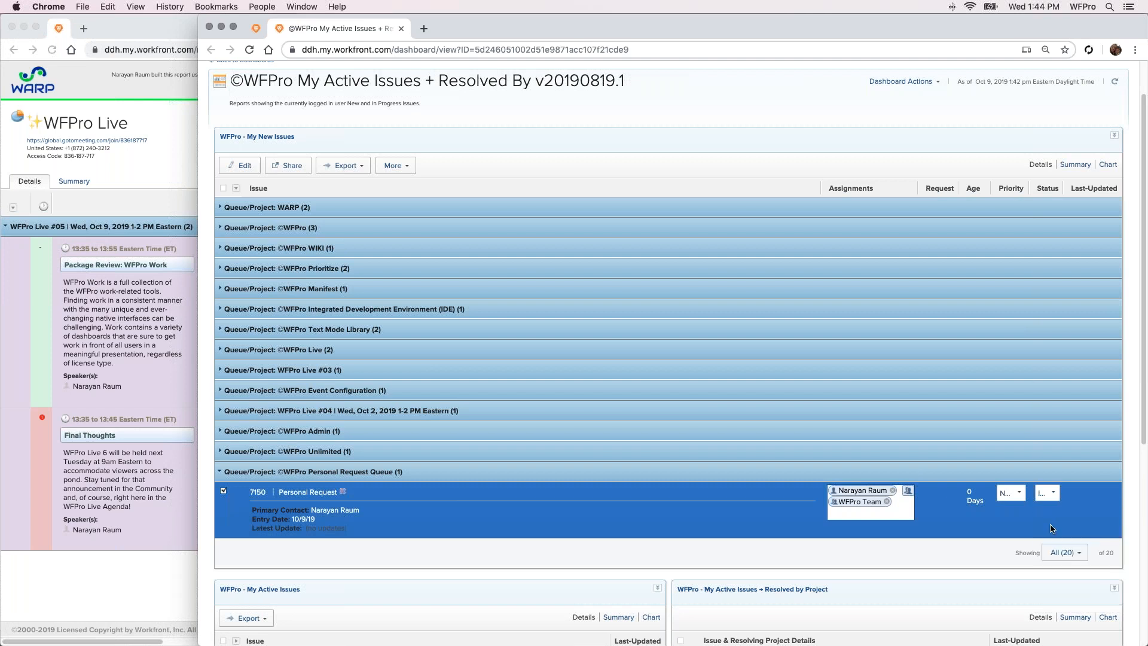
left_click(1045, 495)
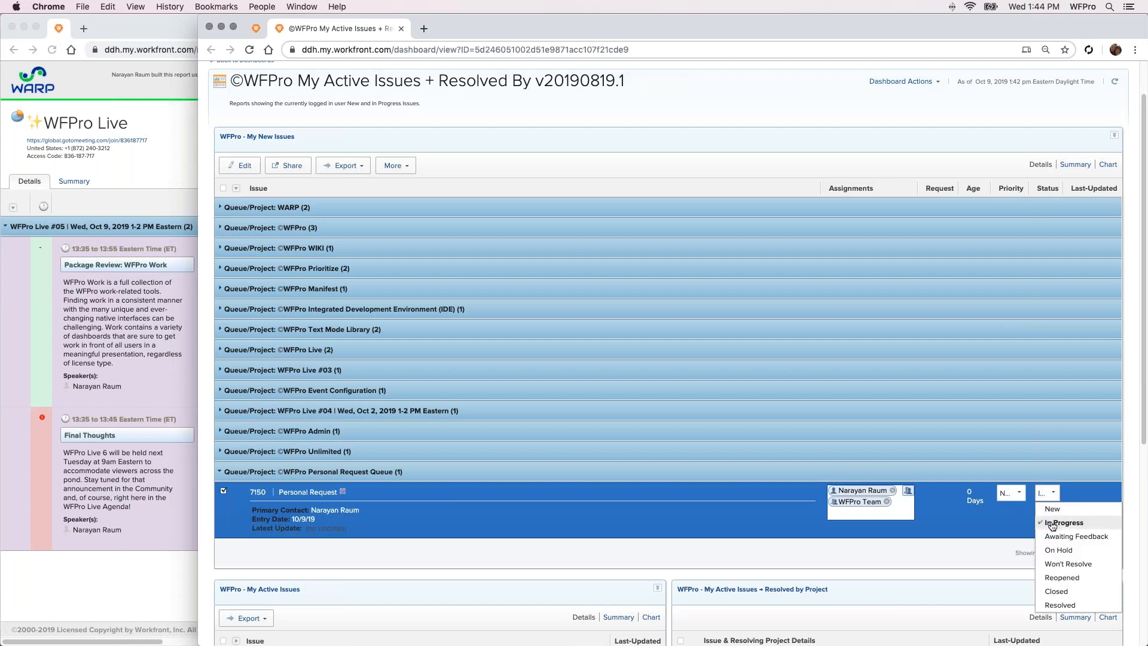
left_click(1131, 501)
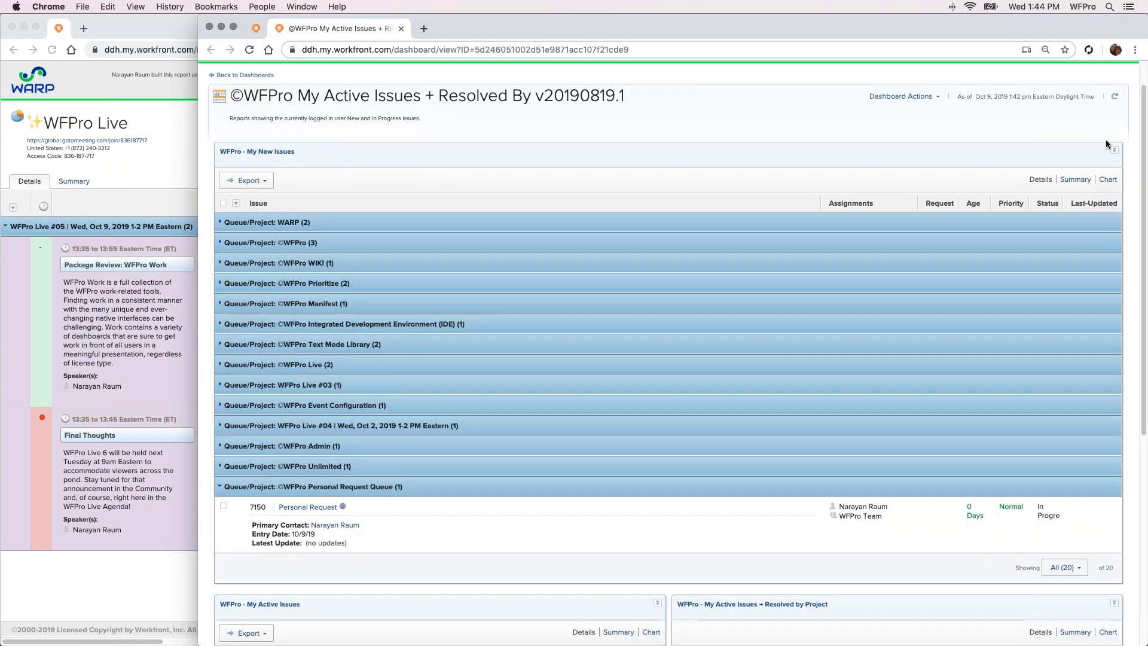
left_click(1109, 101)
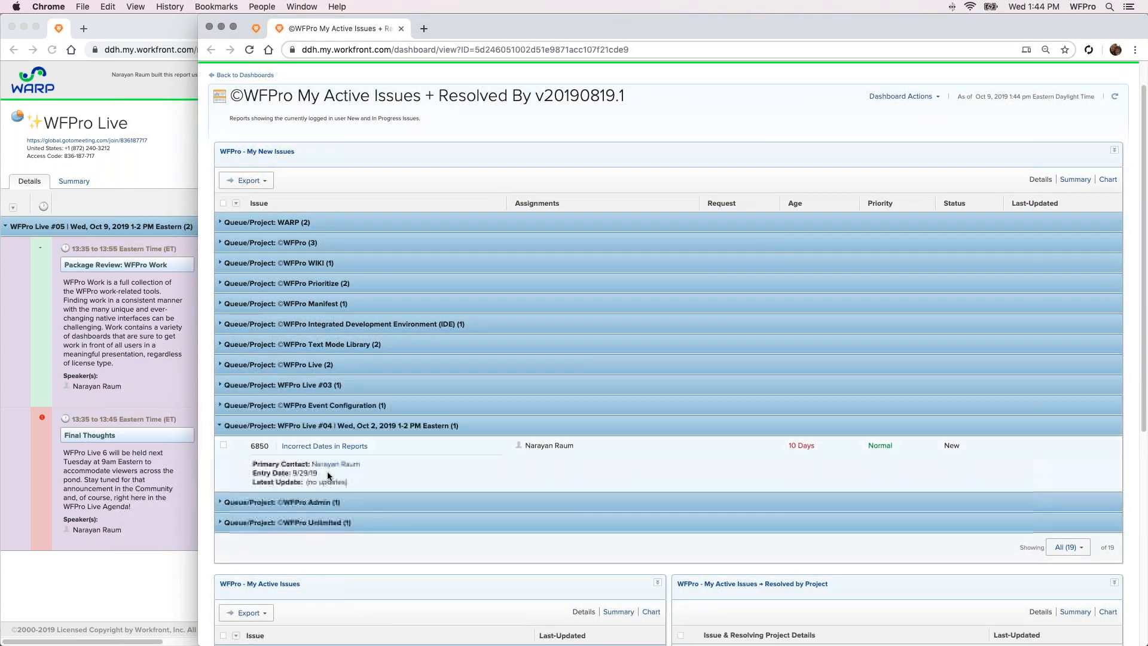
Collapse the WFPro Live #04 group and examine the Personal Request entry in the My Active Issues report
left_click(353, 428)
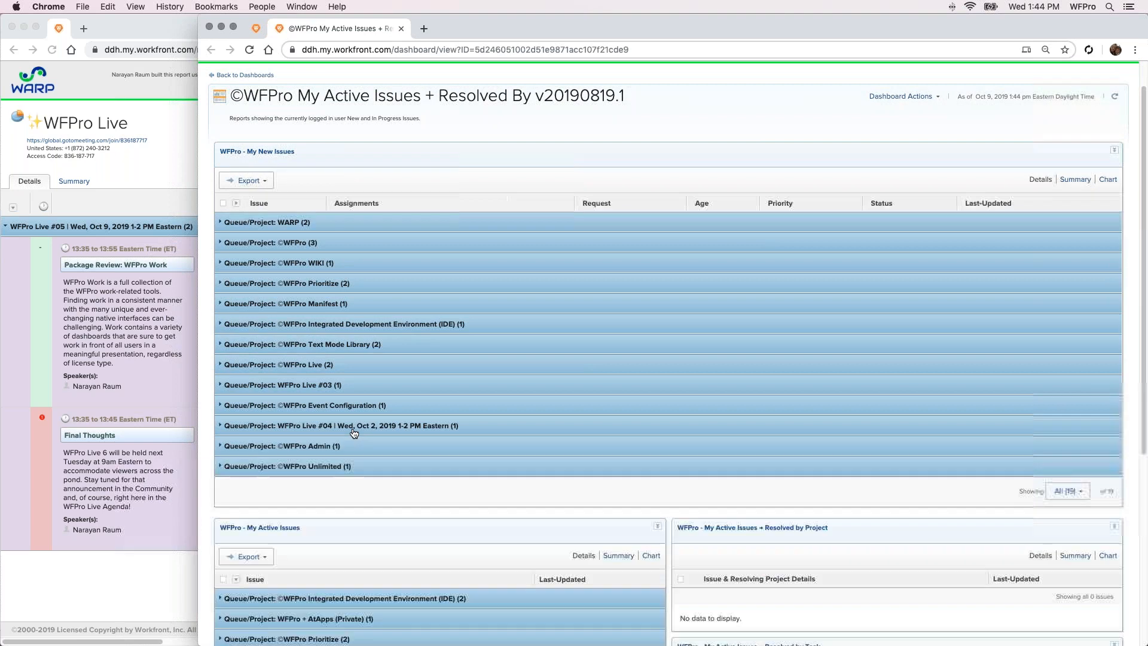
scroll(353, 382, "down", 1)
scroll(354, 382, "down", 3)
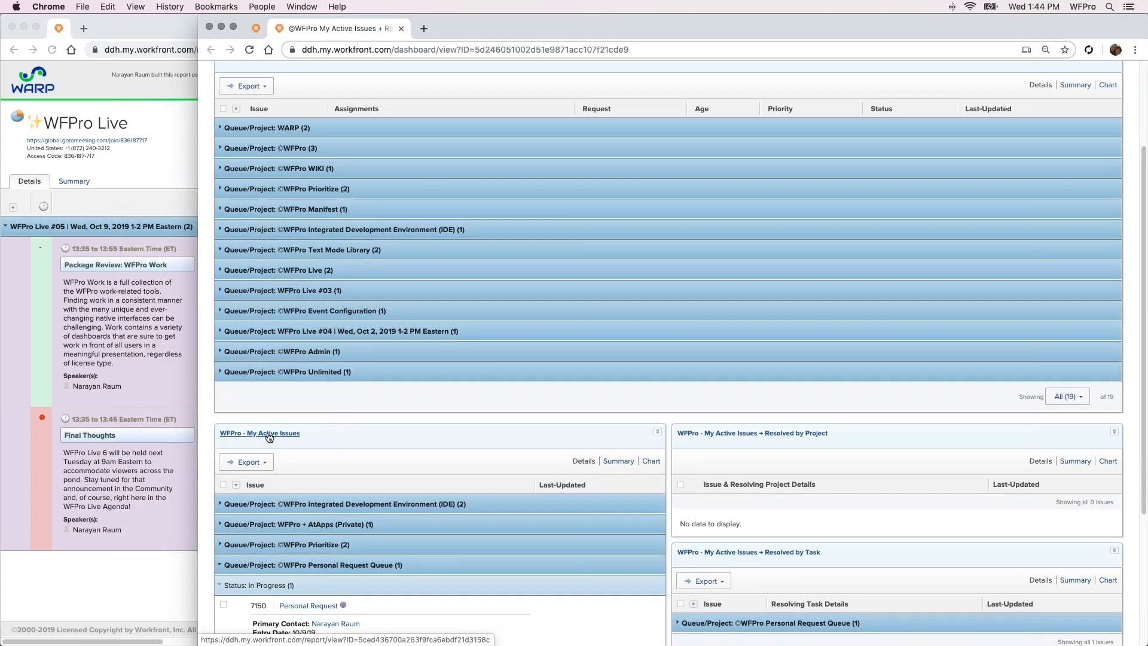
scroll(284, 410, "down", 5)
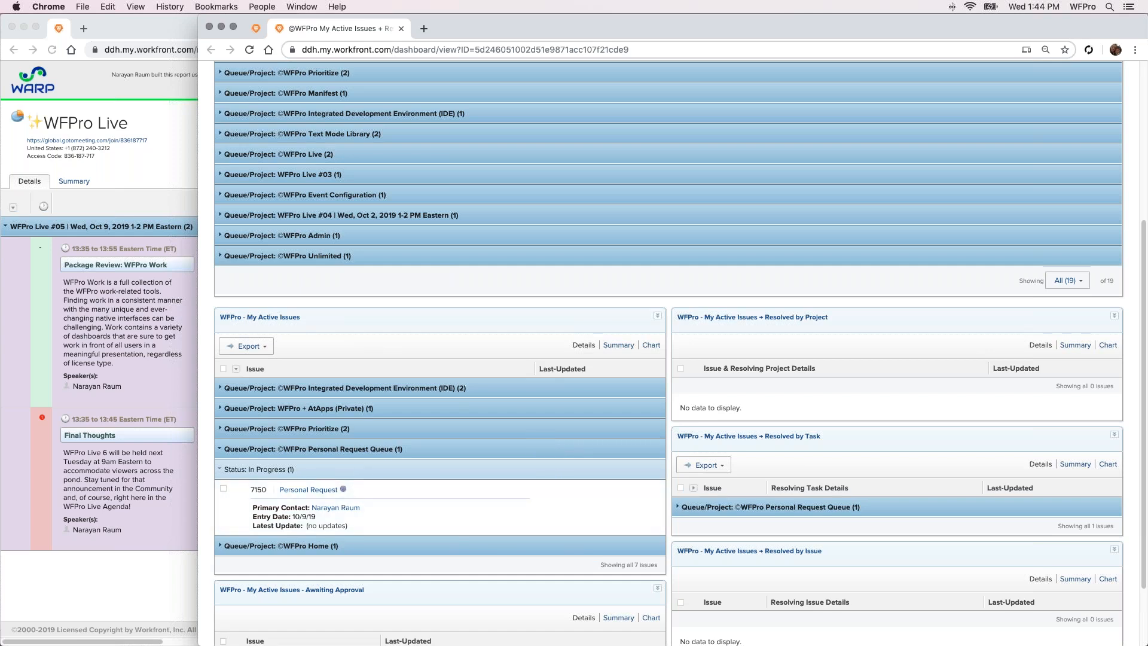
scroll(401, 399, "down", 1)
scroll(400, 398, "down", 3)
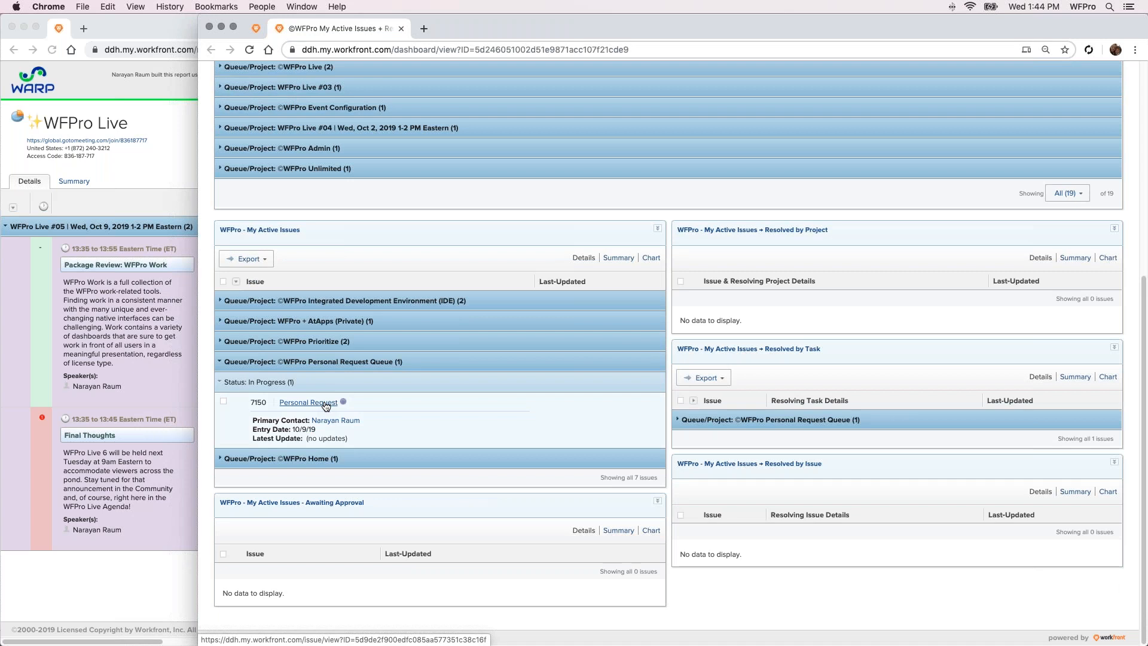
Open the Personal Request issue from My Active Issues in a separate tab, examine its details, and return to the dashboard
left_click(326, 404, "super")
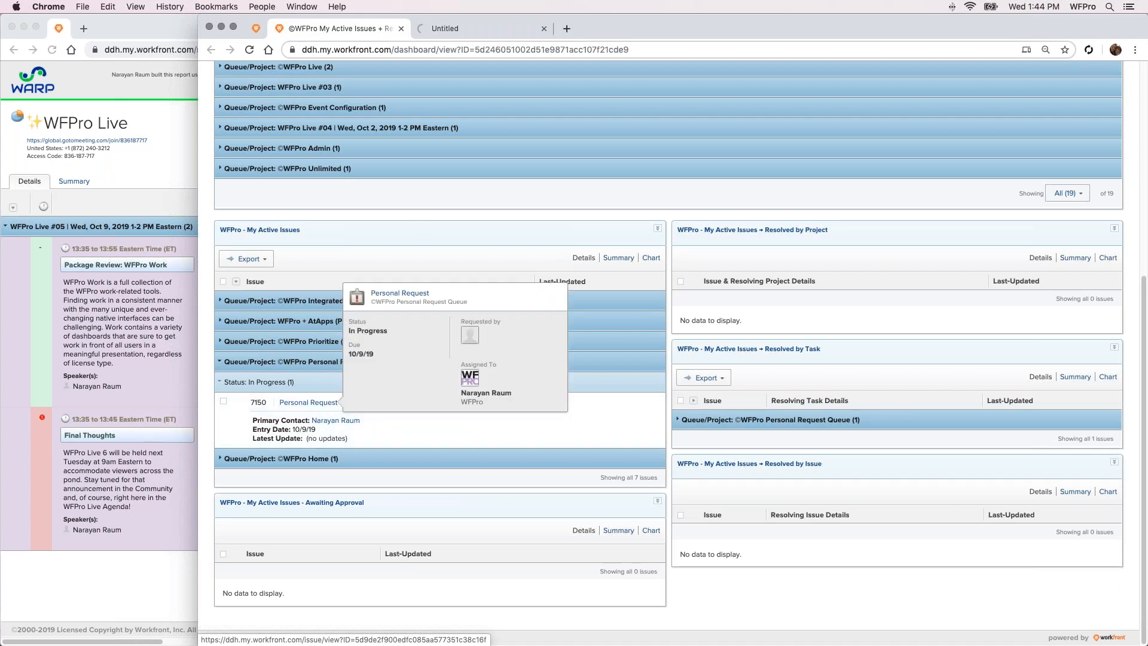
left_click(450, 30)
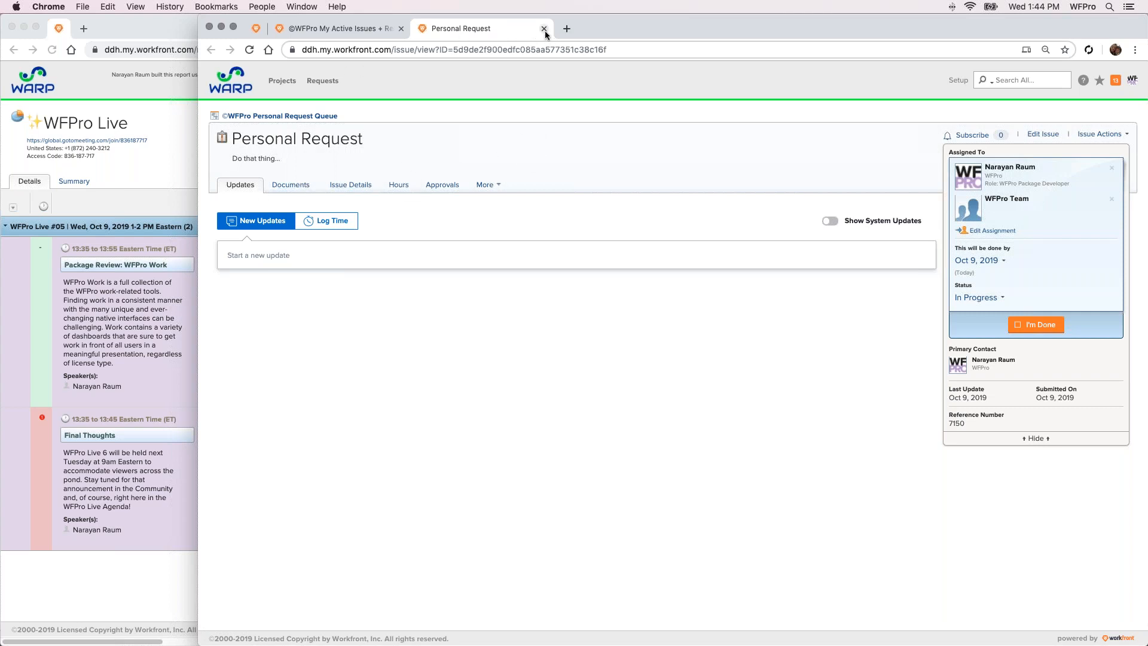
left_click(362, 27)
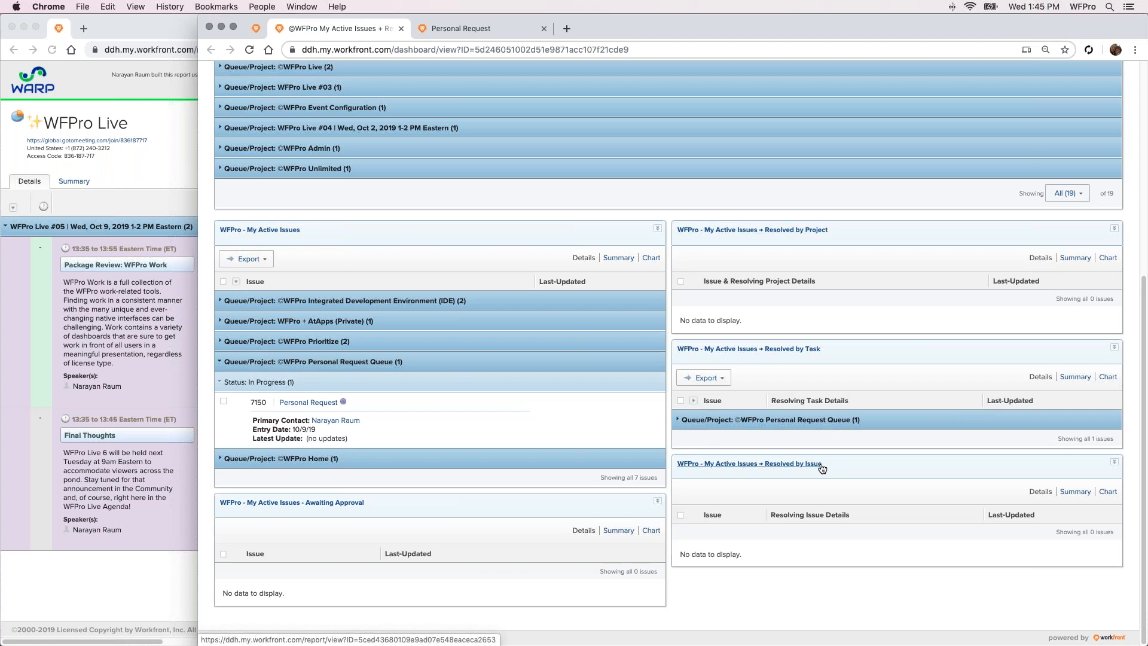
mouse_move(822, 469)
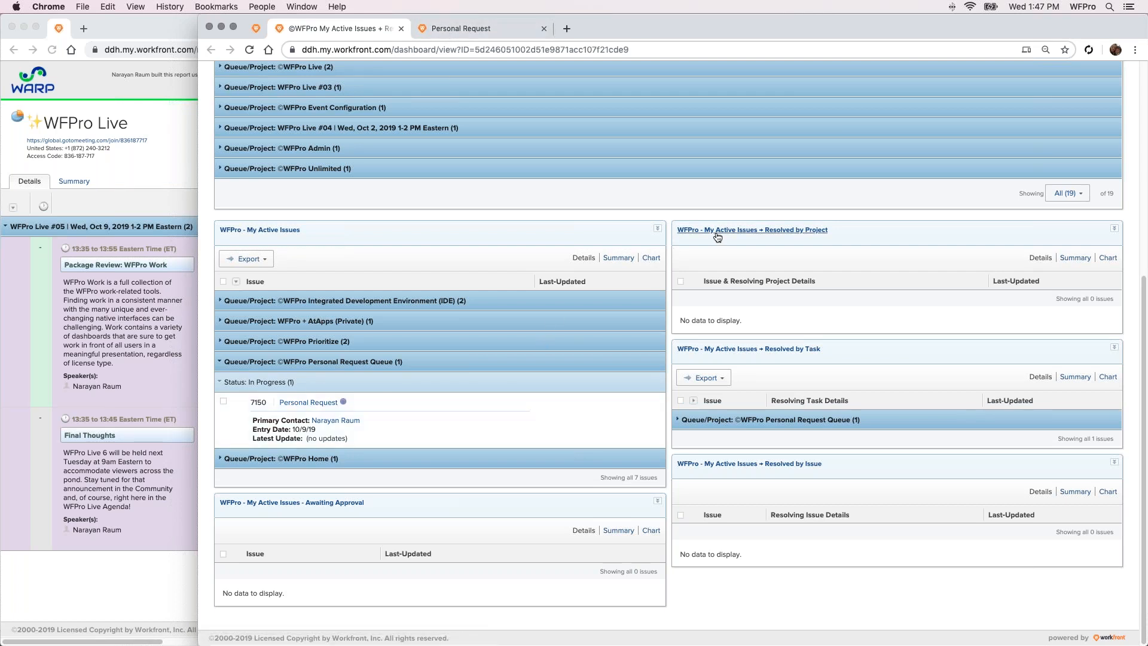
Convert the Personal Request issue to a project, keeping the original issue and tying its resolution to the project
left_click(460, 28)
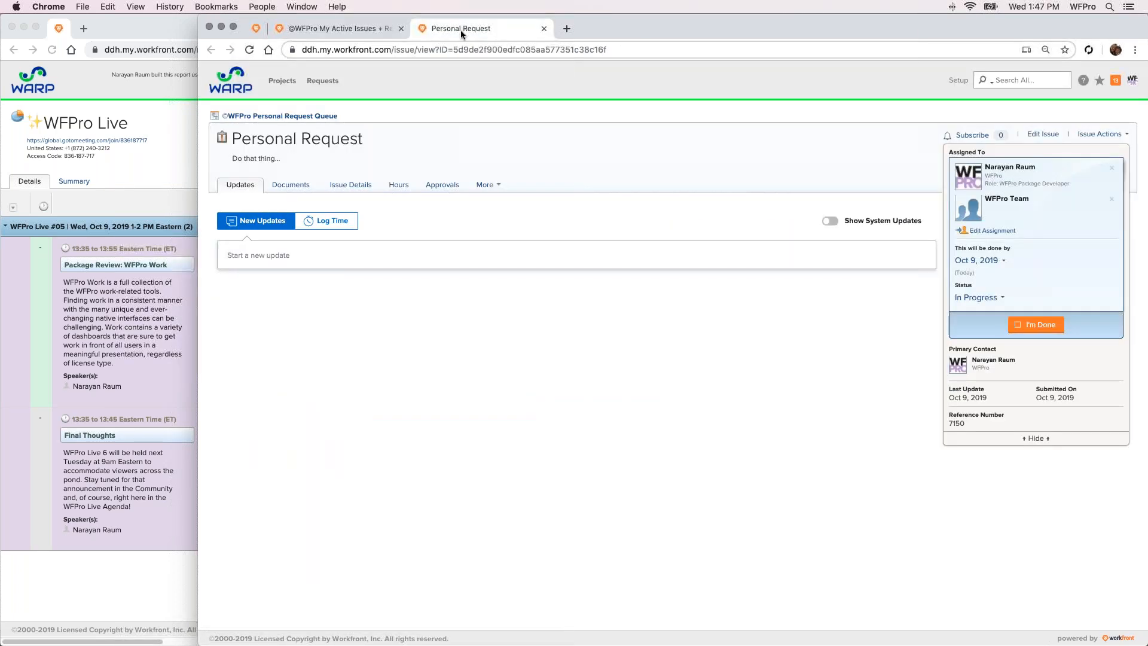
left_click(1098, 135)
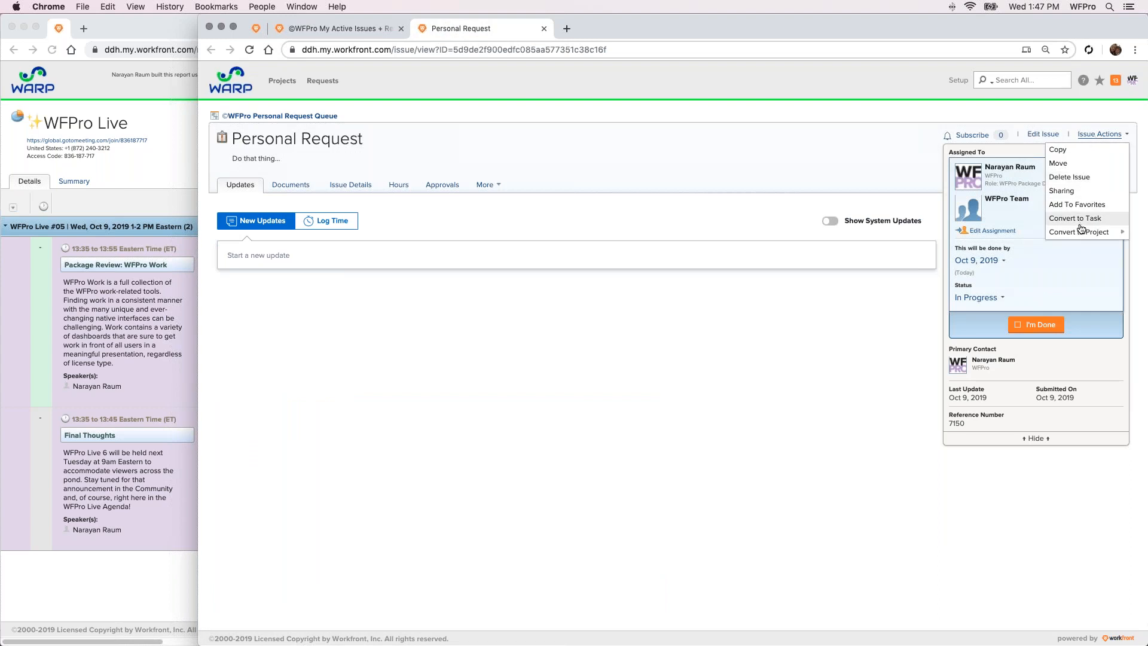
mouse_move(1085, 232)
left_click(937, 237)
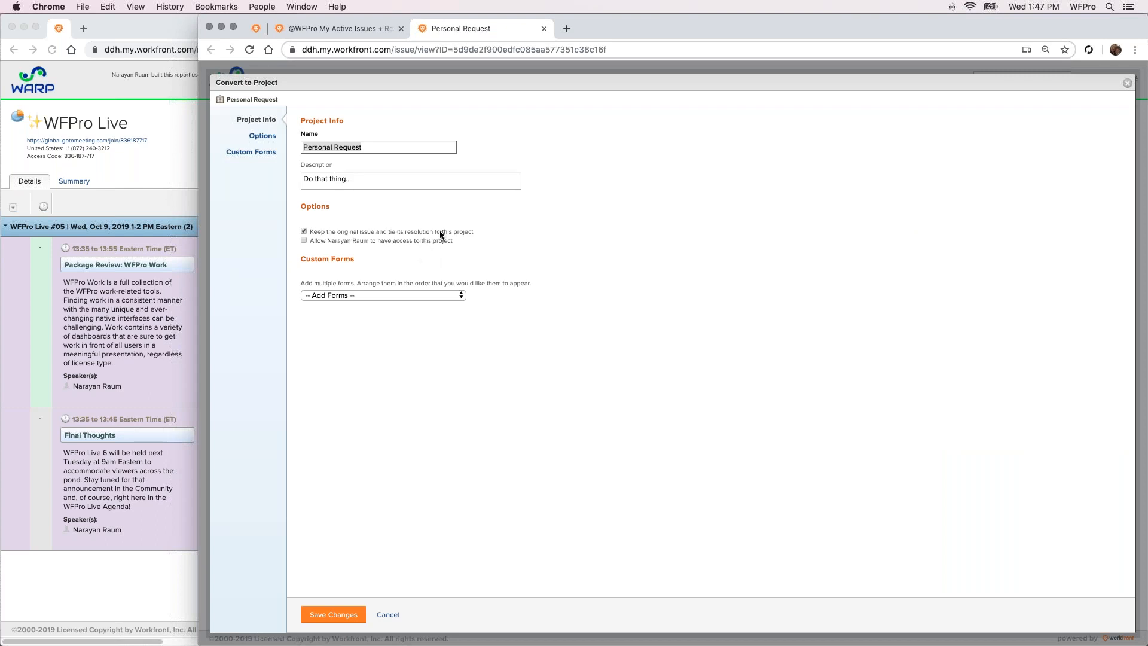
left_click(346, 616)
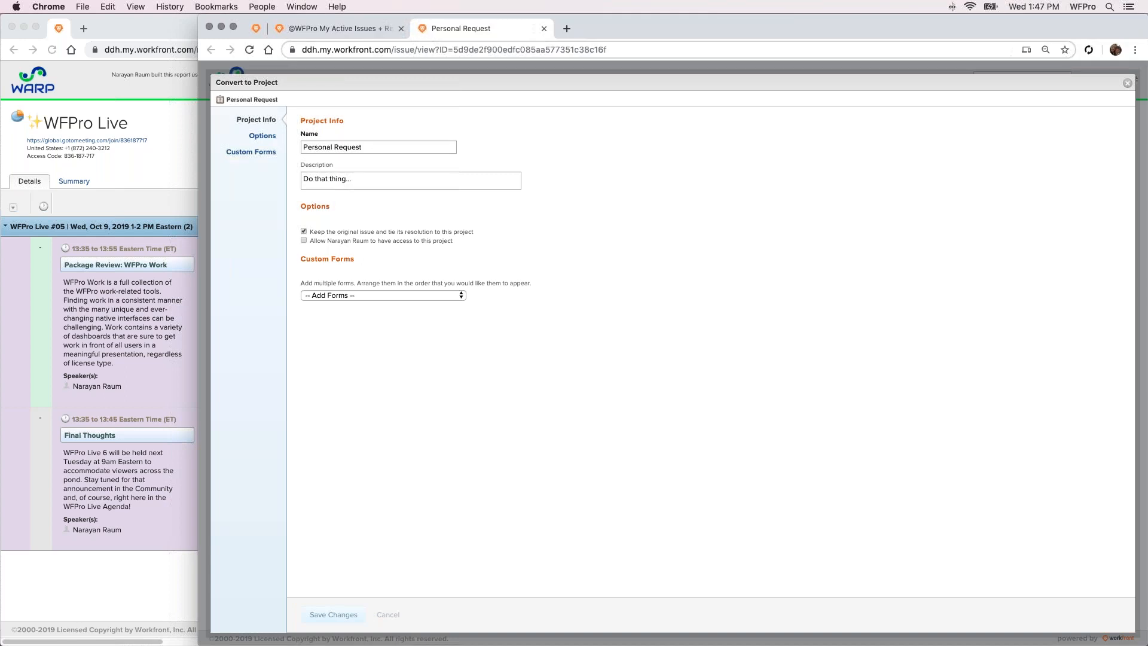
Refresh the My Active Issues + Resolved By dashboard and examine the Personal Request entry and its resolving project under Resolved by Project
left_click(357, 30)
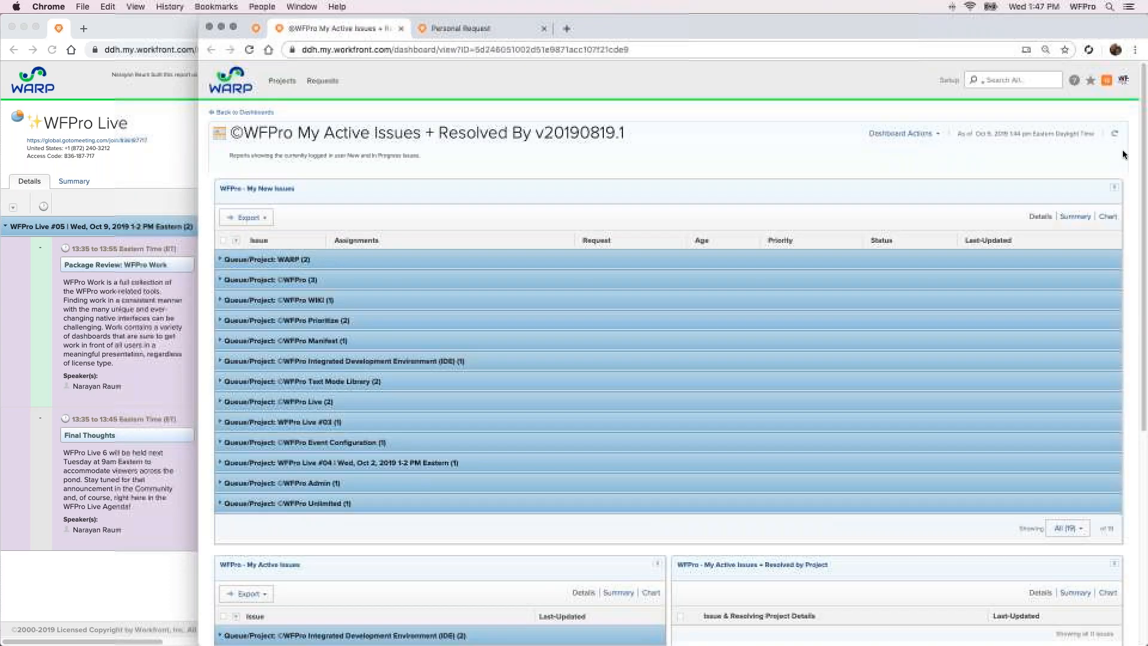
scroll(709, 215, "down", 3)
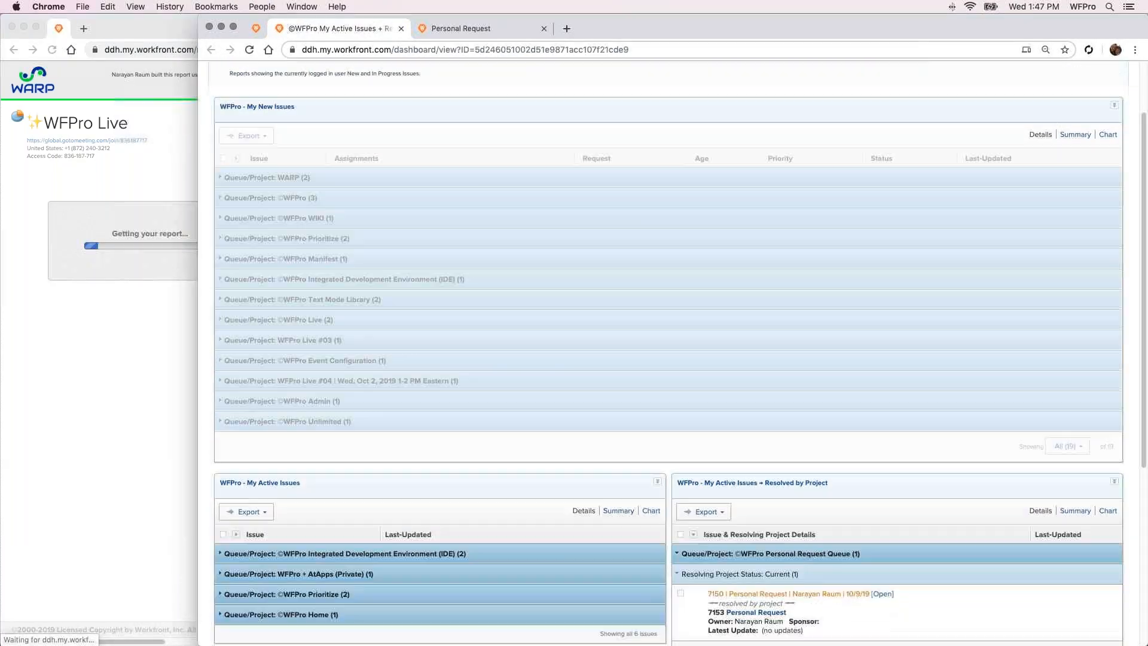
scroll(753, 242, "down", 5)
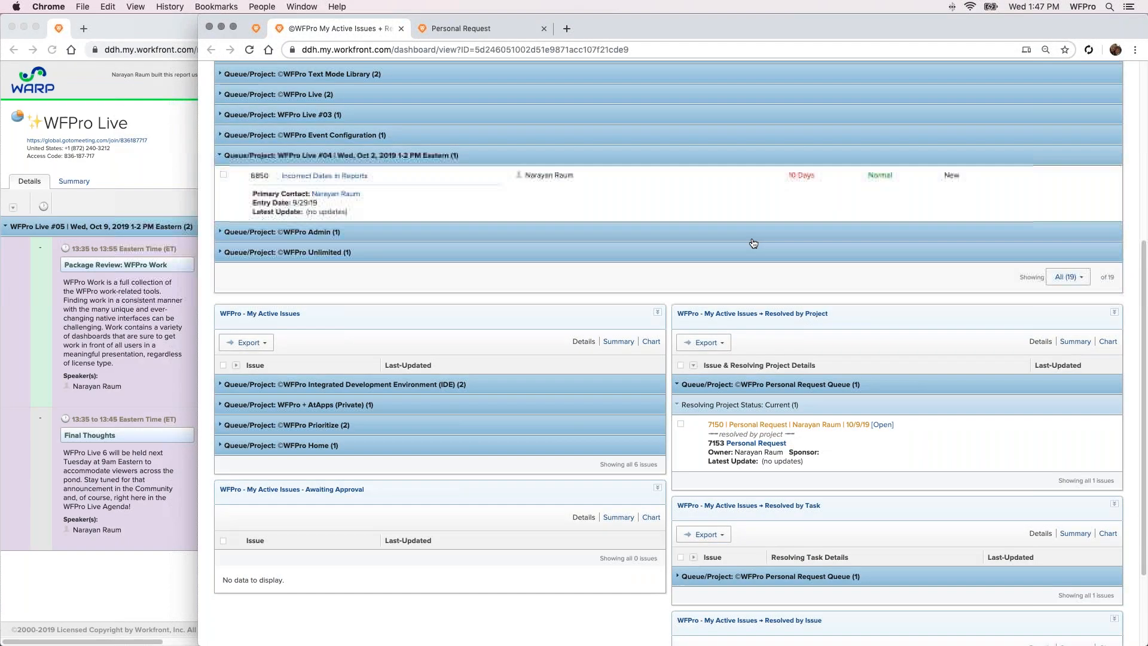
scroll(753, 243, "down", 2)
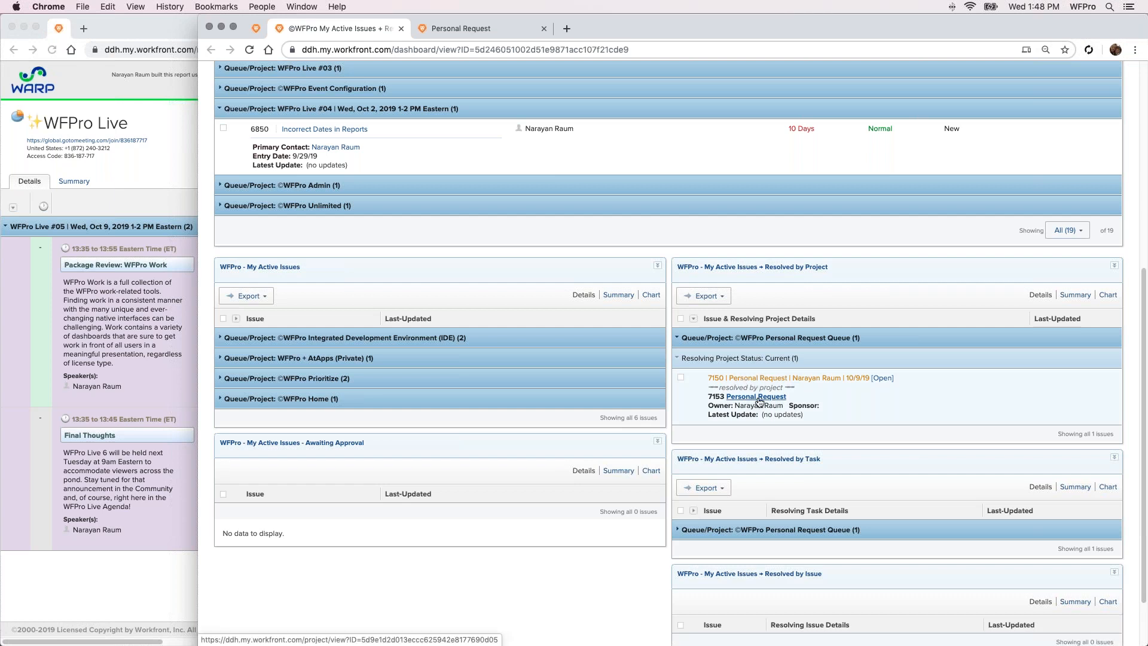
mouse_move(767, 400)
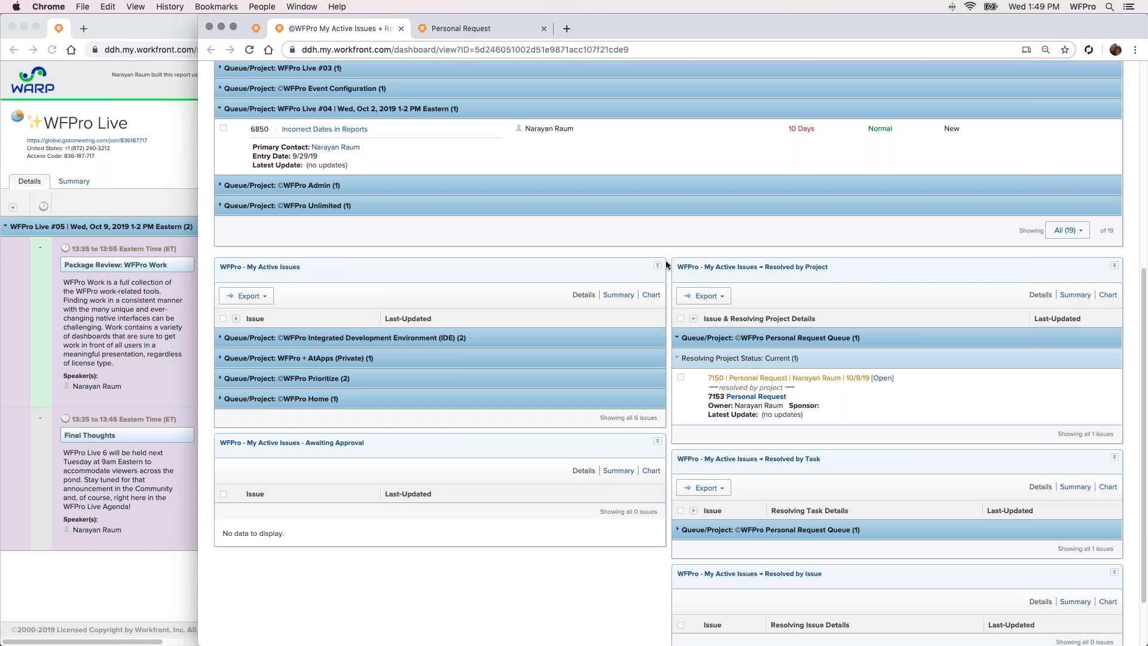
left_click(754, 397)
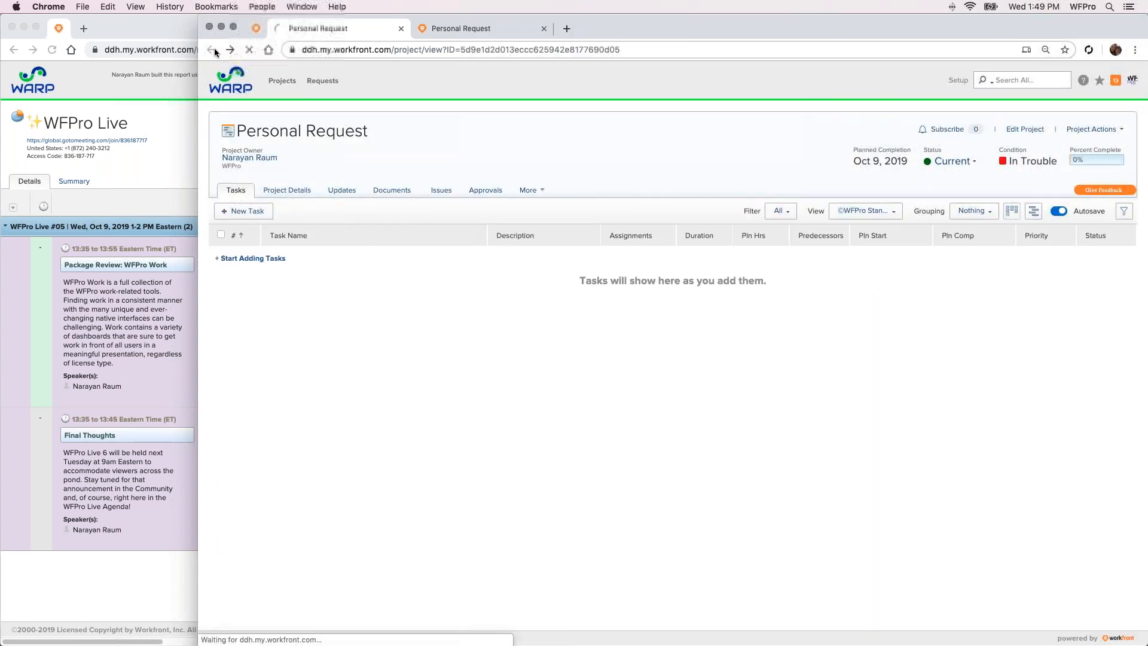
left_click(214, 51)
Set the status of the Personal Request project to Complete
left_click(439, 35)
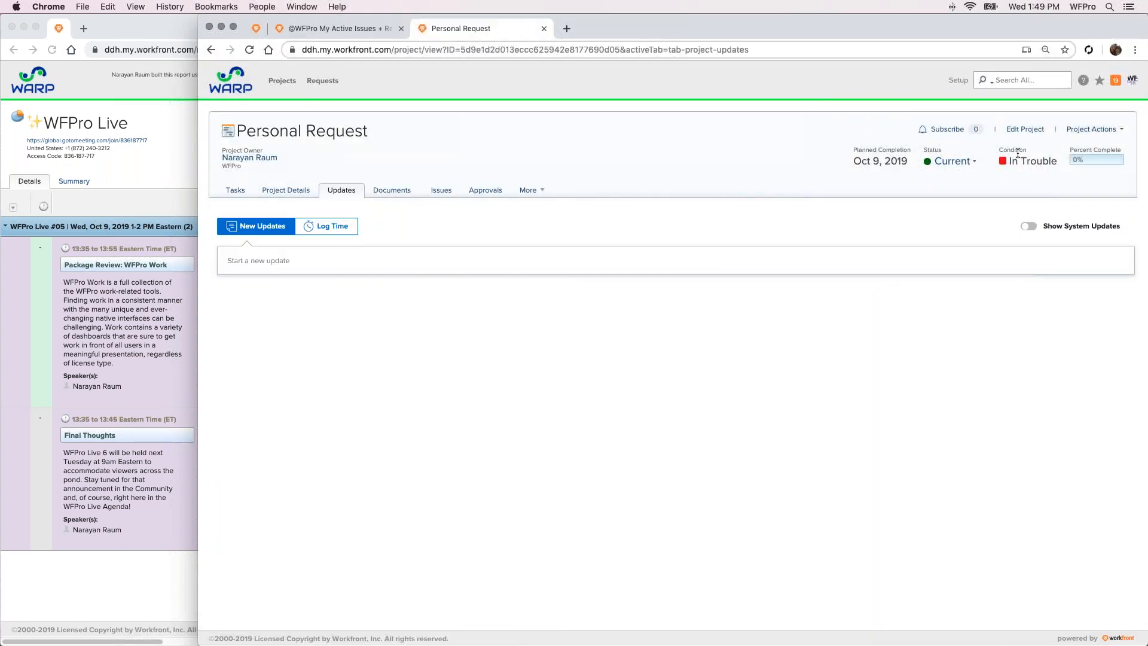
left_click(953, 161)
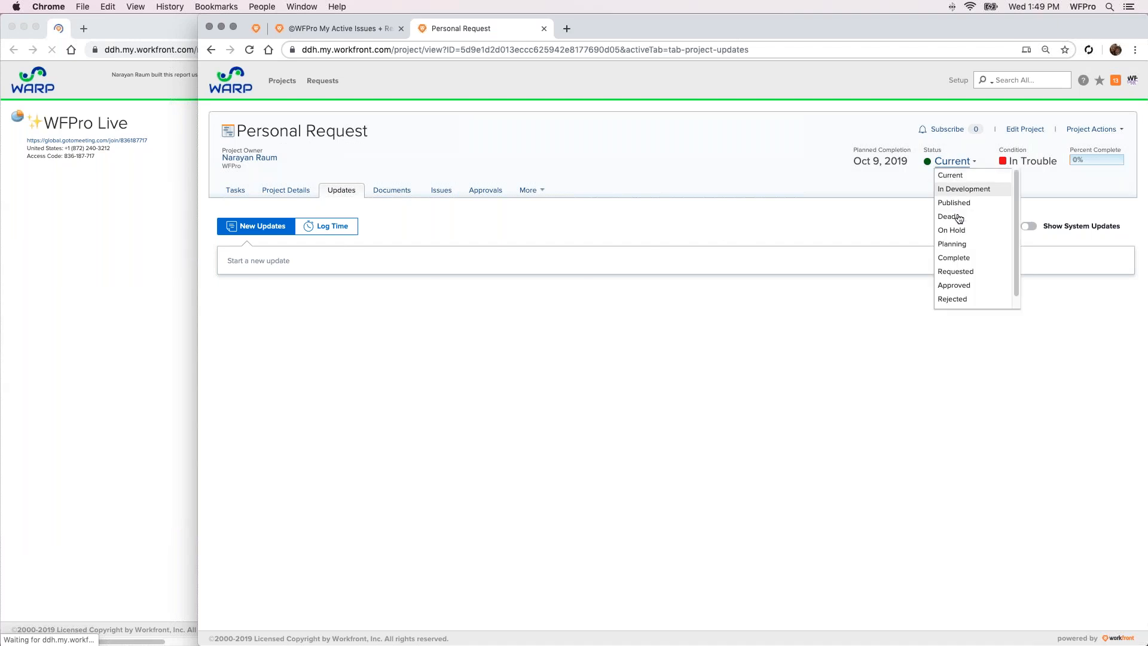
left_click(955, 258)
Refresh the My Active Issues + Resolved By dashboard and check the My Active Issues and Resolved by Project reports
left_click(302, 35)
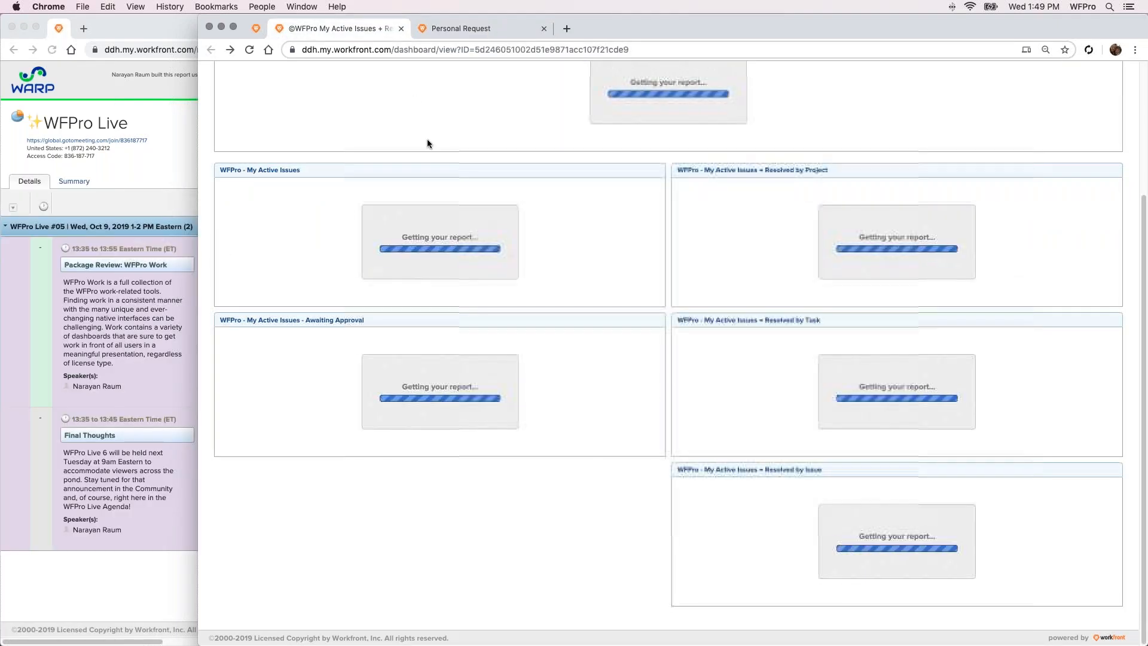
left_click(1118, 134)
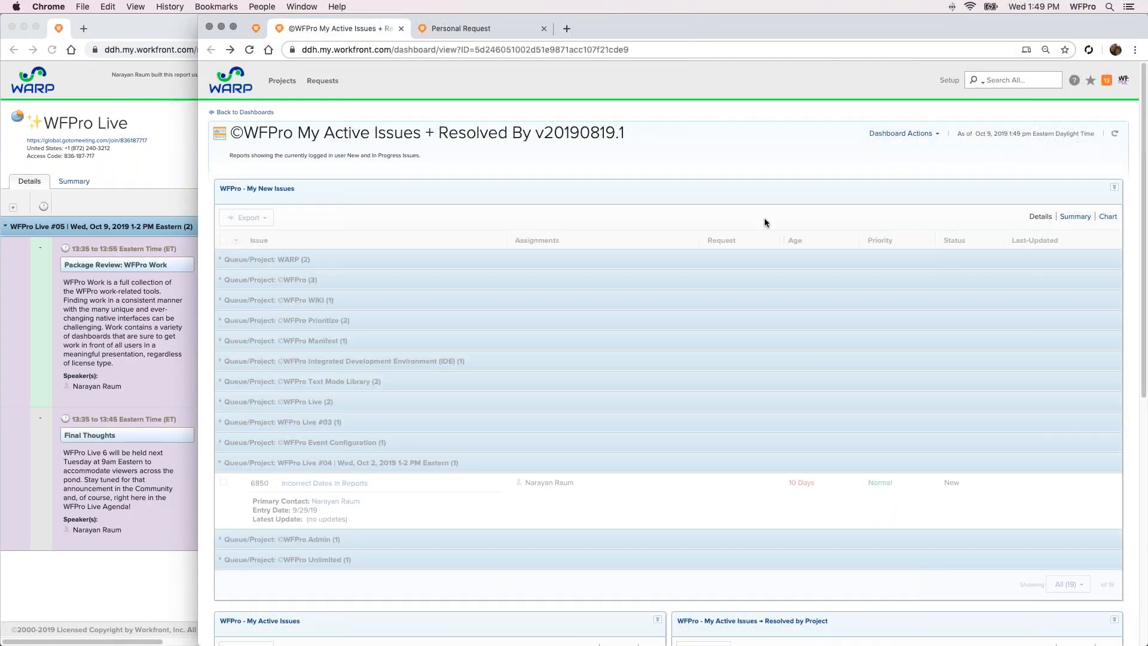
scroll(742, 138, "down", 5)
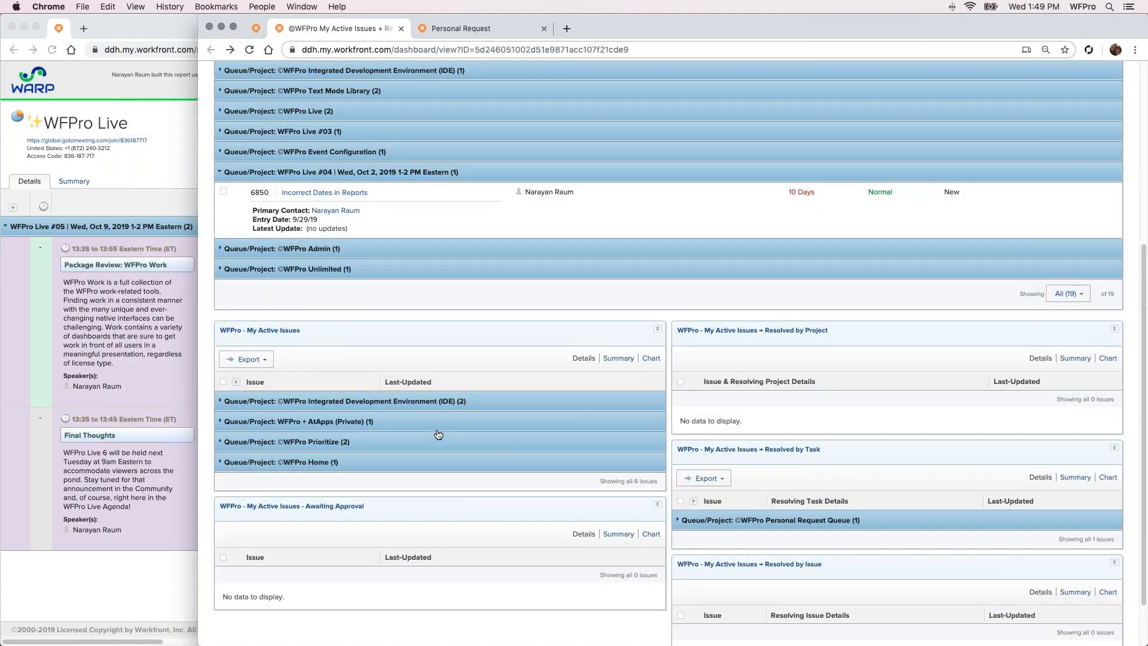
Collapse the WFPro Live #04 group and expand the In Progress issues of the WFPro Integrated Development Environment (IDE) group in My Active Issues
scroll(557, 333, "up", 1)
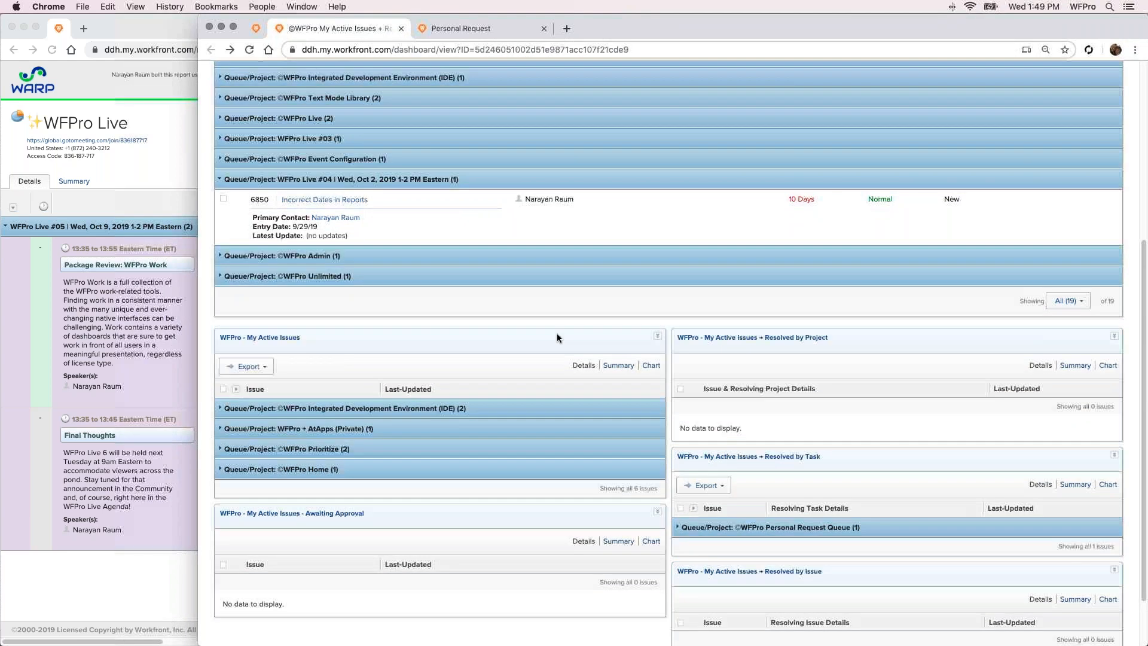
scroll(557, 336, "up", 3)
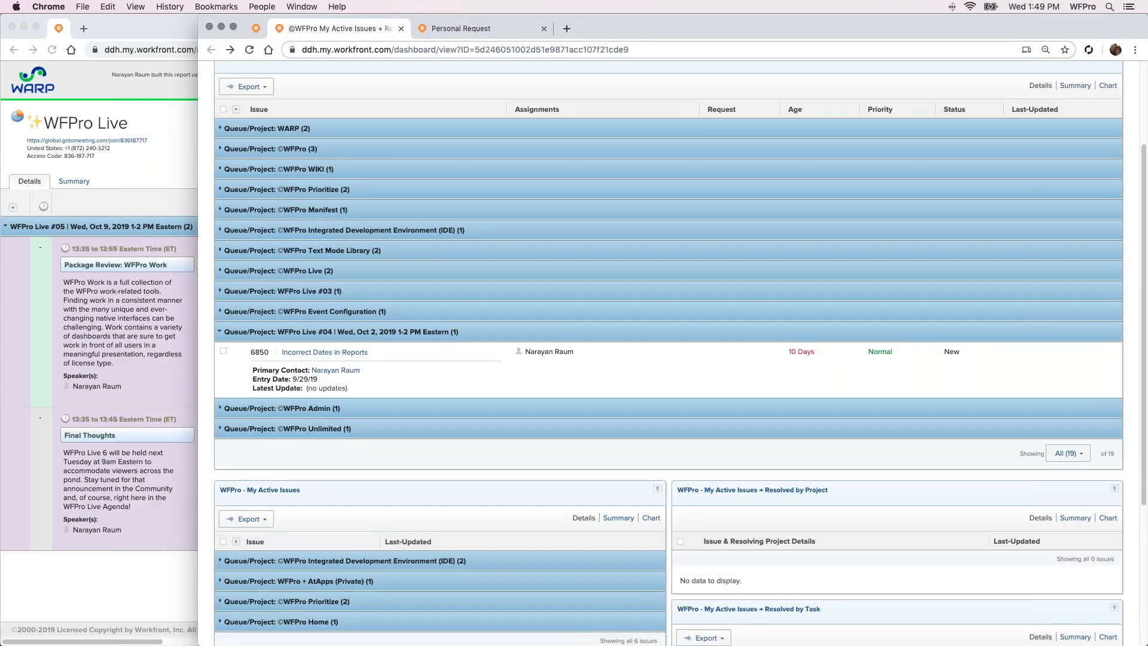
left_click(597, 332)
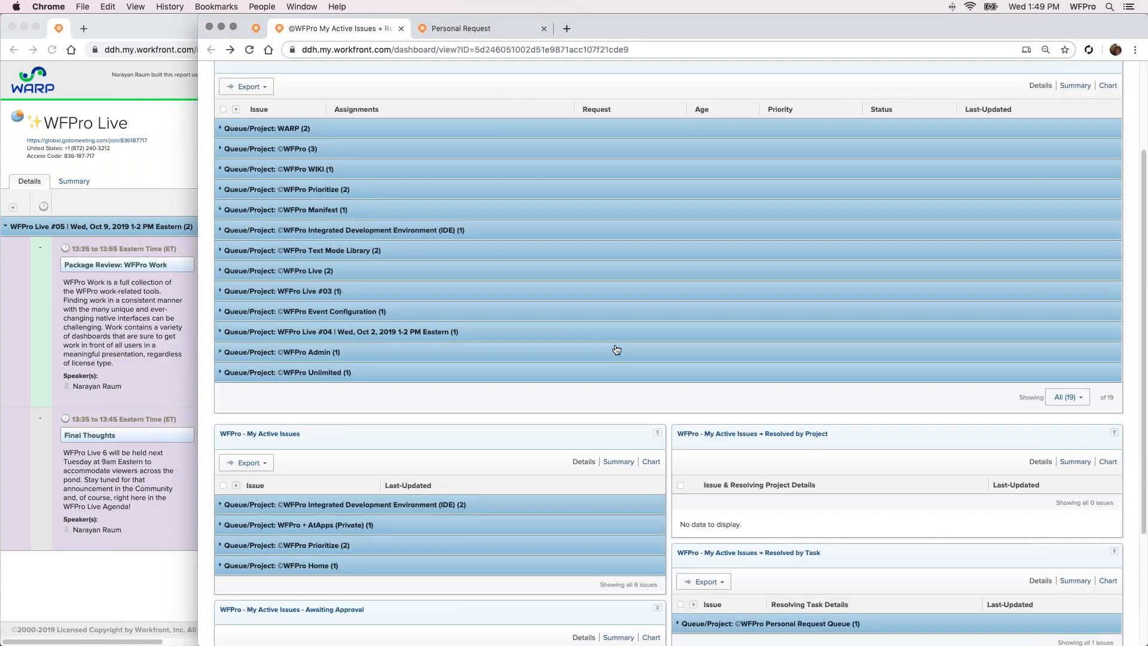
scroll(616, 368, "down", 3)
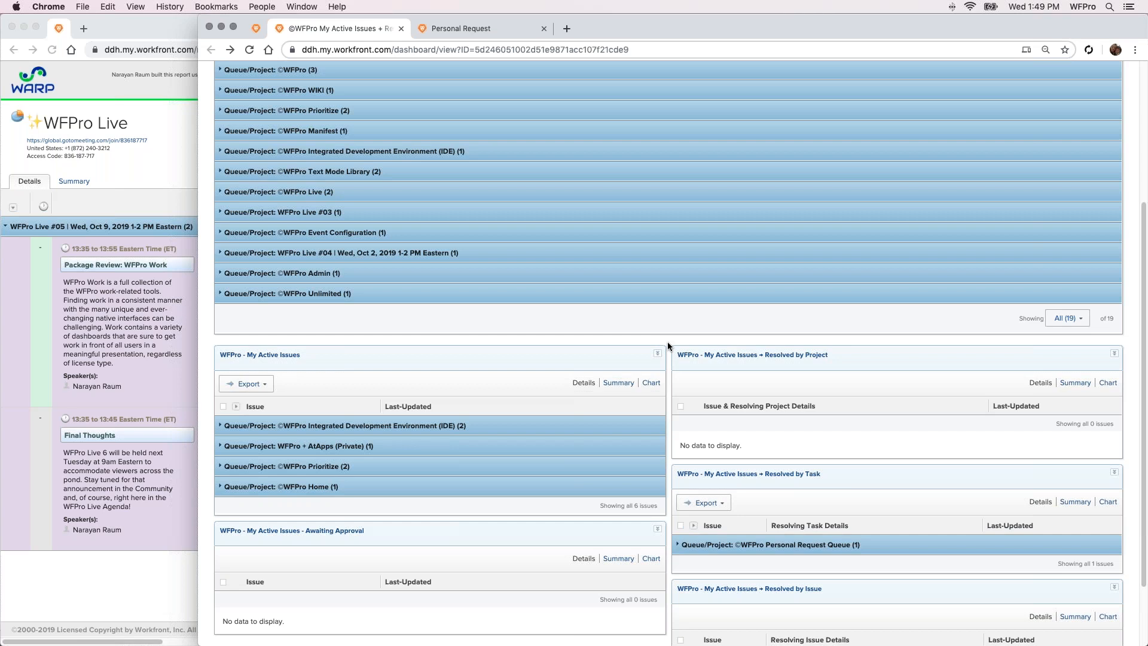
left_click(619, 425)
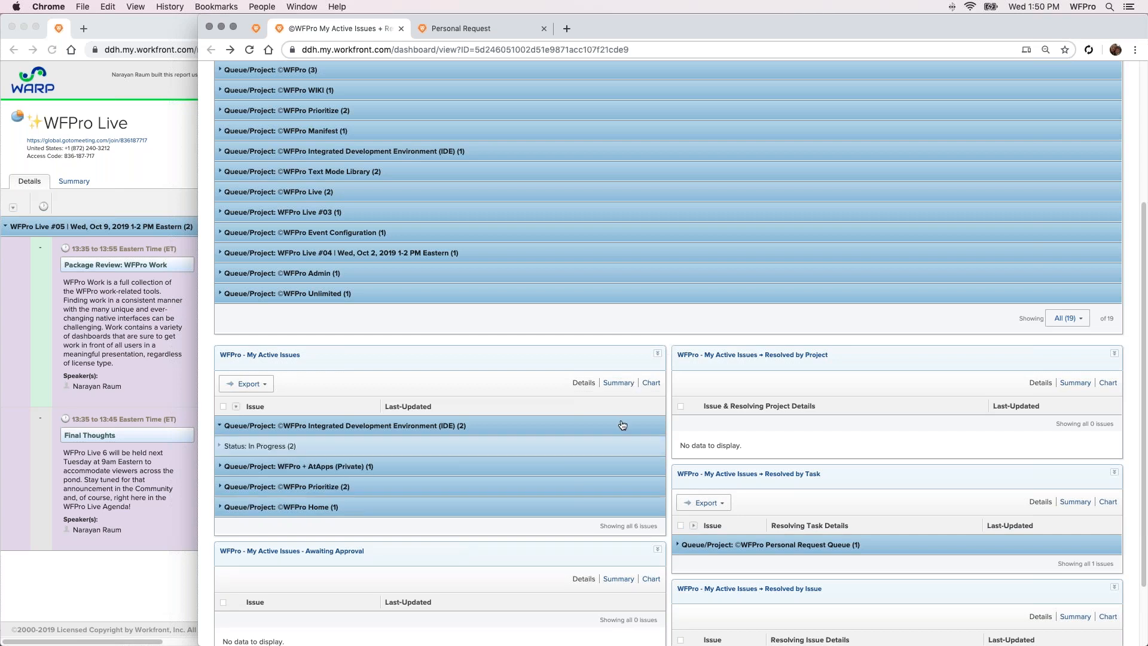
left_click(597, 446)
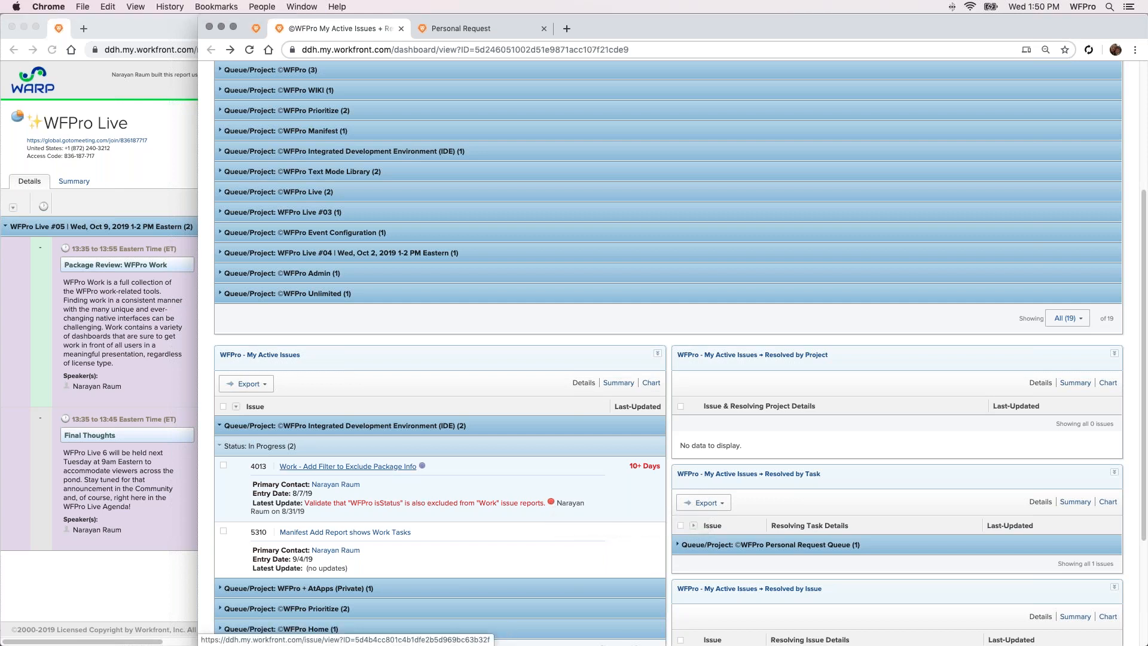
Open the issue Work - Add Filter to Exclude Package Info in a separate tab, examine its update, and return to the dashboard
left_click(412, 466, "super")
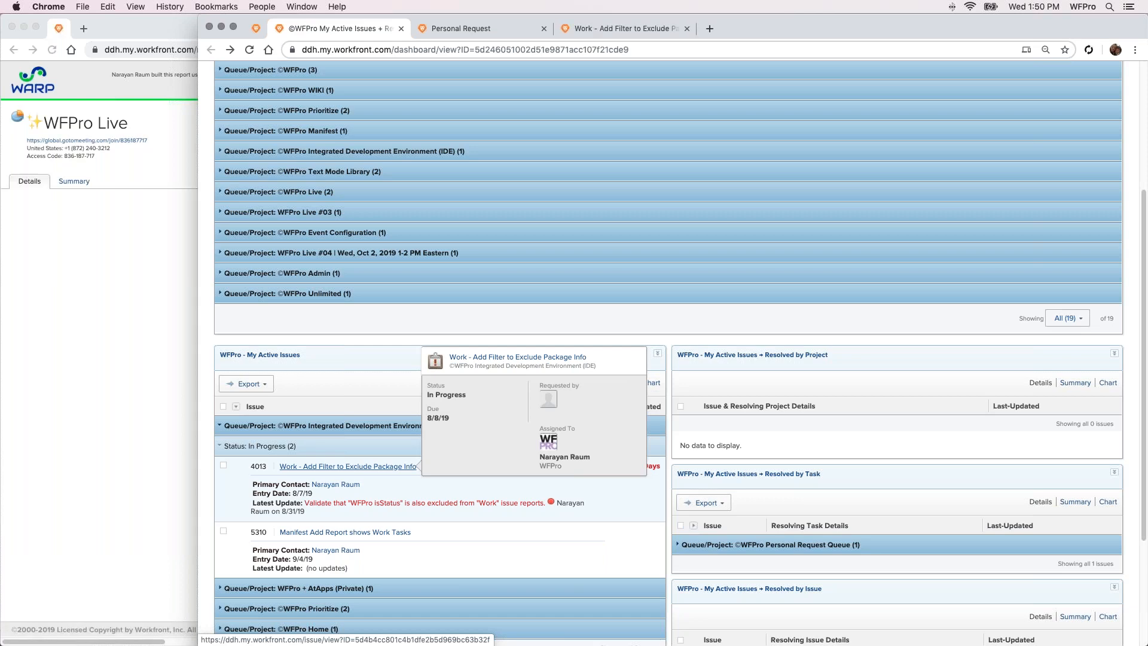
left_click(614, 27)
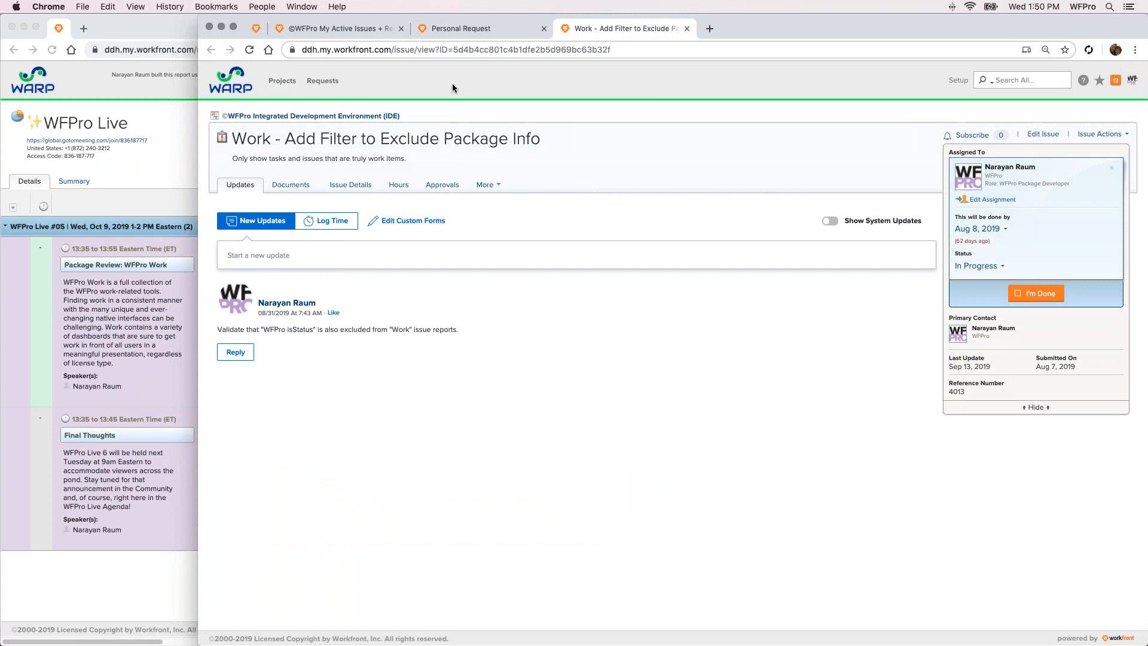
left_click(361, 32)
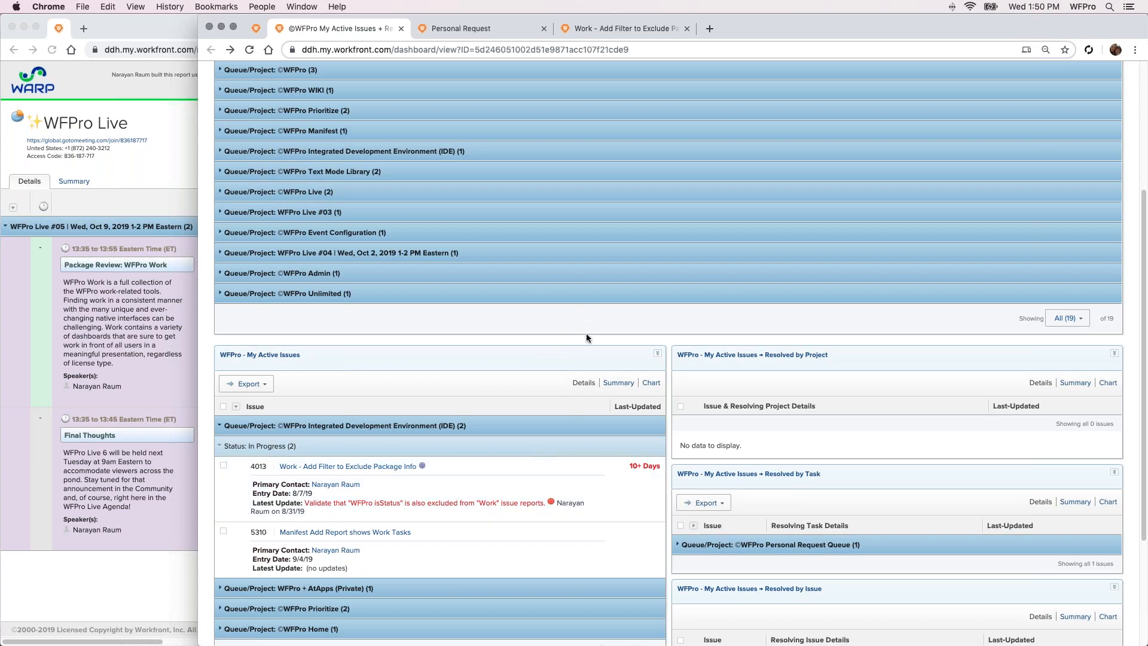
Review the My Active Issues + Resolved By reports, then close that dashboard and return to the WFPro Work dashboard
scroll(397, 290, "down", 3)
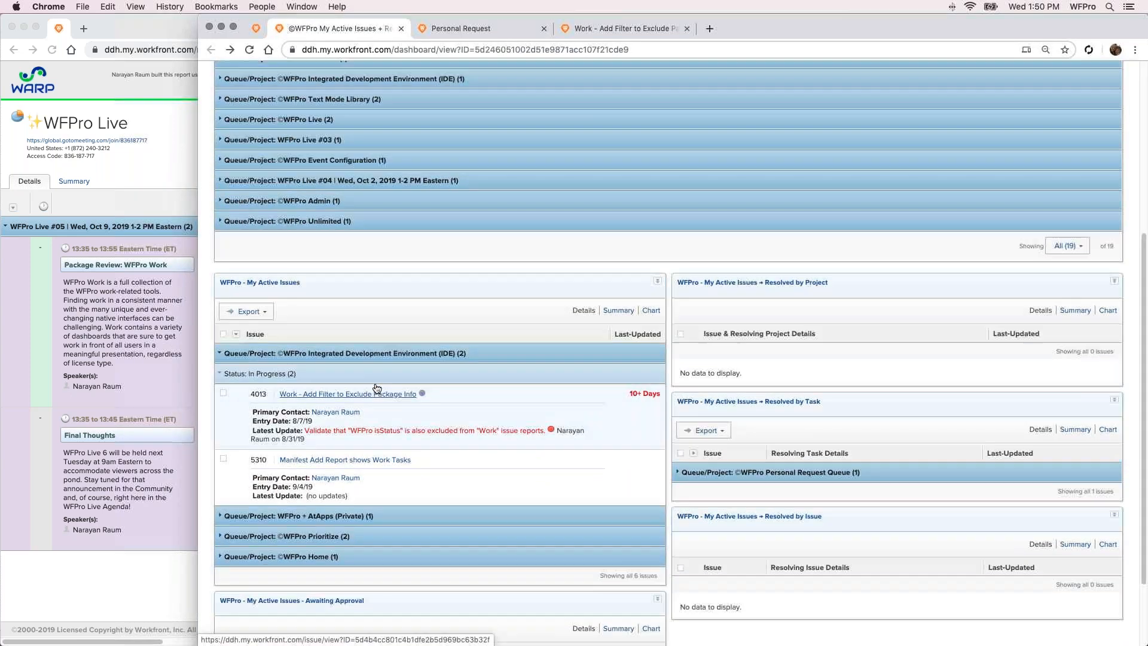
scroll(380, 383, "up", 7)
scroll(376, 389, "up", 3)
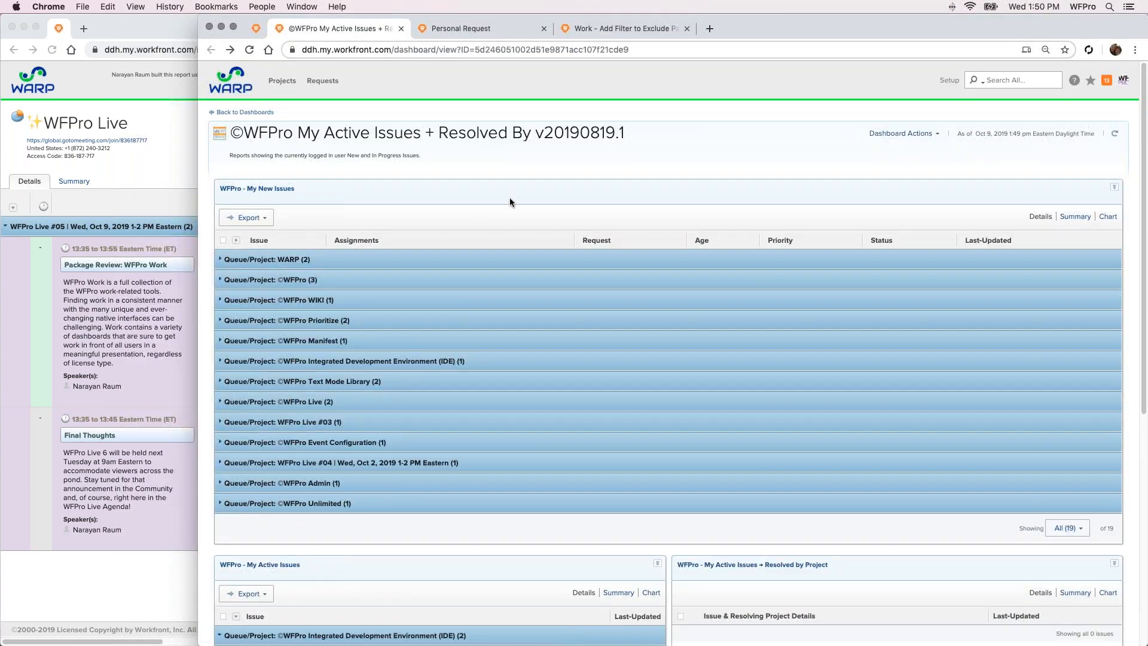
scroll(621, 206, "down", 4)
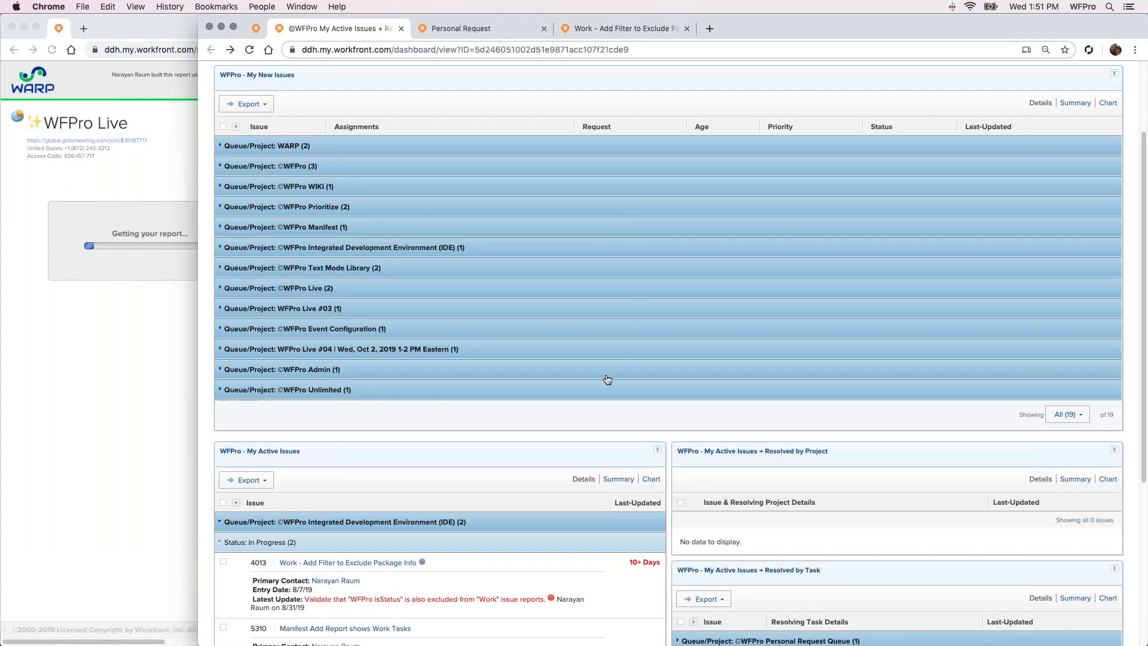
scroll(607, 379, "up", 4)
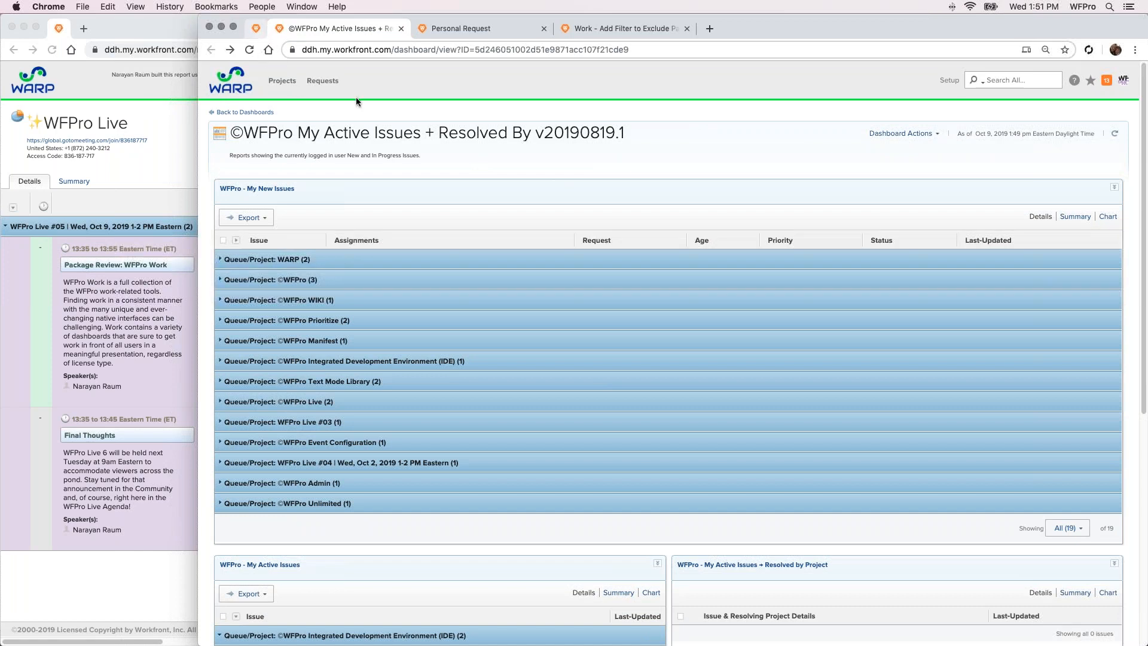
left_click_drag(297, 133, 426, 137)
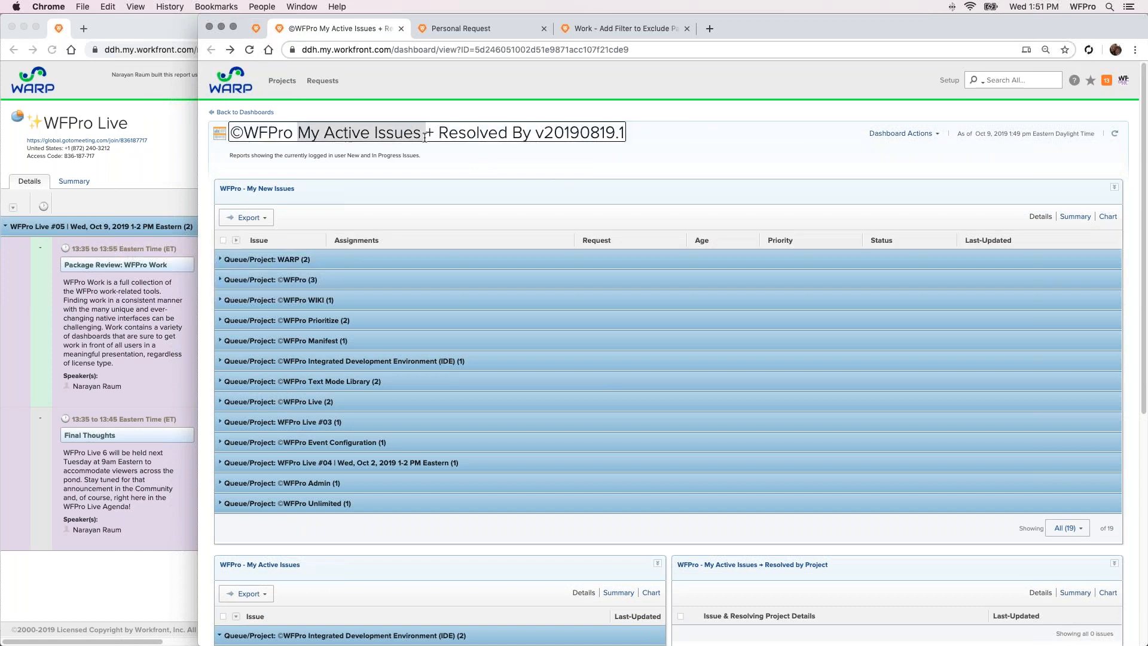
left_click(407, 50)
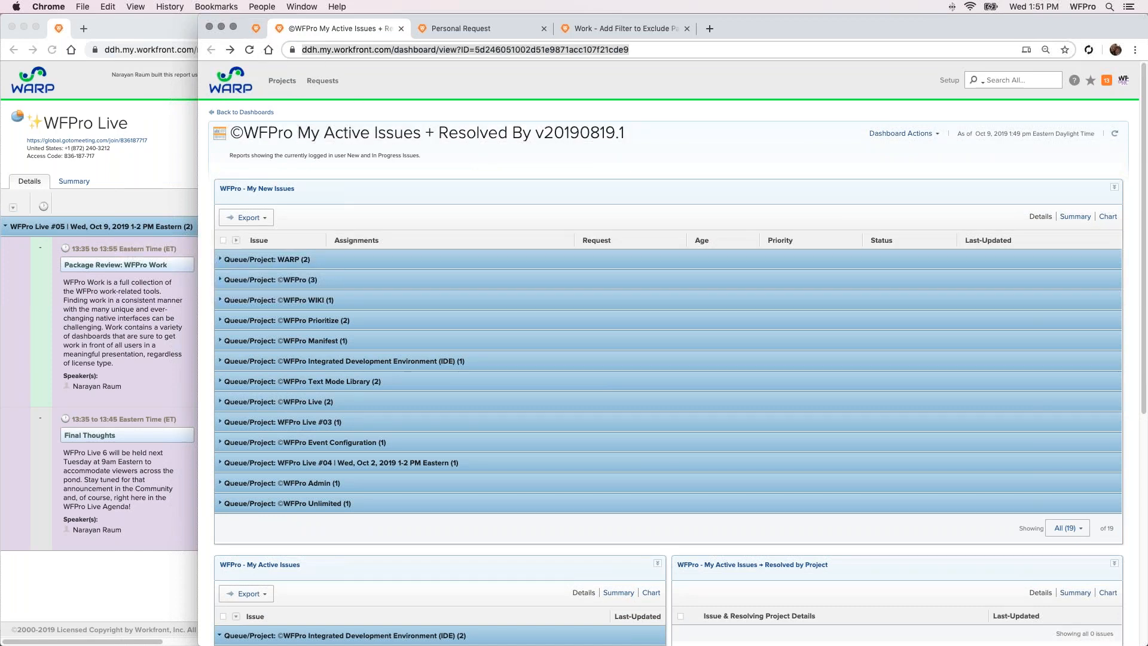
left_click(399, 30)
left_click(258, 34)
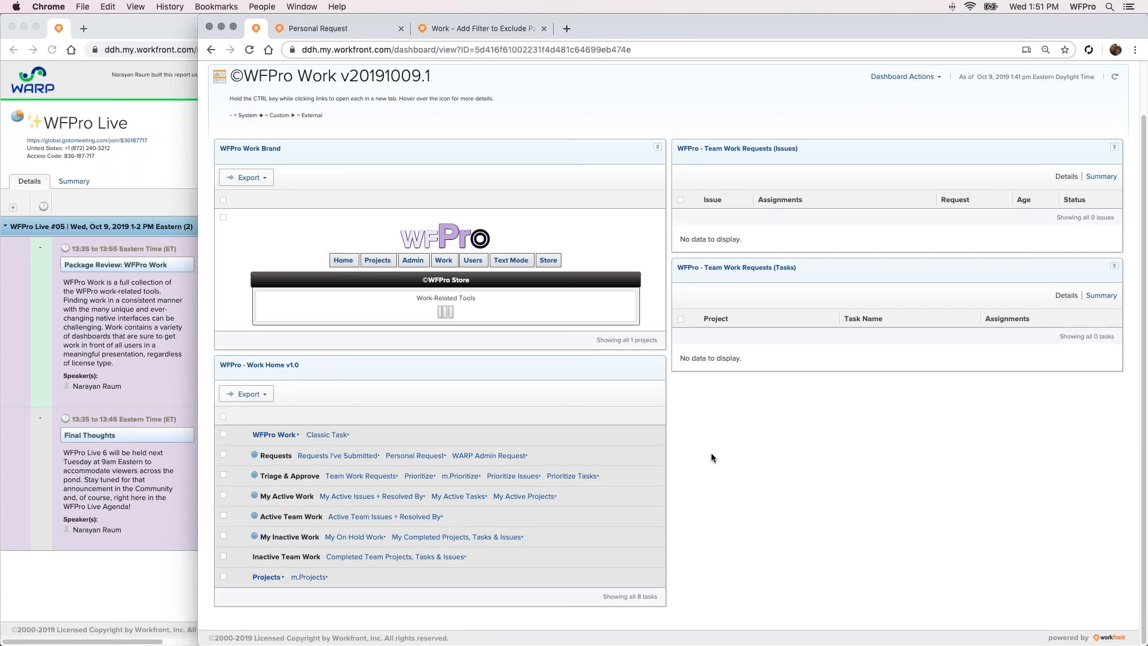
Open the Active Team Issues + Resolved By dashboard and collapse all groups in Team New Issues, Team Active Issues and Resolved by Task
left_click(343, 518)
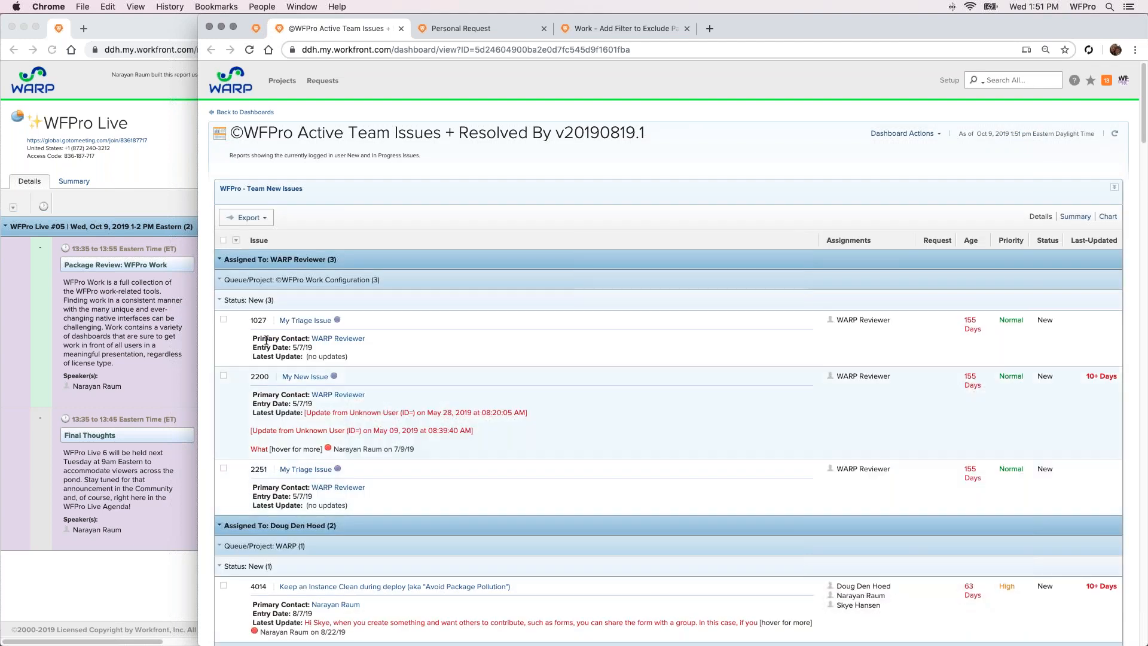
left_click(237, 240)
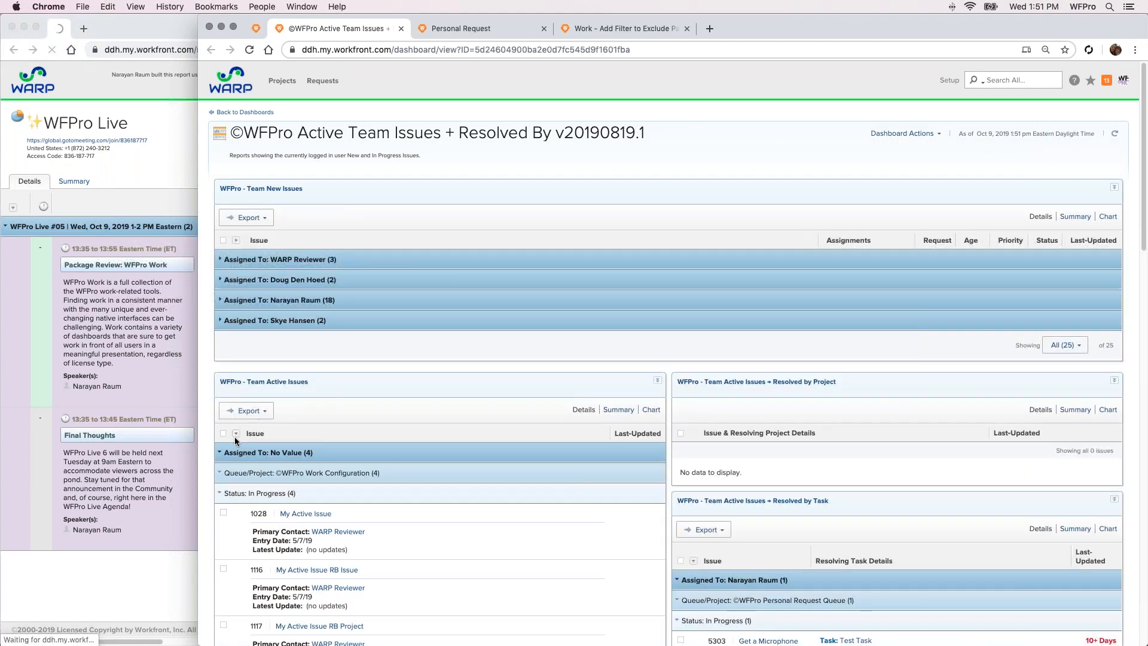
left_click(237, 434)
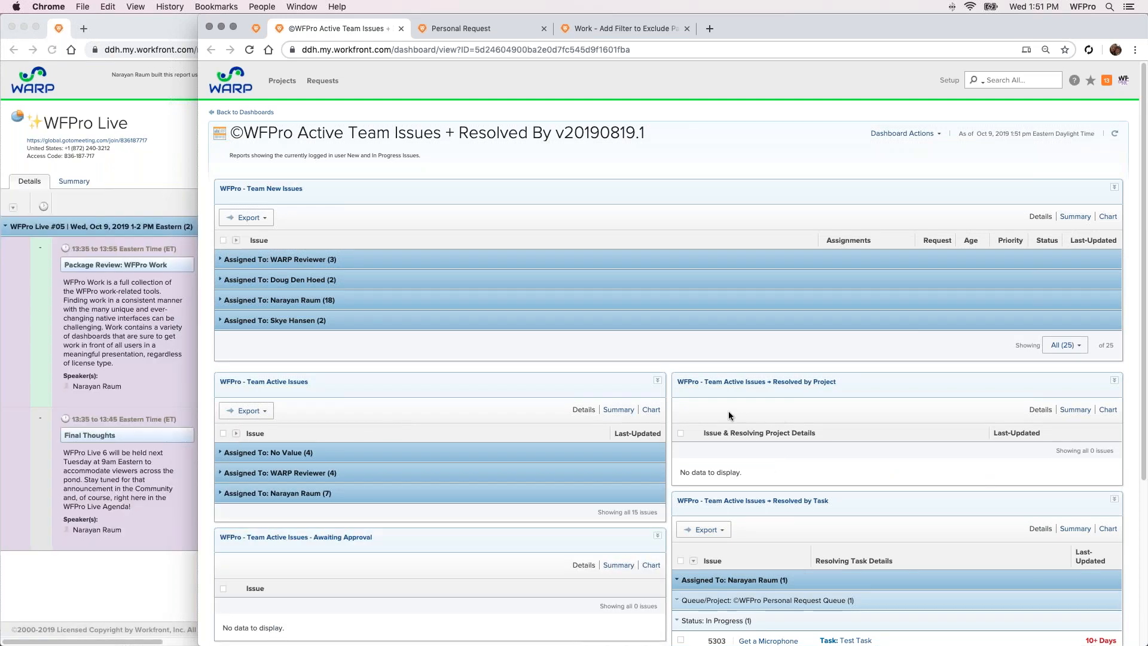
left_click(692, 561)
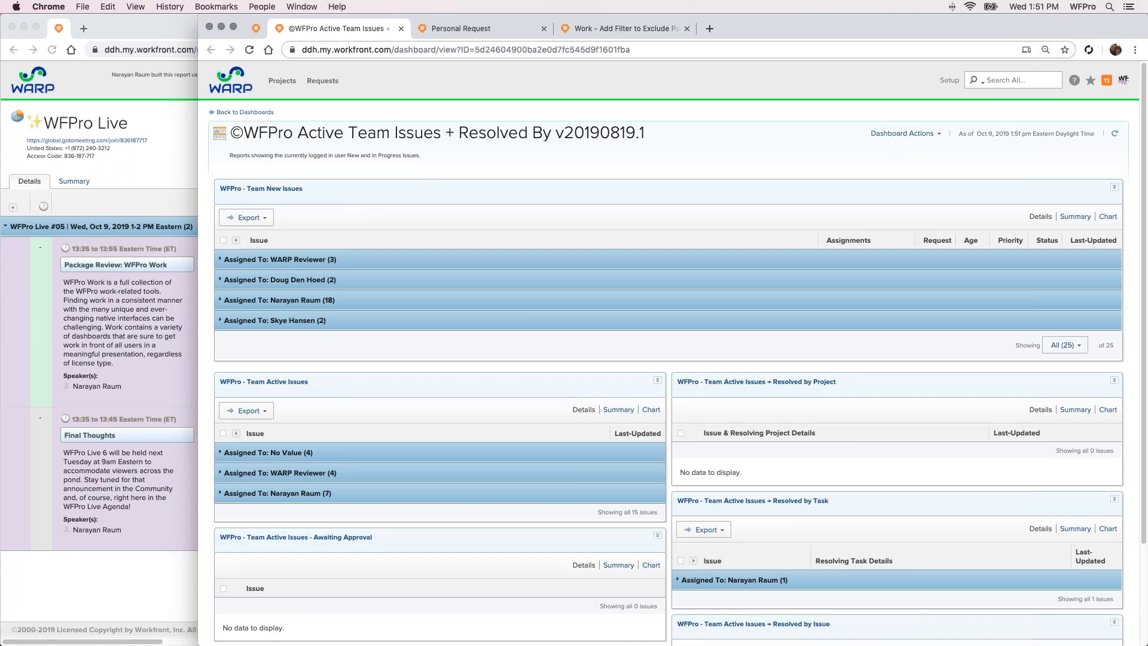
Examine the In Progress issues of the WFPro Integrated Development Environment (IDE) queue in Team Active Issues, then close the dashboard
left_click(411, 483)
left_click(410, 512)
left_click(408, 495)
scroll(409, 498, "down", 1)
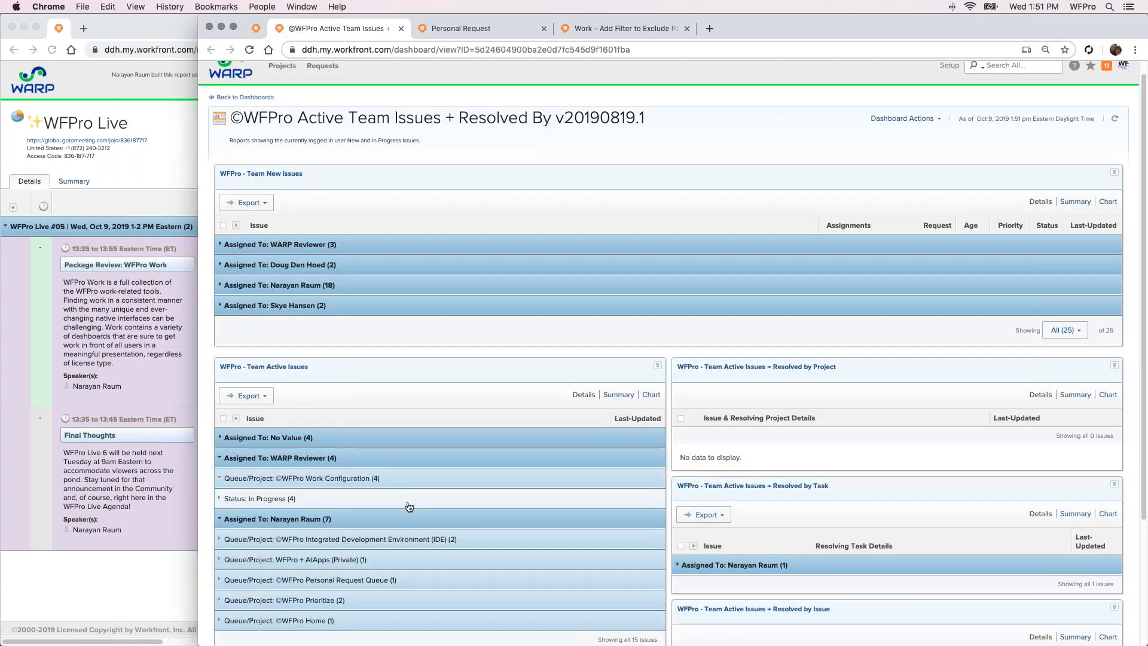
left_click(410, 547)
left_click(411, 559)
scroll(422, 537, "down", 1)
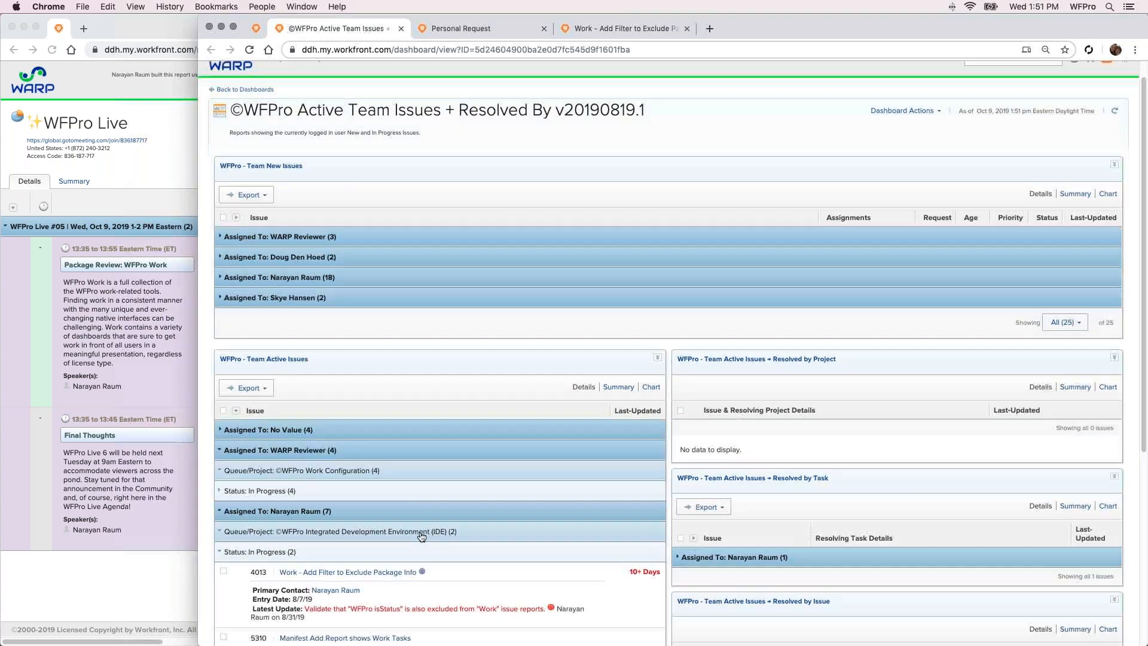
scroll(421, 536, "down", 1)
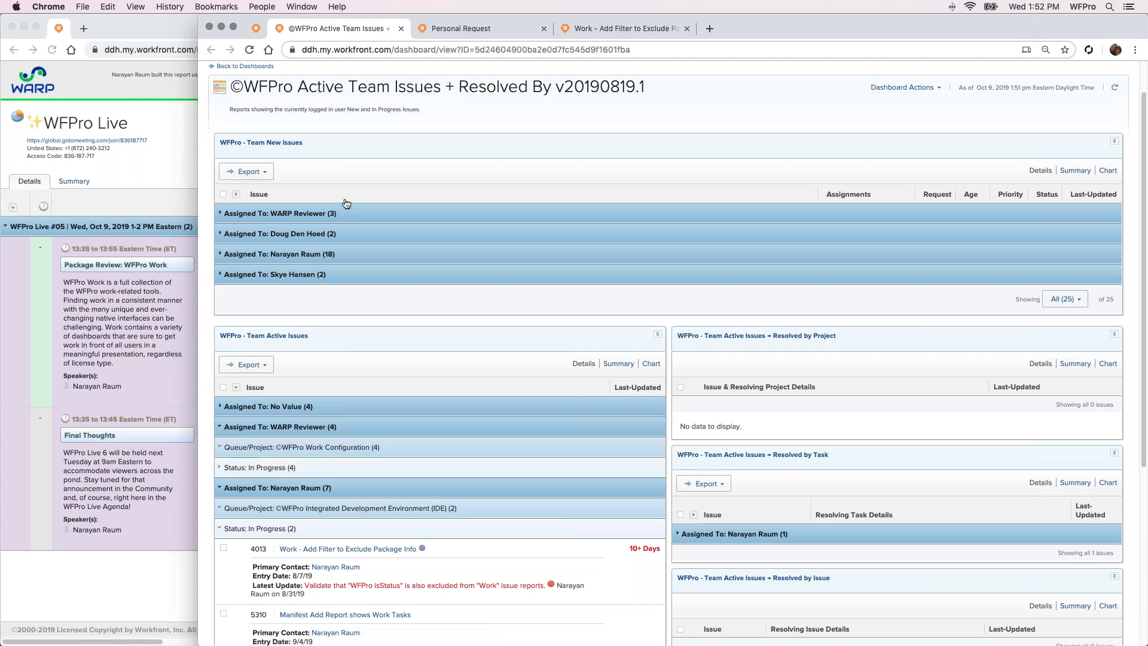
scroll(395, 134, "up", 2)
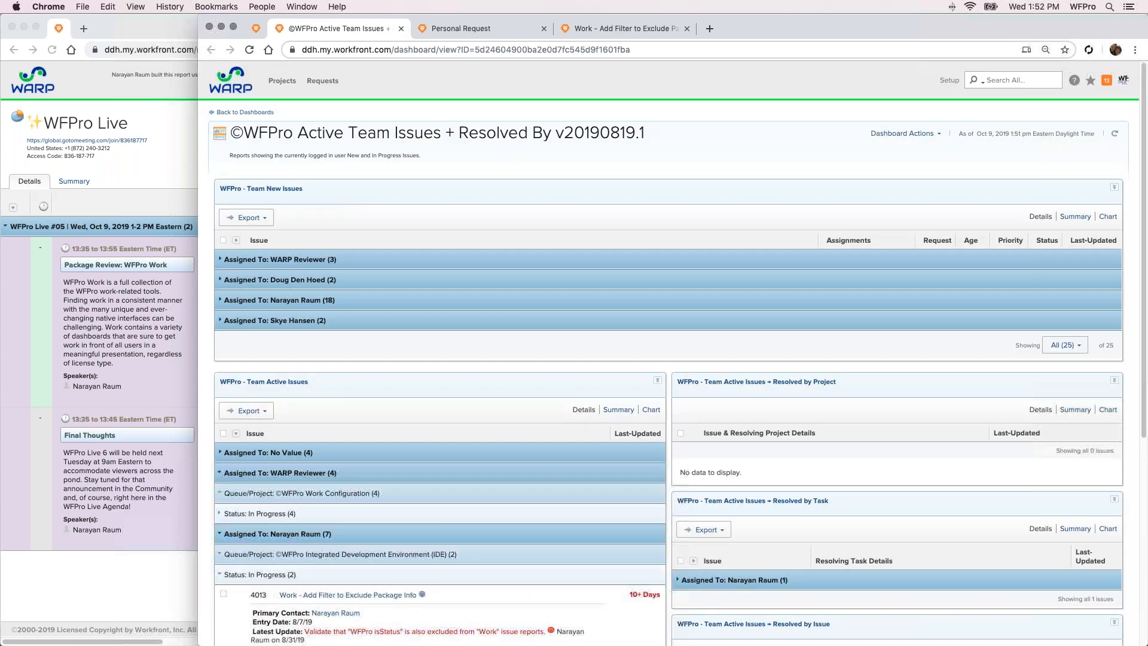
left_click(401, 29)
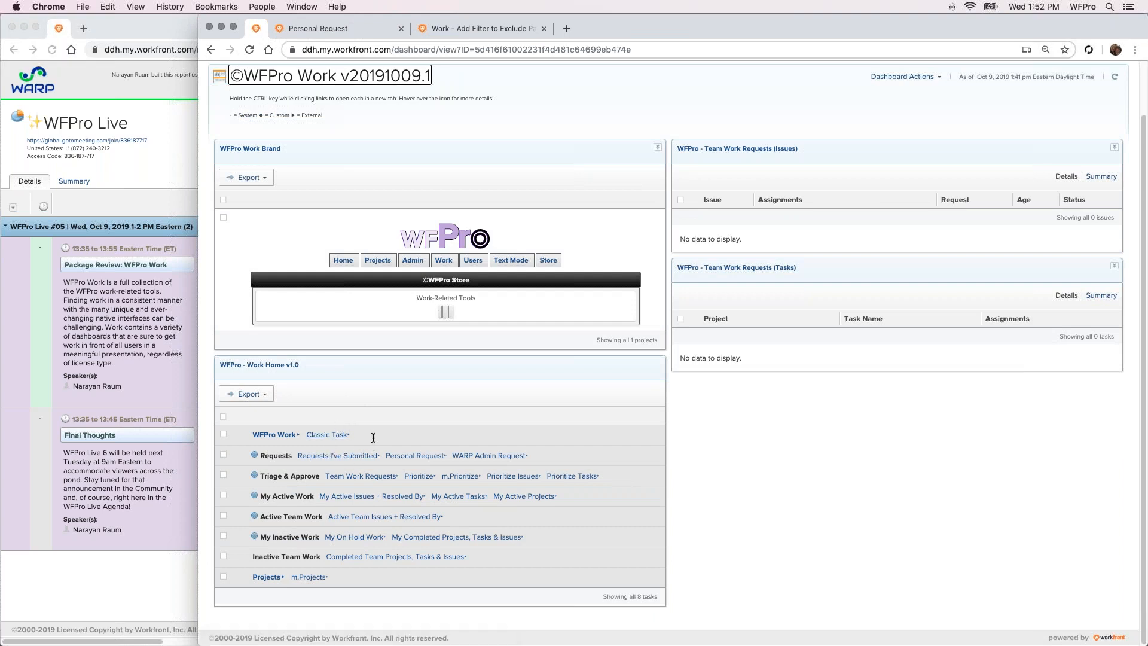
Open the My On Hold Work dashboard, review the on-hold projects and issues, and close it
left_click(355, 456)
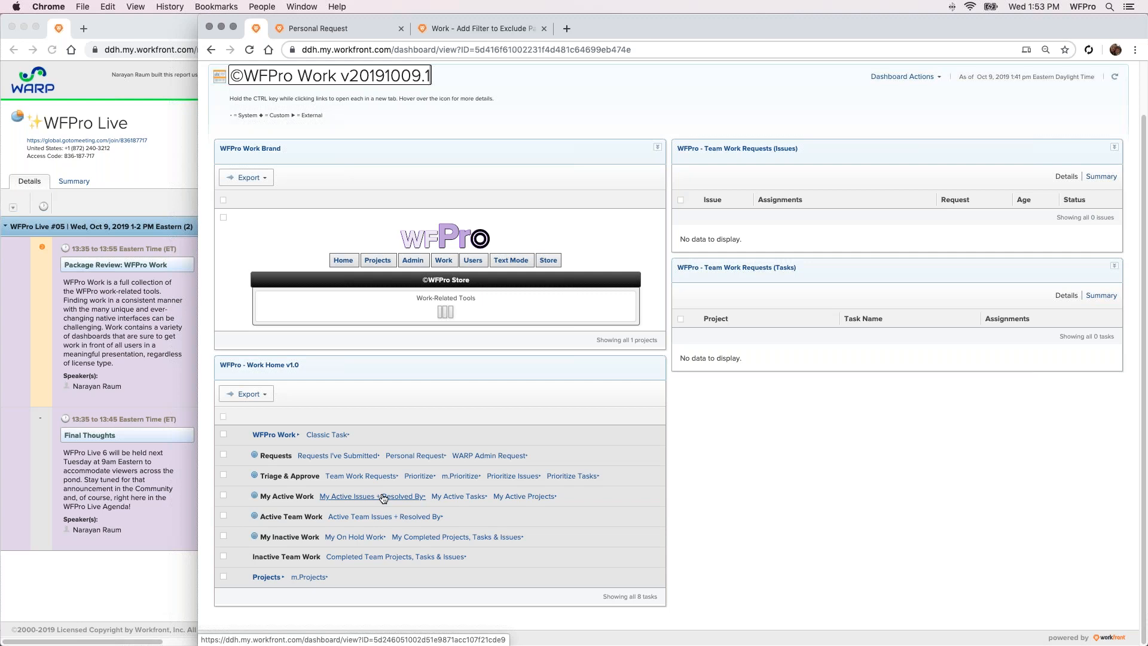
left_click(359, 540)
left_click(360, 540, "ctrl")
left_click(345, 28)
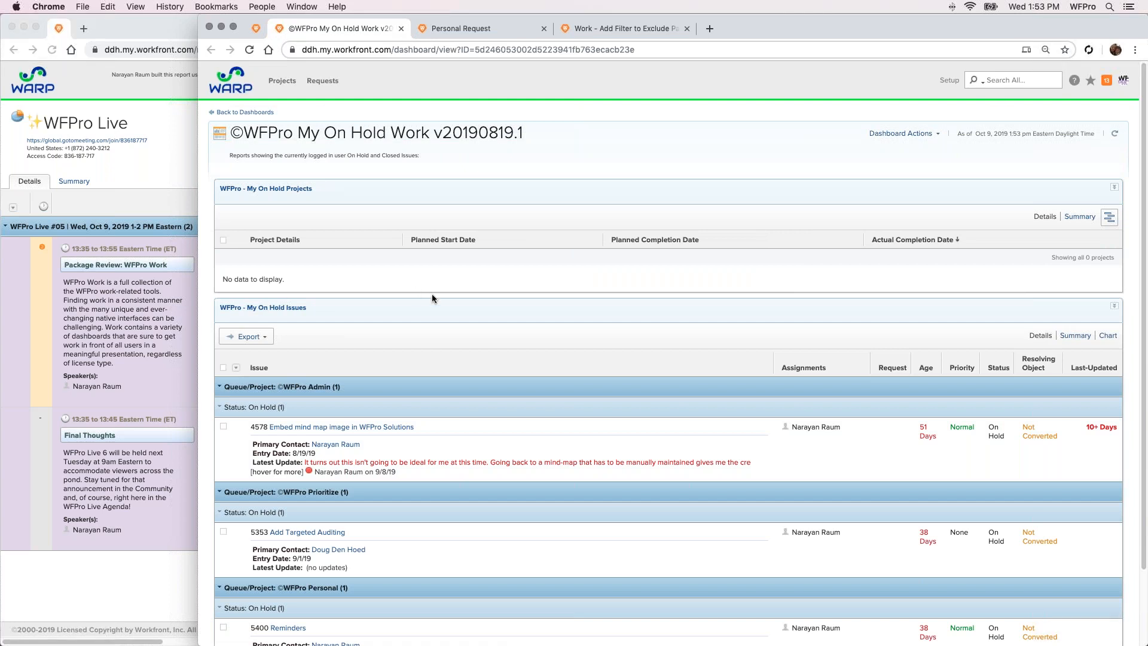
left_click(401, 28)
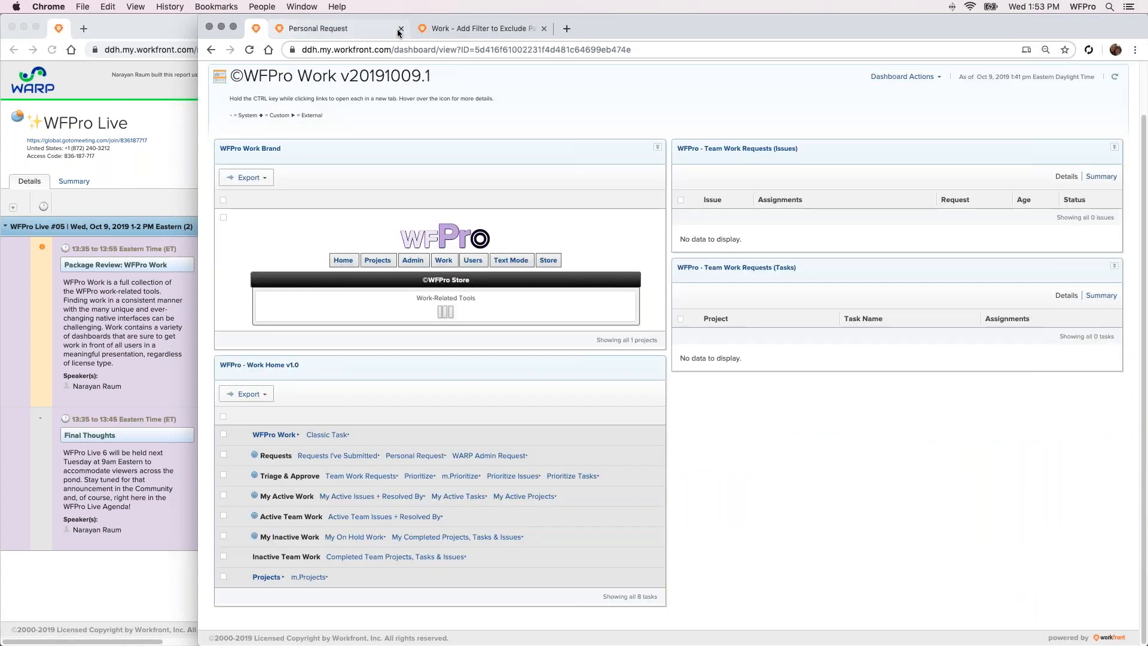
Open the My Completed Projects, Tasks & Issues dashboard and collapse all groups in its three reports
left_click(413, 537)
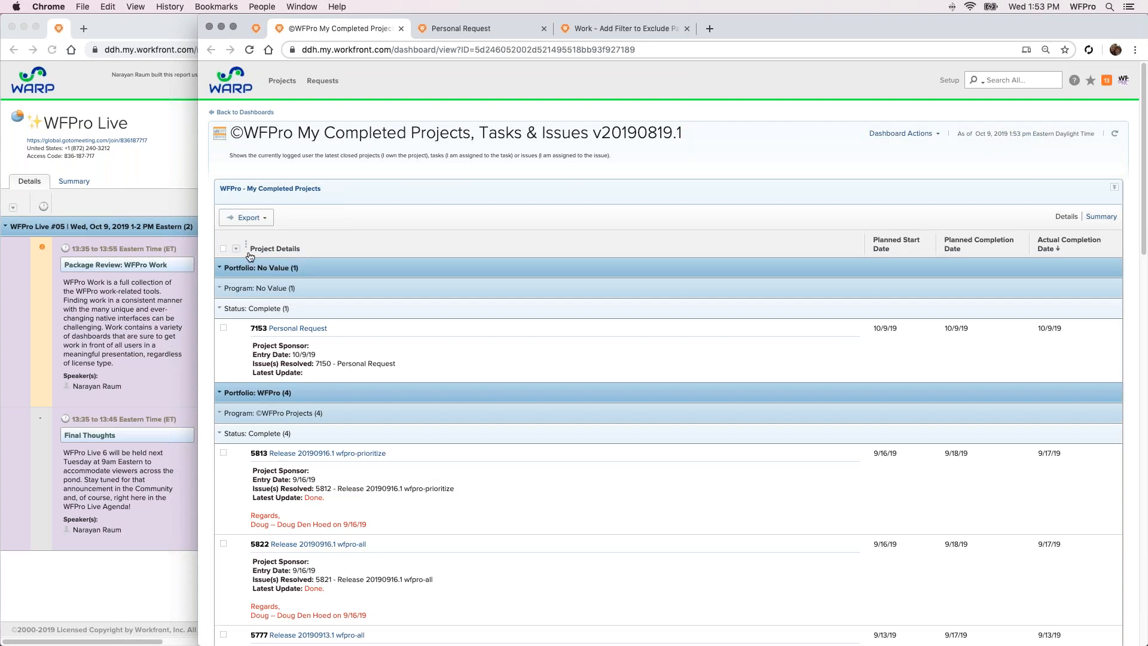
left_click(237, 247)
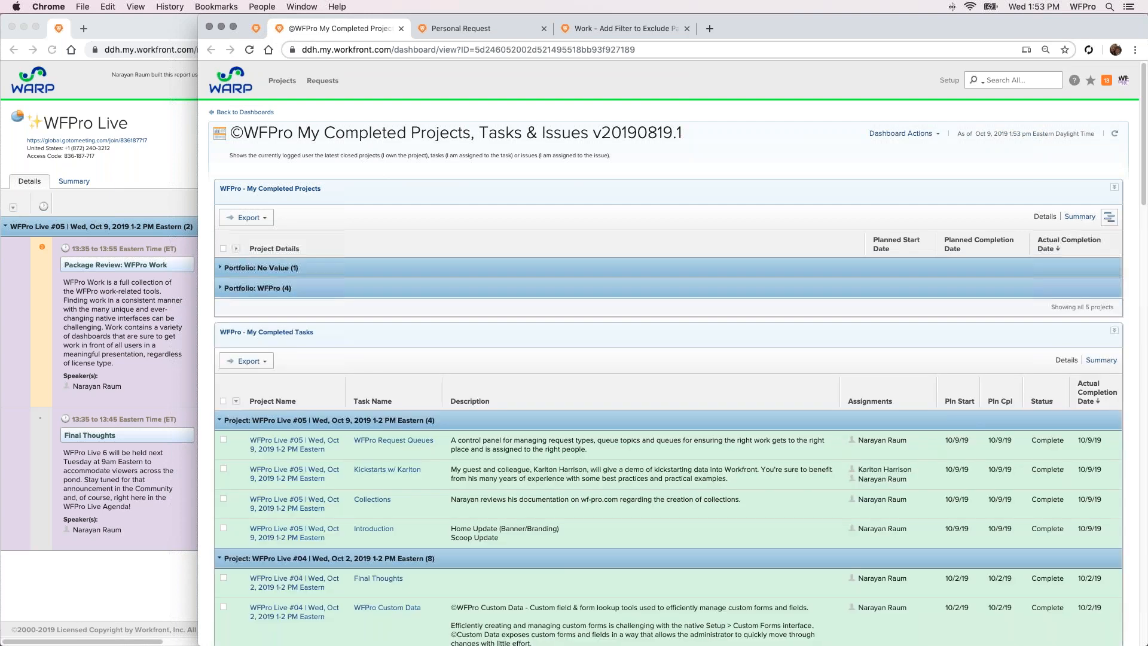
left_click(235, 400)
scroll(277, 518, "down", 1)
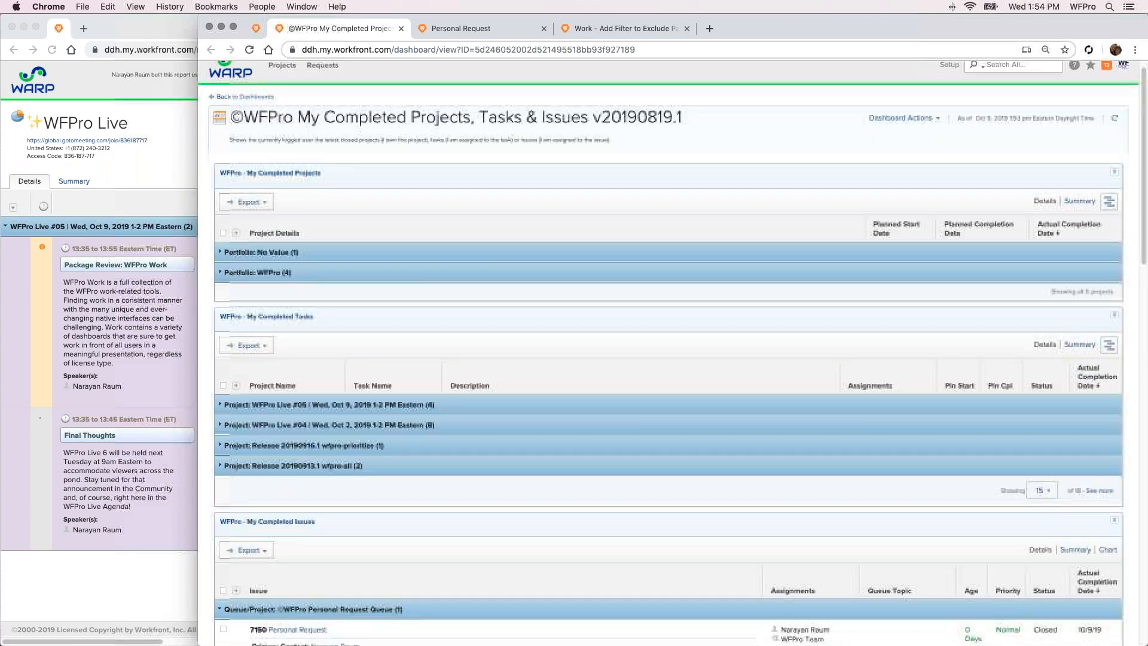
left_click(235, 591)
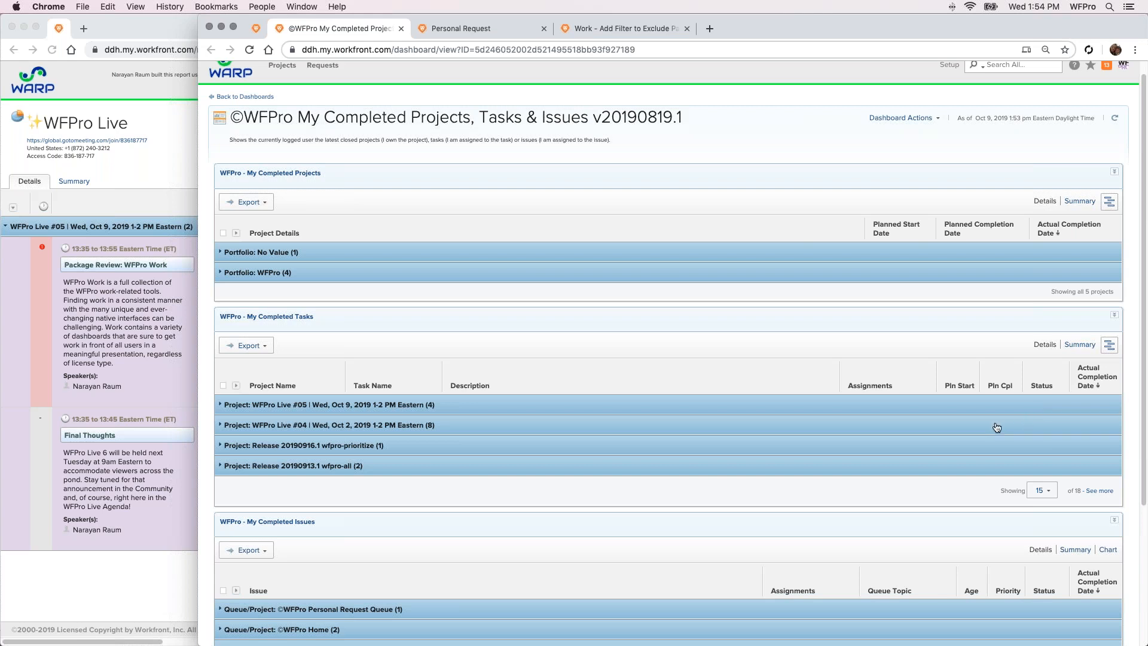
Expand the WFPro Live #05 project in My Completed Tasks to review its tasks, then close the dashboard
left_click(967, 407)
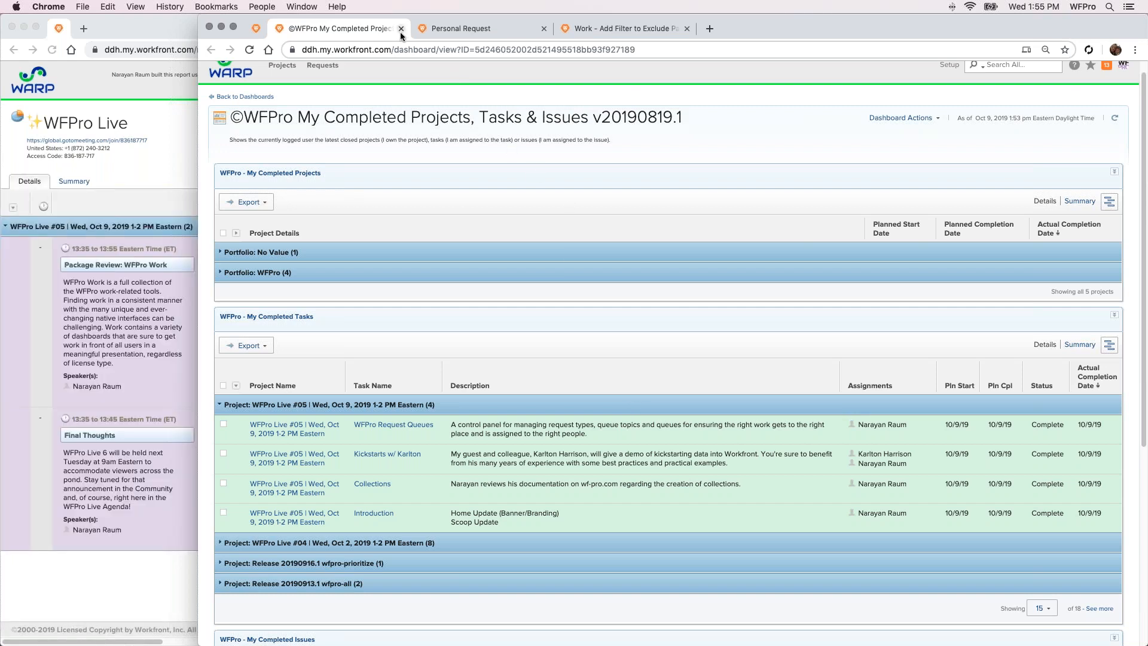
left_click(401, 29)
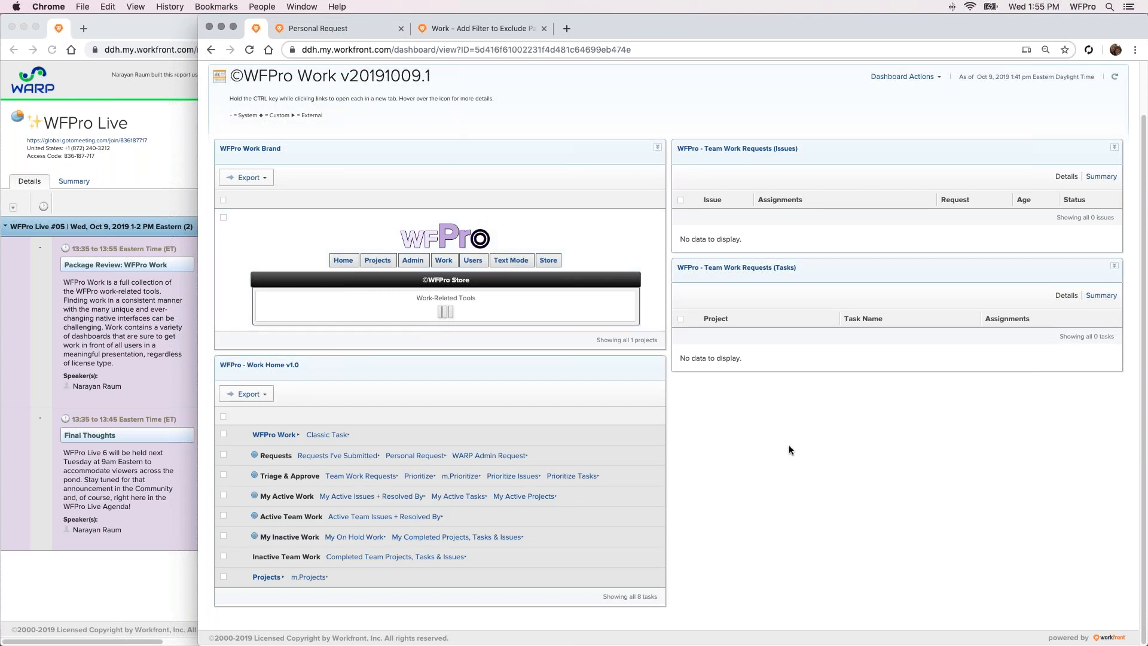
Open the WFPro Projects dashboard, collapse the My Active Projects list, and return to the WFPro Work dashboard
left_click(266, 577)
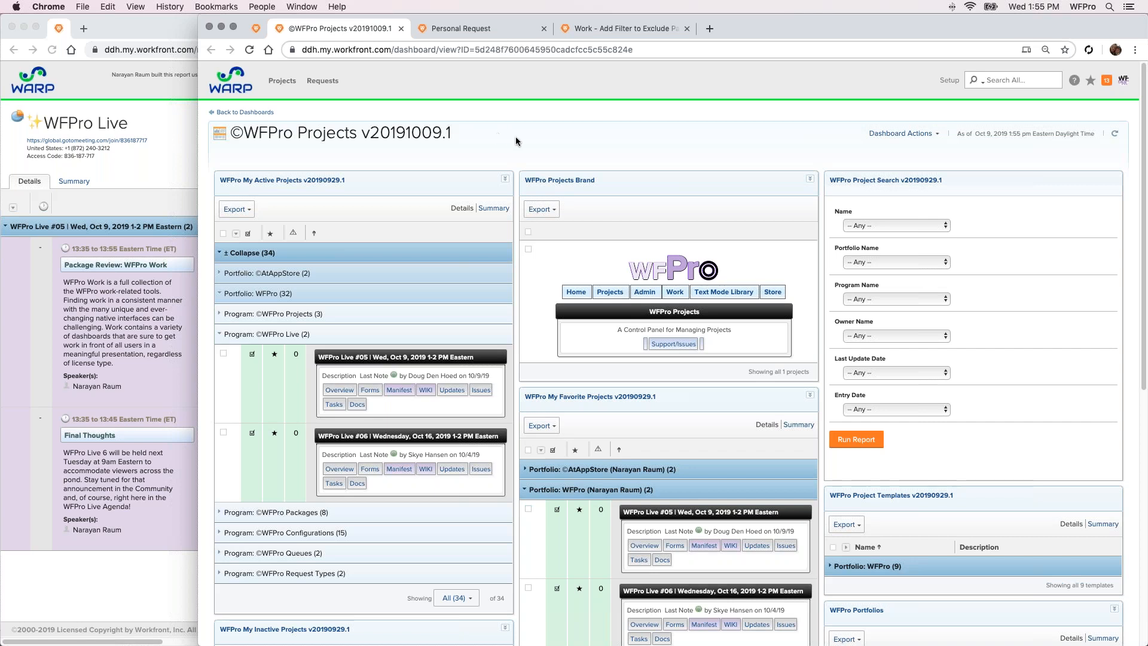
left_click(367, 259)
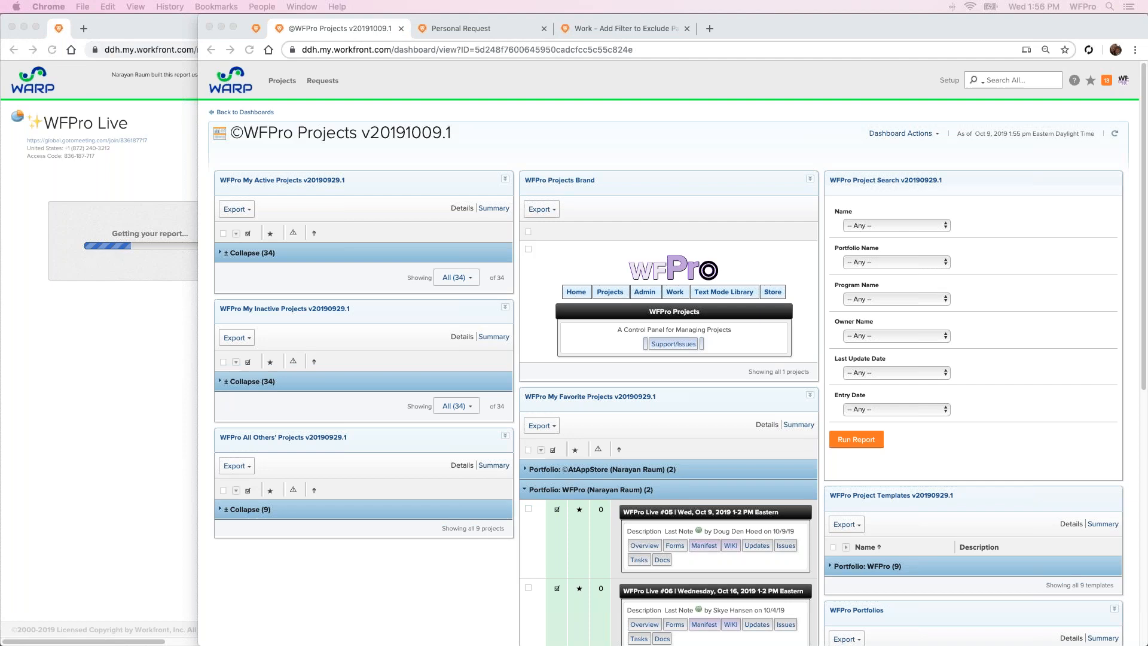
left_click(254, 30)
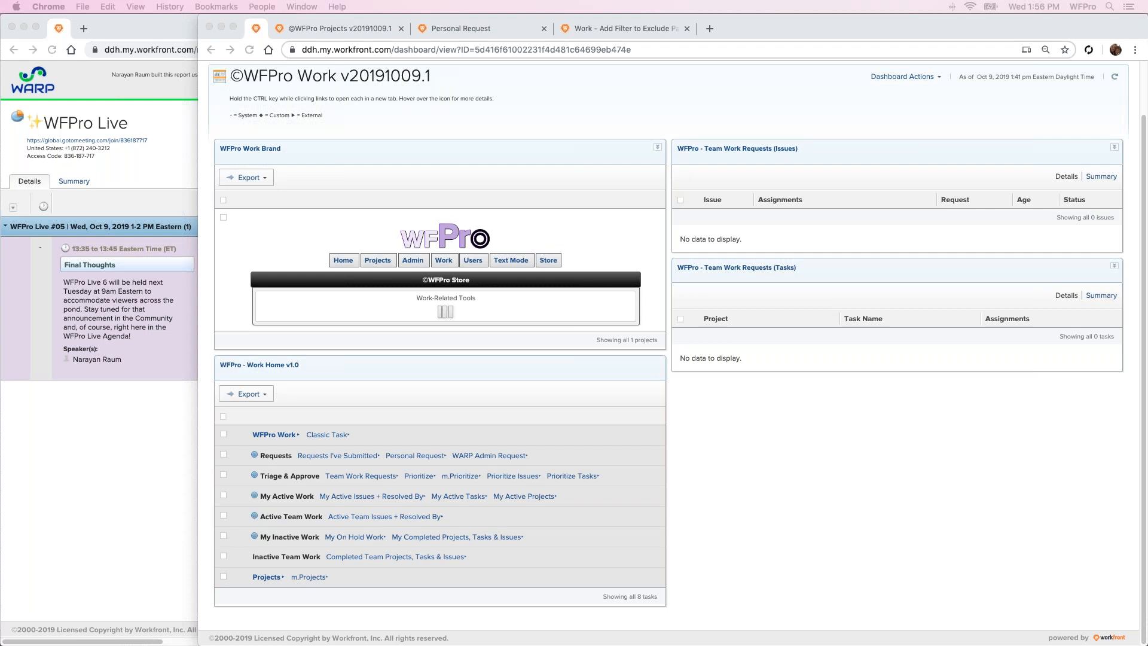
left_click(683, 462)
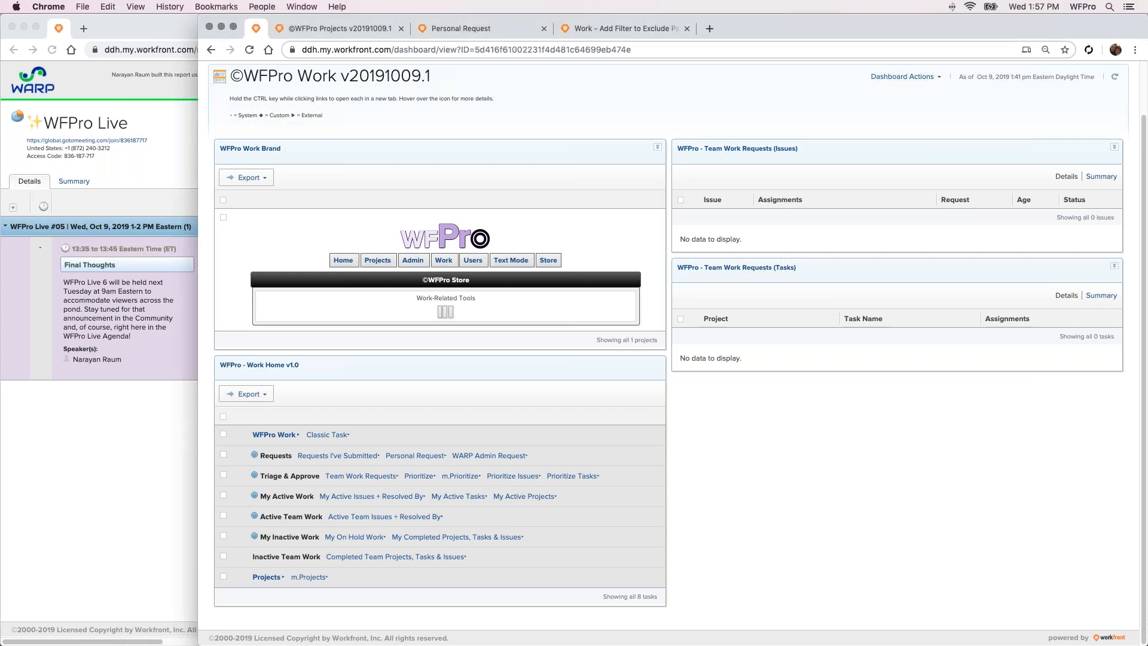
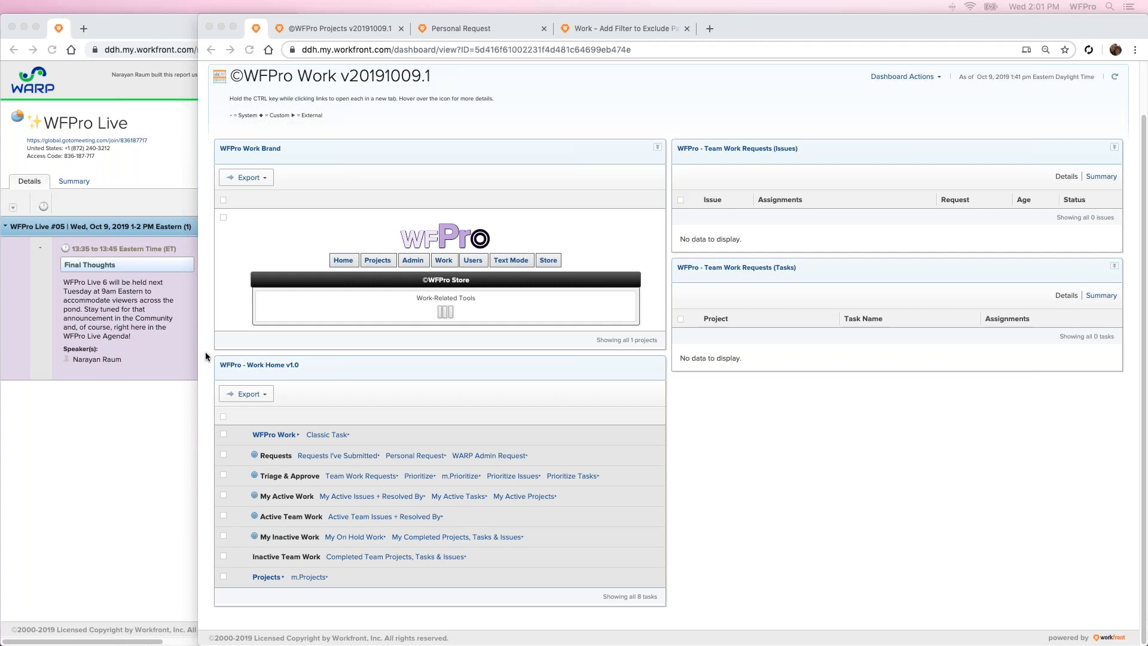
left_click(206, 355)
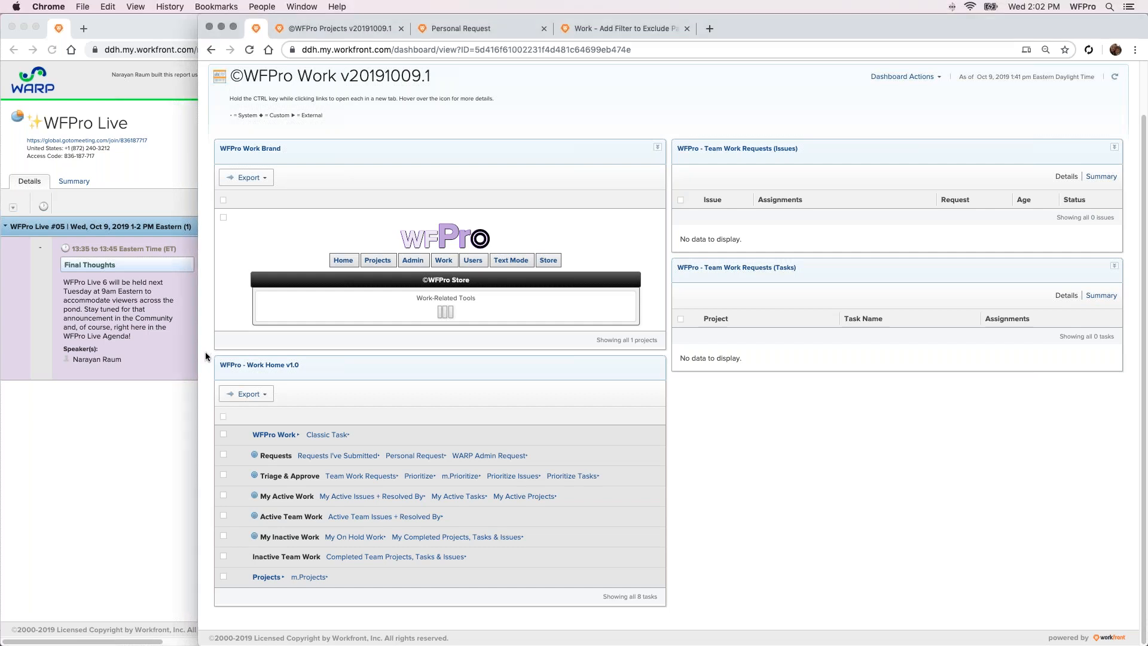